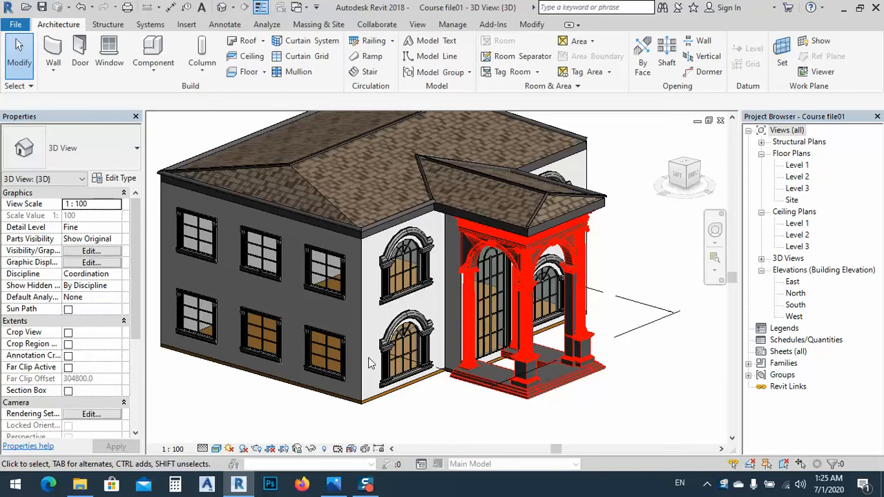
Step: Examine the building's facades, windows and entrance portico in the 3D view
middle_click_drag(423, 413, 485, 406)
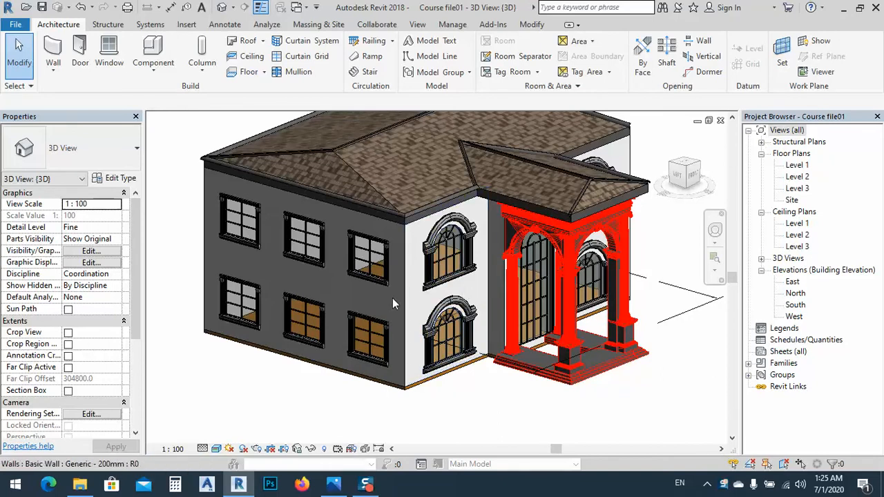
middle_click_drag(473, 421, 450, 408)
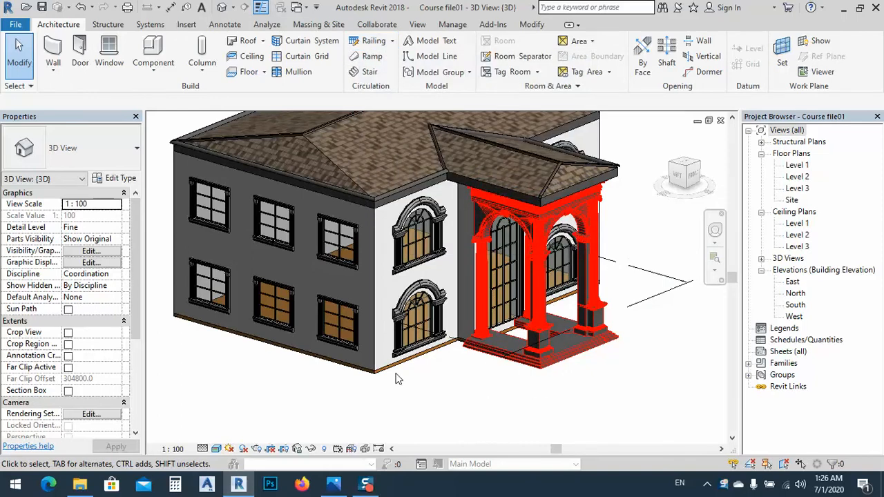
middle_click_drag(397, 379, 430, 410)
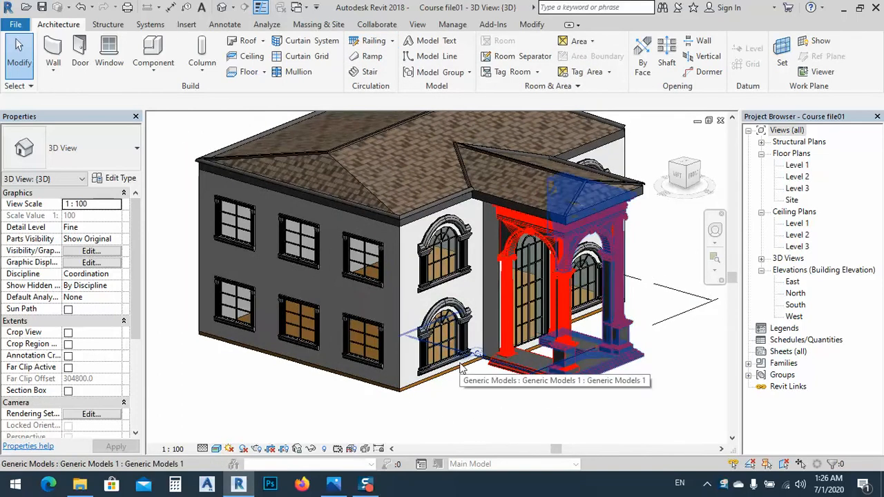
middle_click_drag(518, 409, 489, 384)
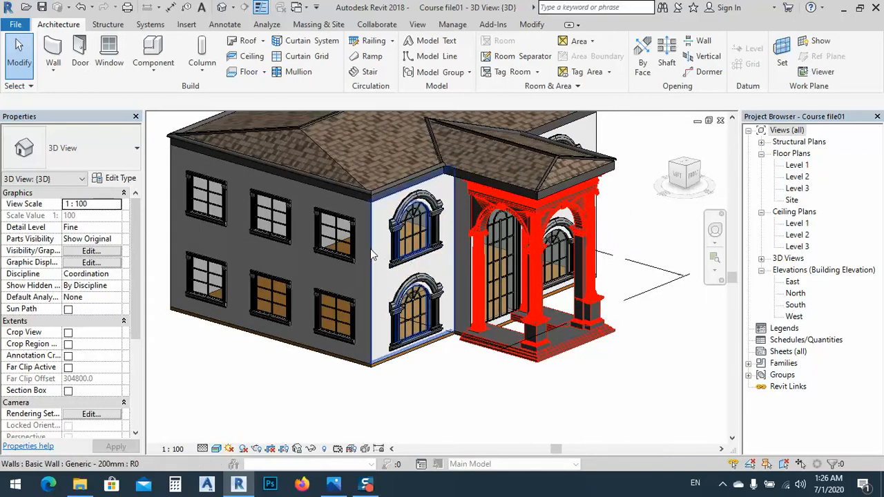
scroll(438, 261, "up", 2)
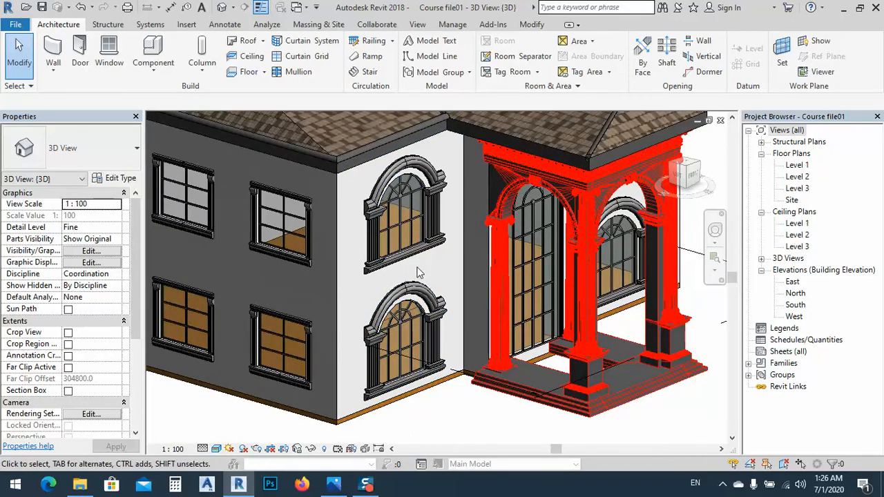
scroll(388, 289, "up", 3)
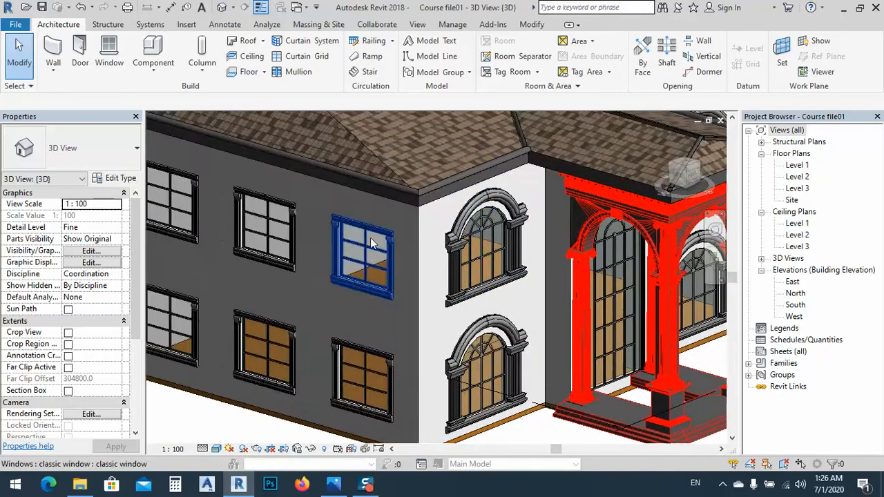
scroll(595, 323, "up", 2)
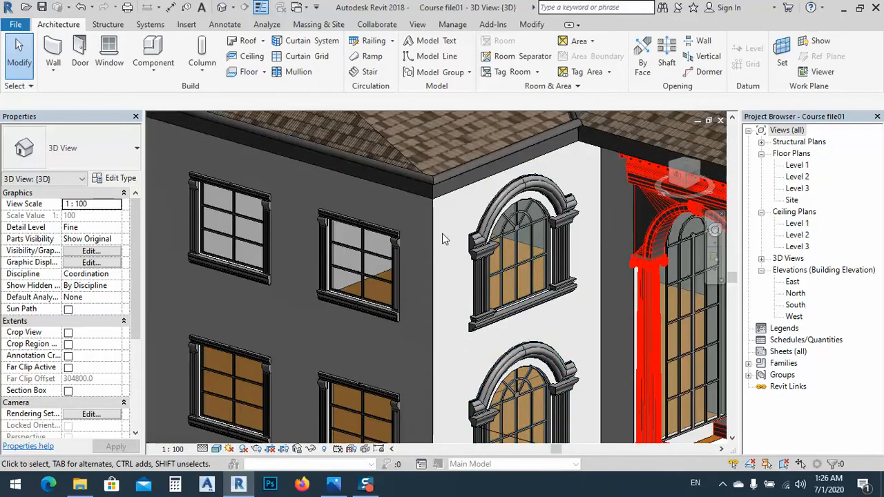
scroll(441, 233, "down", 5)
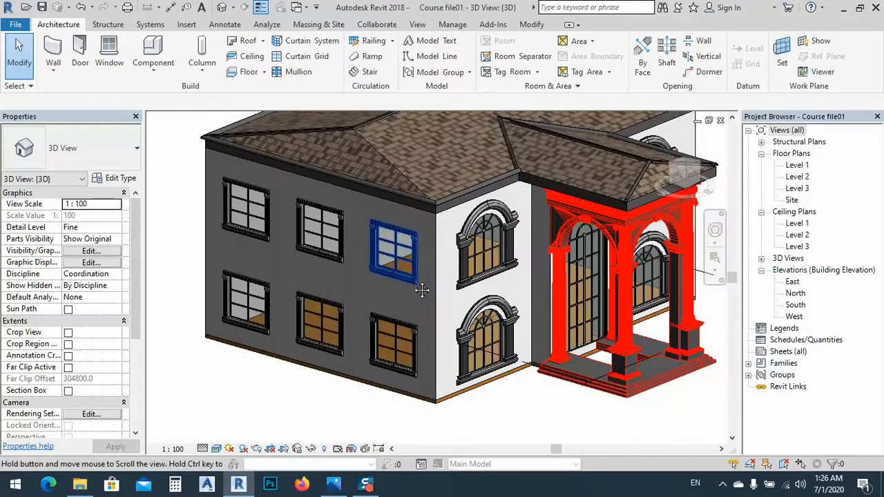
scroll(407, 275, "up", 1)
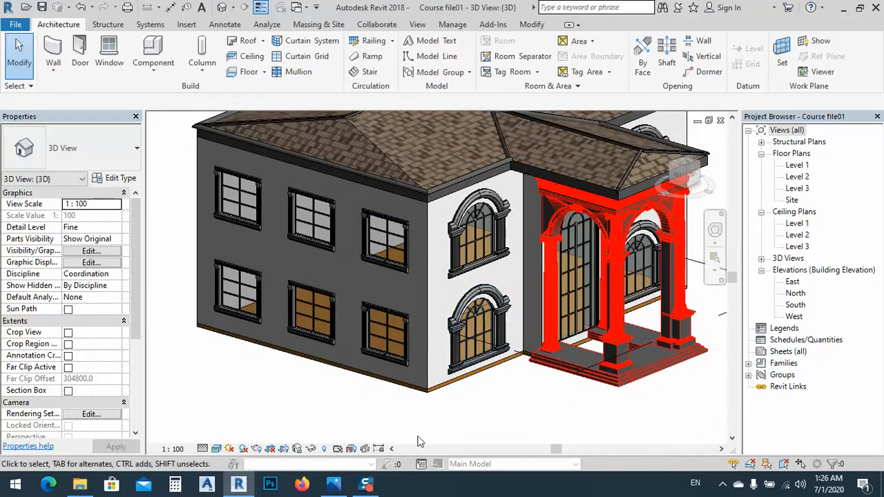
Step: Switch to Photos, browse the garden and landscape reference images, and return to the Revit model
left_click(333, 485)
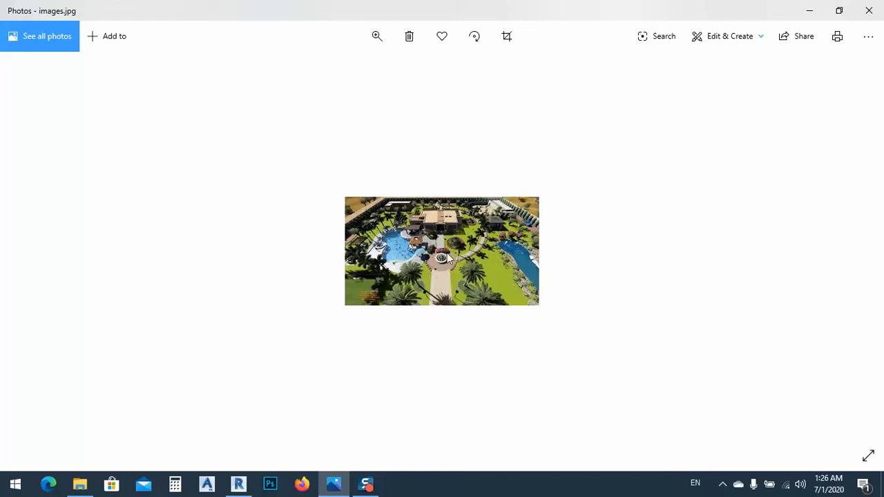
left_click(854, 254)
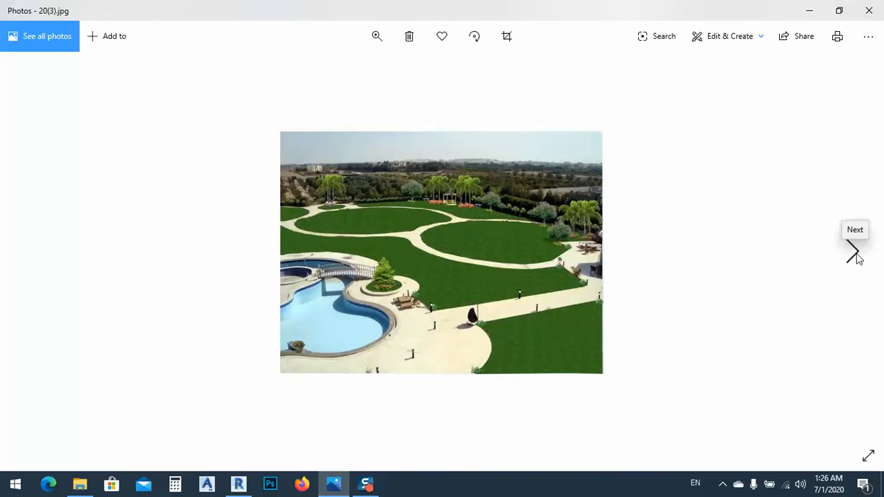
left_click(854, 253)
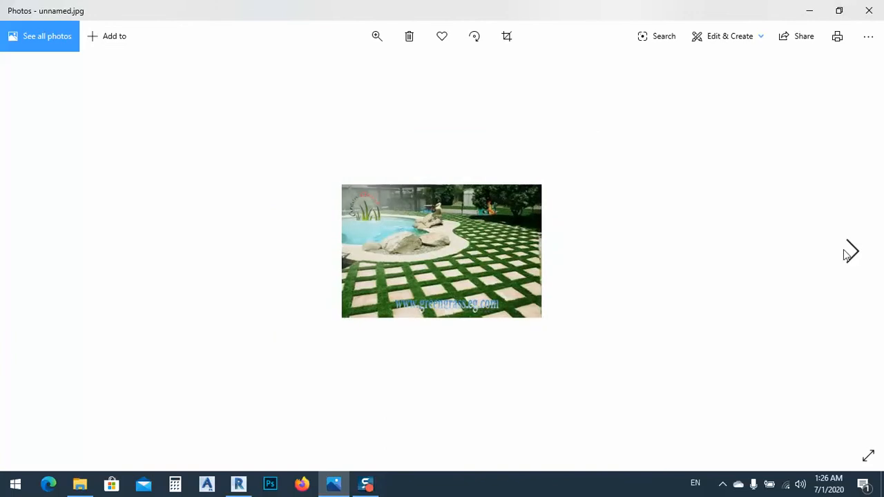
left_click(859, 257)
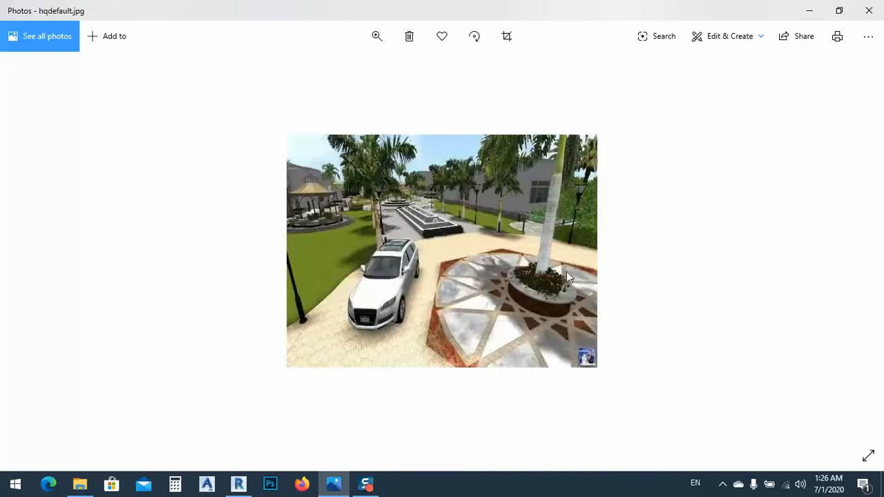
left_click(857, 259)
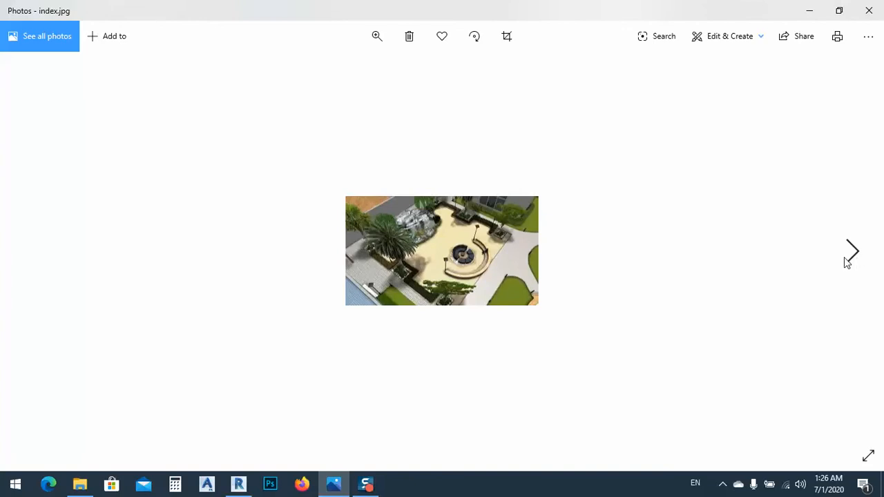
left_click(809, 13)
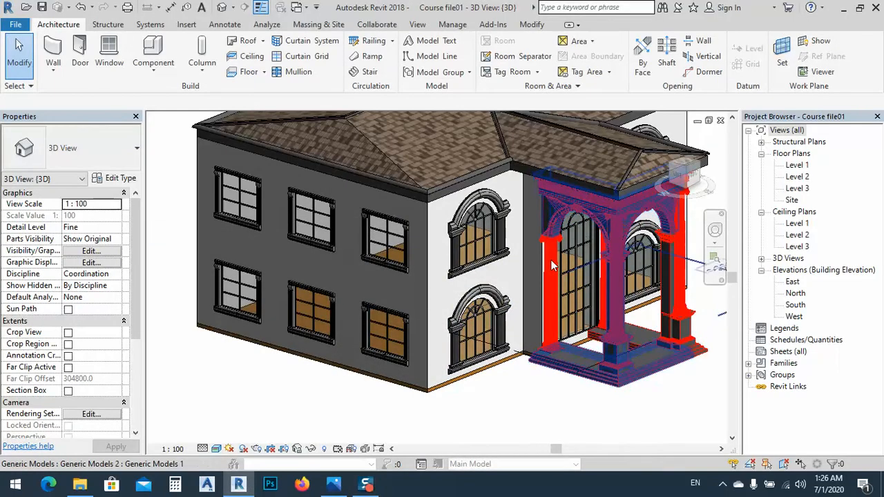
Step: Orient the 3D view to the top with the entrance facing south and set its visual style to Wireframe
middle_click_drag(595, 335, 533, 312)
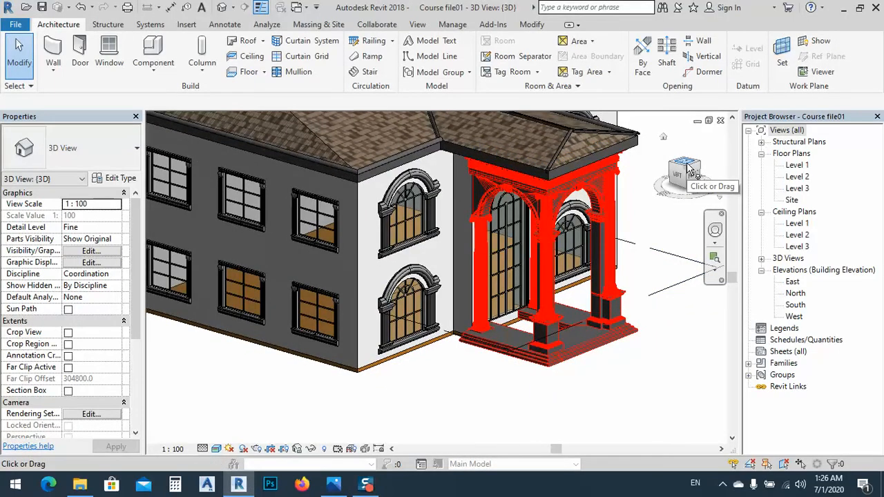
left_click(688, 168)
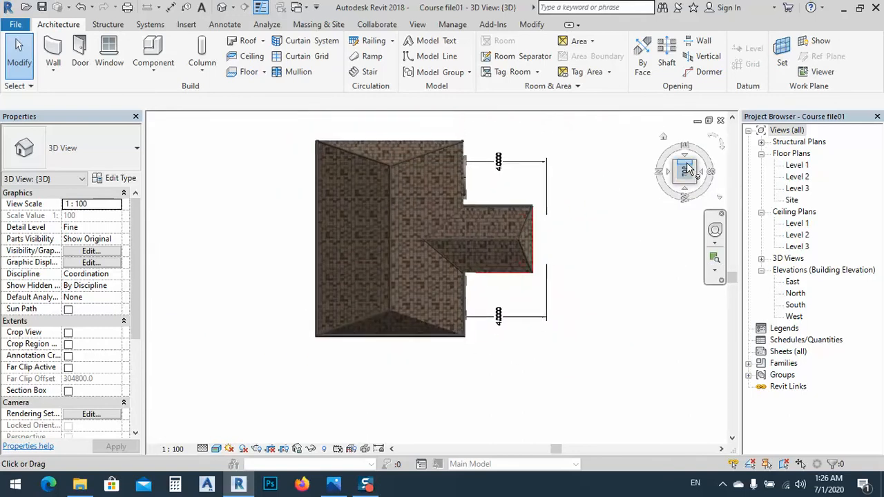
left_click(723, 146)
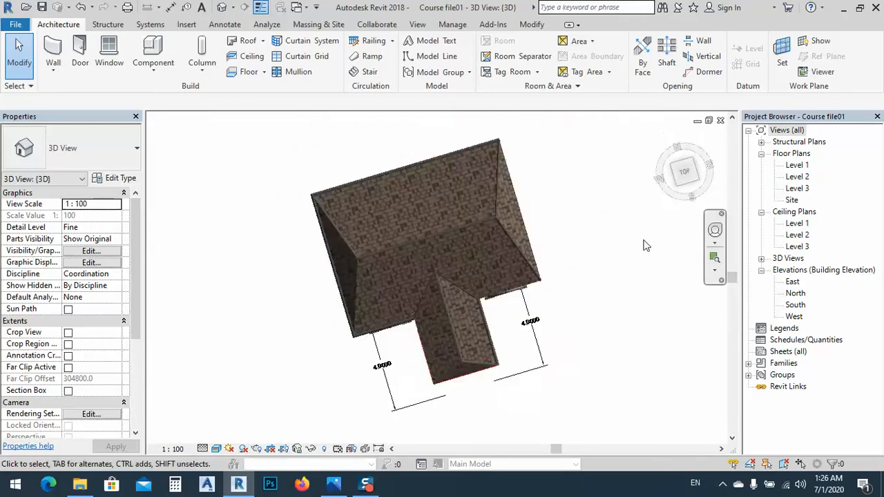
middle_click_drag(573, 302, 523, 282)
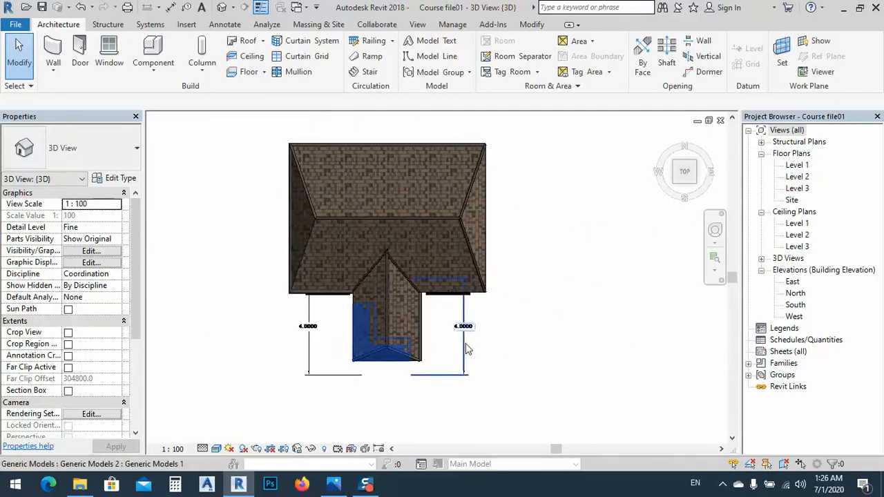
left_click(216, 449)
left_click(246, 367)
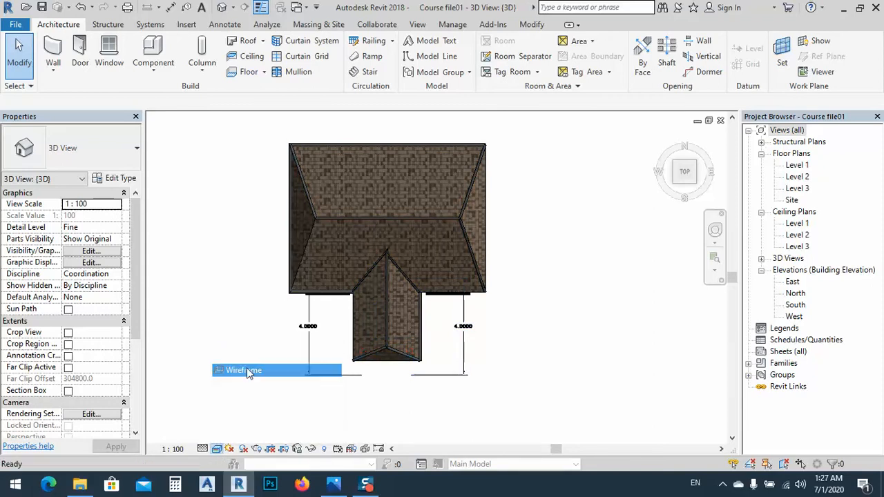
scroll(373, 277, "down", 5)
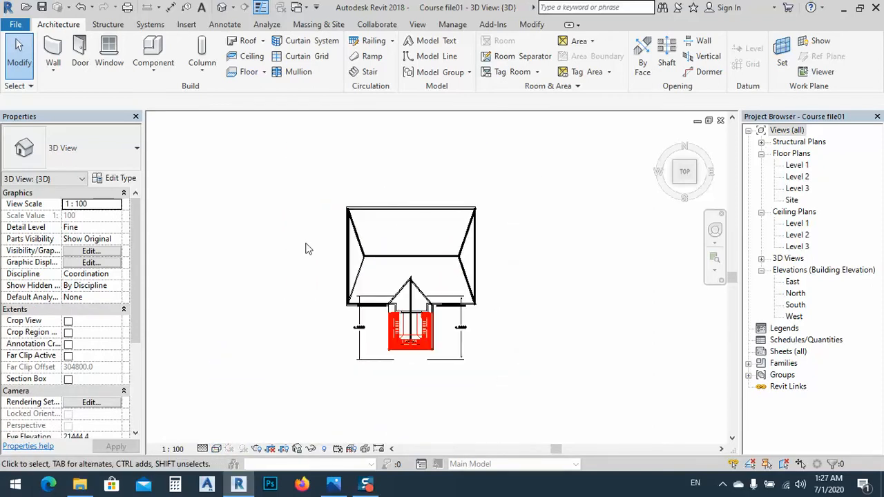
middle_click_drag(375, 277, 377, 279)
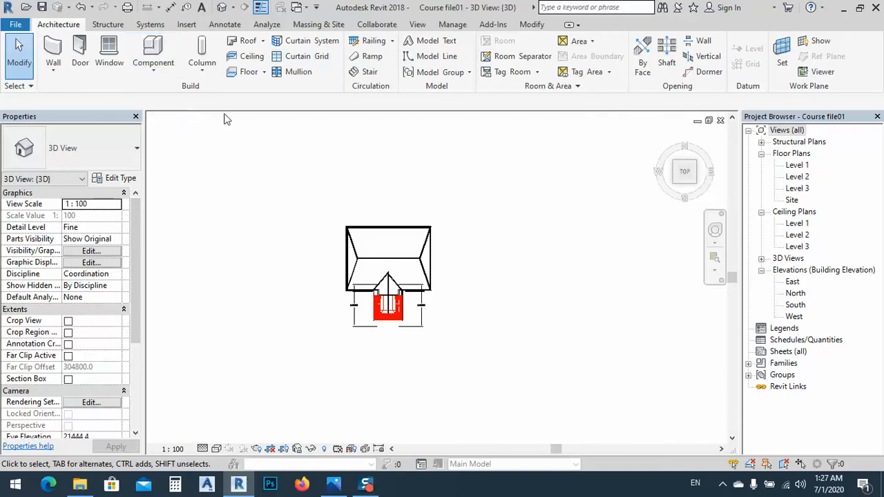
left_click(153, 76)
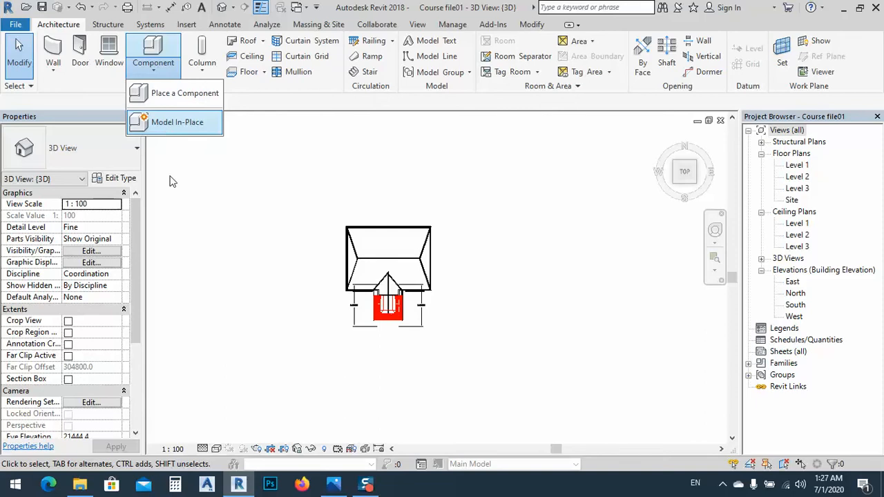
left_click(169, 124)
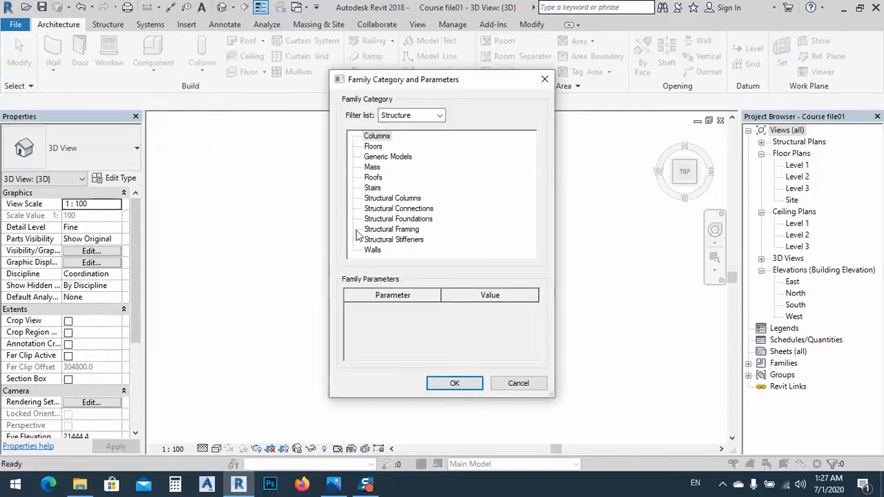
left_click(518, 387)
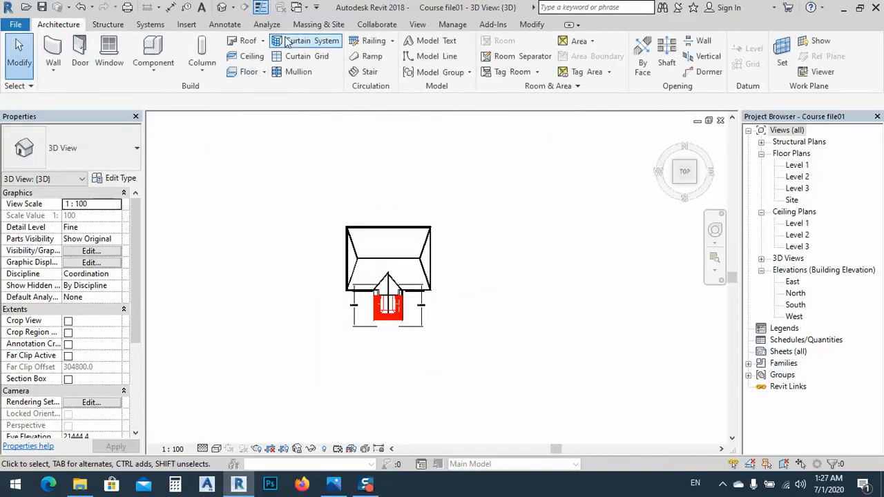
Step: Start an architectural floor on Level 1 and sketch a rectangular boundary around the whole building, about 24000 mm along its west side
left_click(264, 73)
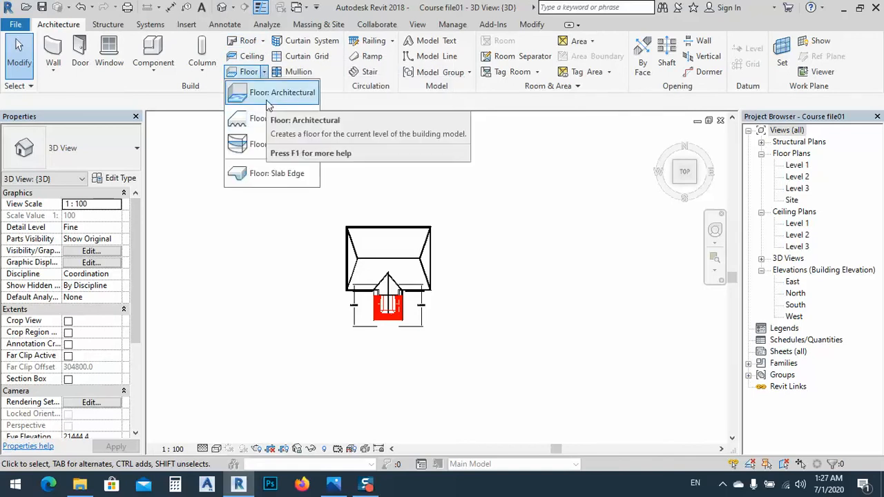
left_click(269, 103)
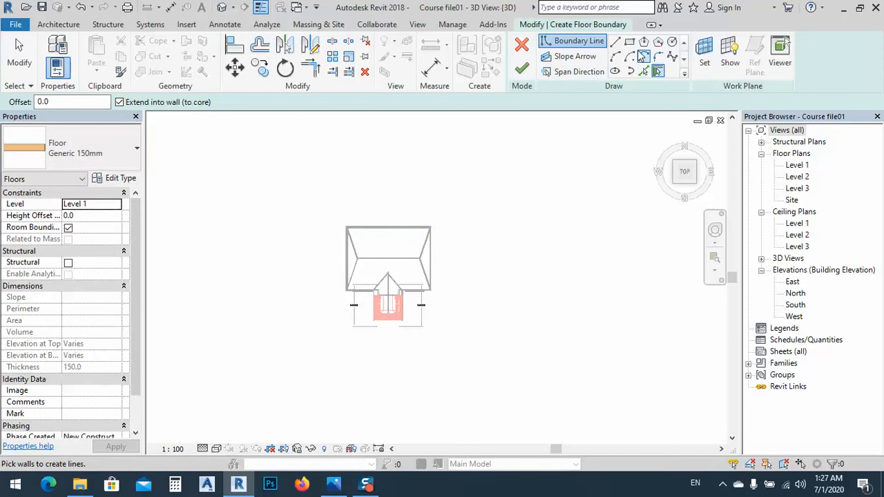
left_click(629, 41)
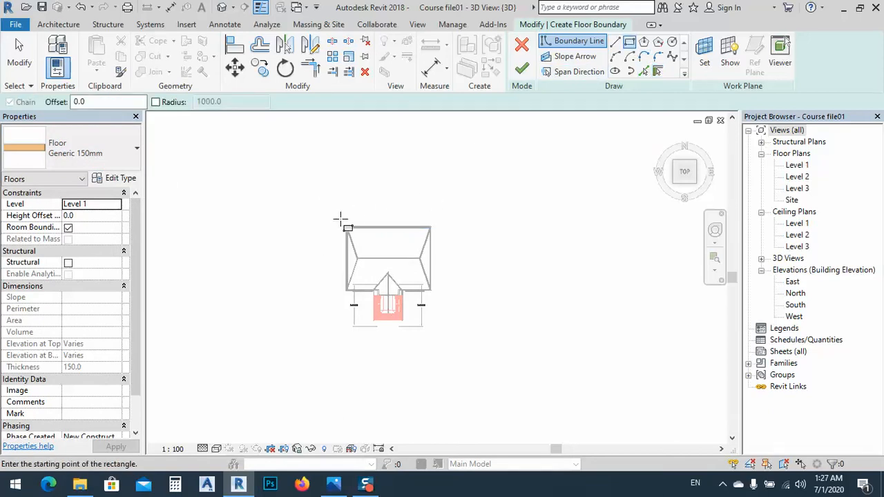
left_click(320, 201)
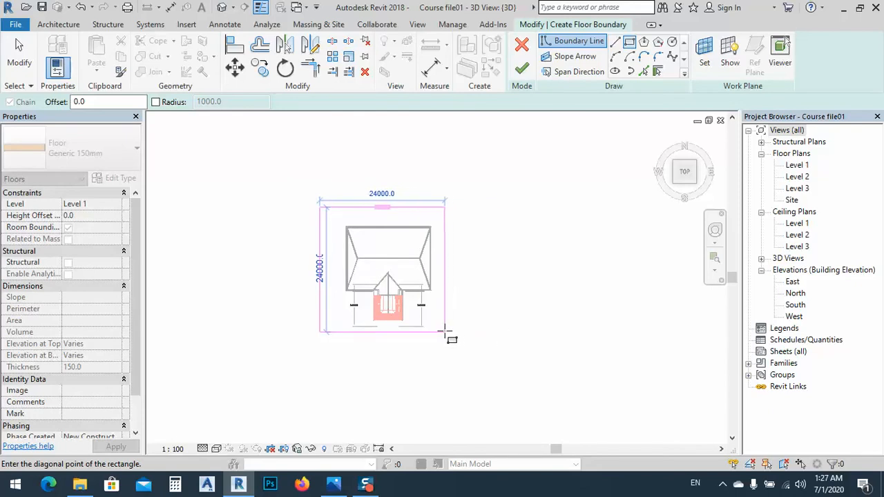
left_click(451, 332)
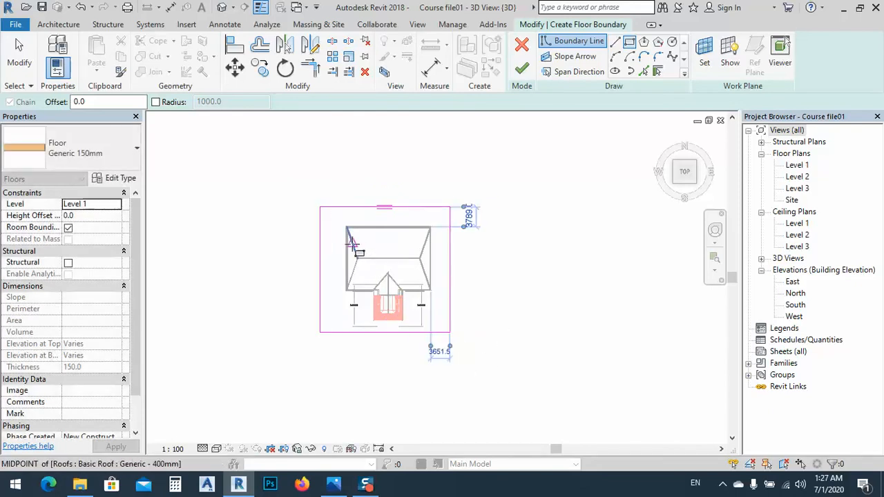
scroll(352, 240, "up", 2)
scroll(321, 280, "up", 2)
right_click(299, 186)
left_click(329, 199)
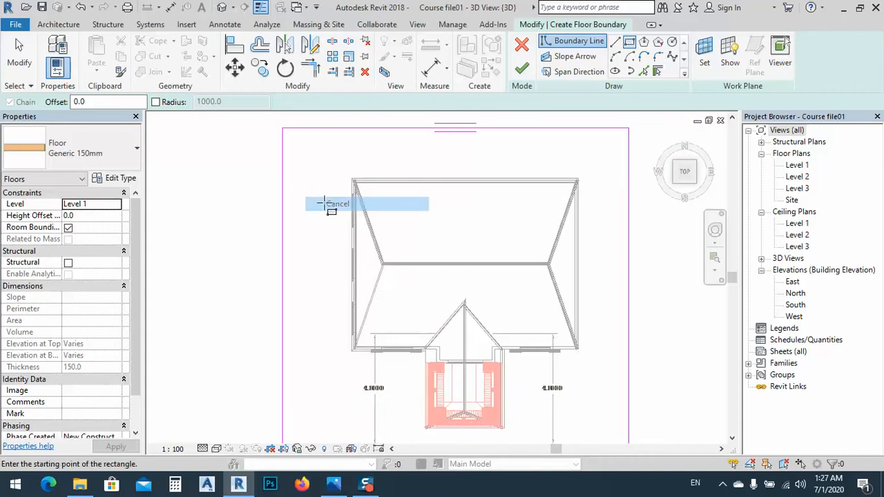
right_click(332, 209)
left_click(353, 216)
Step: Set the distance between the west boundary line and the building's west edge to 5000 mm
left_click(283, 222)
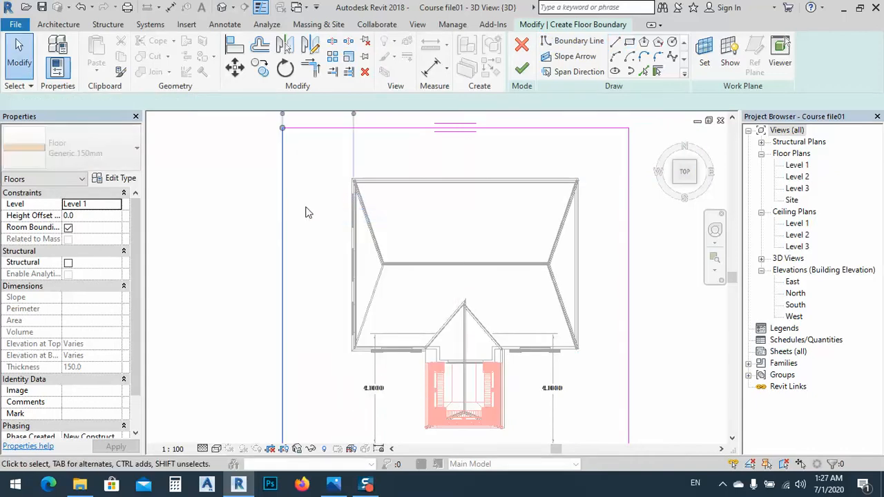
scroll(367, 190, "down", 2)
middle_click_drag(362, 192, 353, 229)
left_click(334, 172)
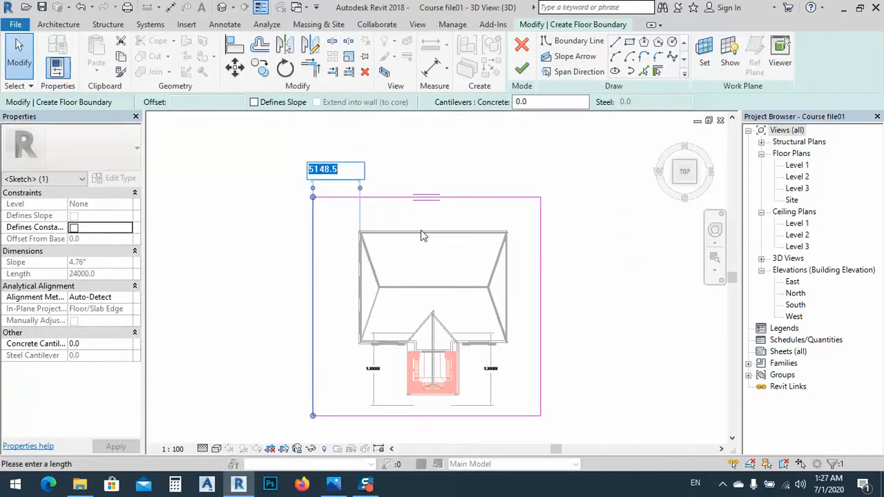
key("BackSpace")
type("3")
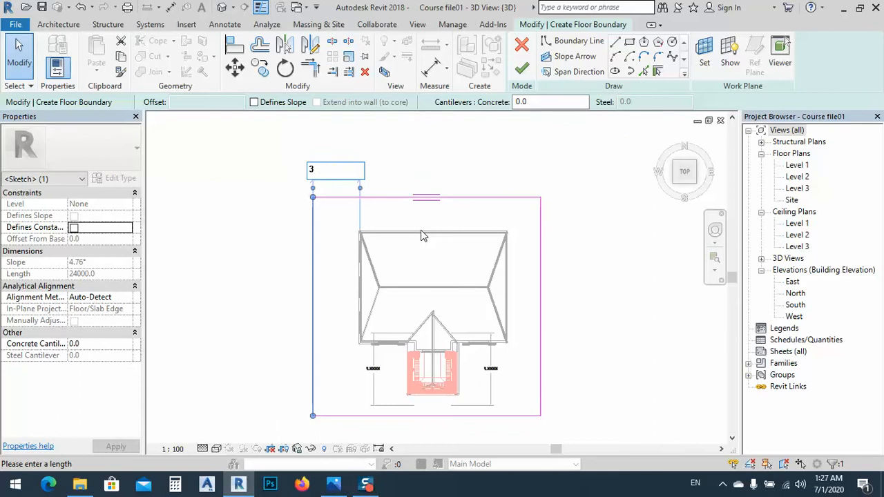
key("BackSpace")
type("5000")
key("Return")
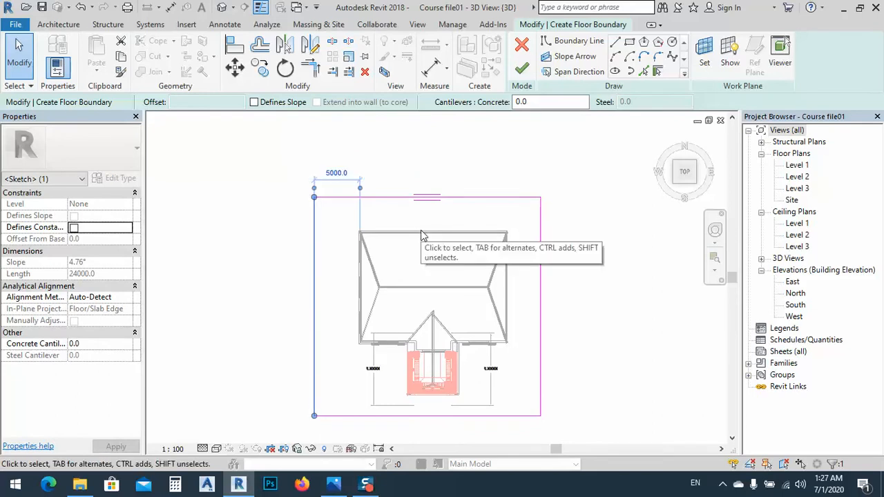
Step: Set the distance between the east boundary line and the building's east edge to 5000 mm
left_click(529, 205)
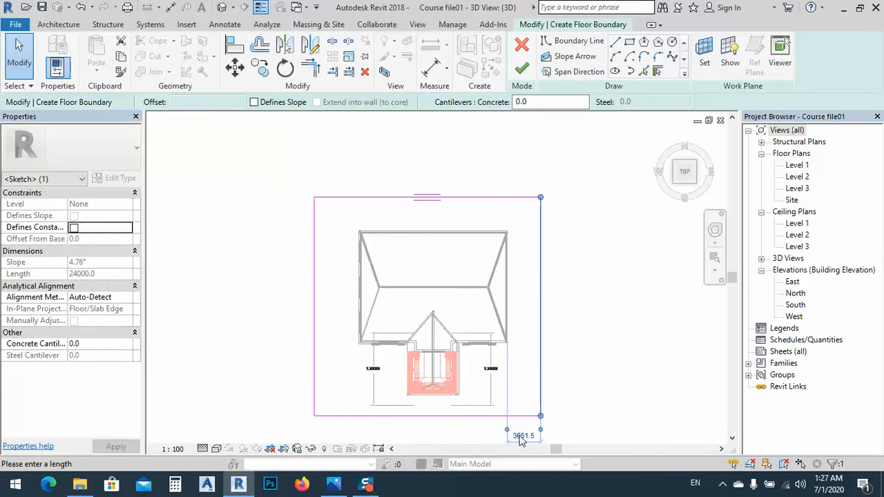
scroll(542, 418, "down", 1)
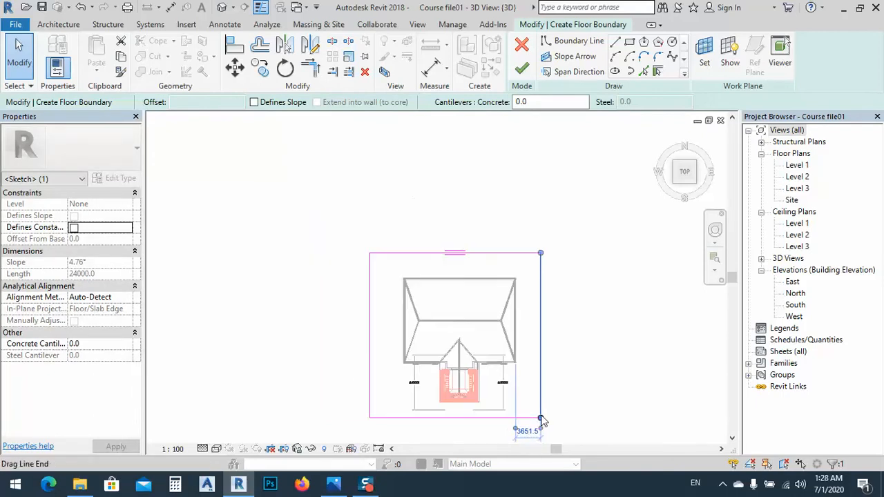
left_click(558, 428)
scroll(523, 325, "up", 2)
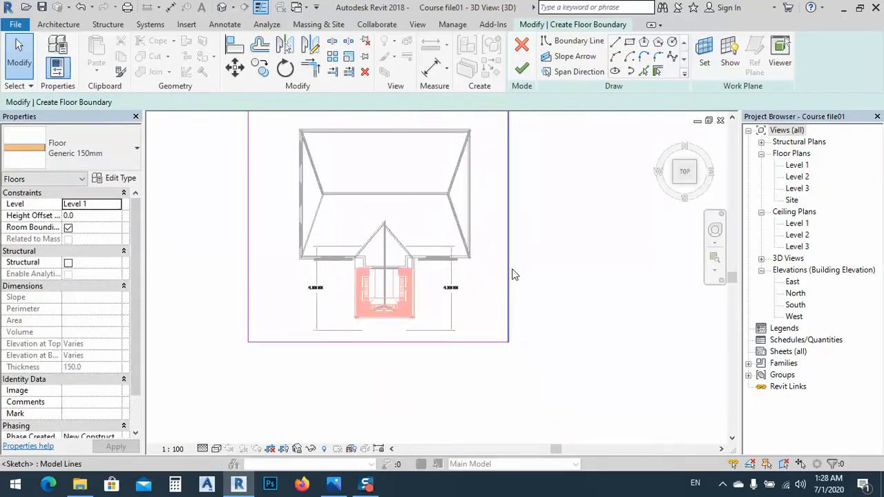
left_click(509, 277)
left_click(489, 363)
type("5")
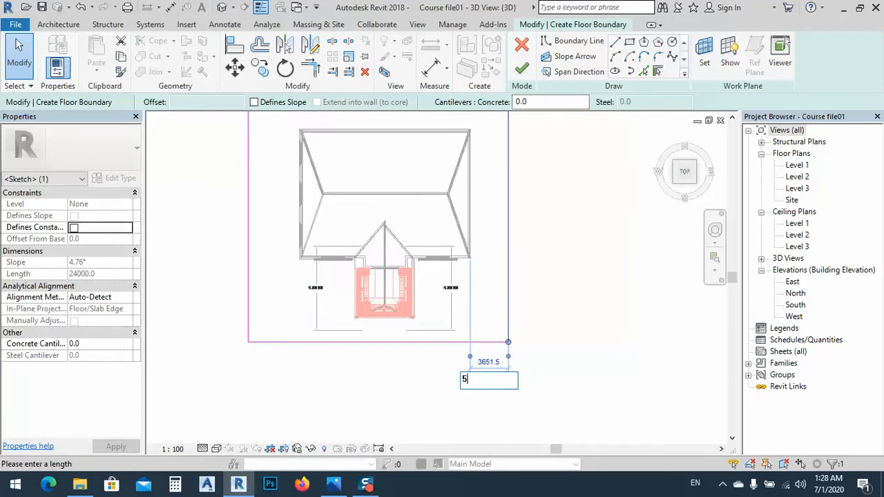
type("000")
key("Return")
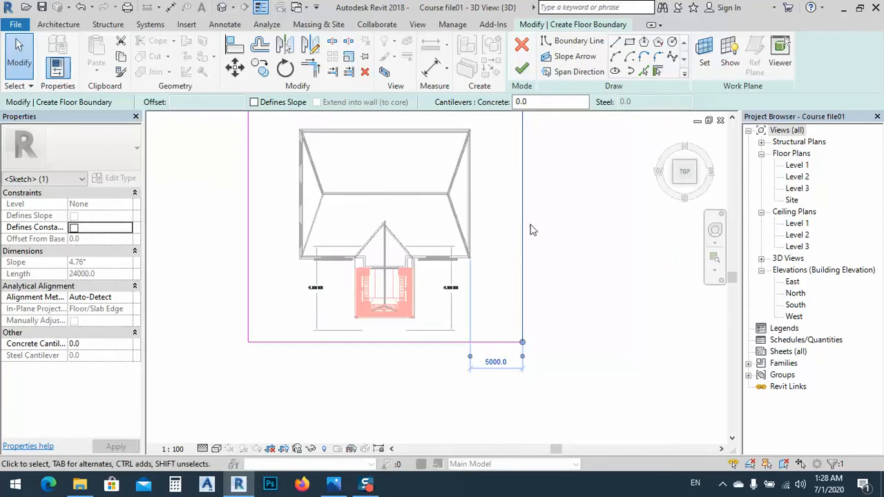
Step: Set the distance between the north boundary line and the building's north edge to 4000 mm
middle_click_drag(498, 267, 505, 403)
left_click(449, 227)
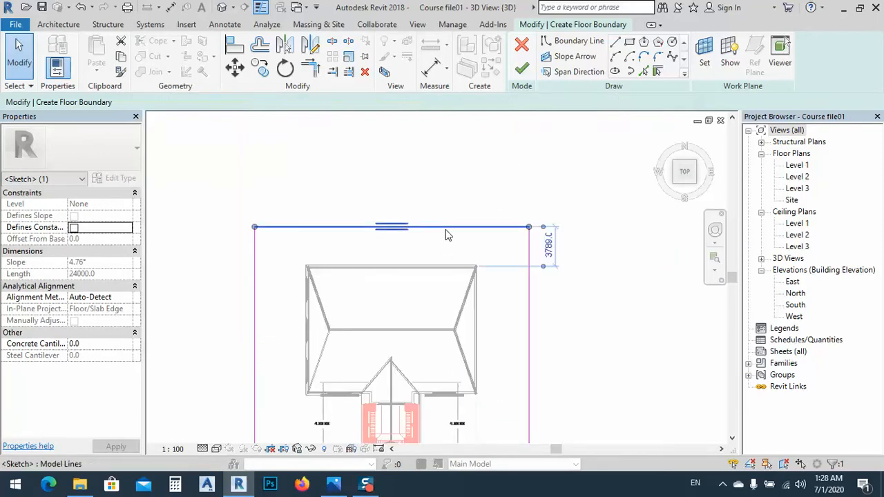
left_click(549, 246)
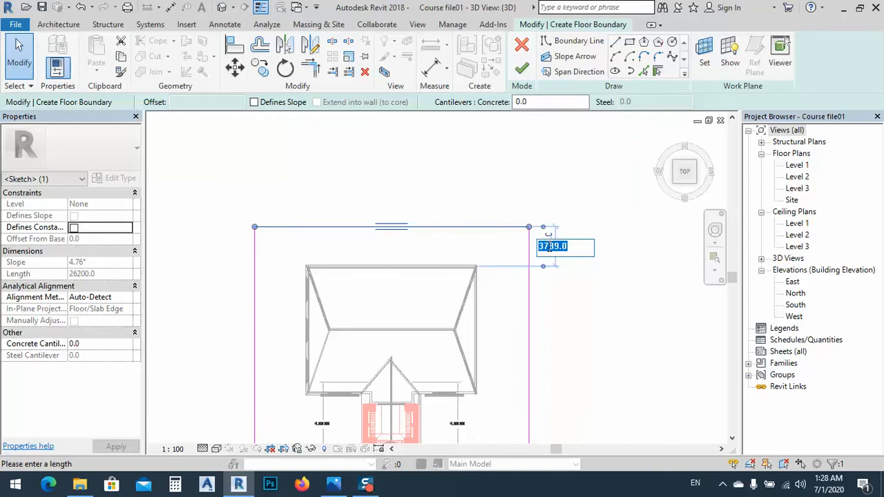
type("4000")
key("Return")
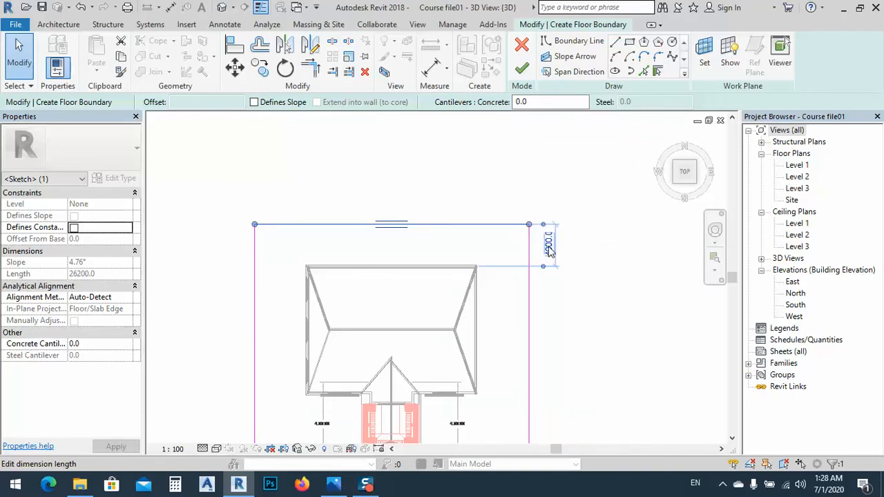
Step: Set the offset of the south boundary line from its reference at the back of the entrance porch to 5000 mm
scroll(503, 202, "down", 3)
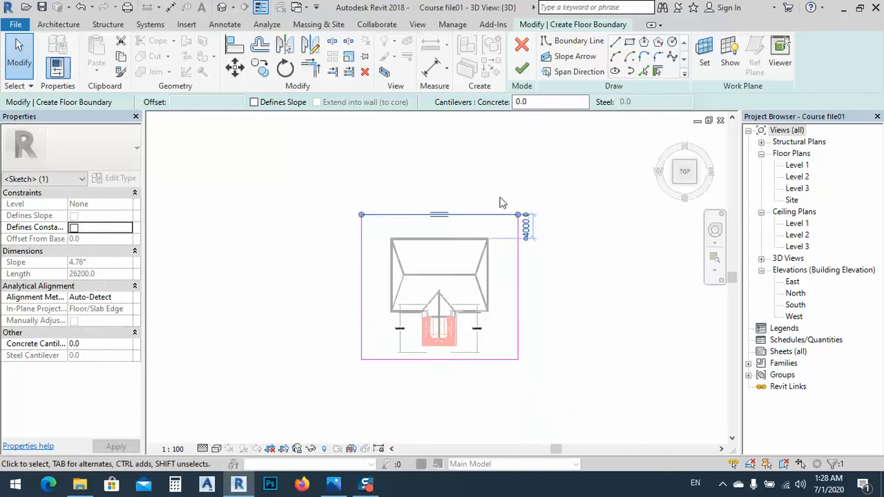
left_click(475, 365)
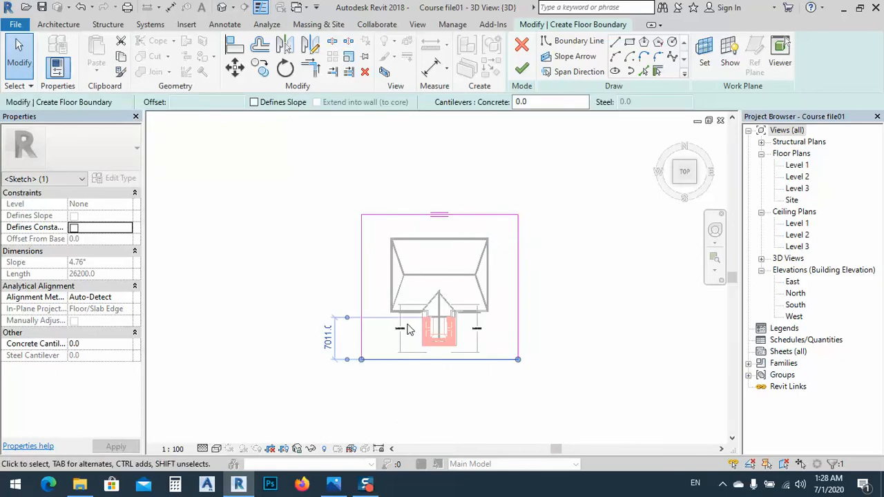
scroll(407, 329, "up", 2)
left_click(257, 350)
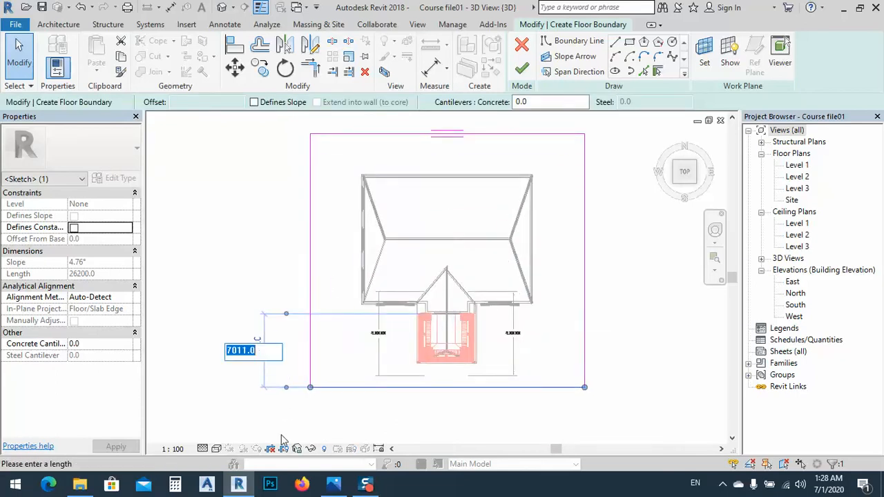
type("5")
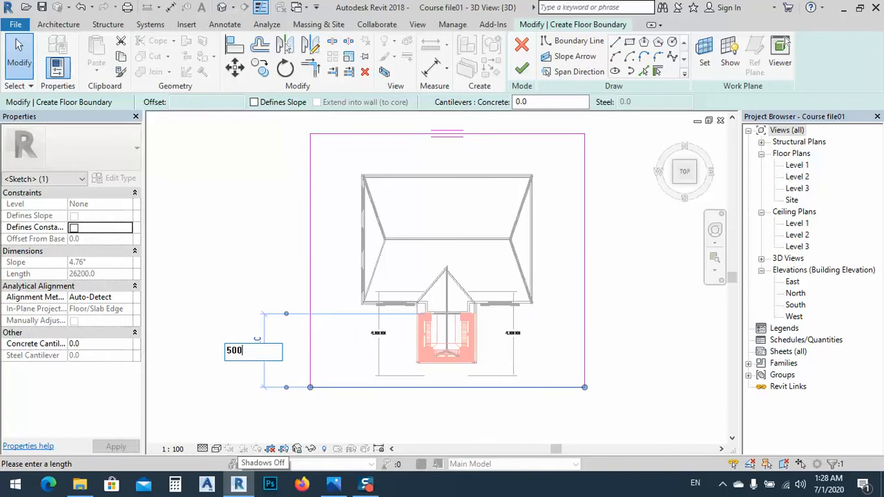
type("00")
key("Return")
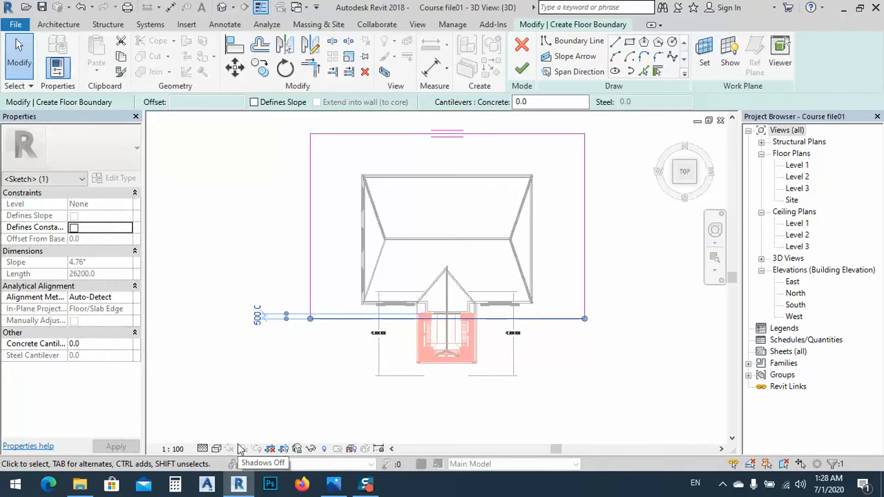
left_click(259, 316)
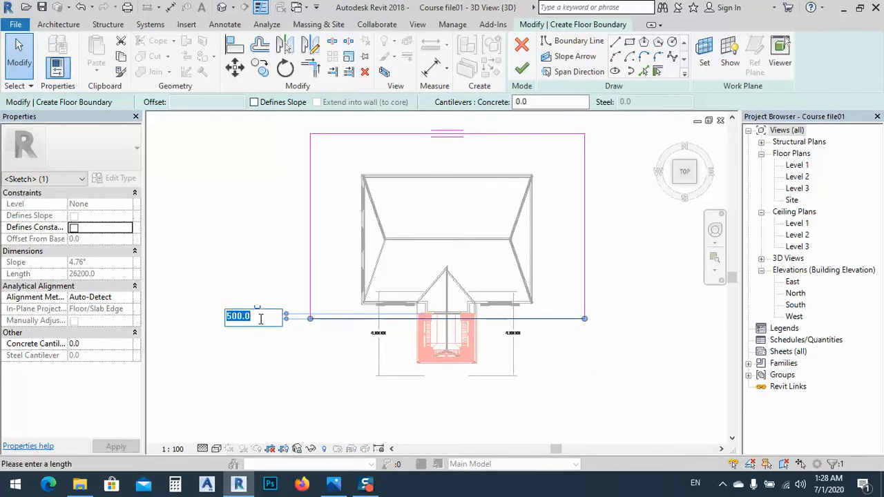
type("50")
key("Return")
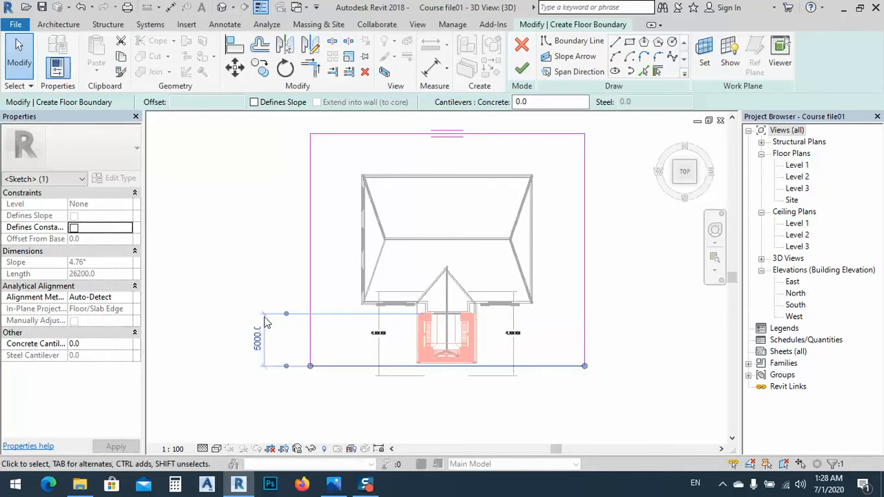
Step: Finish the floor sketch, show the model isometrically from the southwest and dismiss the overlap warning
left_click(276, 273)
left_click(521, 69)
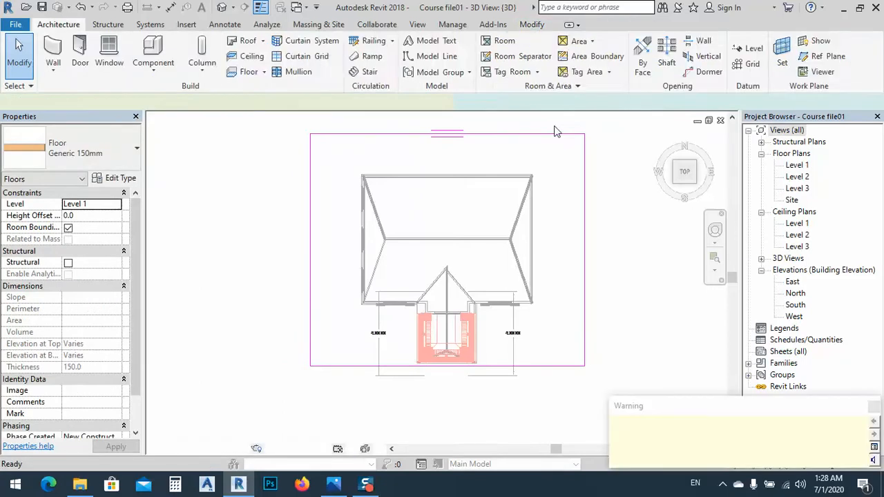
left_click(676, 192)
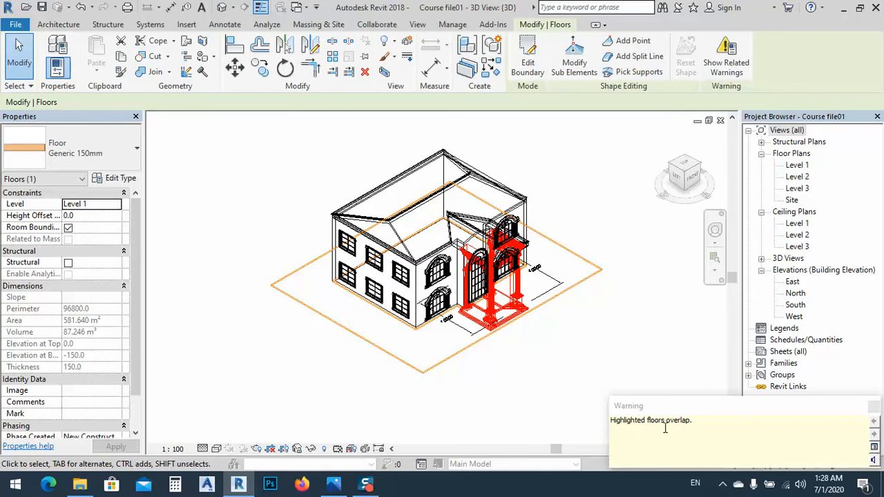
left_click(873, 406)
left_click(460, 404)
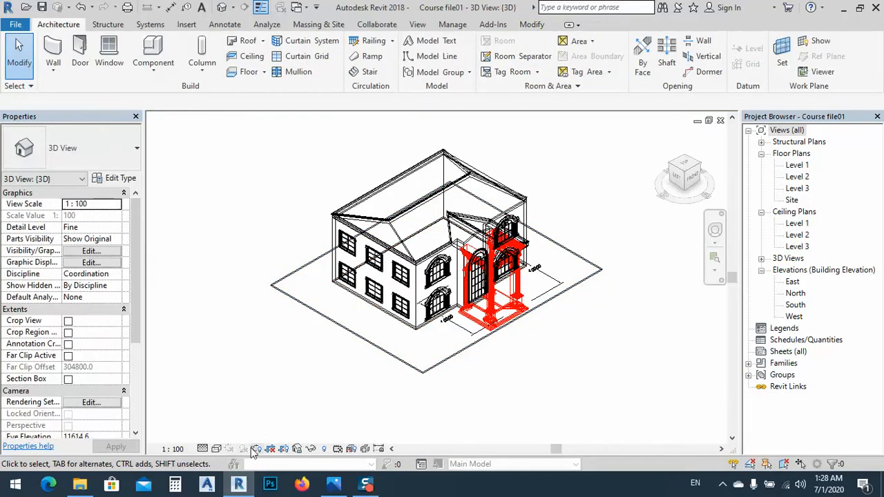
Step: Set the 3D view's visual style to Realistic and inspect the new slab around the entrance steps
left_click(217, 450)
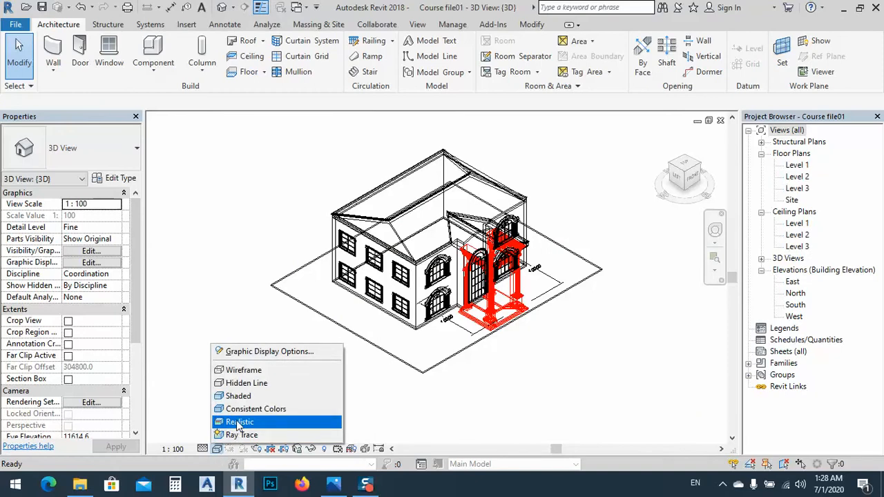
left_click(238, 422)
scroll(450, 329, "up", 6)
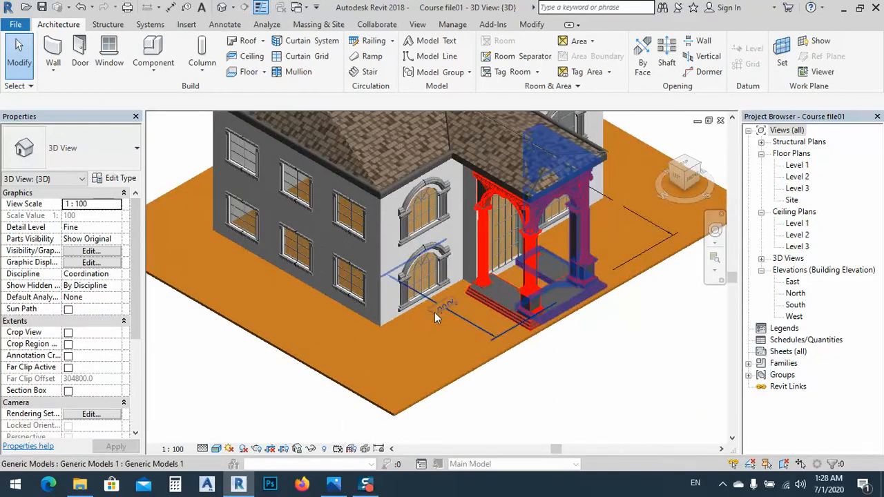
scroll(382, 318, "up", 4)
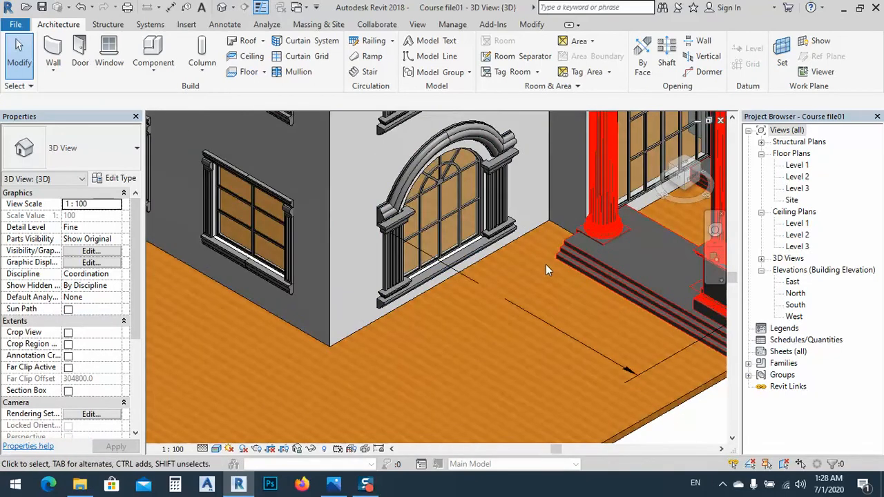
scroll(552, 257, "down", 5)
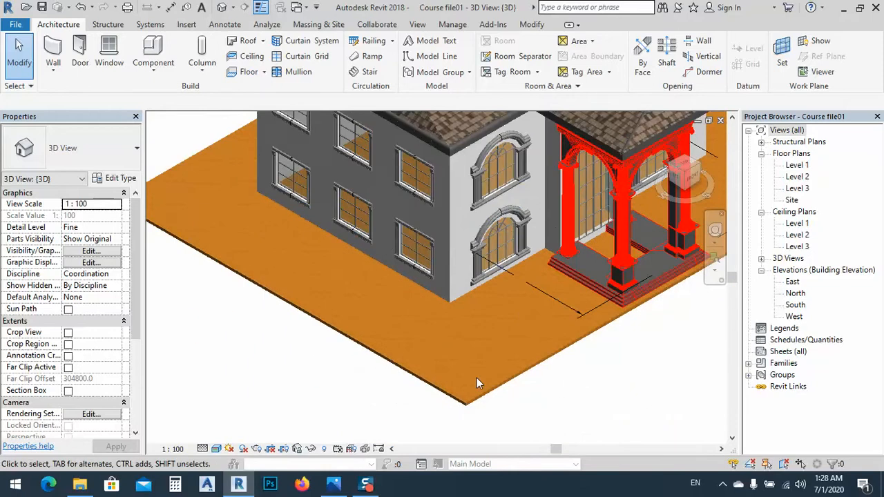
middle_click_drag(475, 353, 437, 352)
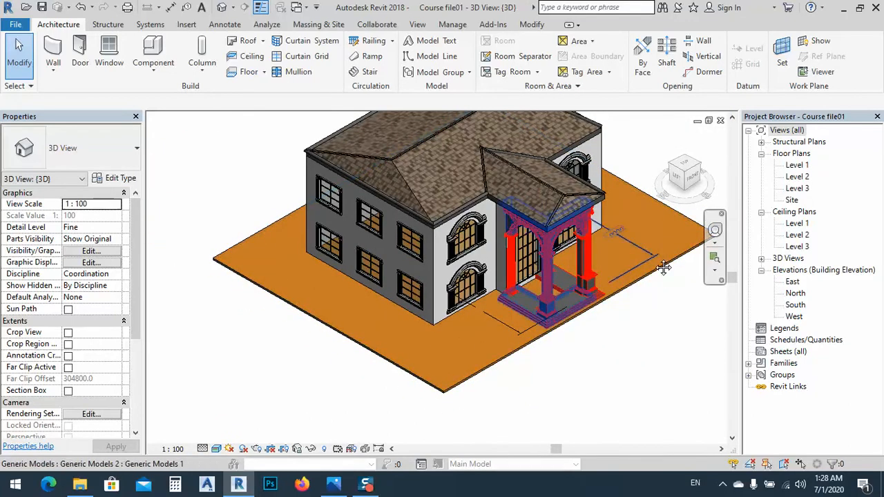
Step: Edit the new slab's boundary and round its southwest corner with a Fillet Arc of 3000 mm radius
middle_click_drag(663, 268, 603, 281)
left_click(627, 263)
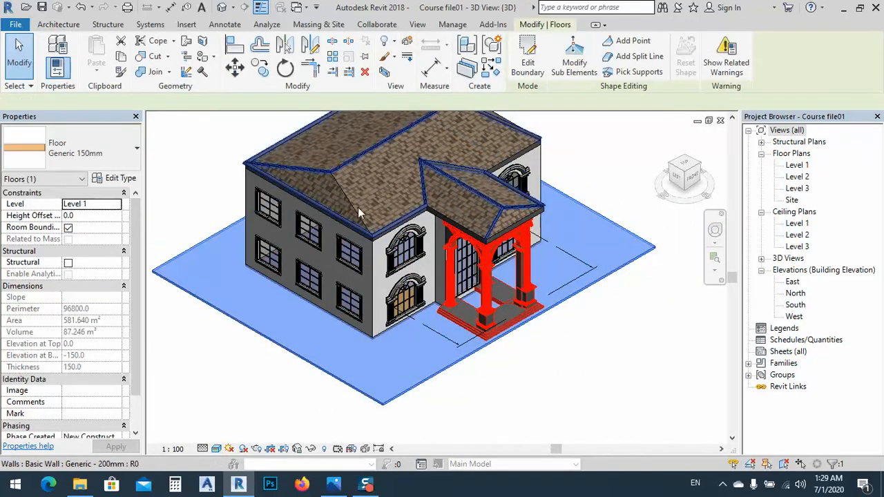
left_click(528, 55)
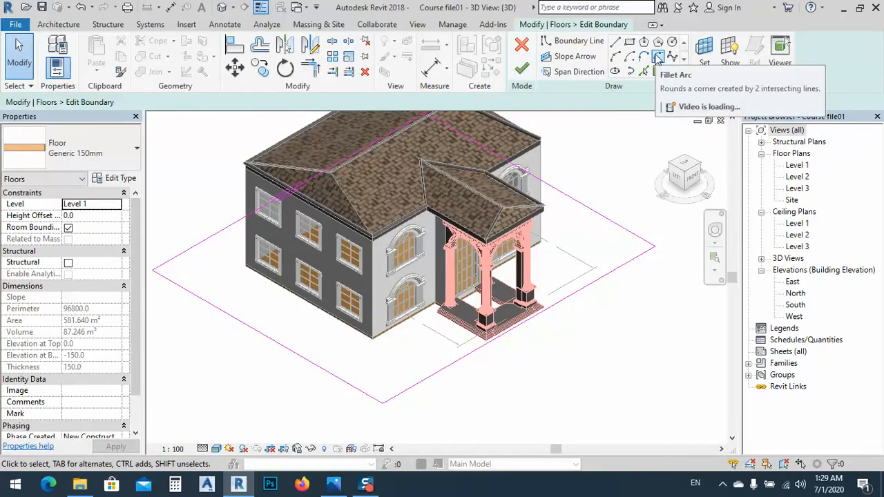
left_click(657, 58)
left_click(369, 394)
left_click(388, 394)
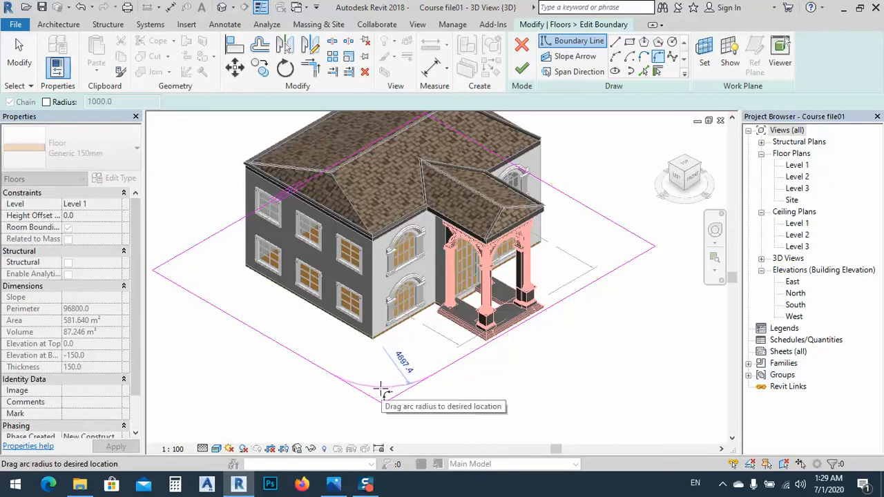
left_click(384, 395)
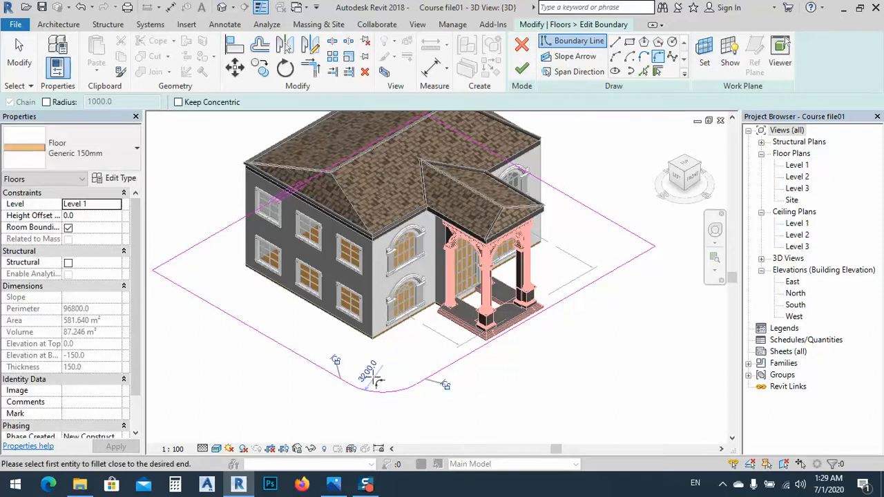
left_click(373, 377)
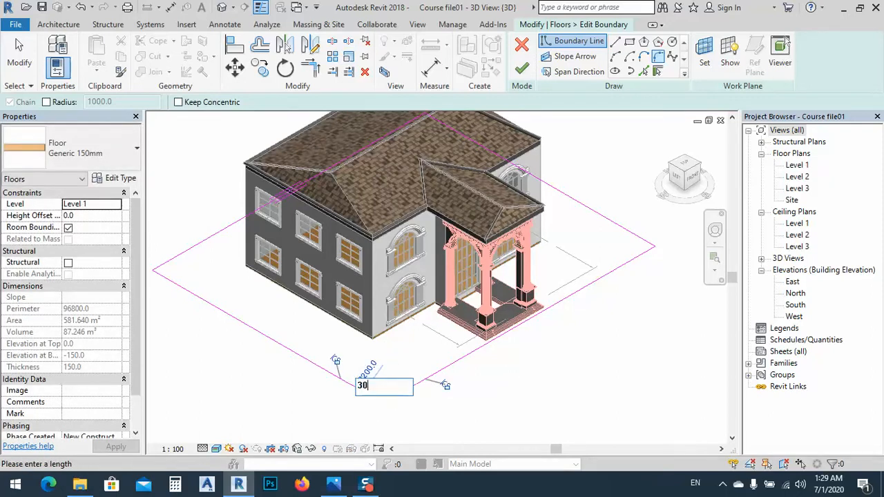
key("Return")
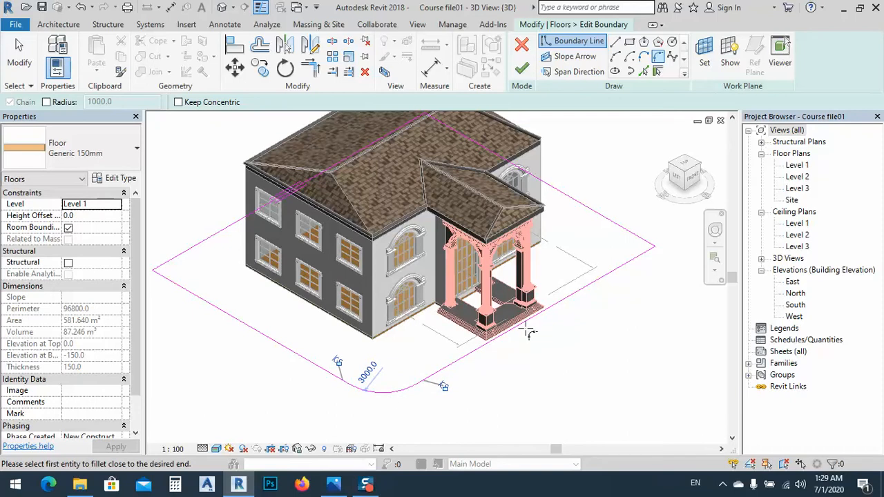
Step: Round the boundary's southeast corner with a Fillet Arc of 3000 mm radius and leave the drawing tool
left_click(625, 262)
left_click(639, 238)
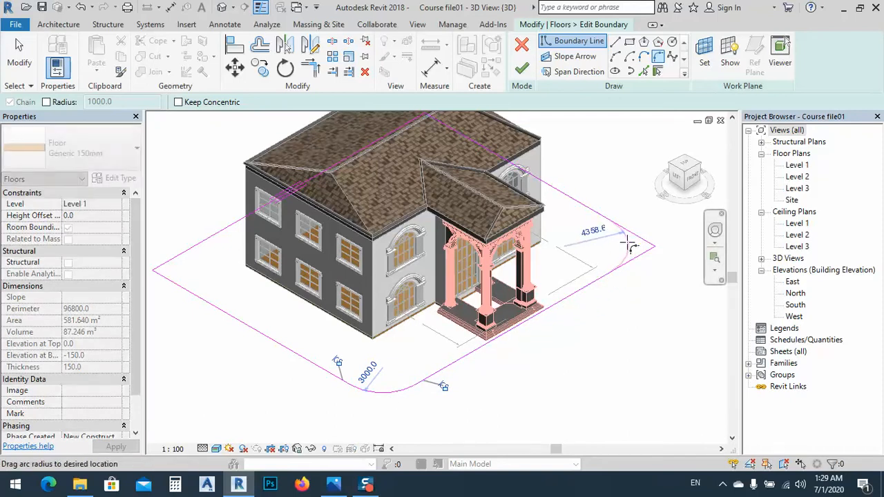
left_click(622, 248)
left_click(590, 243)
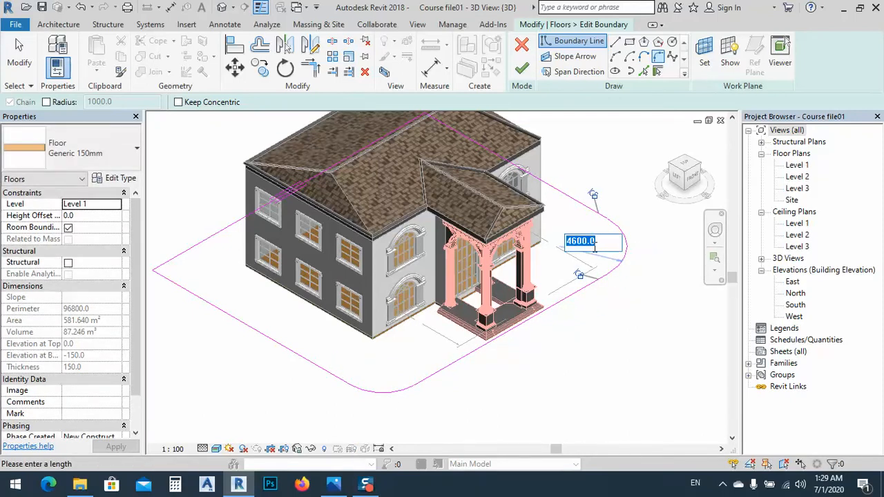
type("3000")
key("Return")
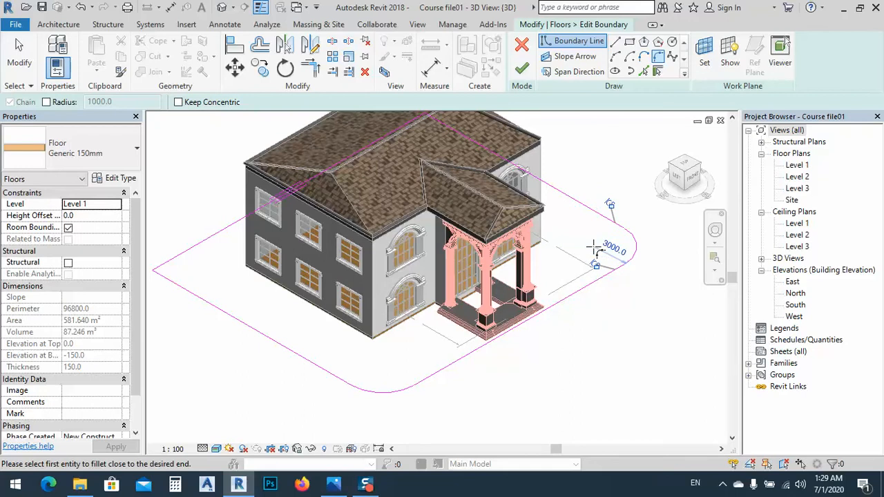
middle_click_drag(289, 360, 446, 334)
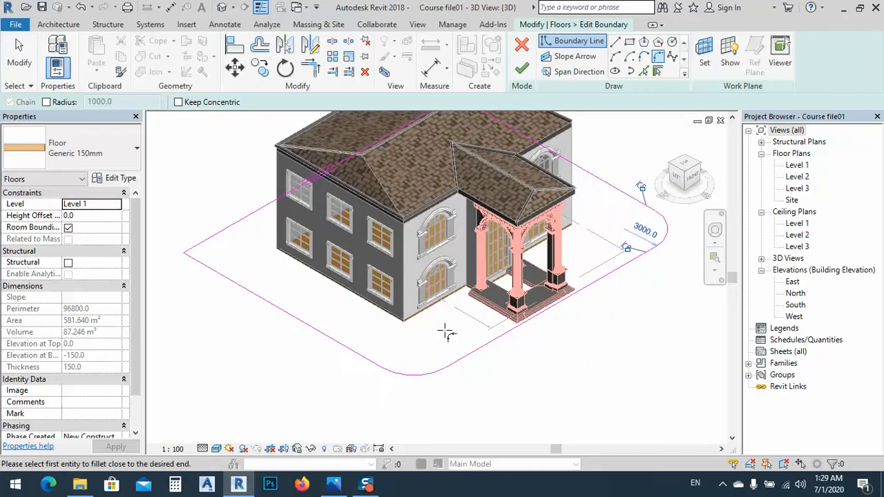
left_click(524, 349)
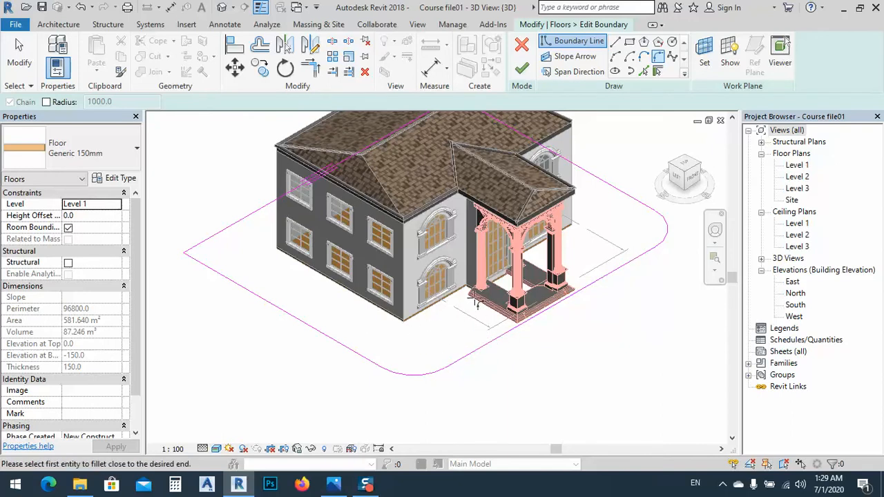
key("Escape")
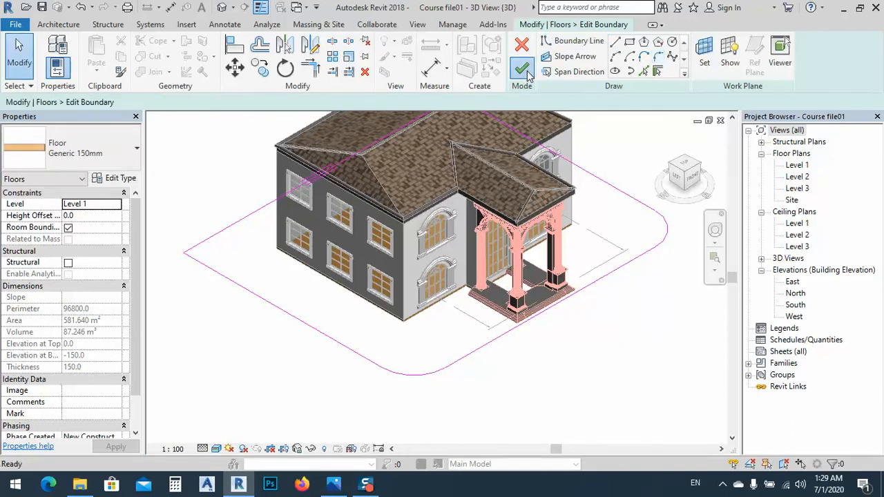
Step: Finish editing the slab's boundary with its rounded front corners and clear the selection
left_click(521, 69)
left_click(605, 370)
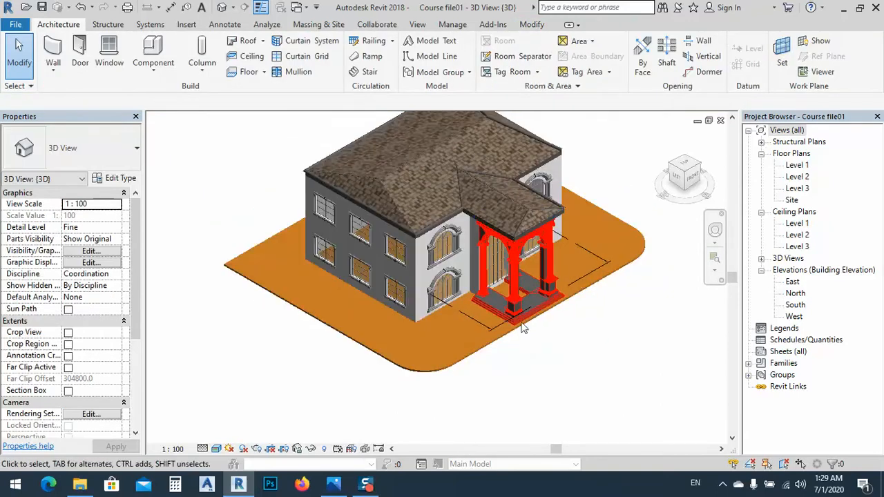
Step: Examine the entrance portico's columns and steps where they meet the slab, from close up and from several angles
scroll(505, 290, "up", 5)
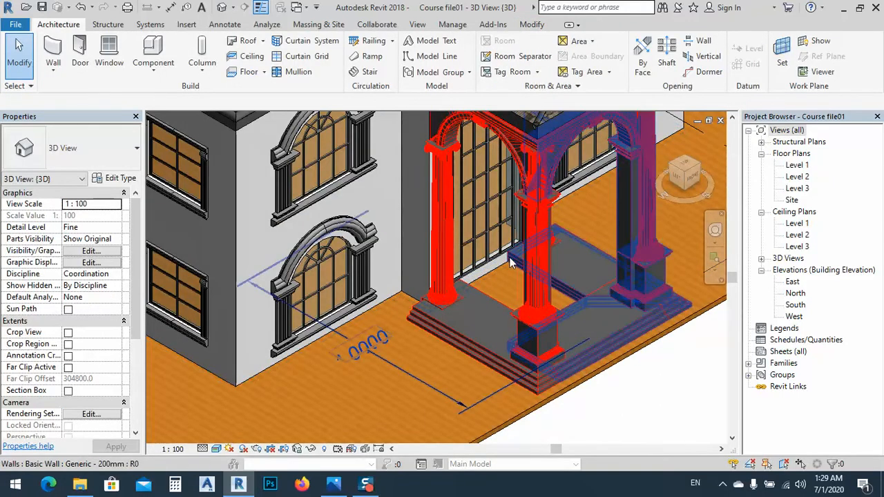
scroll(504, 265, "up", 4)
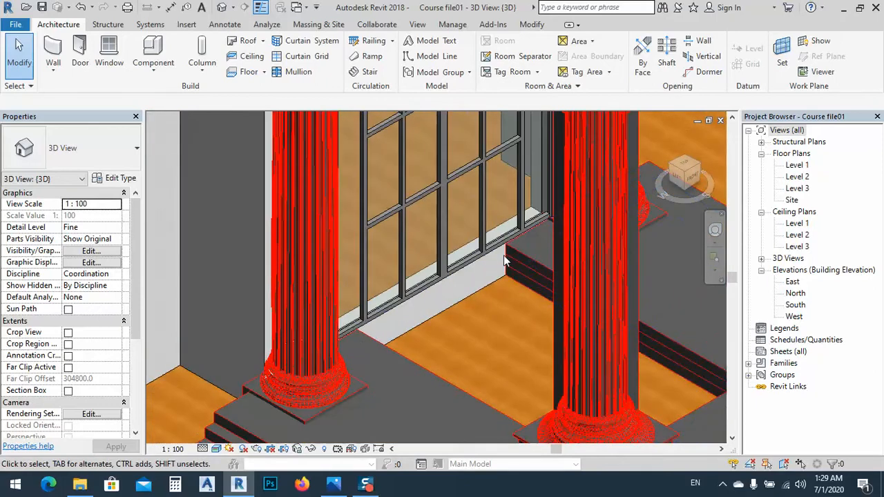
scroll(491, 273, "down", 2)
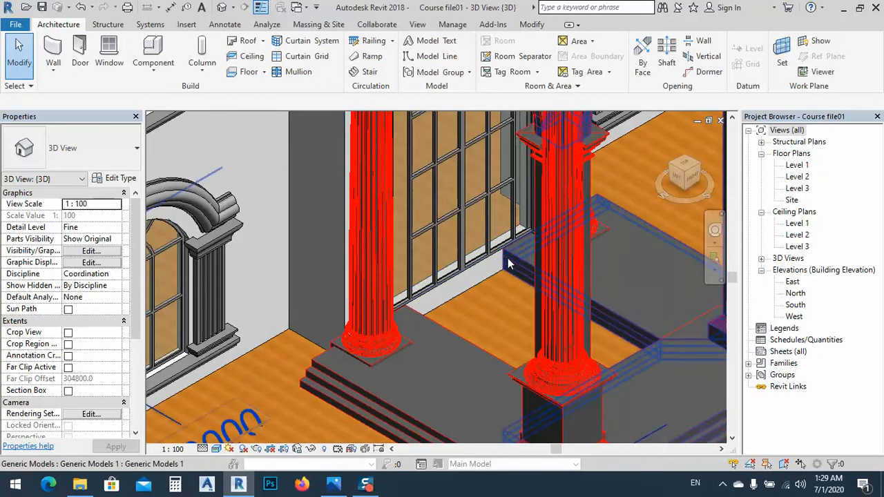
middle_click_drag(519, 263, 569, 311, "shift")
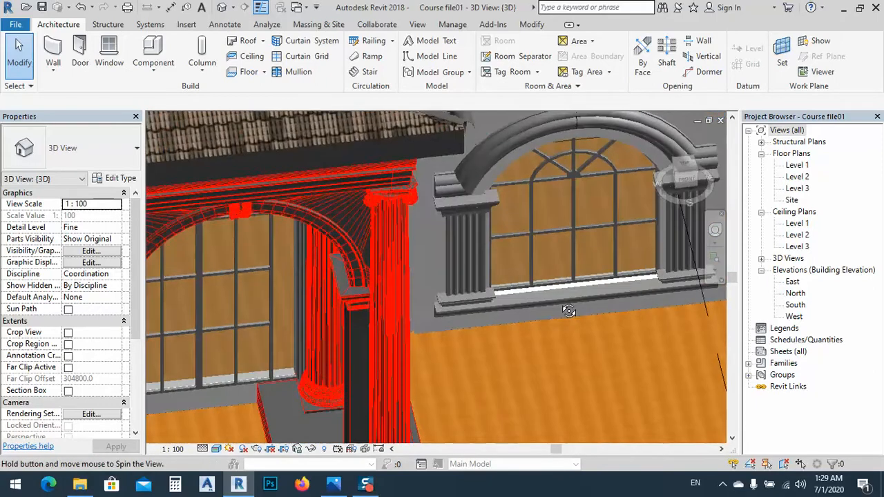
scroll(577, 275, "down", 2)
mouse_move(462, 327)
middle_mouse_down("shift")
mouse_move(488, 350)
mouse_move(455, 331)
middle_mouse_up("shift")
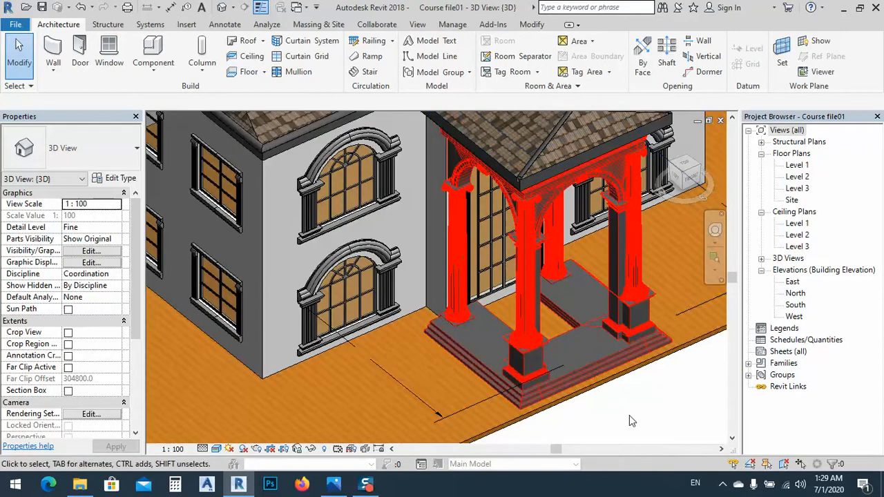
scroll(445, 339, "down", 2)
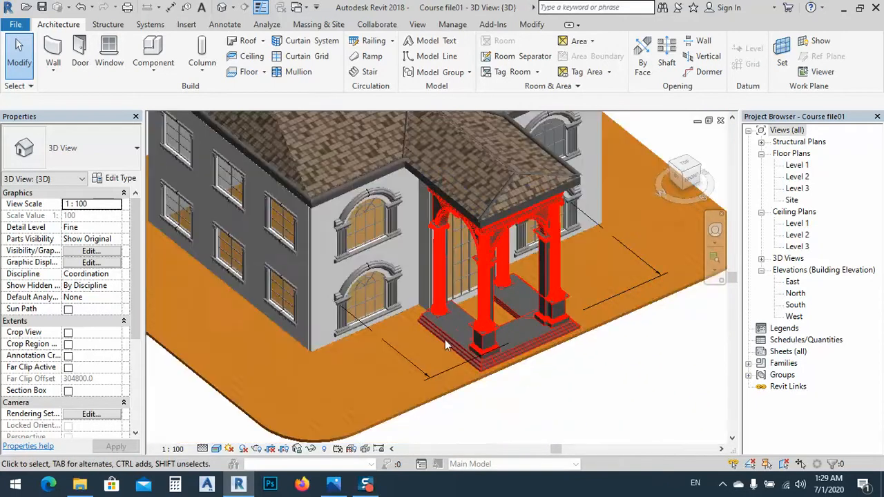
left_click(555, 280)
left_click(589, 374)
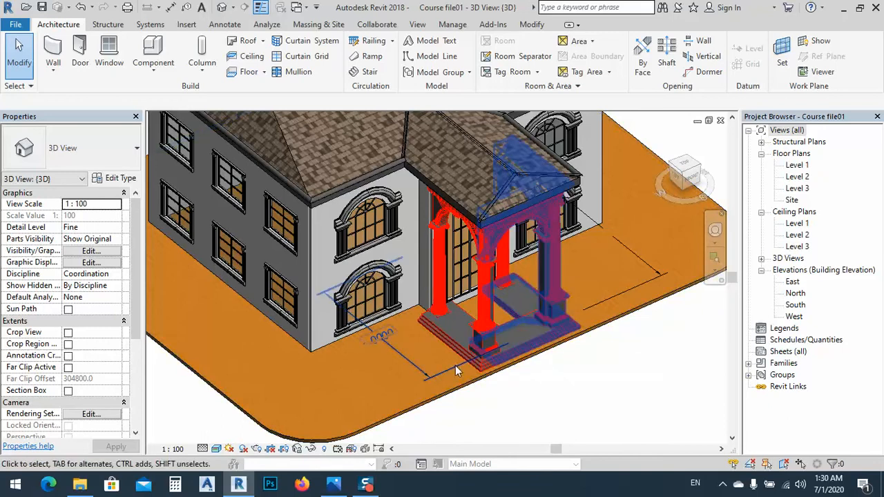
left_click(447, 339)
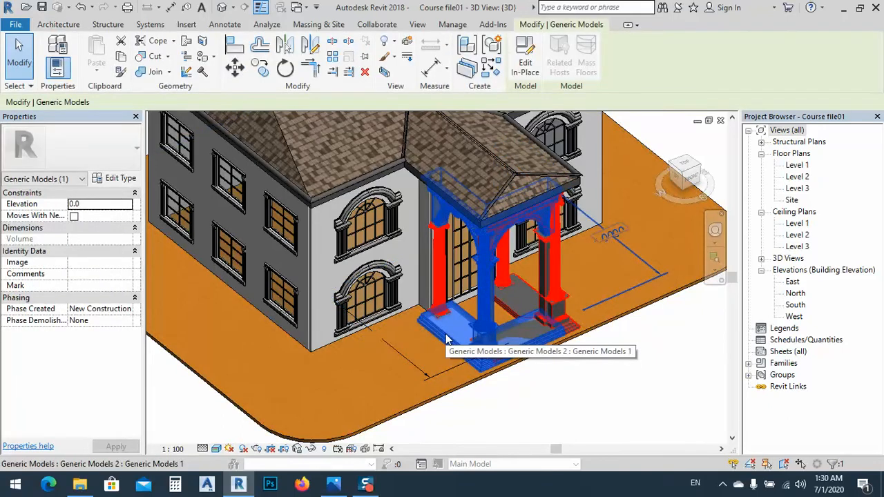
left_click(119, 179)
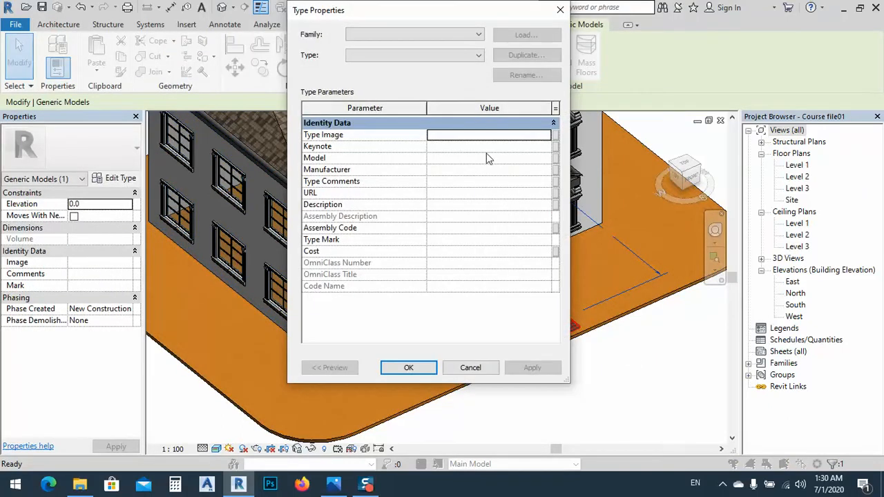
left_click(471, 371)
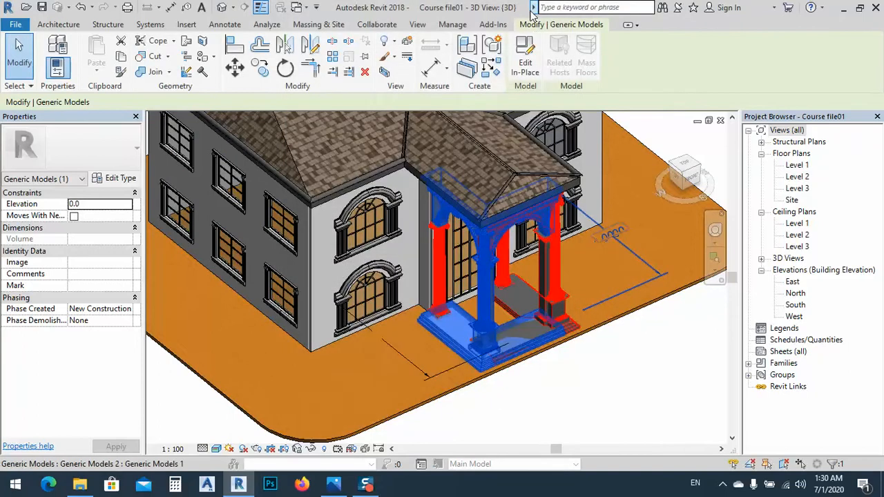
left_click(453, 30)
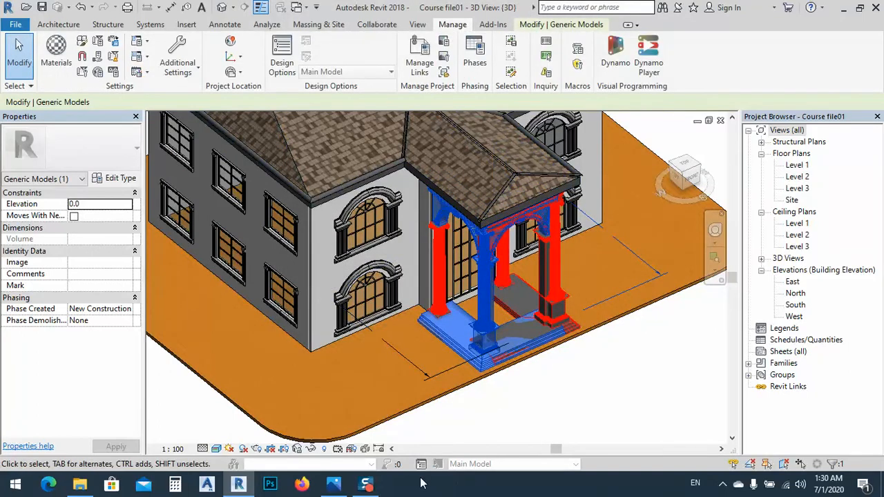
key("Escape")
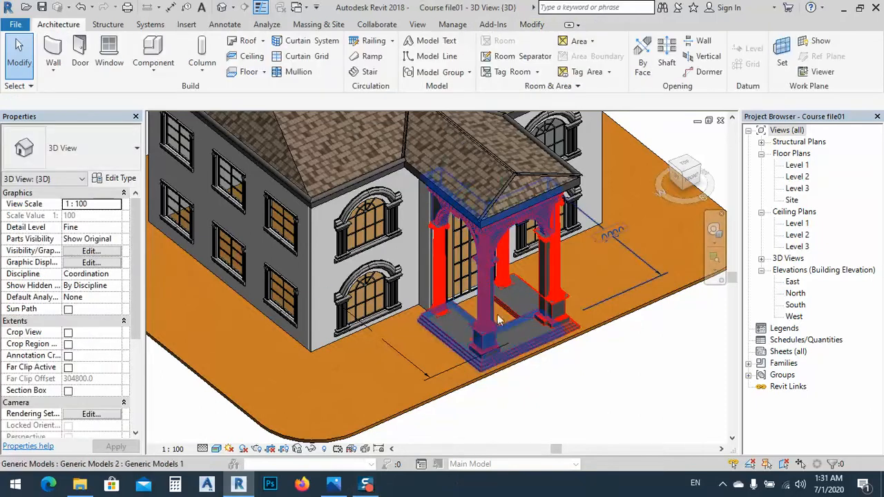
Step: Start editing the entrance portico's generic model in place and select its imported "entance column L shape.dwg" geometry
left_click(493, 328)
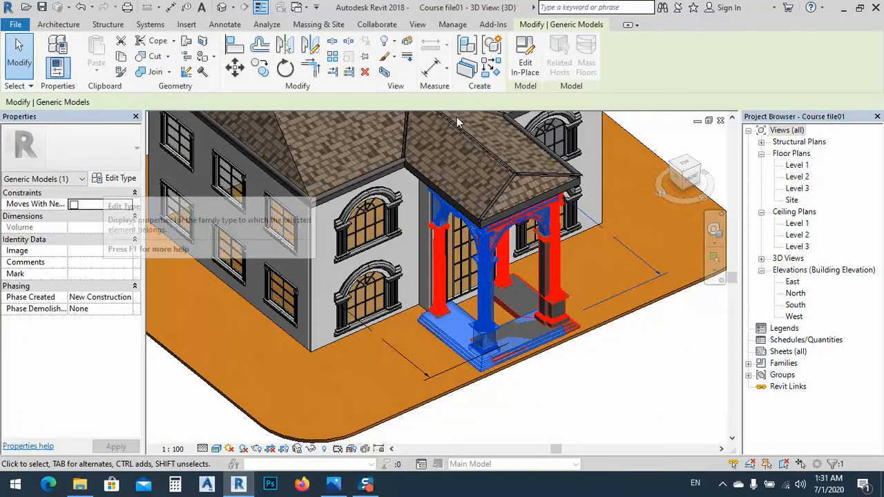
left_click(526, 61)
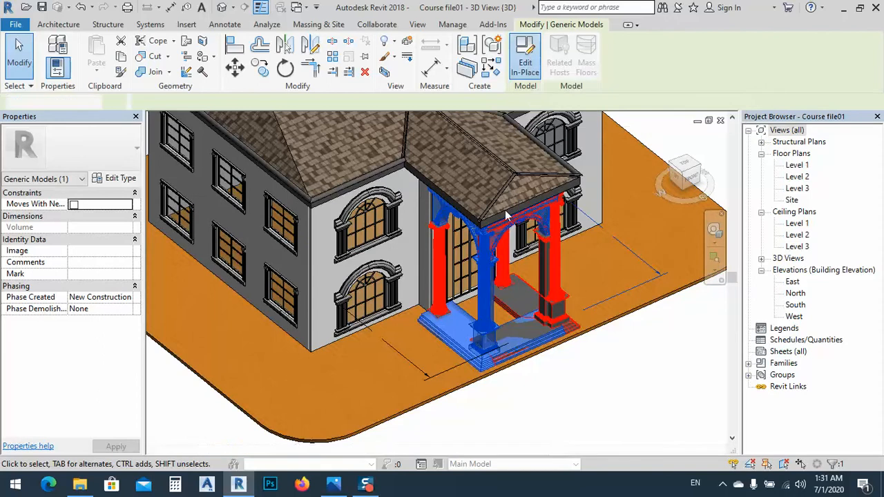
left_click(503, 374)
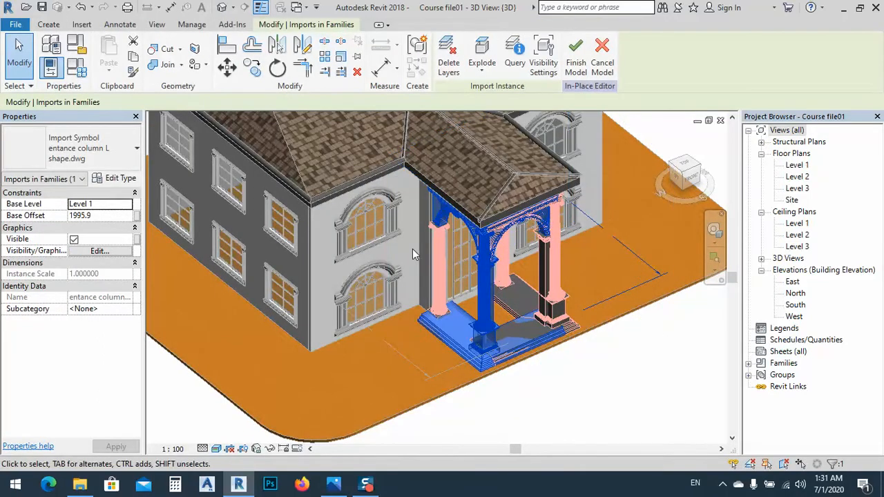
Step: Open Object Styles for the imported objects and expand the Imports in Families category
left_click(191, 24)
left_click(89, 59)
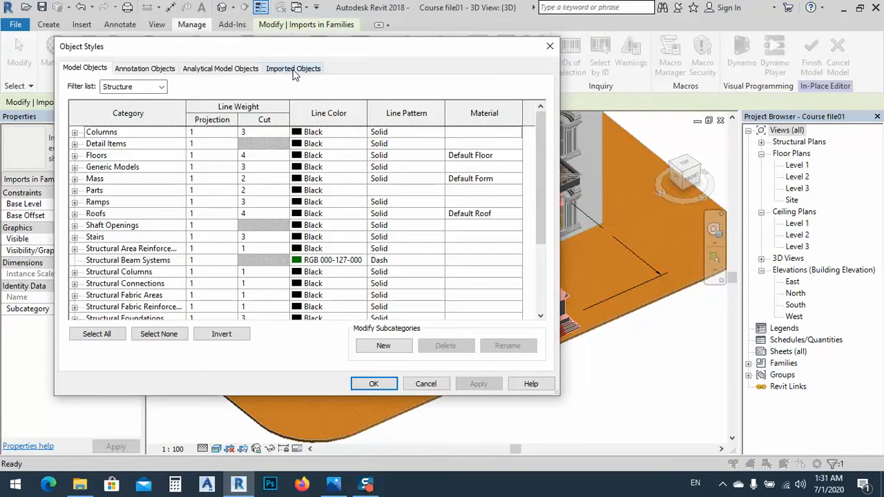
left_click(294, 69)
left_click(75, 133)
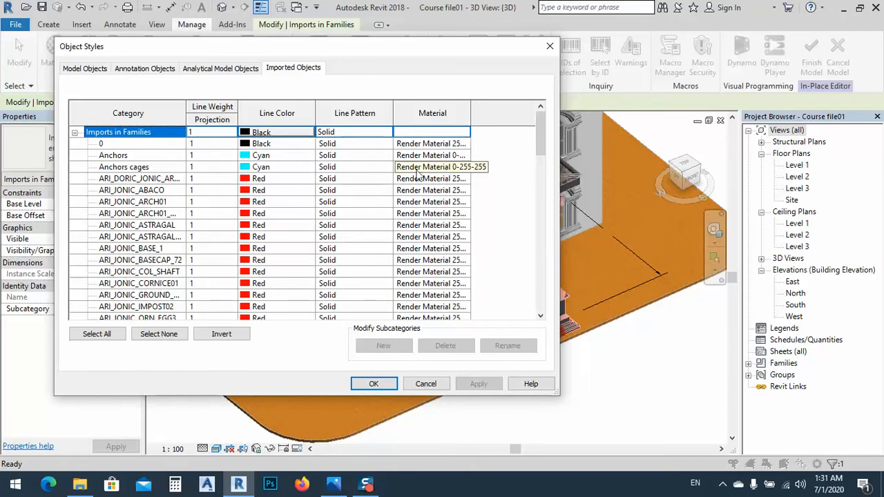
Step: Find the ARI_JONIC_BASECAP_72 layer and assign it the Gypsum Wall Board material, searching the materials for "white"
scroll(288, 235, "down", 7)
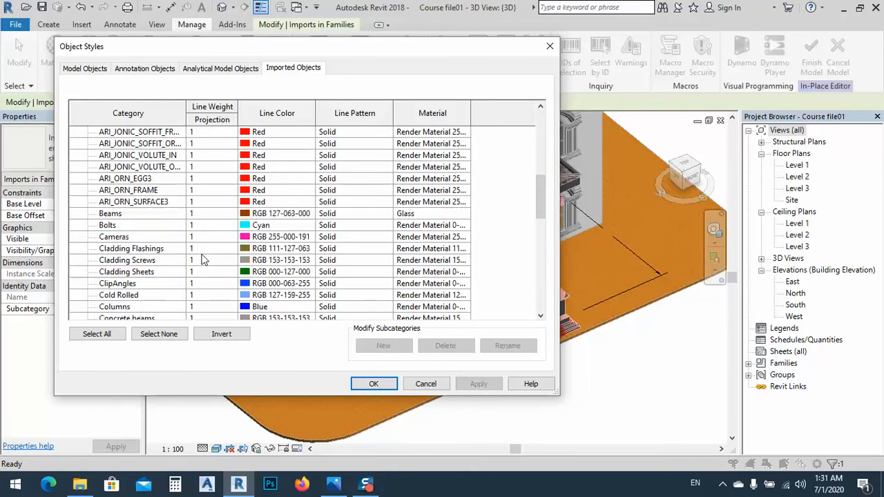
scroll(153, 207, "down", 9)
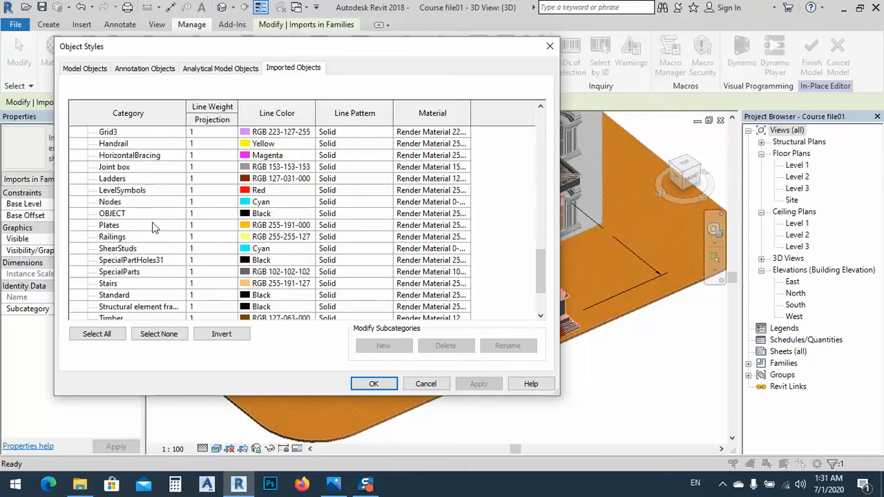
scroll(153, 228, "down", 2)
scroll(527, 257, "up", 2)
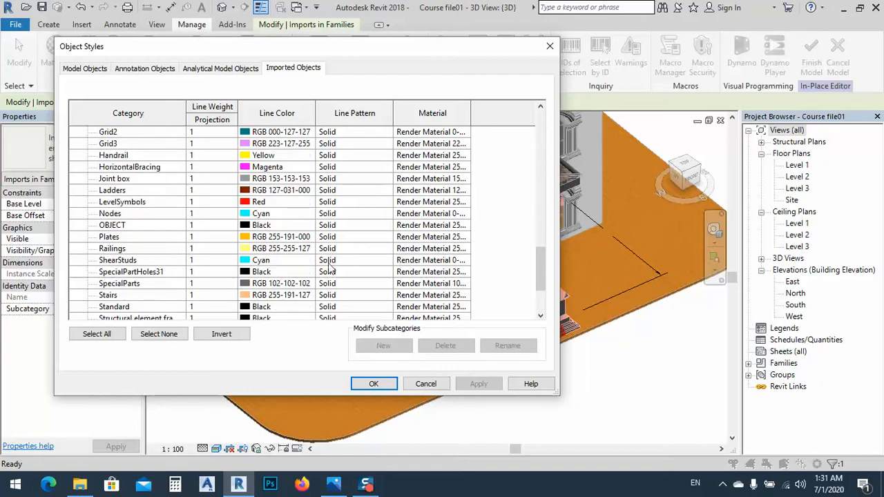
scroll(147, 190, "up", 10)
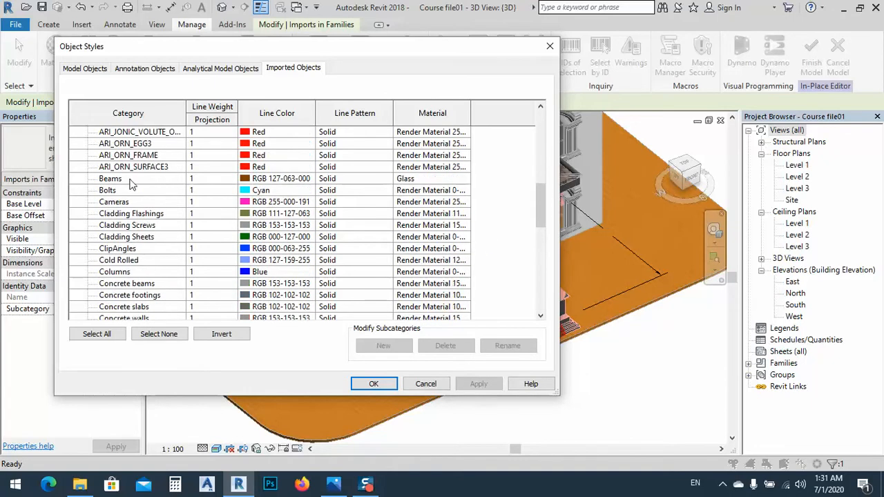
scroll(136, 203, "up", 2)
scroll(140, 213, "up", 2)
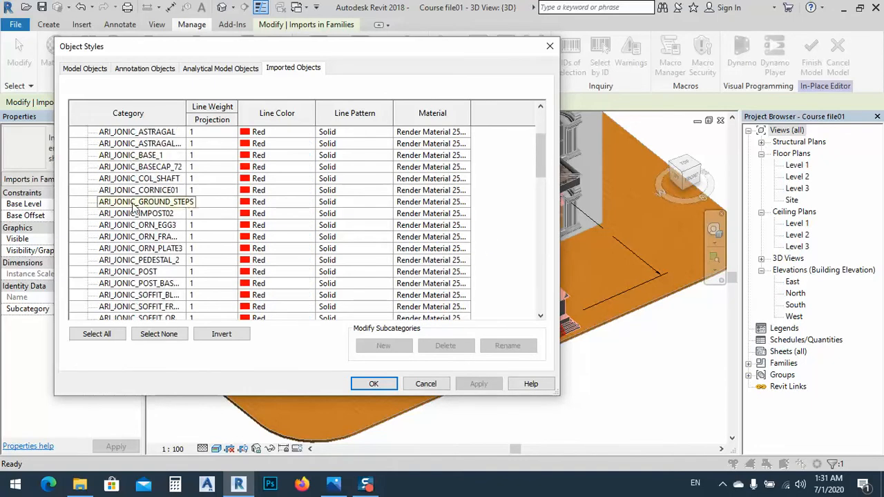
left_click(432, 167)
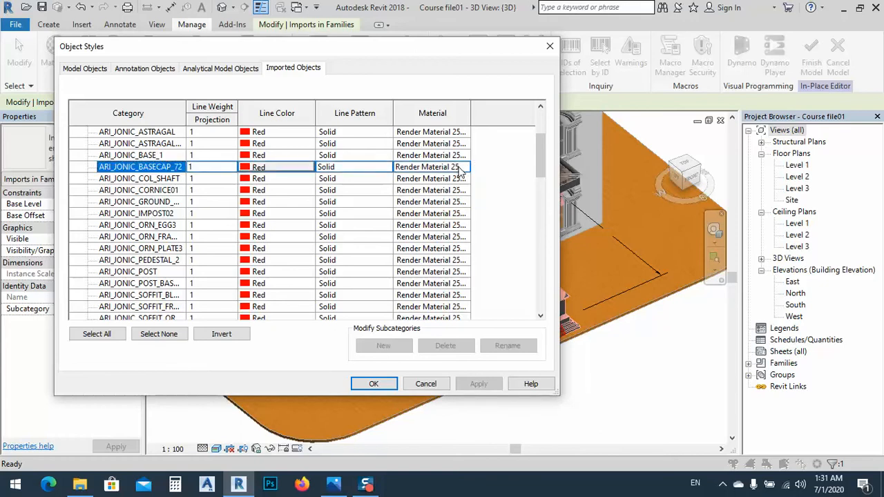
left_click(460, 170)
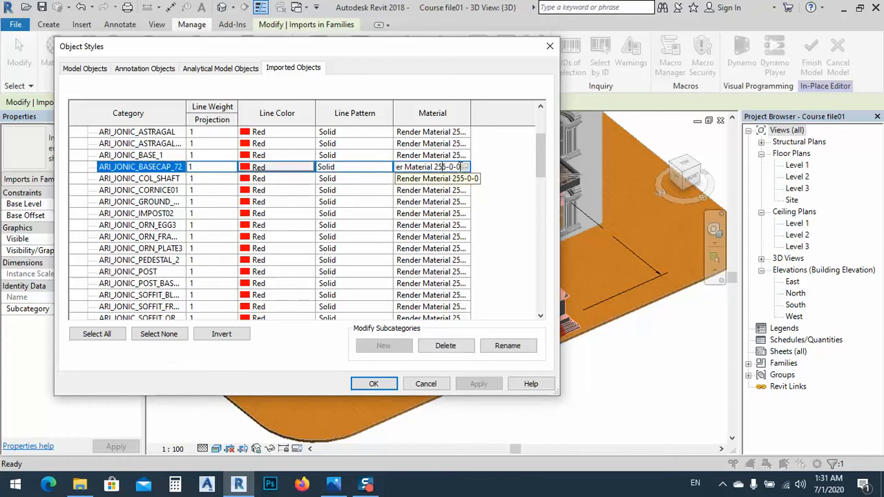
left_click(465, 168)
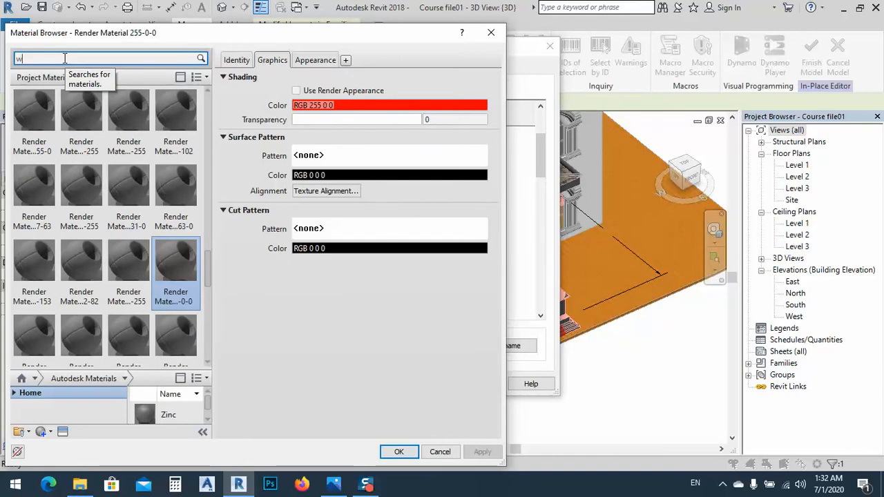
type("white")
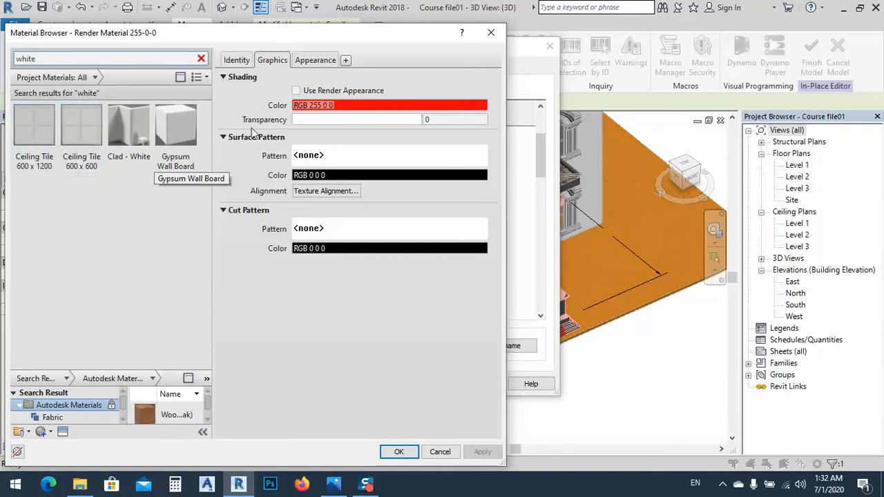
double_click(175, 125)
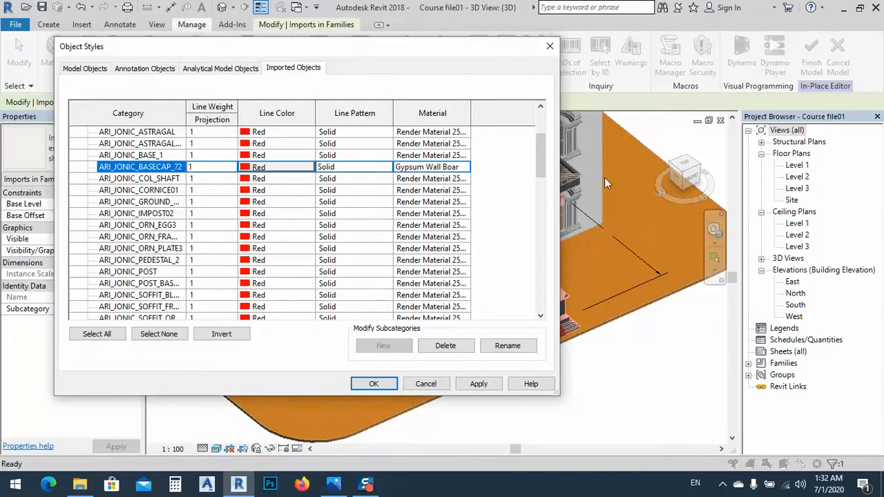
Step: Assign the Gypsum Wall Board material to all Imports in Families layers down to Working Planes and apply the object styles
left_click(438, 132)
left_click_drag(542, 151, 538, 339)
left_click(438, 145)
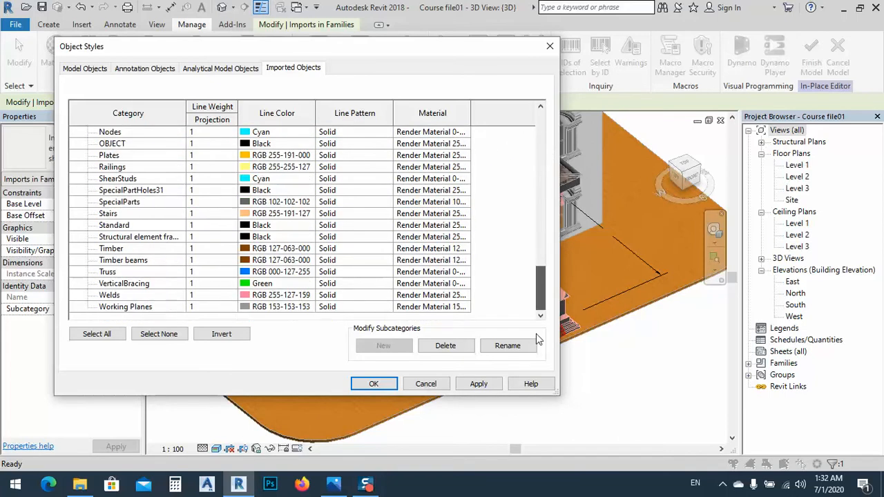
left_click(442, 310, "shift")
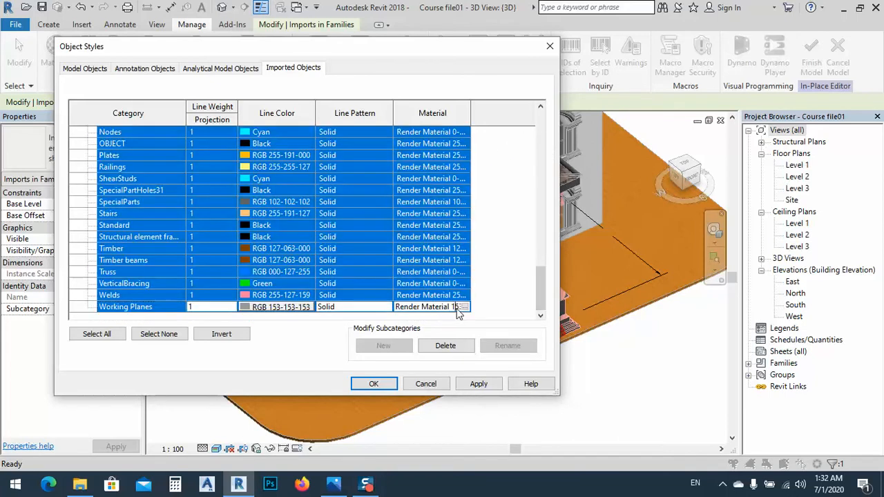
left_click(465, 307)
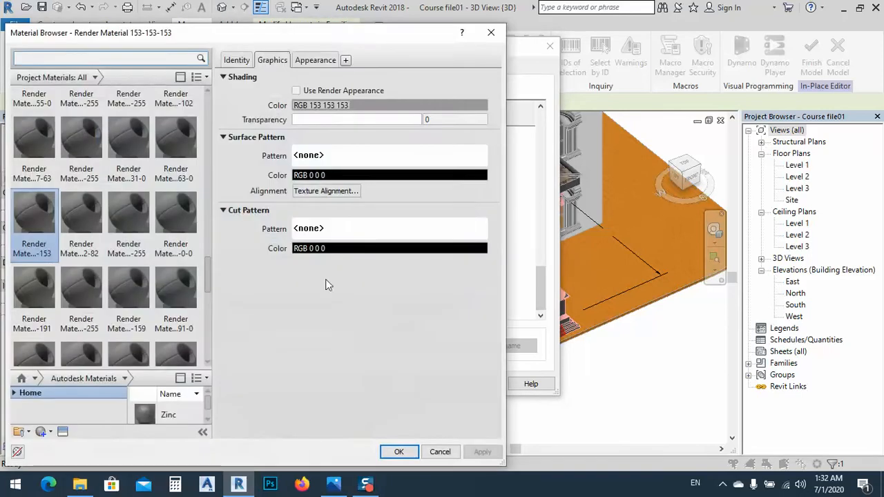
scroll(79, 144, "up", 1)
left_click(60, 58)
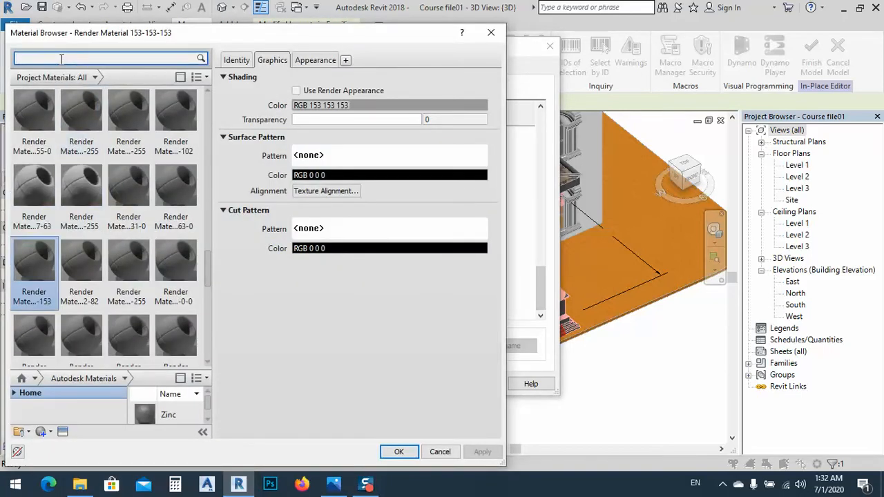
type("white")
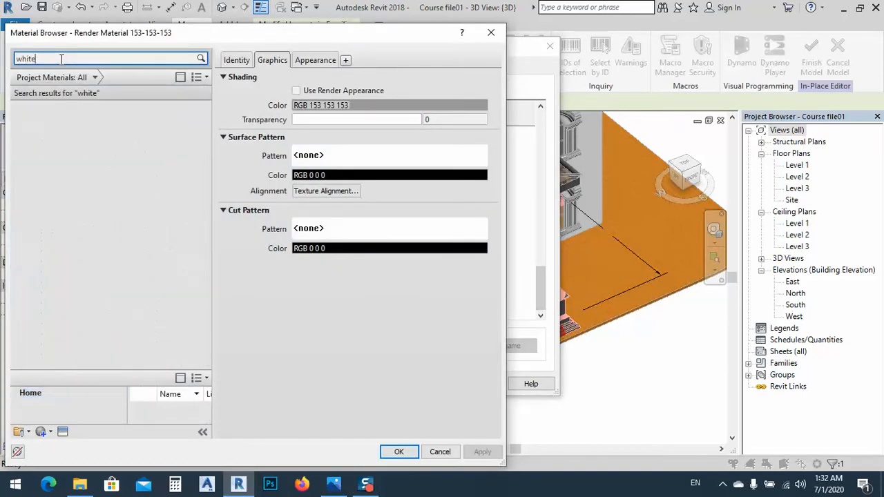
double_click(178, 126)
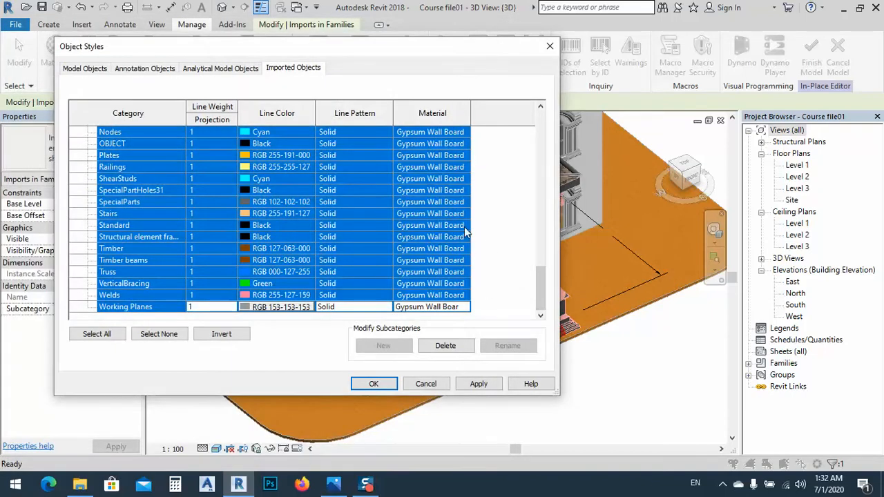
left_click(479, 384)
left_click(373, 384)
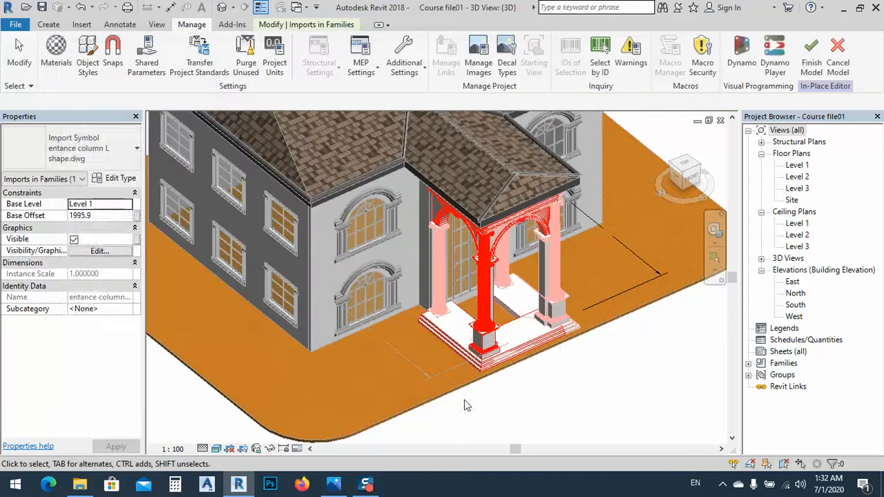
Step: Finish the in-place edit of the entrance portico's generic model
left_click(464, 406)
left_click(812, 59)
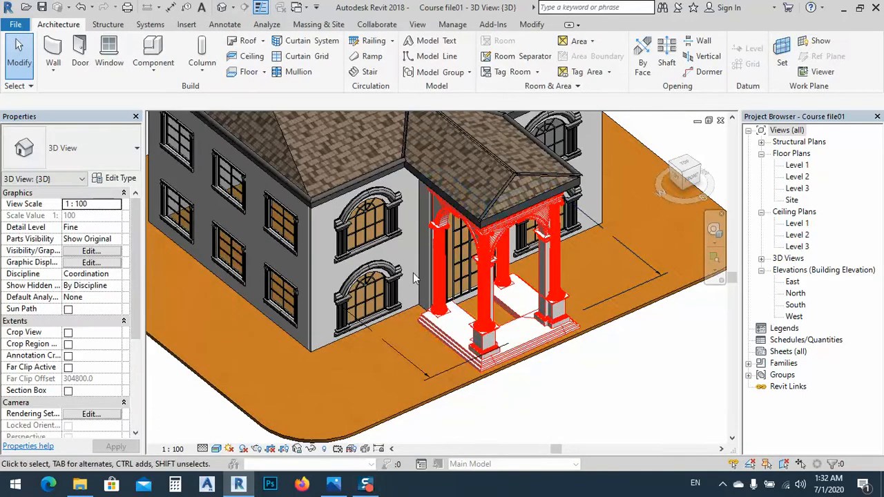
scroll(495, 357, "up", 5)
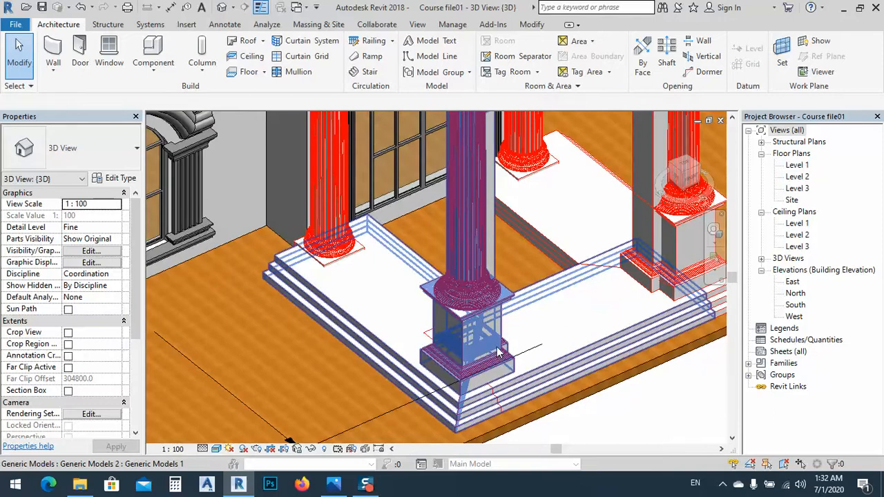
middle_click_drag(369, 305, 380, 354)
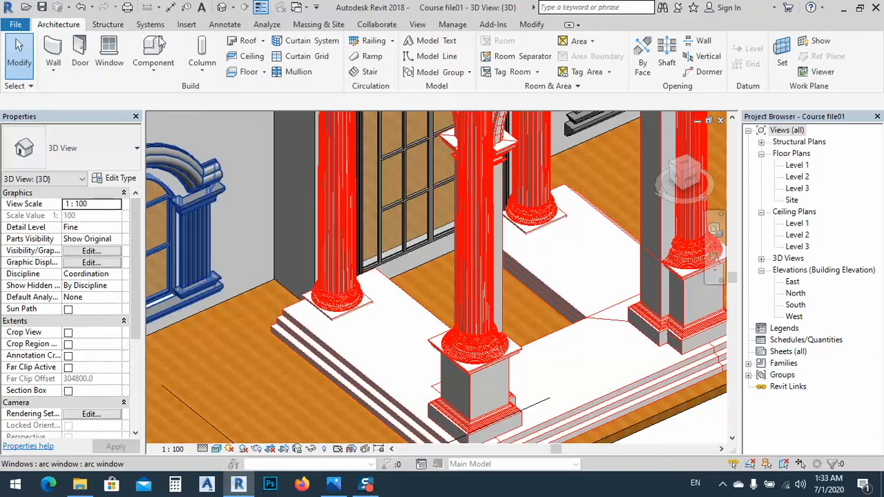
Step: Start a Generic 150mm floor on Level 1 and display its work plane in the 3D view
left_click(248, 72)
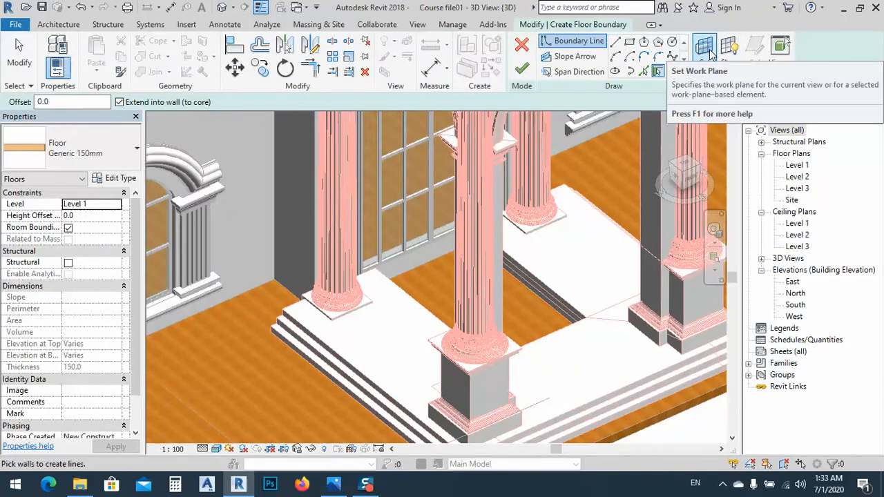
left_click(706, 50)
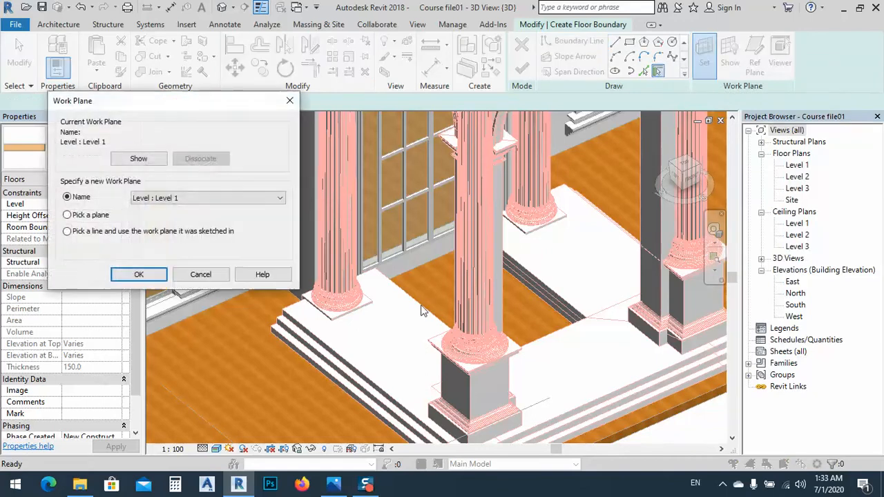
left_click(139, 274)
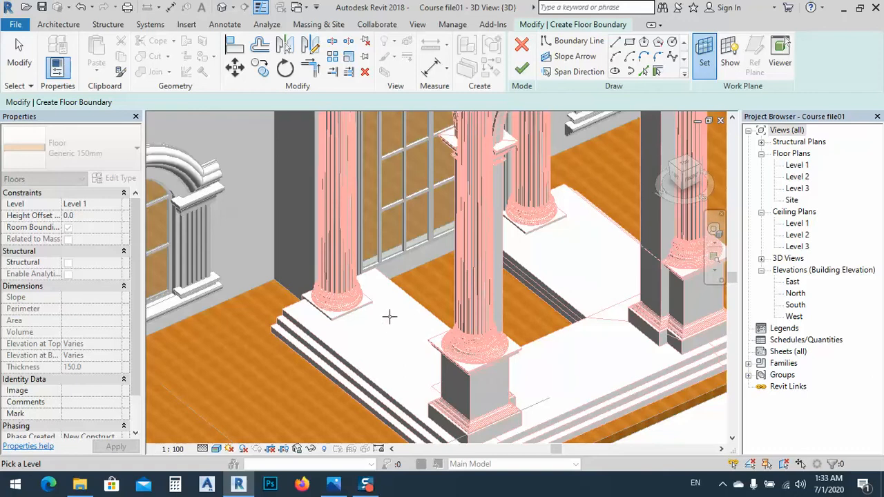
left_click(730, 52)
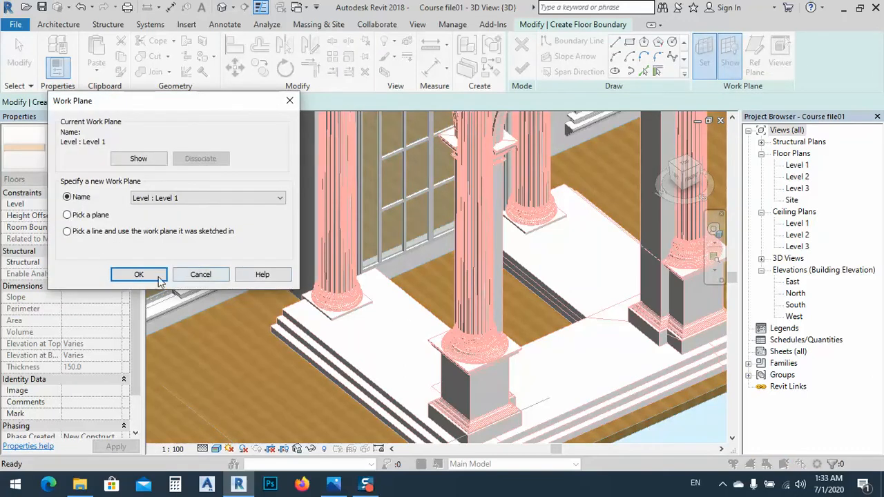
left_click(139, 161)
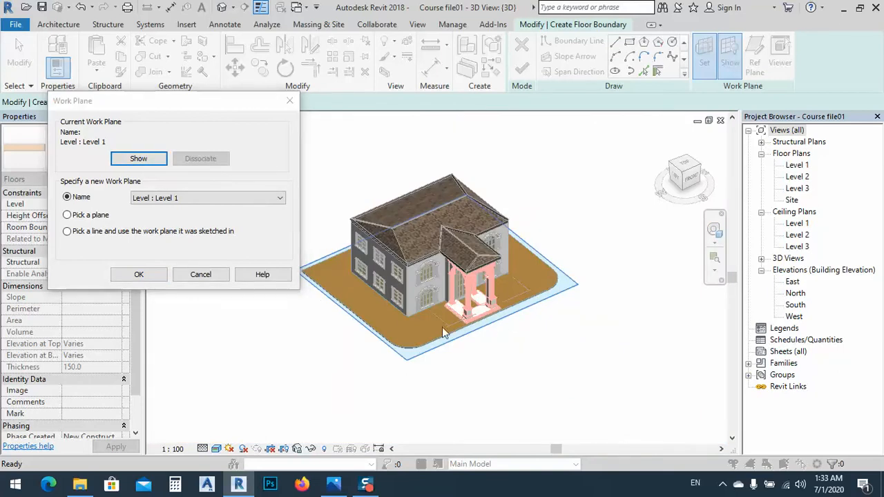
left_click(201, 275)
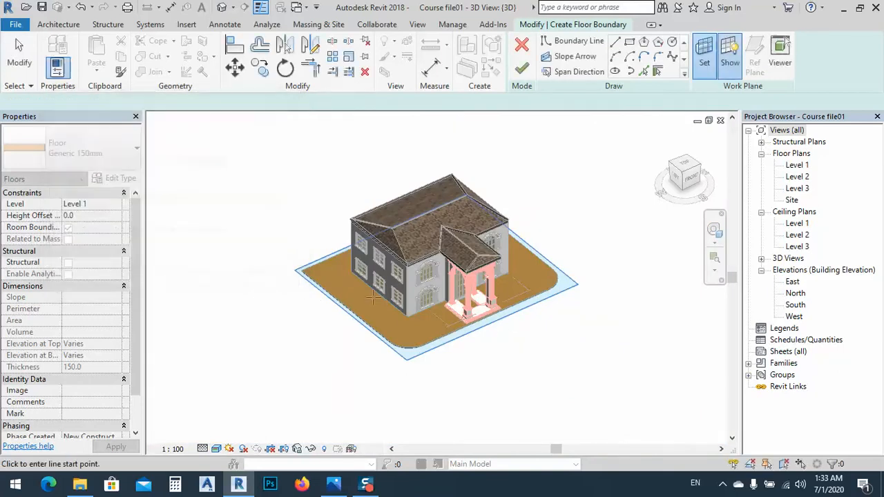
Step: Sketch a rectangular floor boundary about 1750 by 2815 mm over the gap between the portico steps and finish the floor
scroll(475, 316, "up", 3)
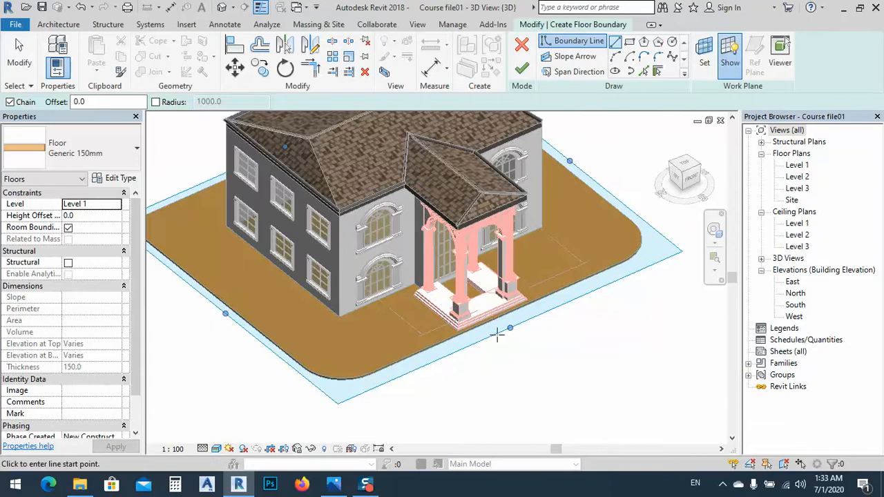
scroll(456, 266, "up", 4)
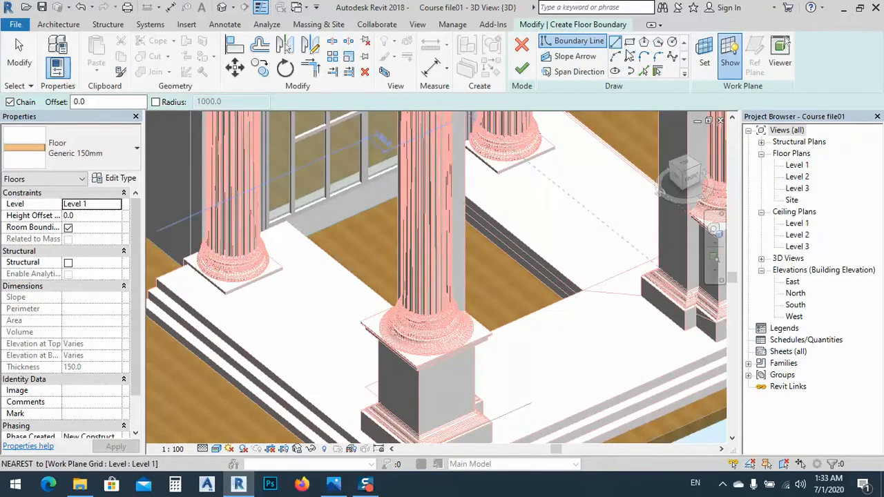
left_click(629, 43)
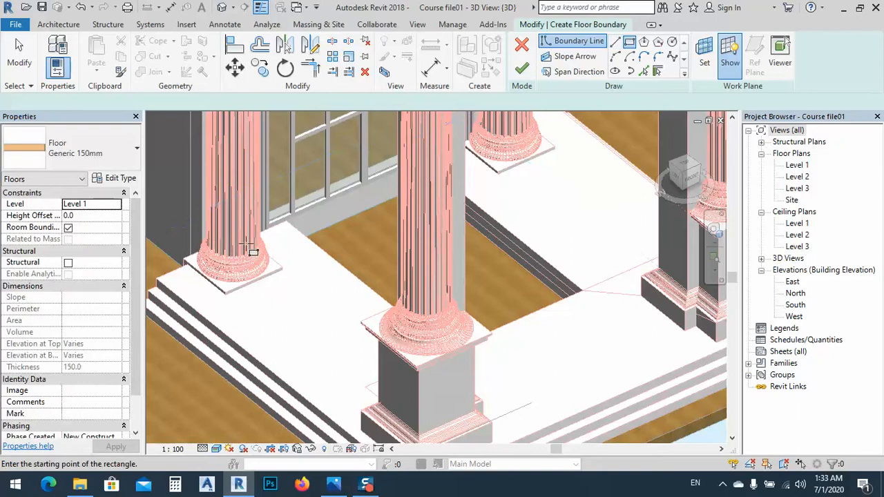
left_click(288, 220)
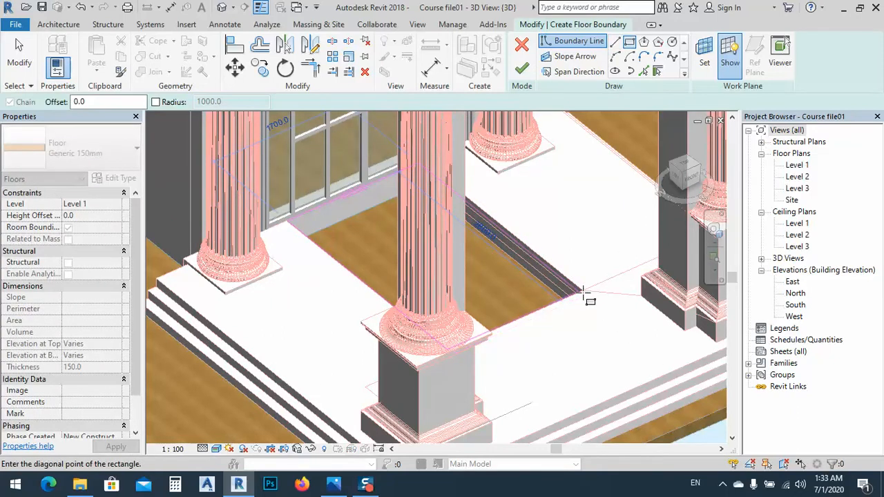
scroll(586, 290, "up", 4)
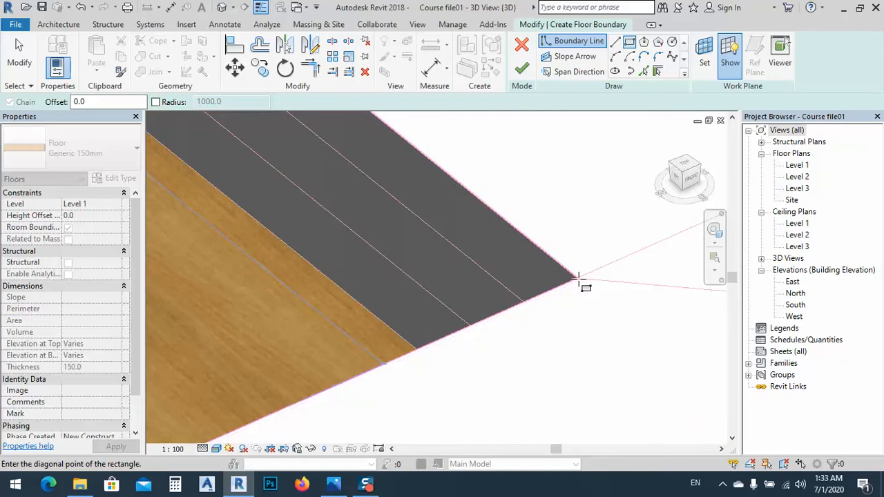
left_click(579, 296)
scroll(579, 313, "down", 5)
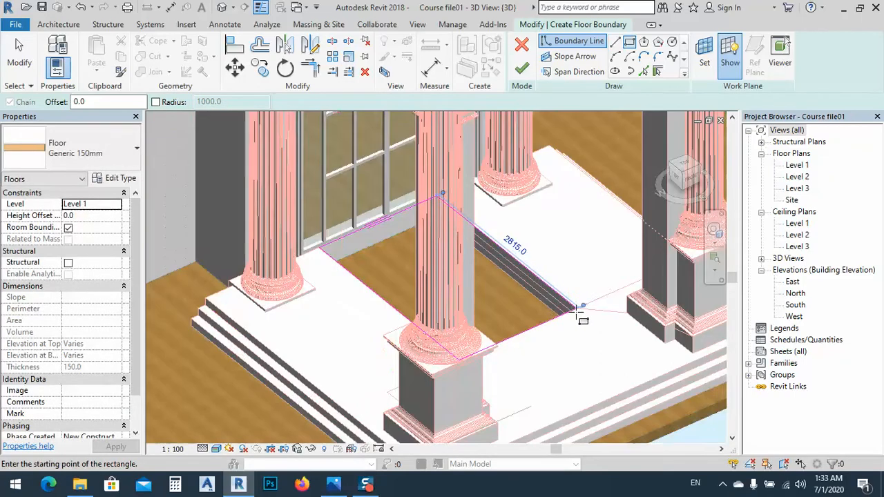
left_click(522, 67)
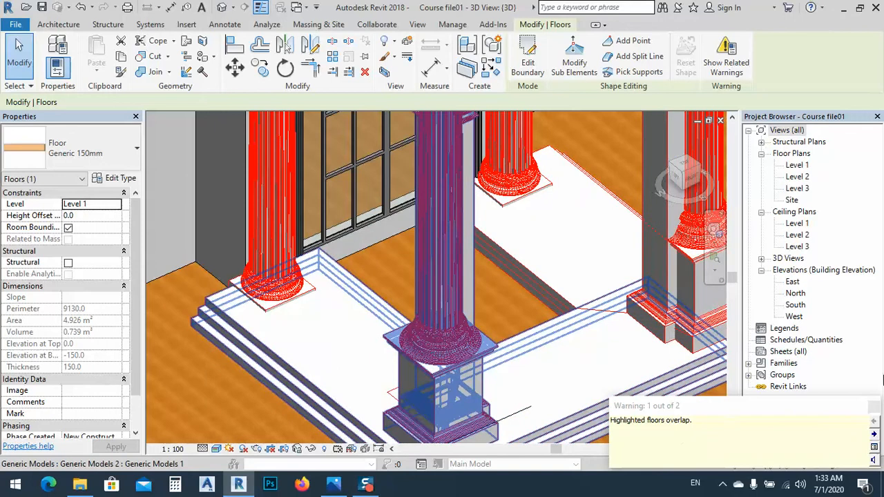
left_click(869, 406)
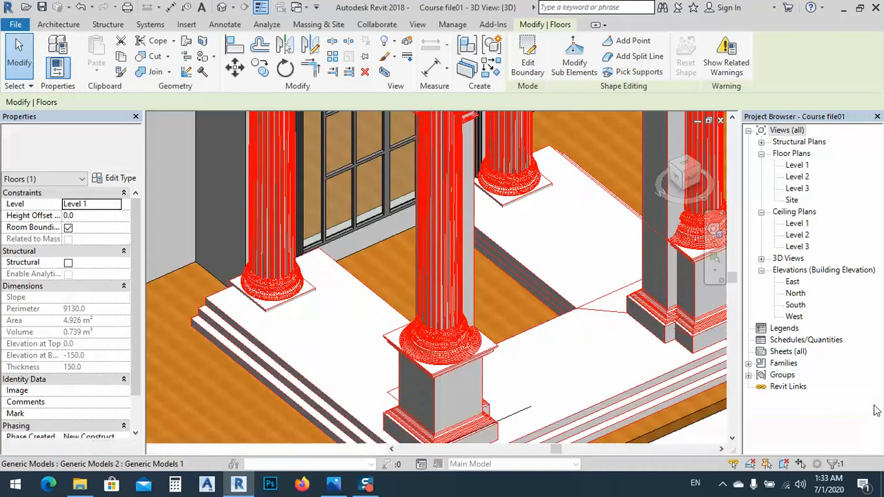
Step: Set the new floor's height offset from Level 1 to 300 mm
left_click(83, 217)
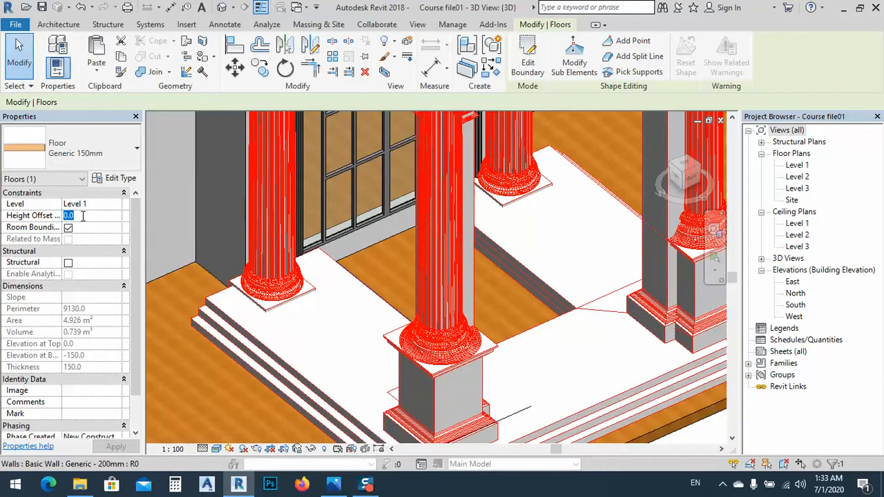
type("300")
key("Return")
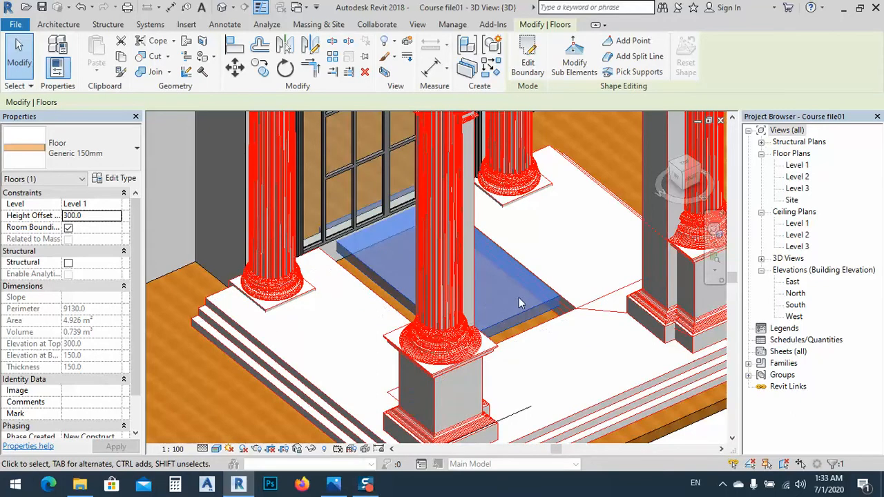
Step: Edit the portico floor's boundary and move its west edge outward so the sketch is 2000 mm wide
middle_click_drag(519, 298, 494, 345, "shift")
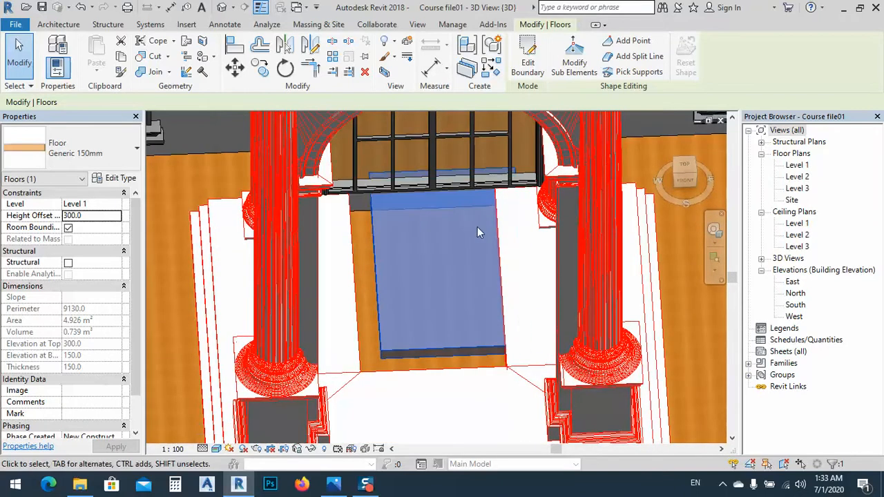
left_click(528, 55)
left_click(378, 326)
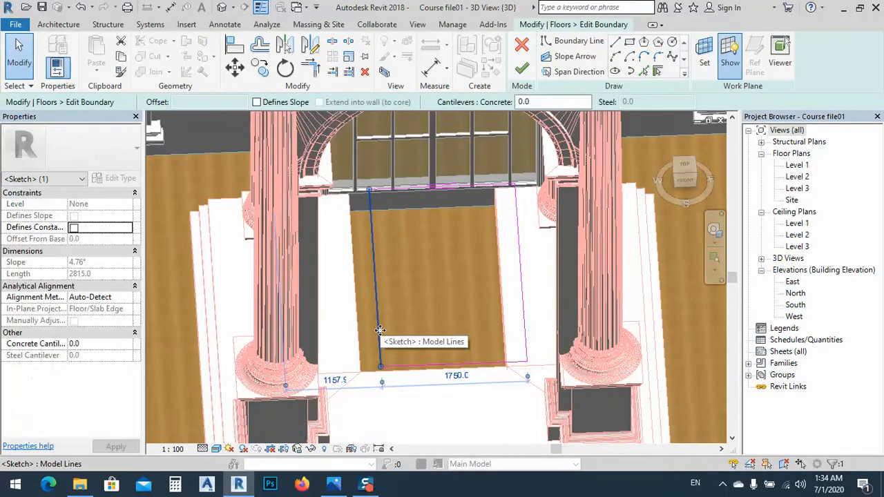
left_click_drag(380, 330, 357, 332)
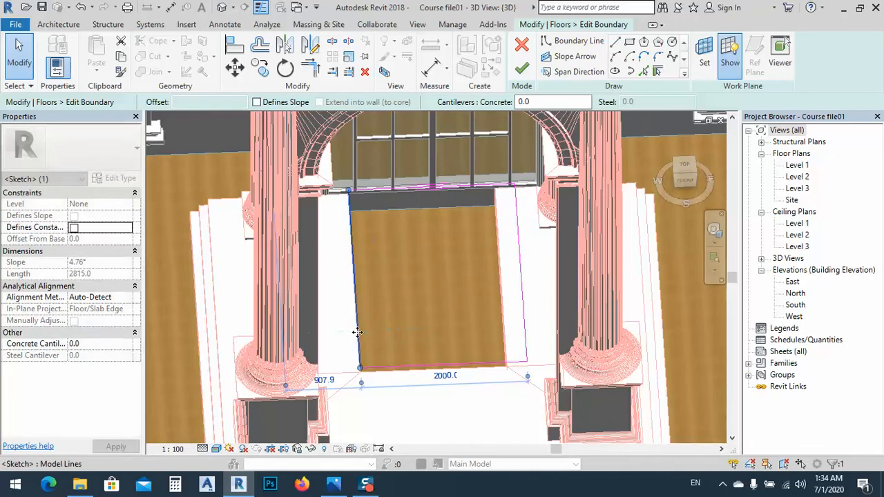
scroll(421, 374, "up", 5)
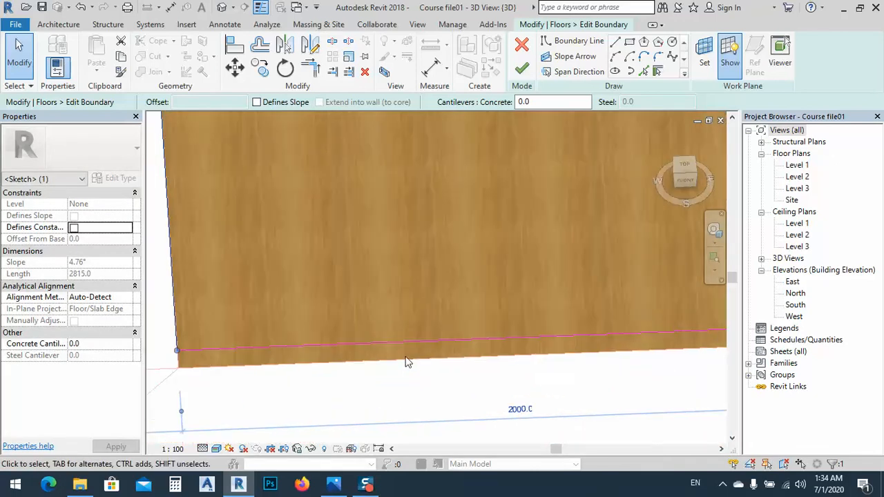
left_click(235, 45)
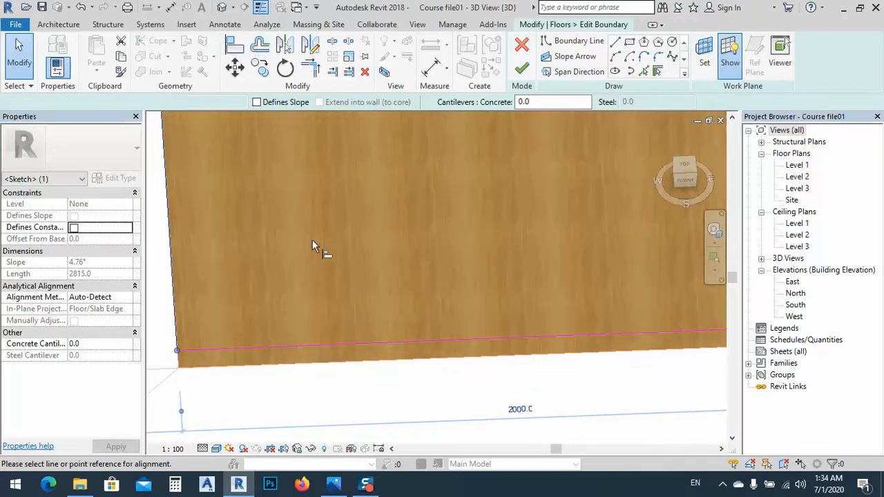
left_click(367, 345)
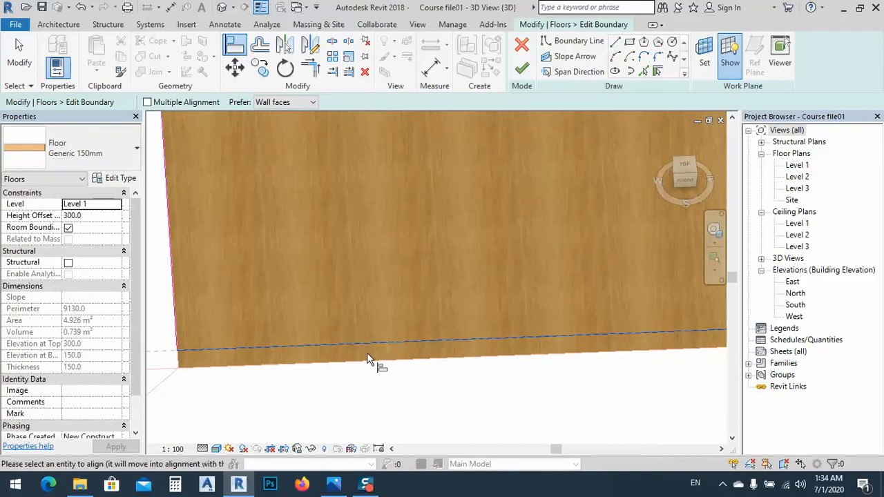
key("Escape")
key("Escape")
Step: Move the boundary's front edge to a 2880 mm length and its east edge to an 1800 mm width, and finish the floor sketch
left_click(365, 344)
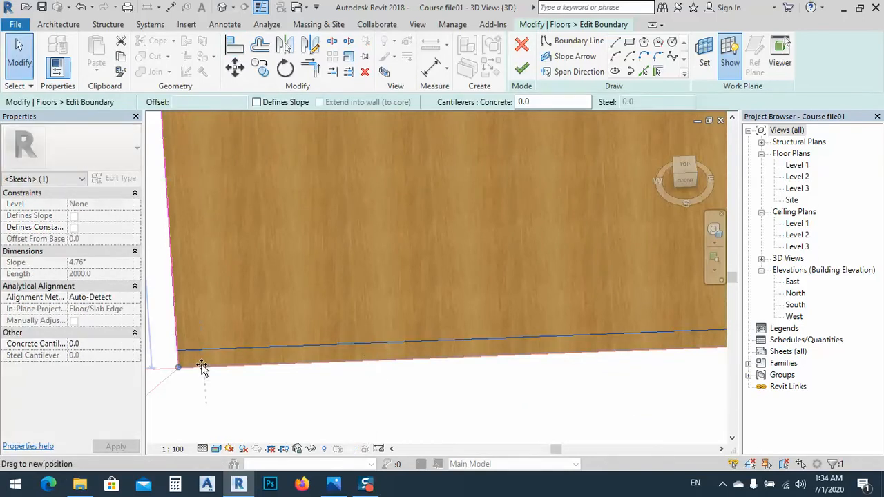
scroll(202, 391, "down", 3)
scroll(202, 396, "down", 3)
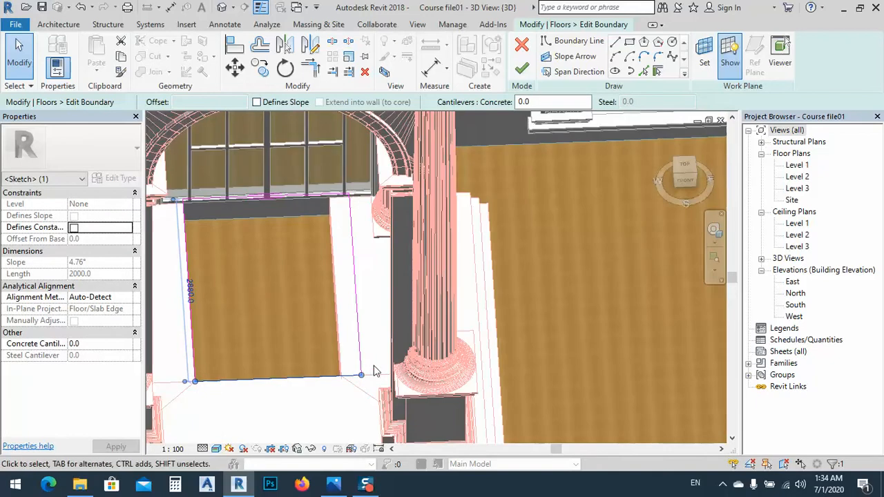
left_click(359, 349)
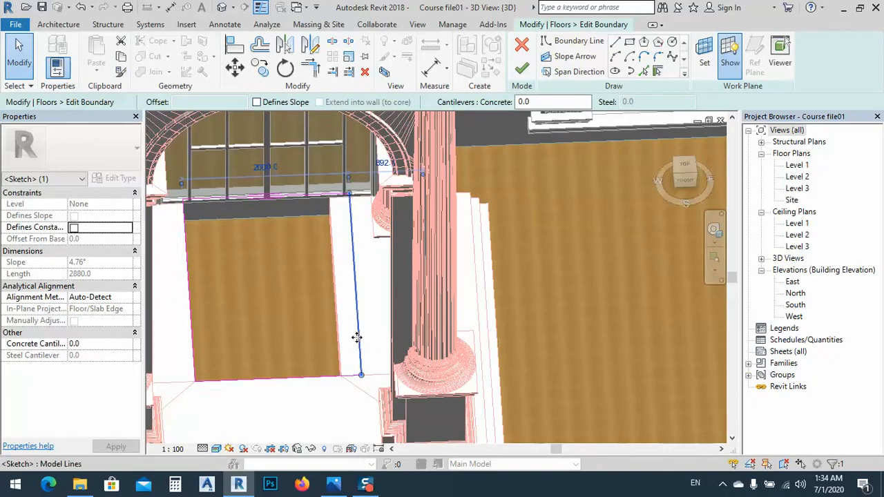
left_click_drag(356, 337, 339, 341)
left_click(522, 67)
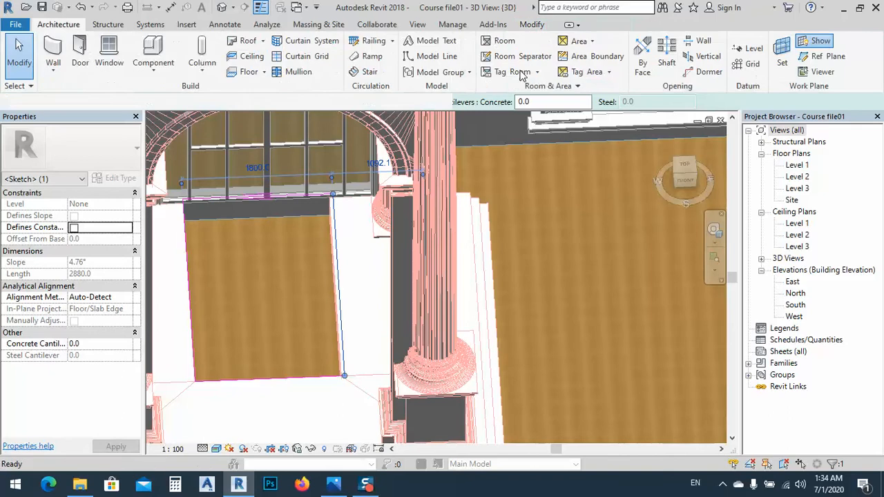
Step: Show the villa from above in Wireframe style and shift the raised floor toward the front of the gap between the portico steps
scroll(355, 320, "down", 1)
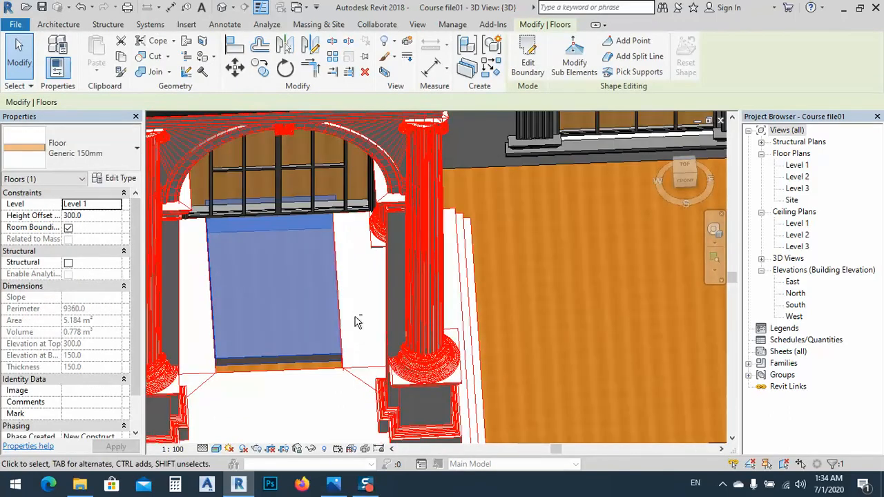
left_click(685, 165)
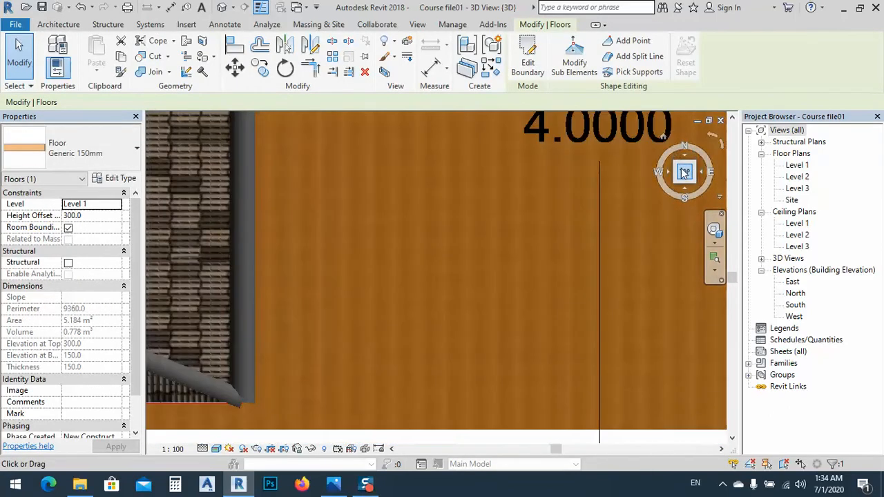
scroll(430, 263, "down", 5)
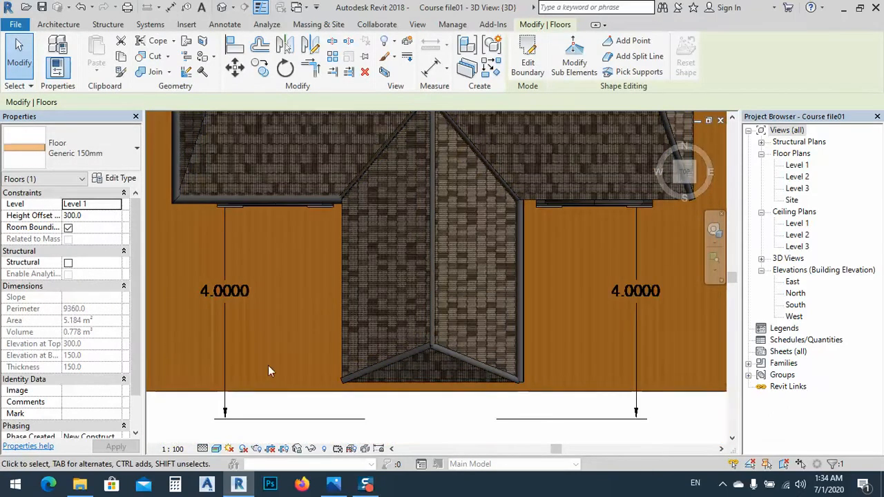
left_click(217, 449)
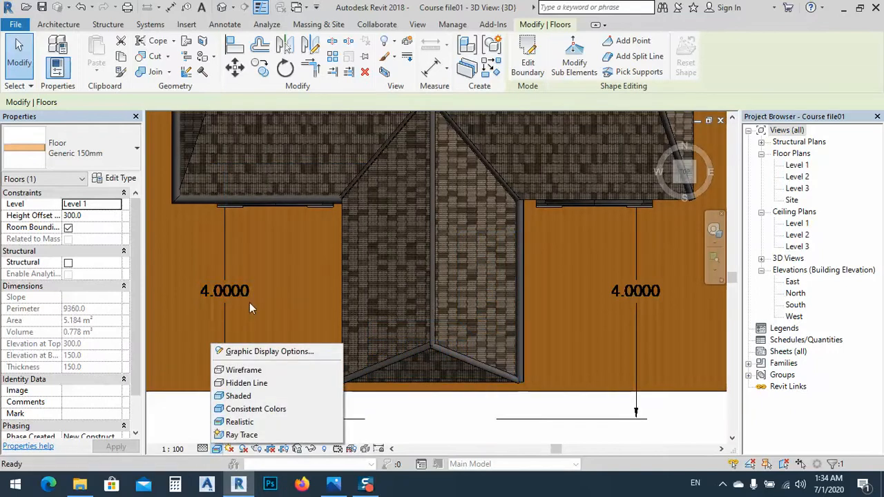
left_click(242, 370)
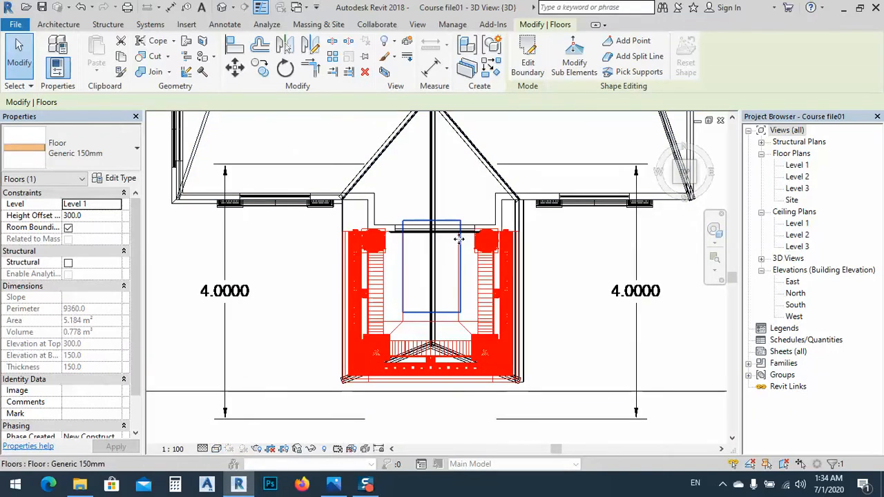
left_click_drag(455, 258, 451, 270)
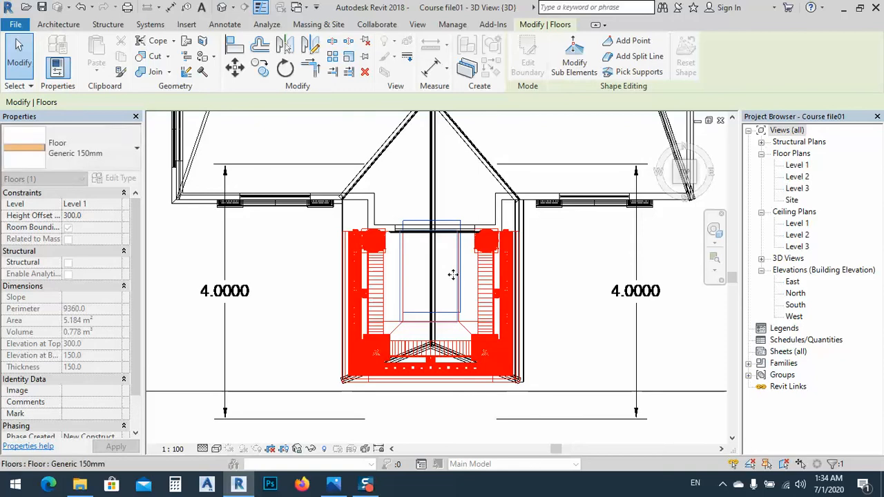
Step: Edit the raised floor's boundary and move its west and front edges onto the matching edges of the gap between the steps
scroll(446, 326, "up", 4)
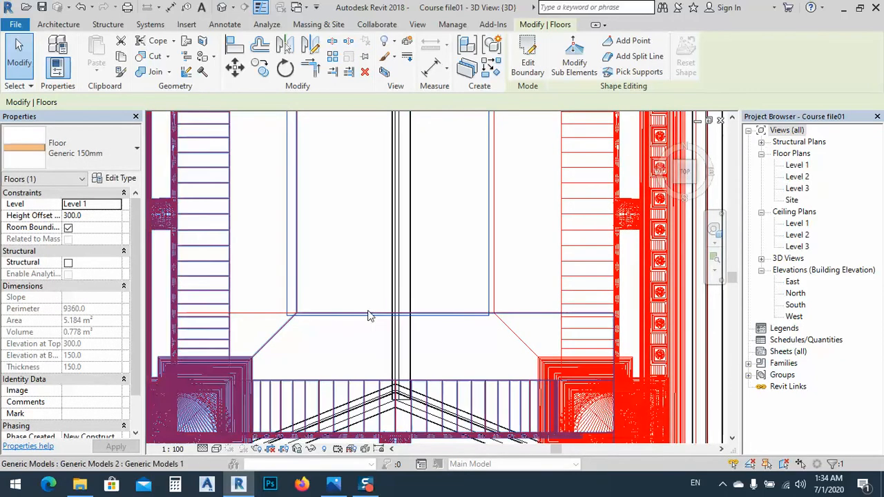
left_click(528, 63)
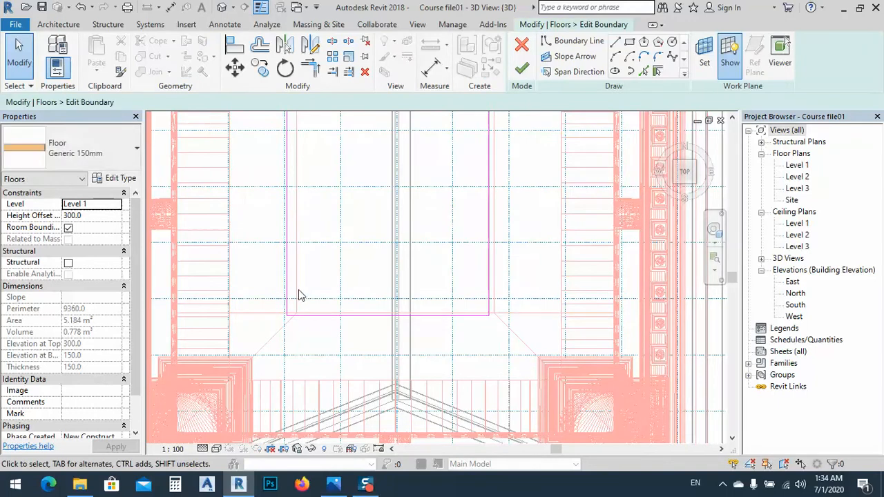
left_click(287, 277)
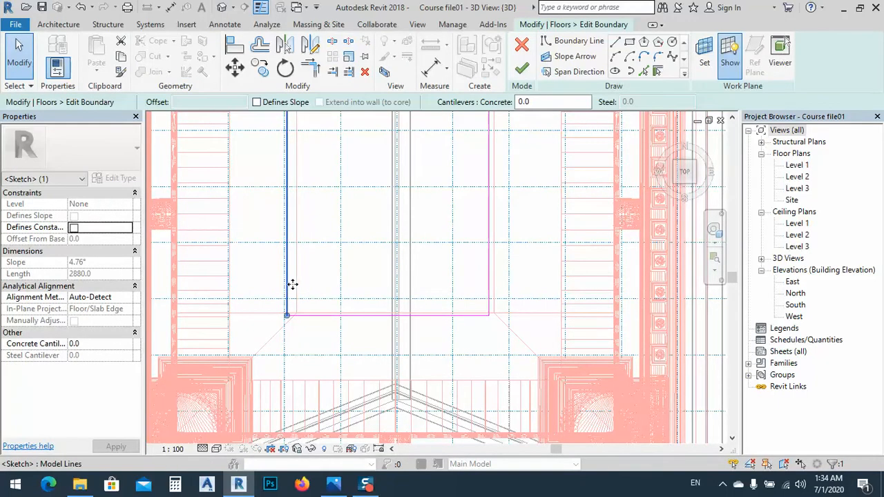
left_click_drag(301, 285, 309, 287)
left_click(347, 316)
scroll(323, 314, "up", 5)
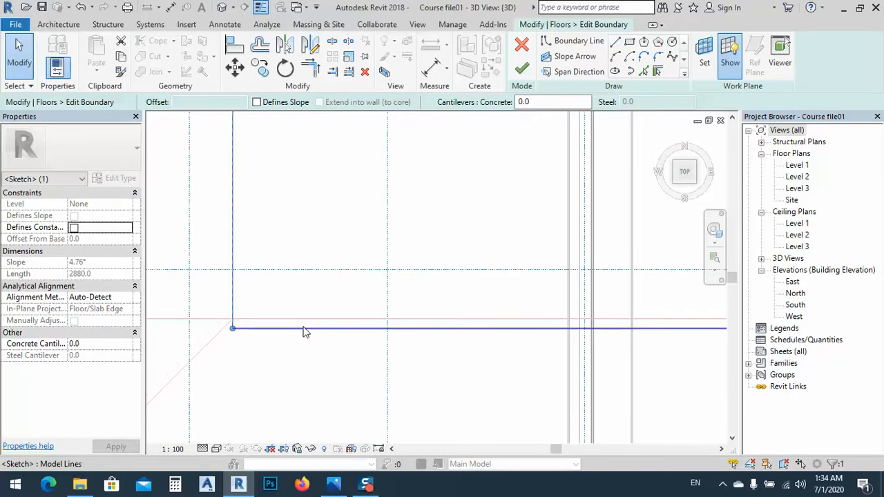
left_click(298, 329)
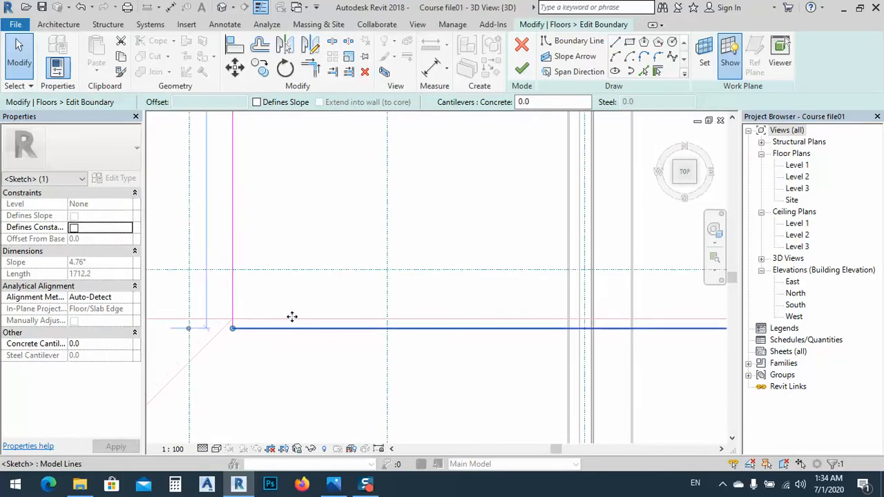
left_click_drag(292, 316, 297, 321)
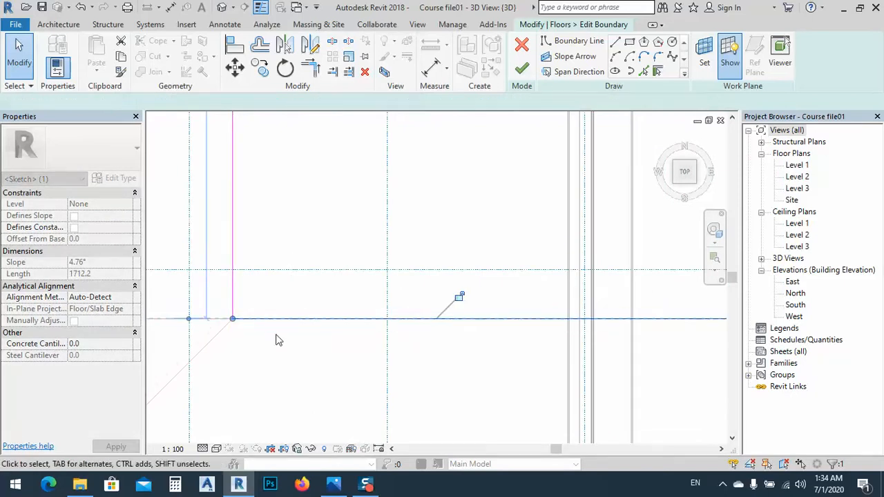
Step: Move the boundary's east edge outward onto the gap's east edge, making the sketch about 1756 mm wide
scroll(323, 359, "down", 3)
scroll(348, 381, "down", 2)
left_click(499, 286)
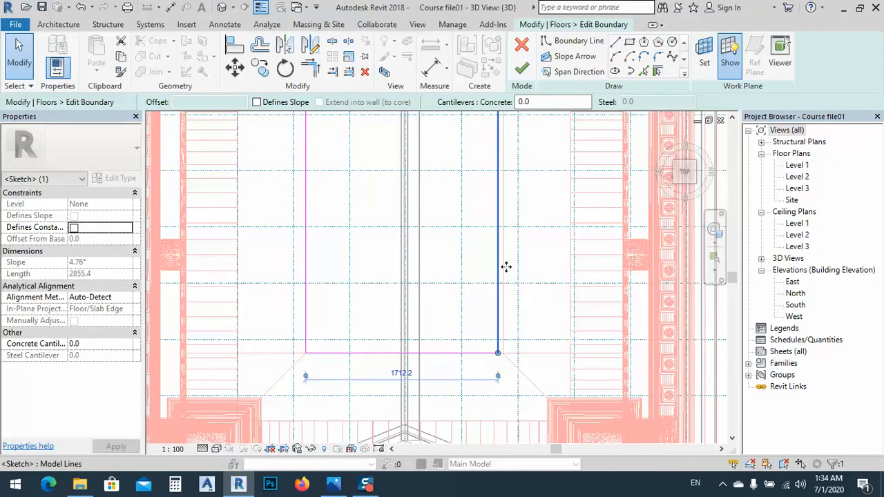
mouse_move(506, 268)
left_mouse_down()
mouse_move(517, 270)
mouse_move(505, 274)
left_mouse_up()
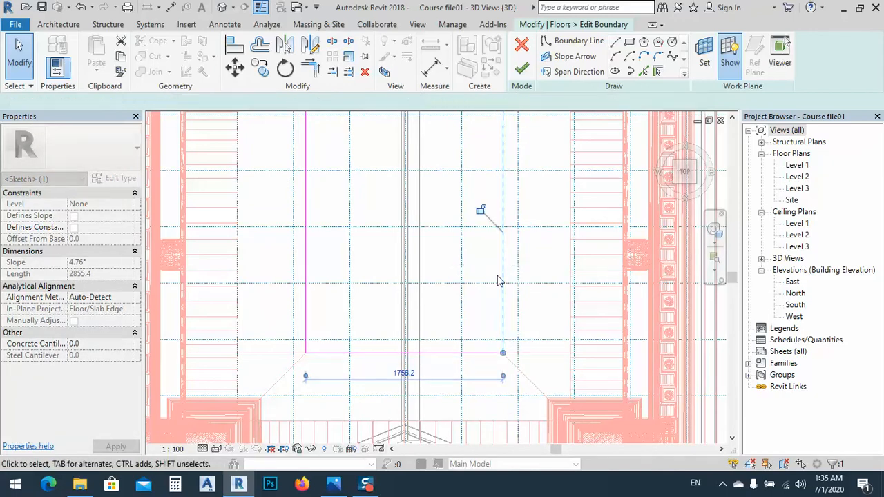
Step: Move the boundary's rear edge onto the outer face of the entrance wall at the door and finish the floor sketch
scroll(422, 235, "down", 3)
scroll(420, 235, "up", 4)
scroll(419, 234, "up", 3)
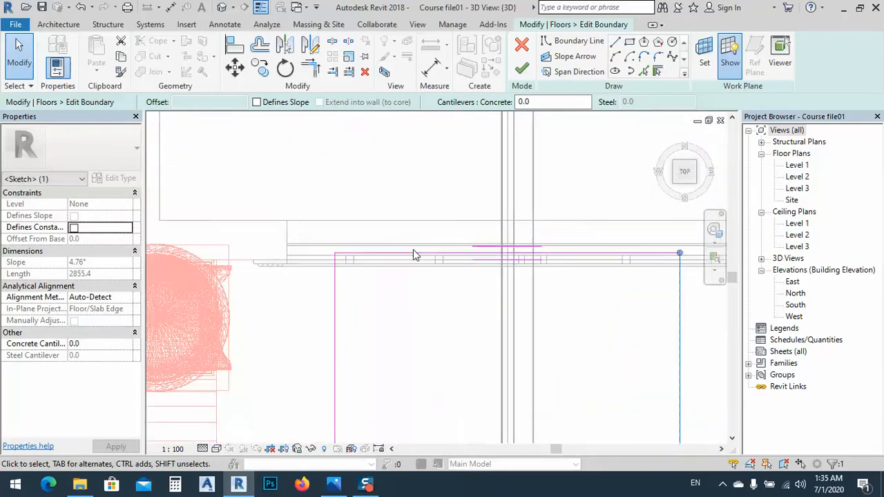
left_click(413, 252)
left_click_drag(389, 254, 388, 271)
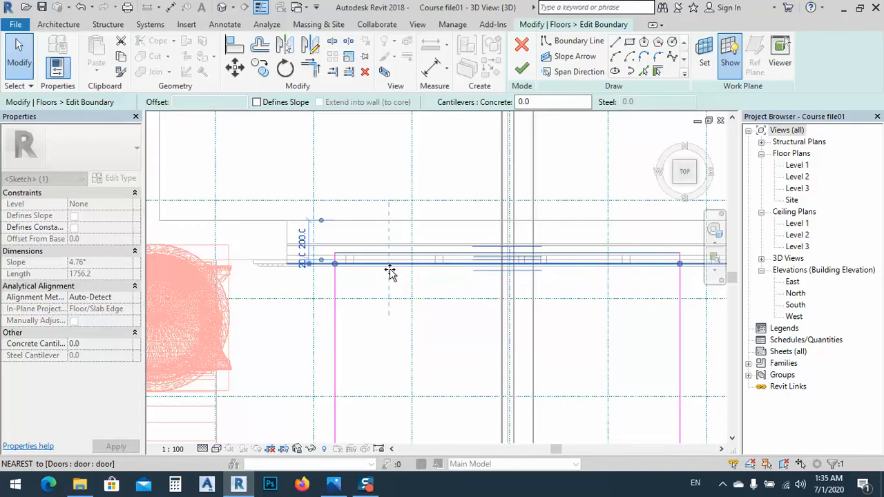
left_click_drag(389, 271, 392, 270)
scroll(363, 274, "up", 3)
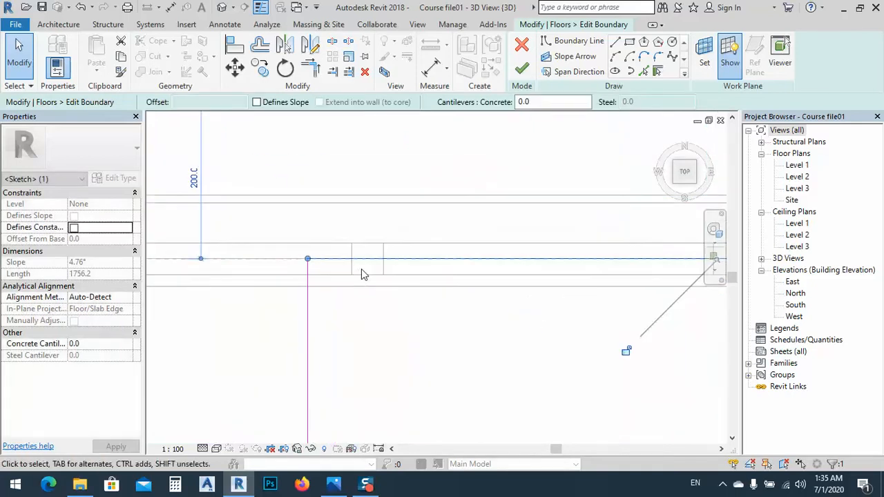
left_click_drag(398, 275, 430, 265)
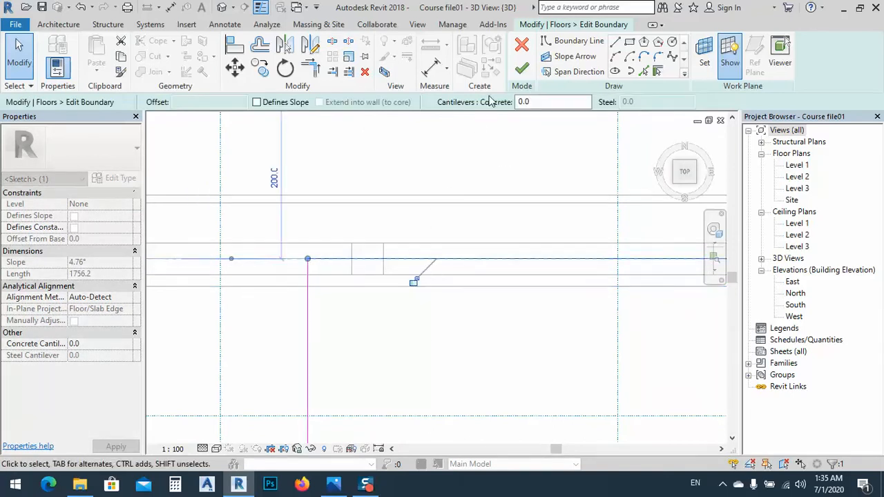
left_click(521, 69)
Step: Show the villa in a front-left corner view with Shaded style, deselect the floor and inspect the portico
scroll(593, 187, "up", 3)
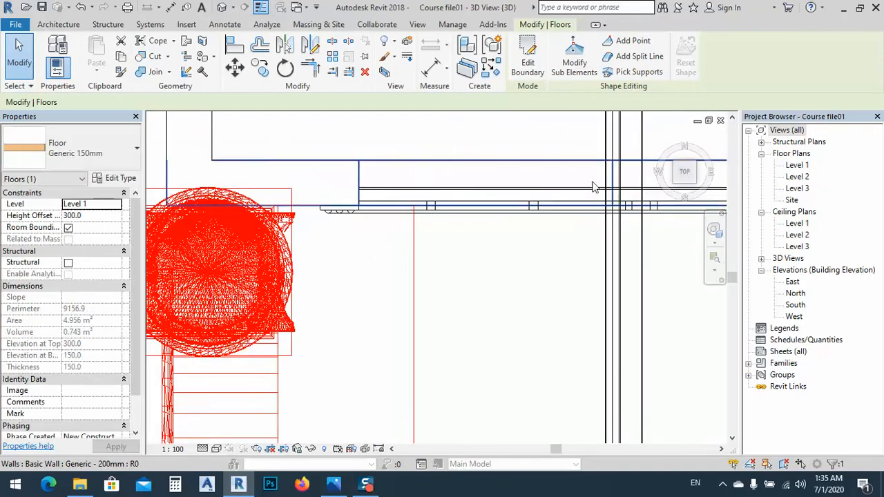
left_click(675, 182)
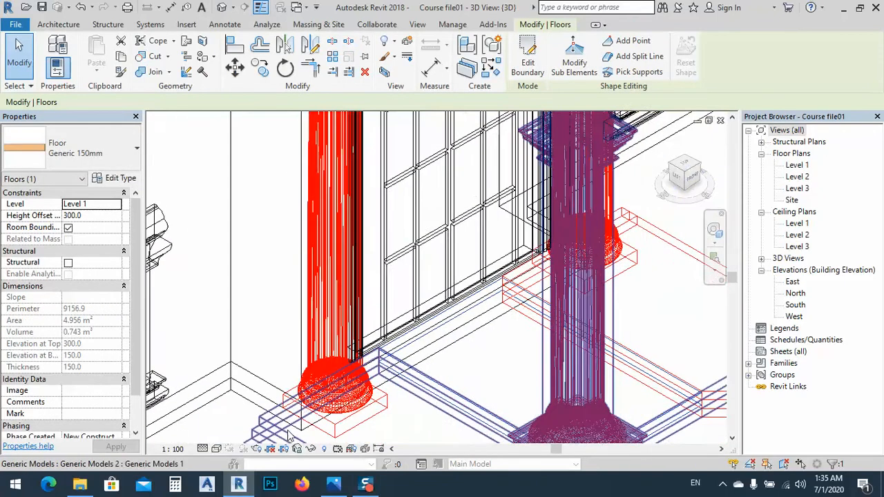
left_click(216, 449)
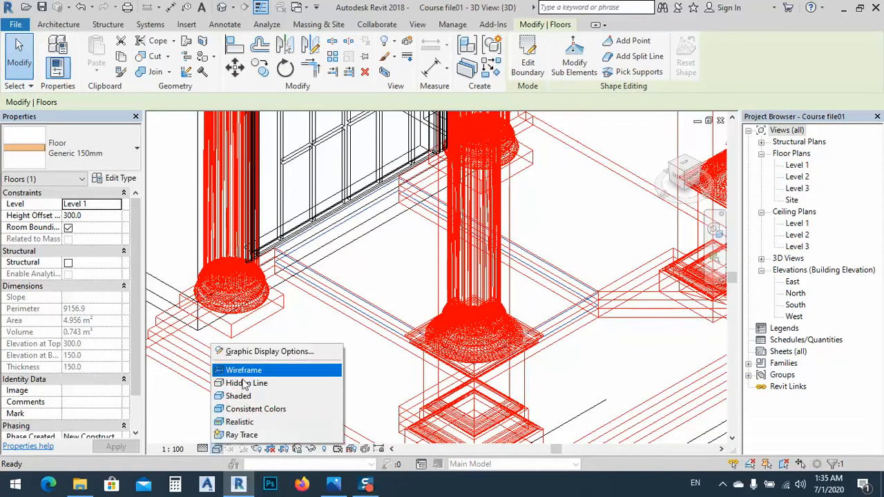
left_click(239, 396)
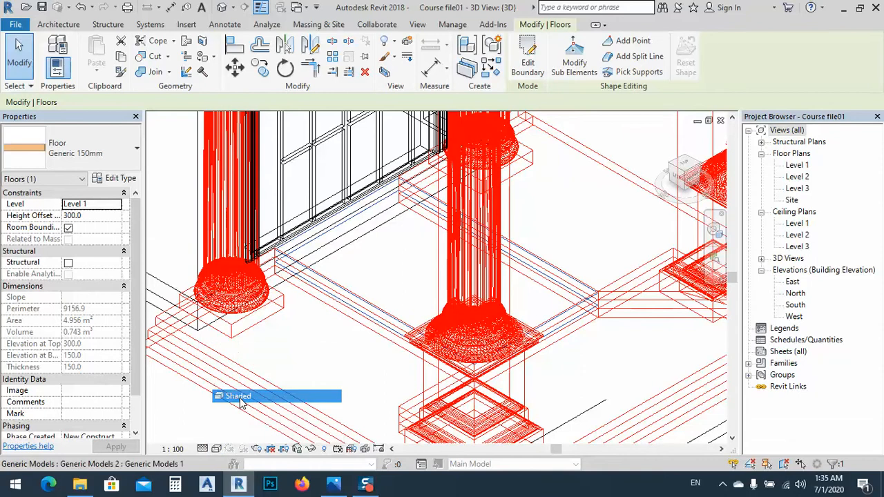
scroll(362, 302, "down", 4)
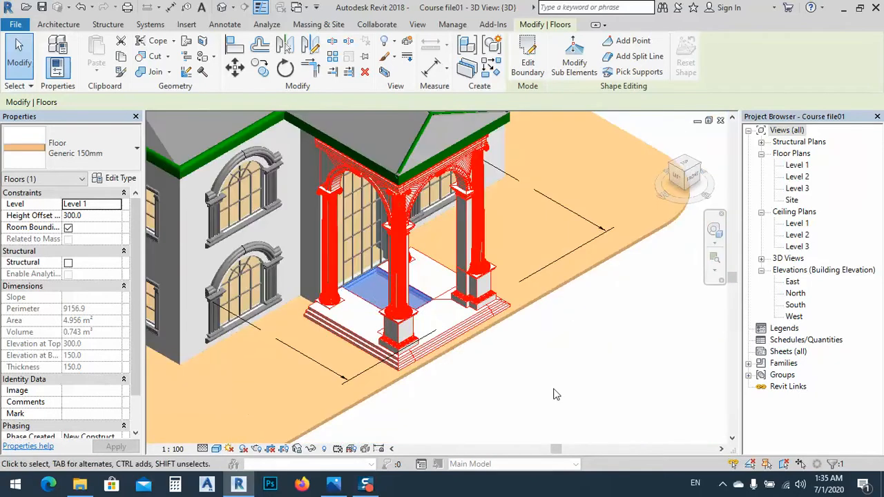
left_click(556, 395)
scroll(356, 306, "up", 4)
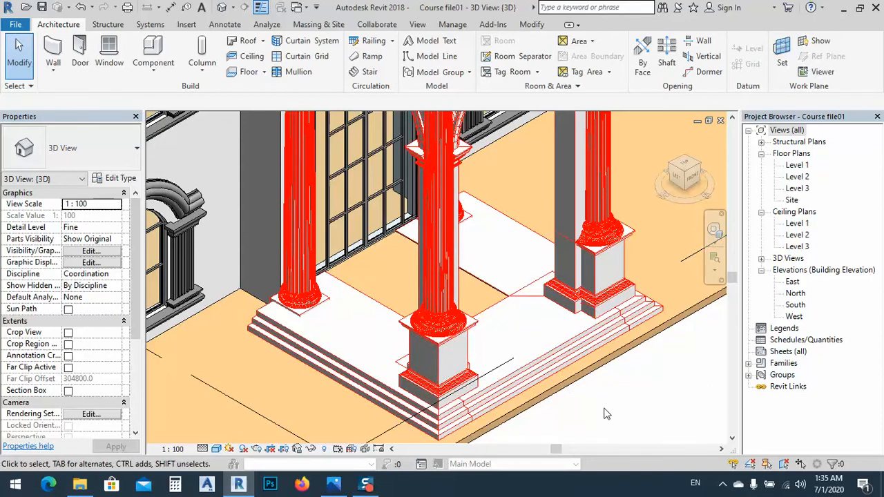
scroll(615, 374, "down", 3)
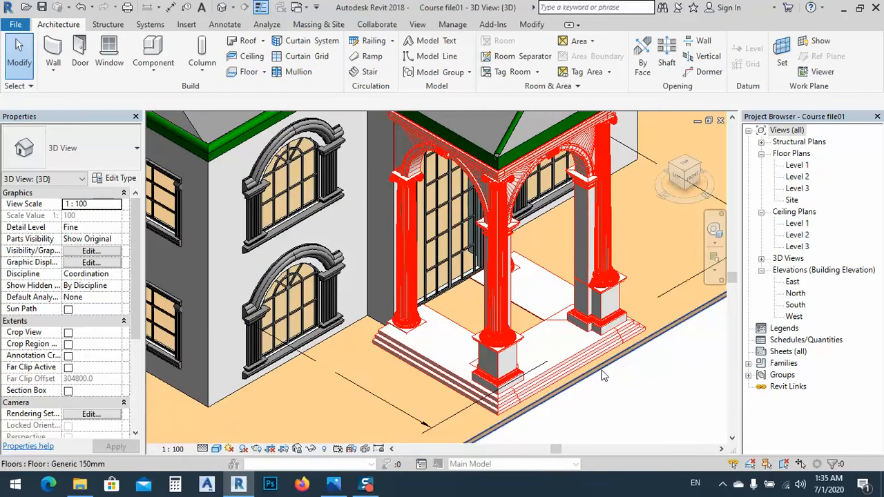
scroll(532, 359, "down", 6)
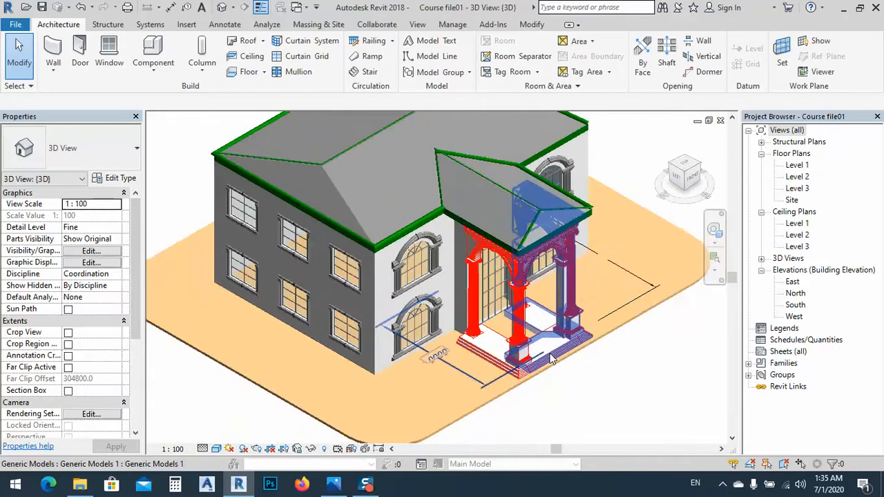
Step: Orient the 3D view to the top with north up and create an in-place Generic Models family with the suggested name
left_click(686, 168)
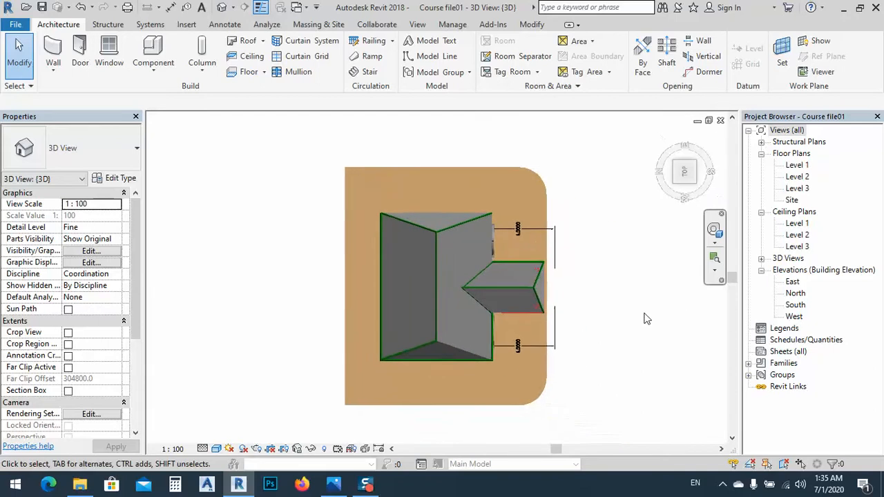
left_click(725, 153)
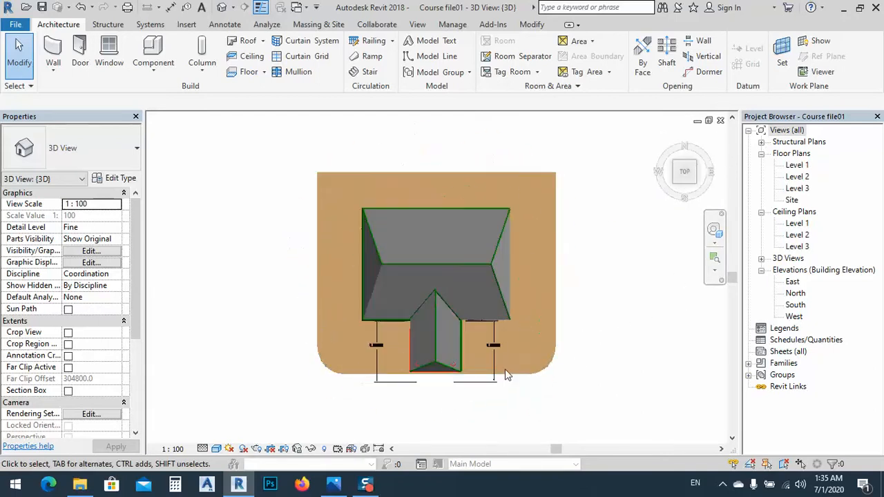
scroll(348, 356, "down", 2)
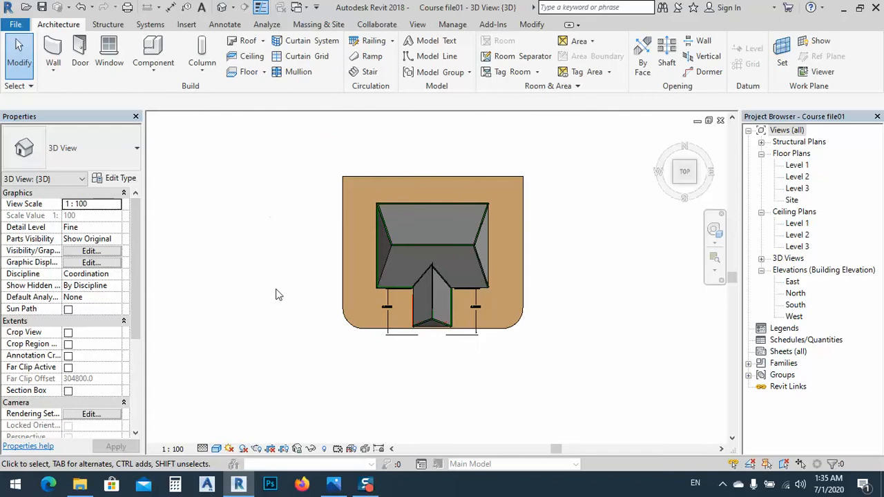
left_click(149, 73)
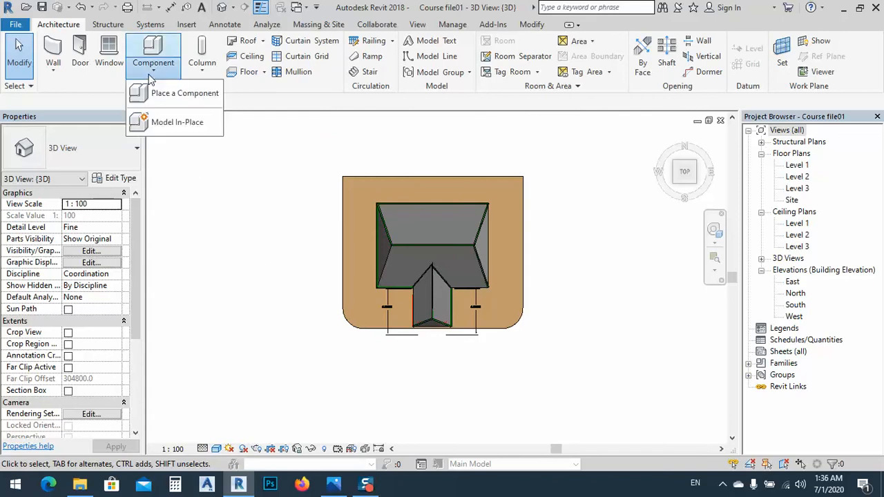
left_click(159, 125)
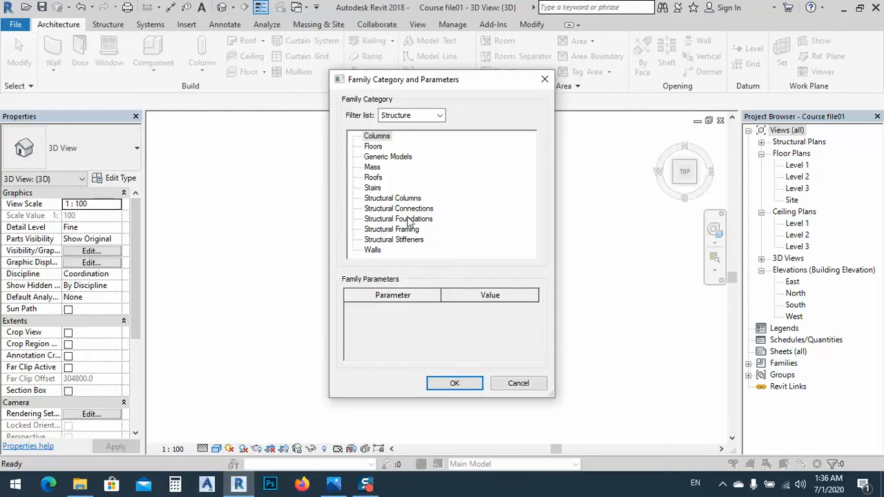
double_click(377, 157)
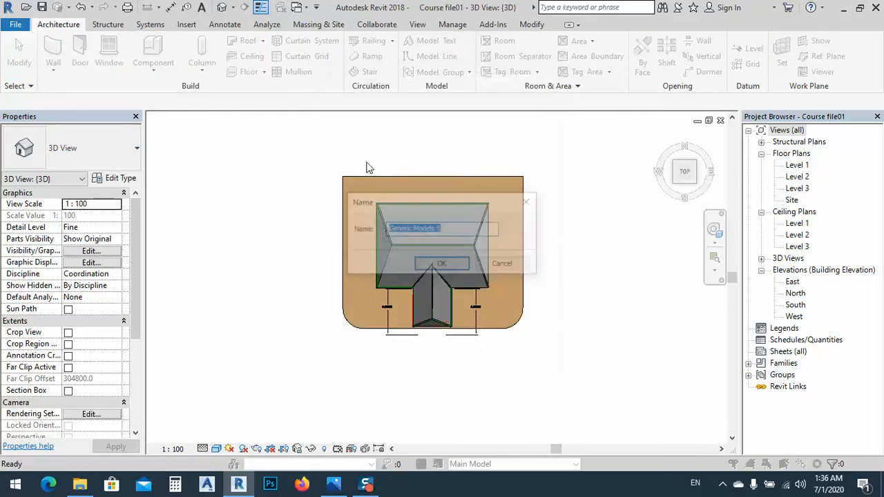
left_click(440, 263)
middle_click_drag(308, 246, 318, 252)
Step: Start an extrusion and sketch a rectangle about 7000 mm wide and 15000 mm long west of the villa's ground slab
left_click(111, 59)
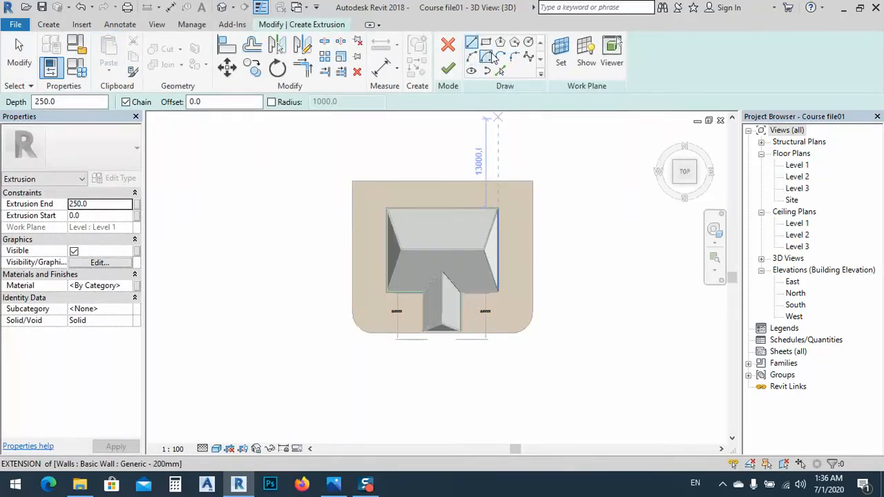
left_click(471, 72)
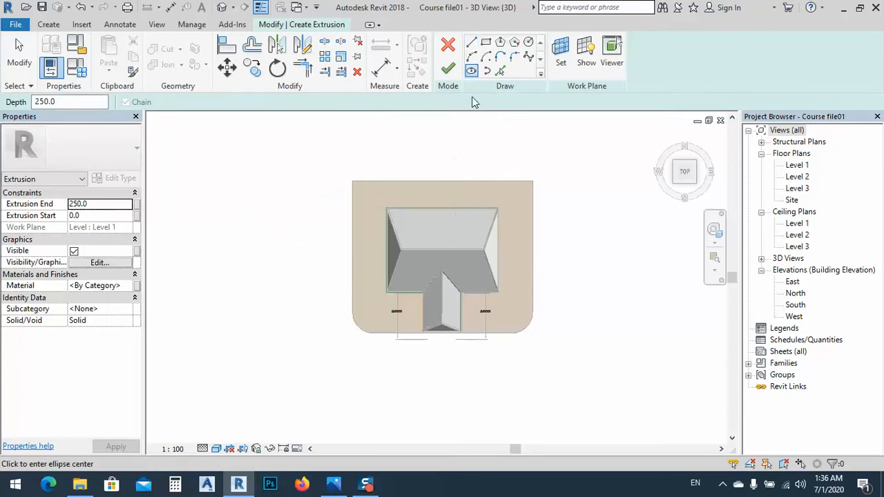
left_click(486, 43)
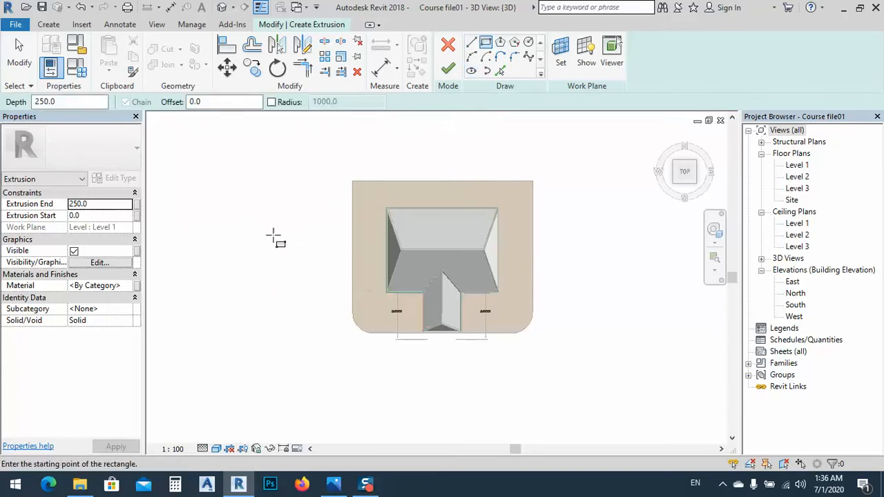
left_click(264, 205)
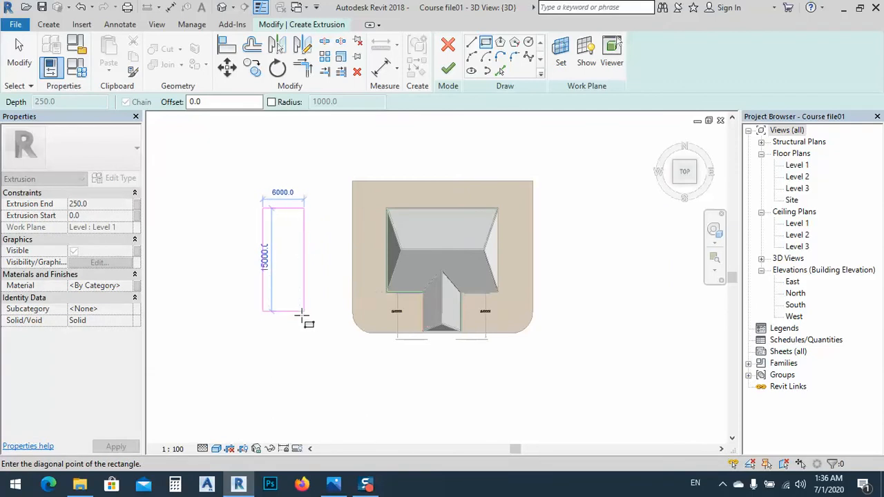
left_click(311, 311)
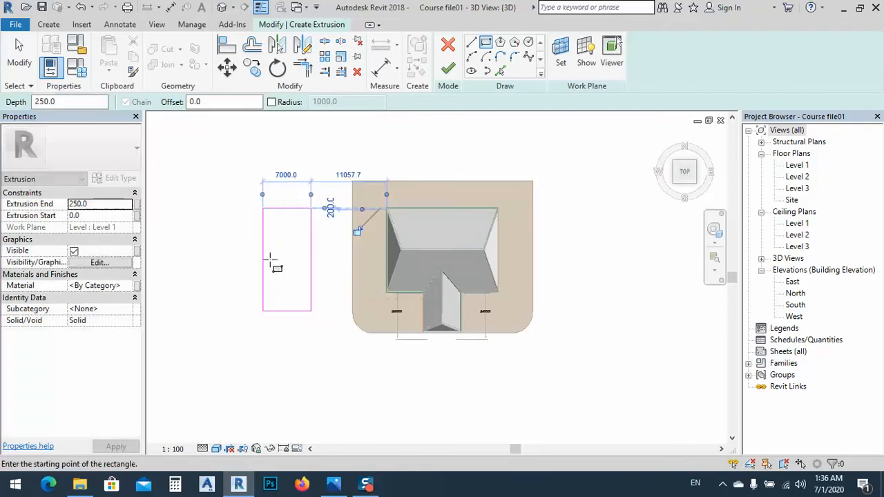
key("Escape")
key("Escape")
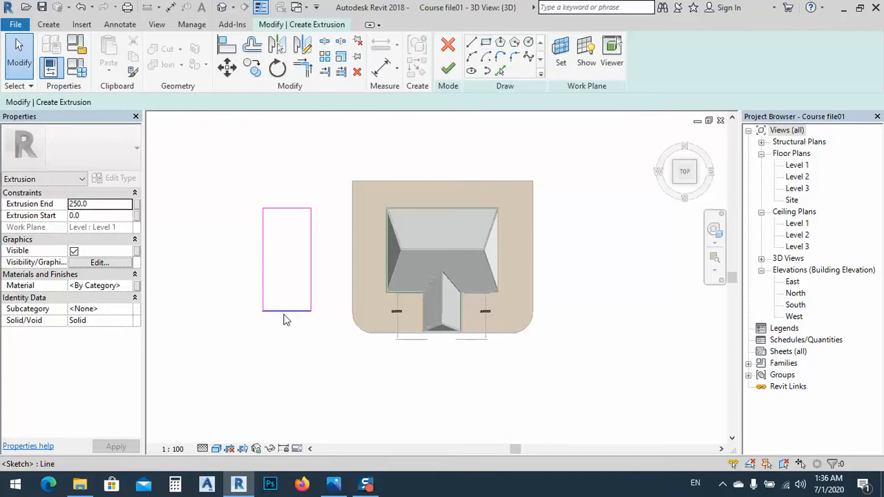
Step: Set the rectangle's width to 6000 mm by moving its east edge
left_click(285, 311)
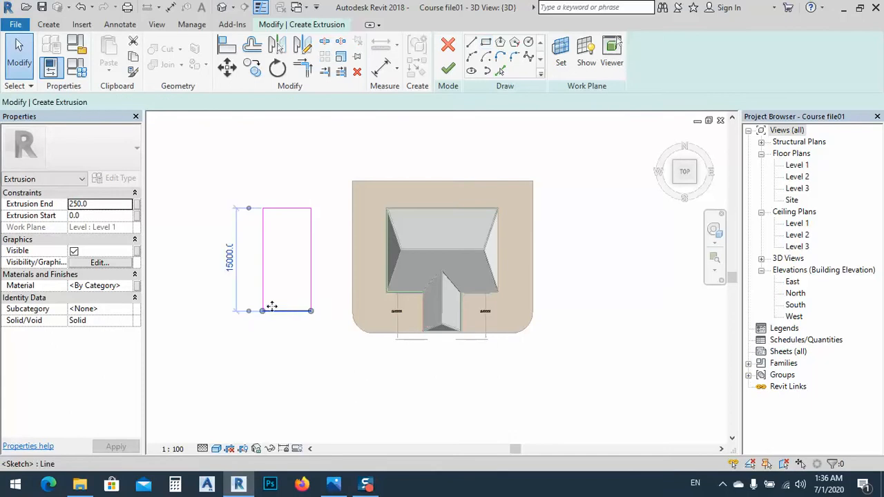
left_click(306, 228)
left_click(310, 242)
left_click(285, 176)
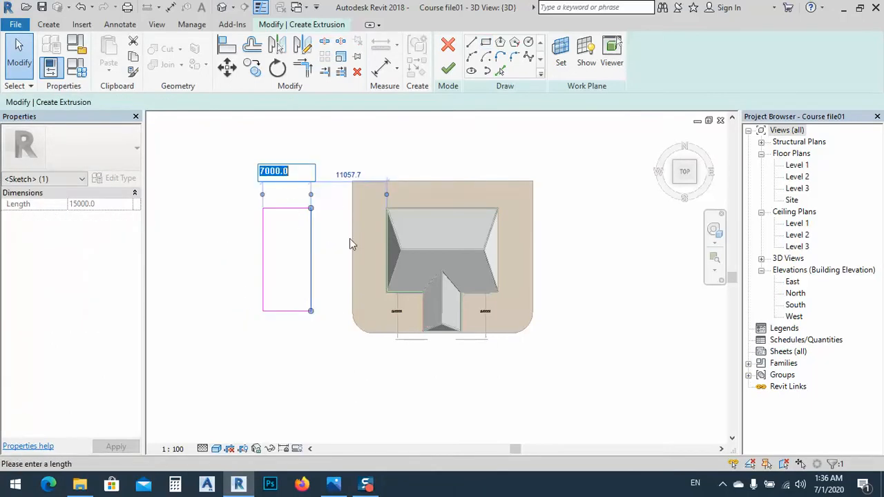
type("6000")
key("Return")
left_click(256, 261)
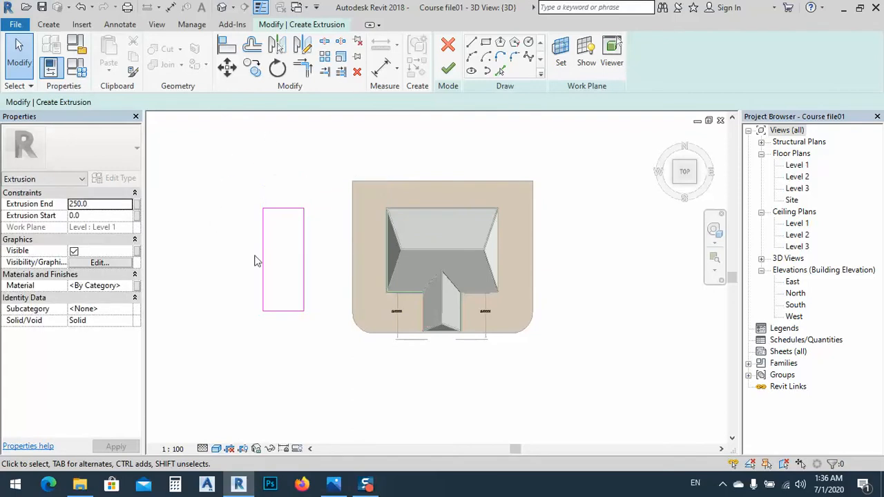
Step: Draw a circle with a radius of about 1600 mm centred on the midpoint of the rectangle's north edge
scroll(278, 239, "up", 4)
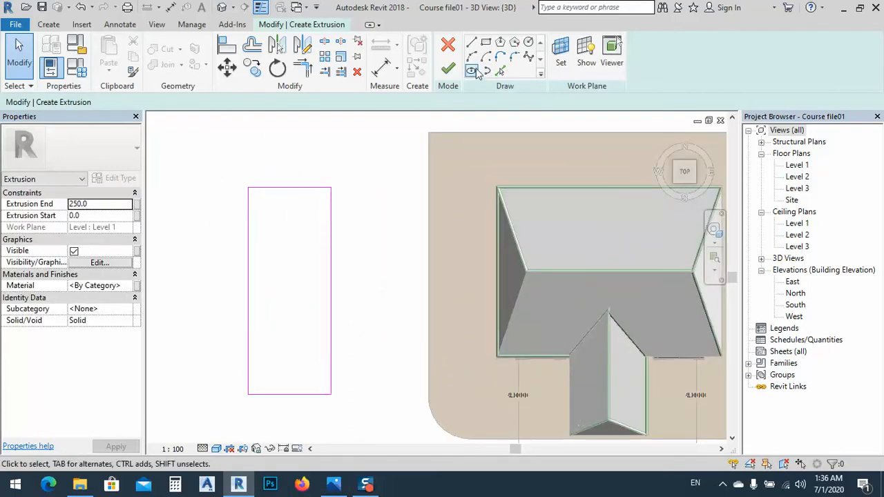
left_click(529, 45)
left_click(291, 188)
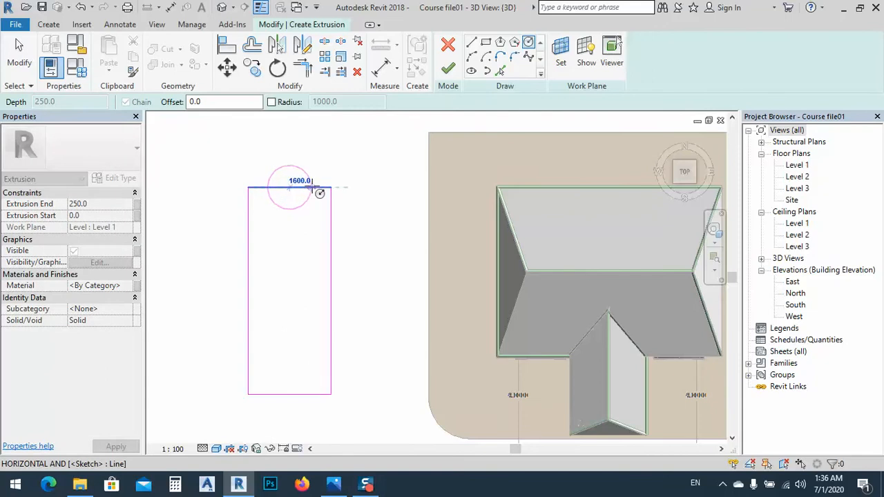
left_click(312, 187)
scroll(292, 199, "up", 3)
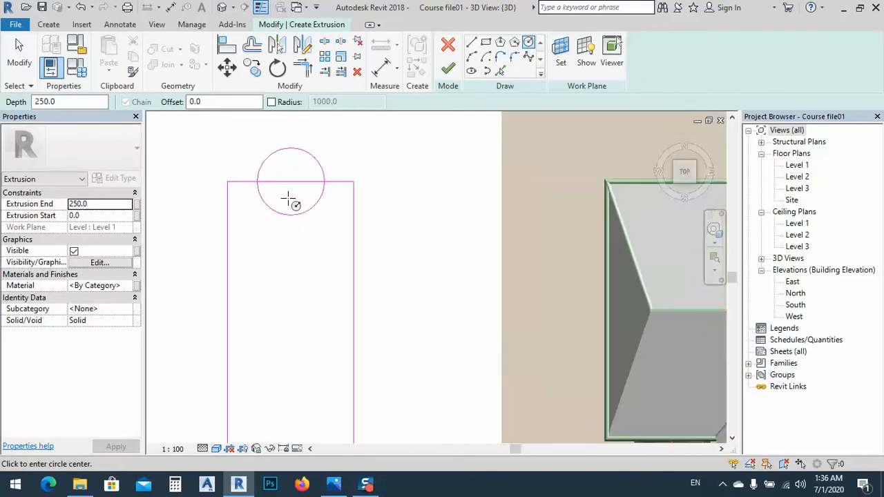
key("Escape")
mouse_move(290, 207)
middle_mouse_down()
mouse_move(364, 246)
mouse_move(363, 168)
middle_mouse_up()
scroll(371, 227, "down", 2)
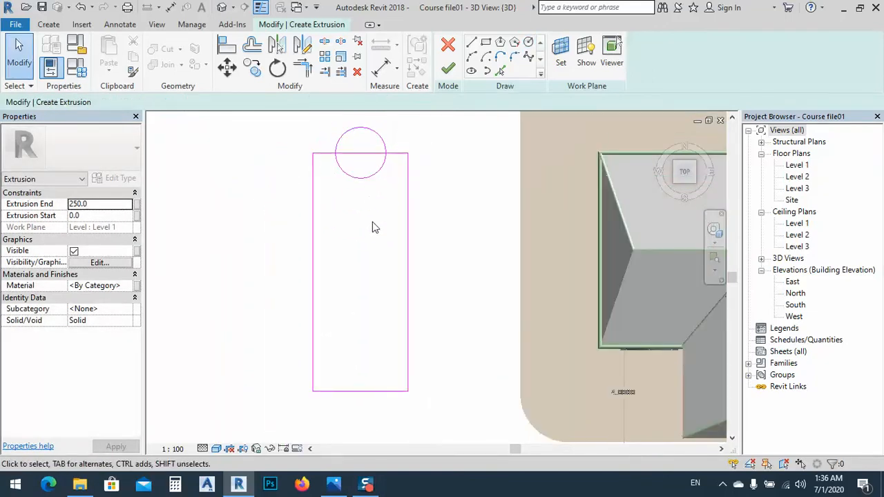
mouse_move(371, 228)
middle_mouse_down()
mouse_move(384, 295)
mouse_move(375, 290)
mouse_move(409, 212)
middle_mouse_up()
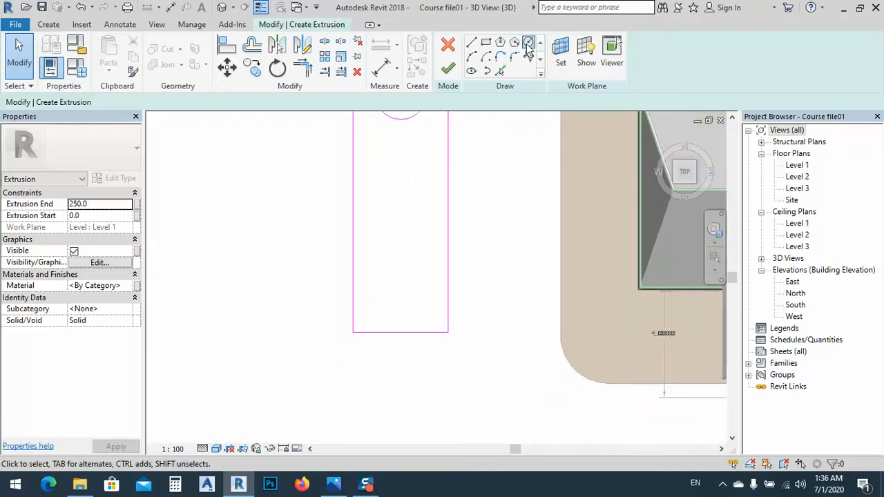
left_click(529, 43)
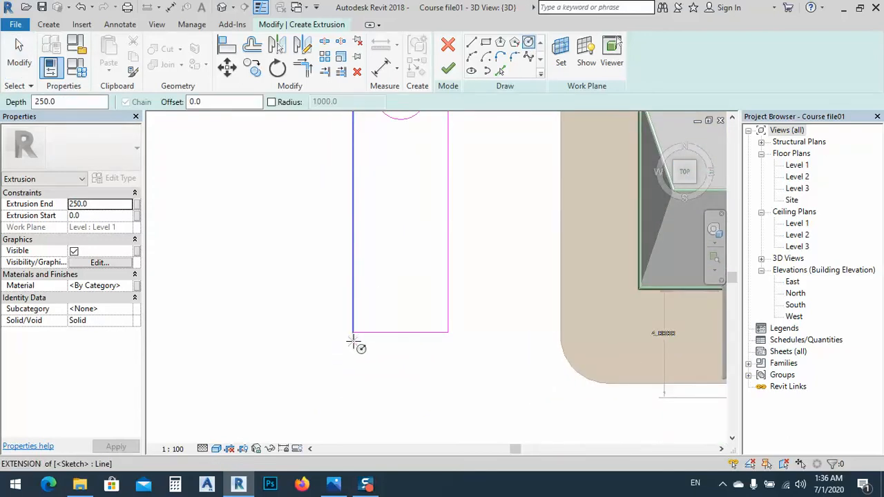
left_click(353, 333)
key("Escape")
Step: Replace the rectangle's south edge with an outward semicircular arc of 3000 mm radius joining the two long sides
left_click(386, 332)
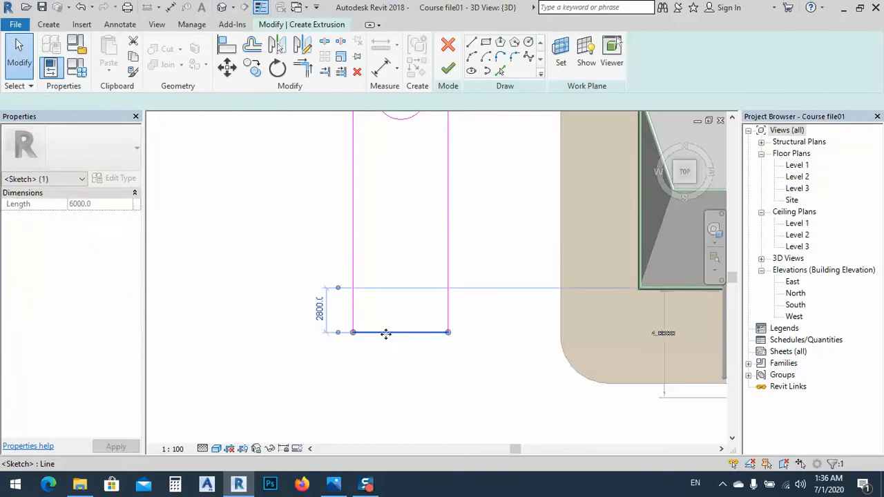
key("Delete")
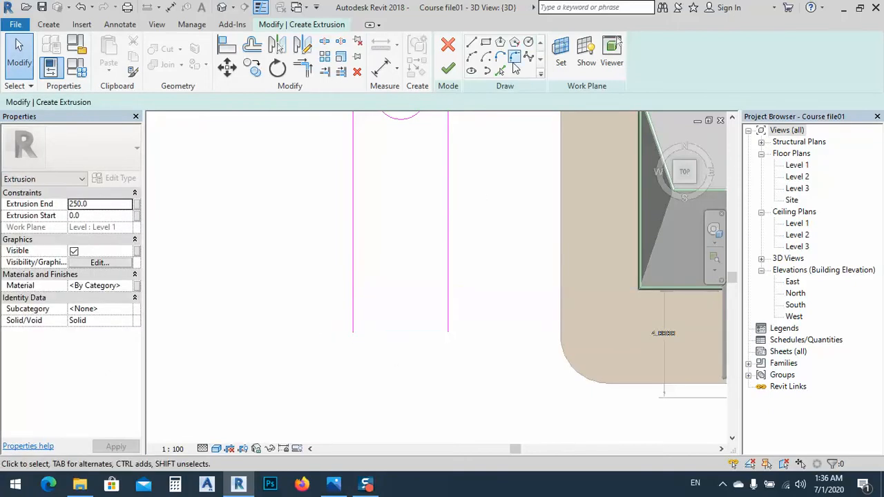
left_click(472, 56)
left_click(353, 333)
left_click(448, 333)
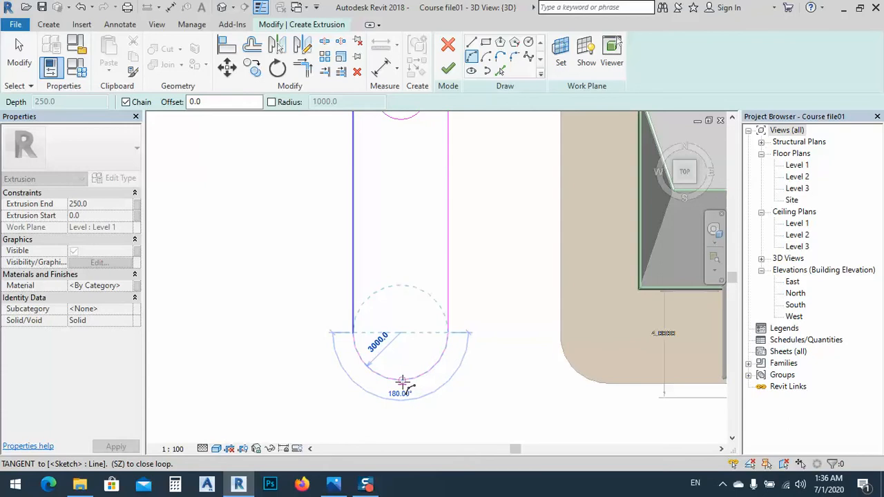
left_click(403, 384)
scroll(371, 389, "down", 3)
key("Escape")
key("Escape")
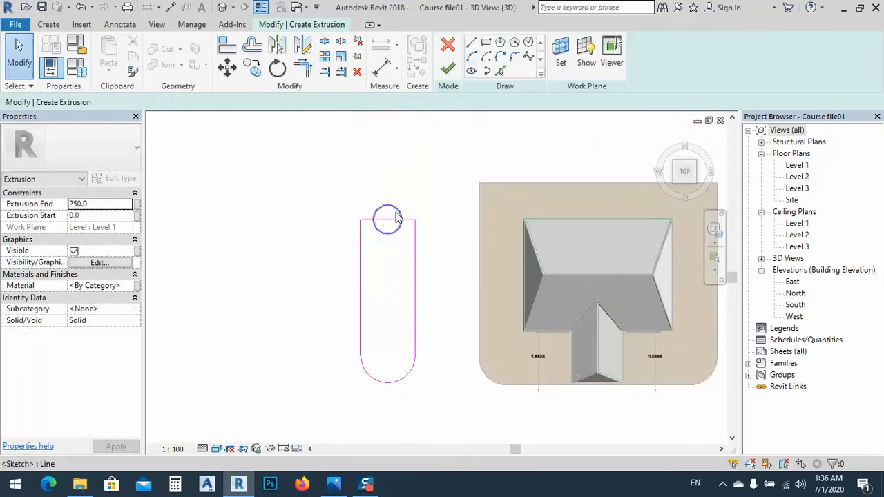
Step: Split the rectangle's north edge inside the circle and split the circle at its lower part
scroll(394, 215, "up", 3)
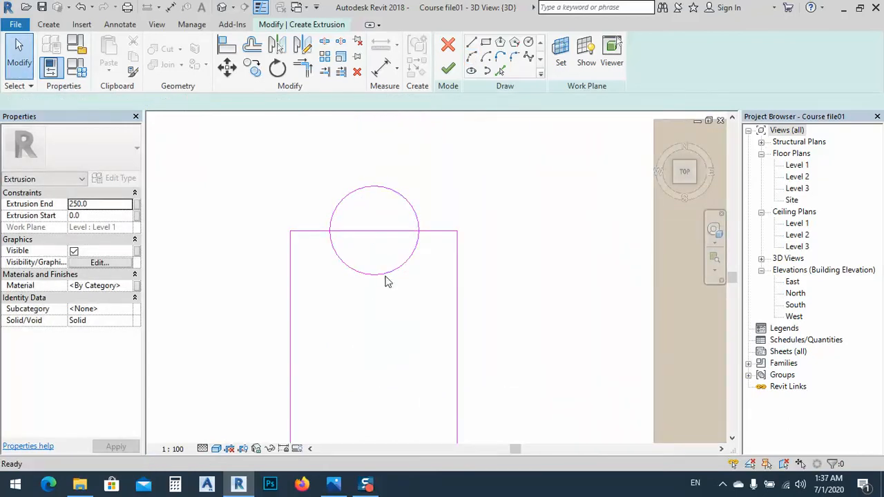
key("s")
key("l")
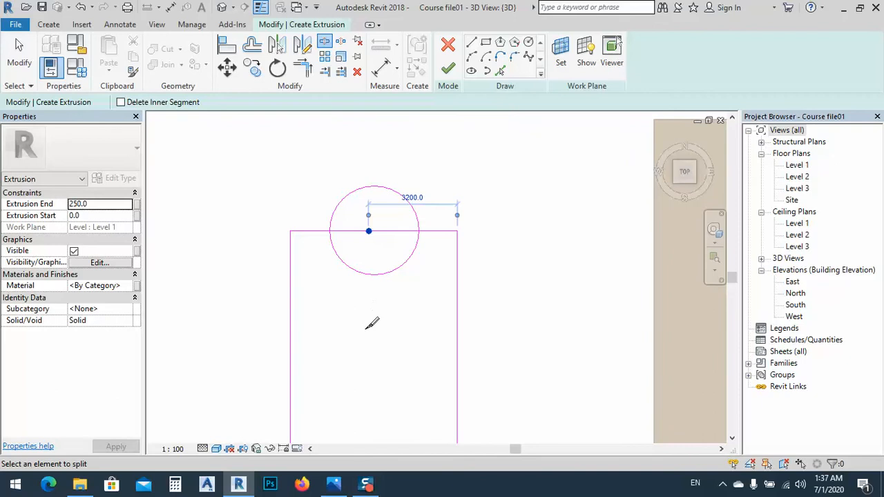
key("Escape")
Step: Trim the north edge and circle to each other at both intersections, leaving only the outward half circle
left_click(303, 67)
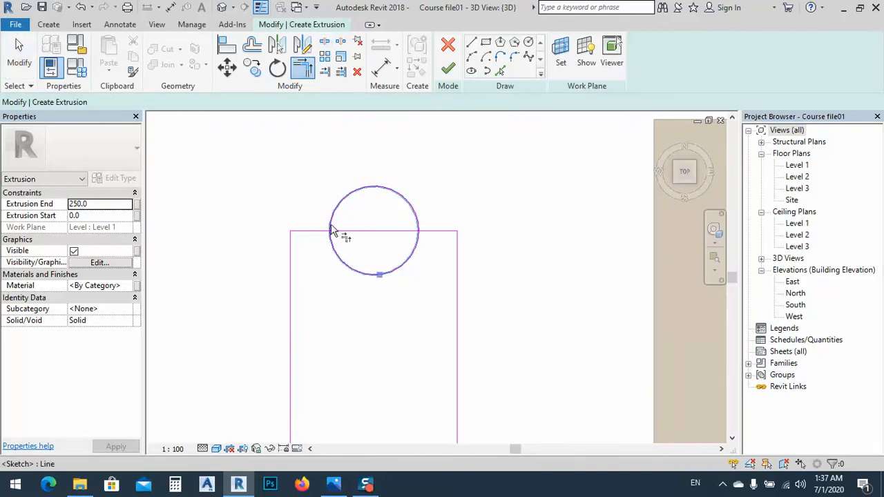
left_click(318, 232)
left_click(331, 221)
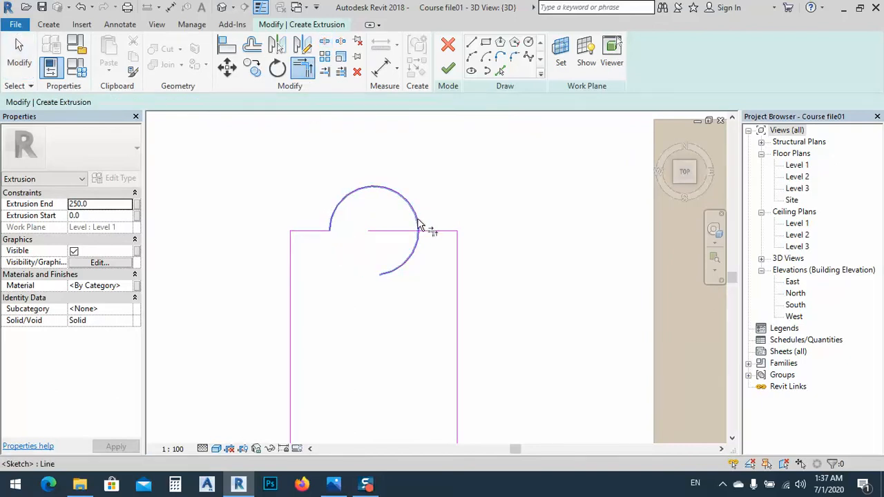
left_click(418, 225)
left_click(430, 232)
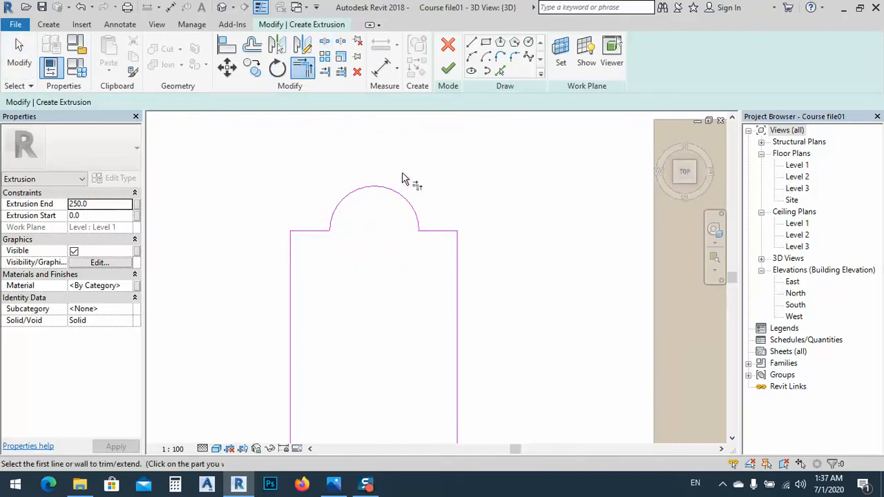
Step: Add a fillet arc of about 800 mm radius between the north edge's west segment and the half circle
scroll(397, 171, "down", 3)
scroll(359, 206, "up", 5)
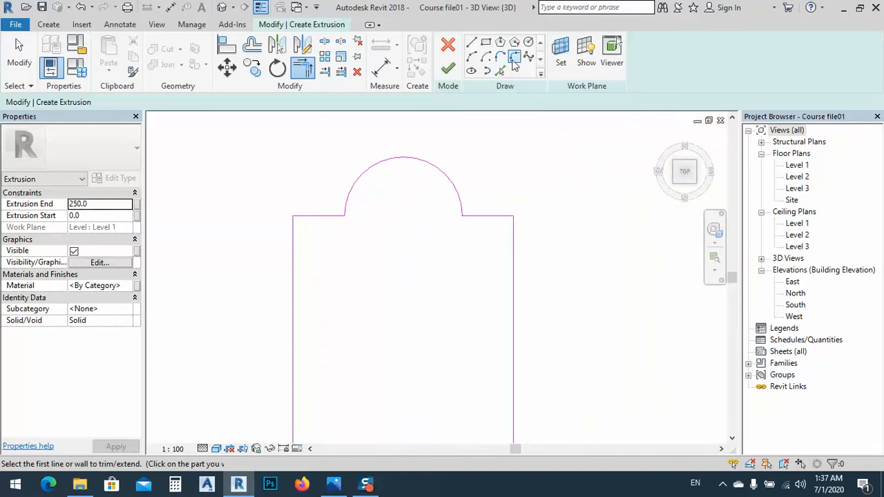
left_click(515, 58)
left_click(337, 218)
left_click(345, 212)
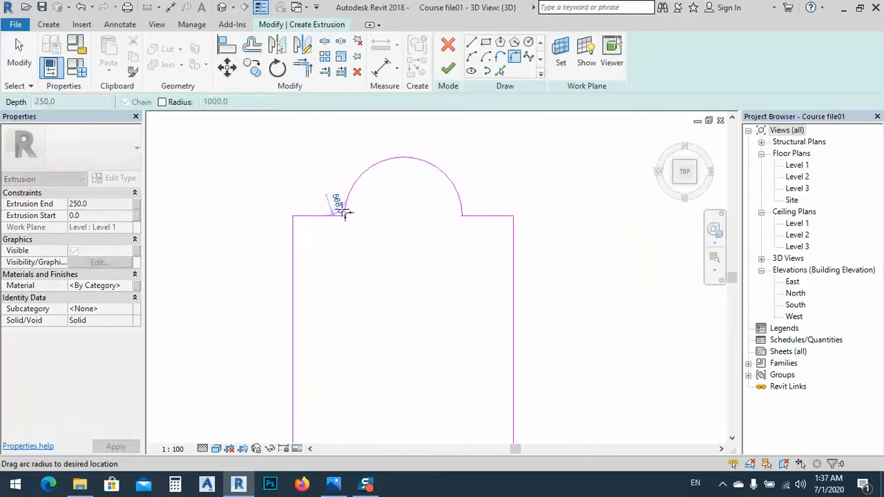
left_click(334, 200)
Step: Add a fillet arc between the half circle and the north edge's east segment and set its radius to 1000 mm
left_click(468, 216)
left_click(462, 208)
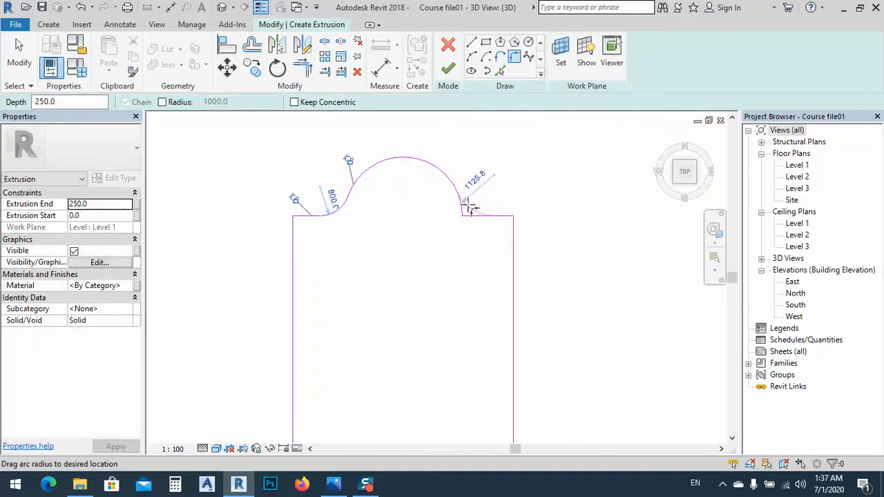
left_click(473, 205)
left_click(486, 185)
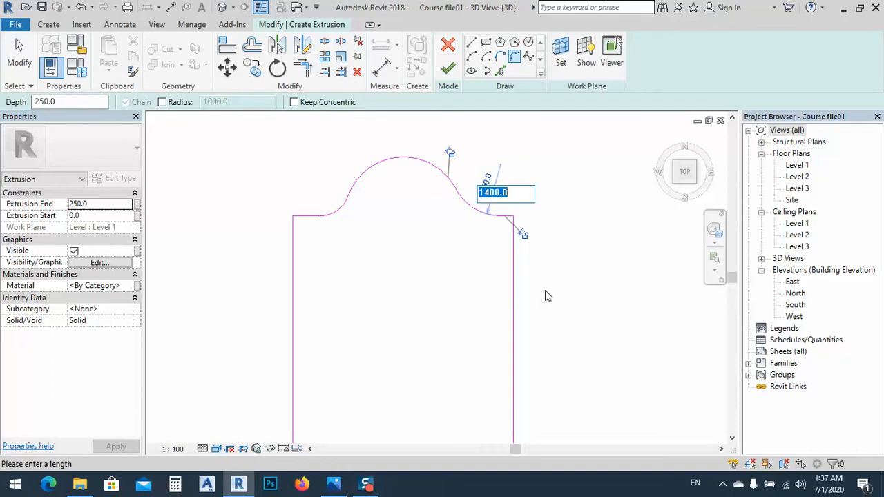
type("1000")
key("Return")
key("Escape")
key("Escape")
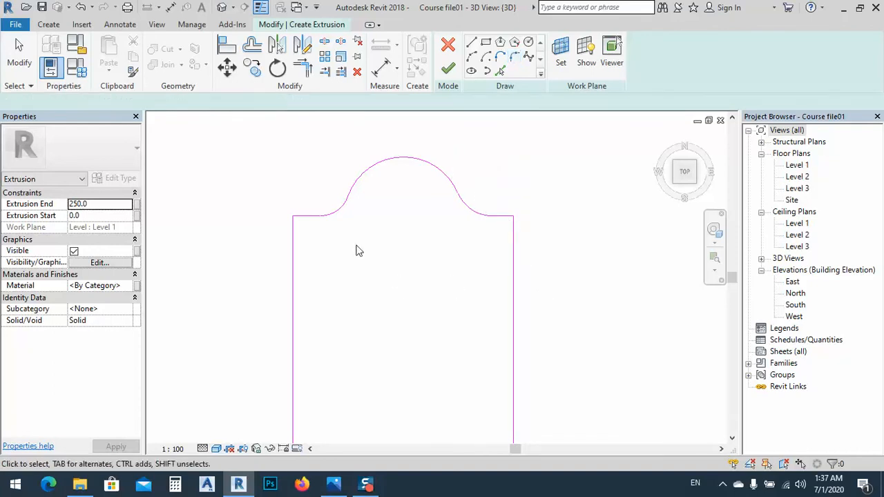
Step: Set the west fillet arc's radius to 100 mm
left_click(338, 218)
left_click(325, 203)
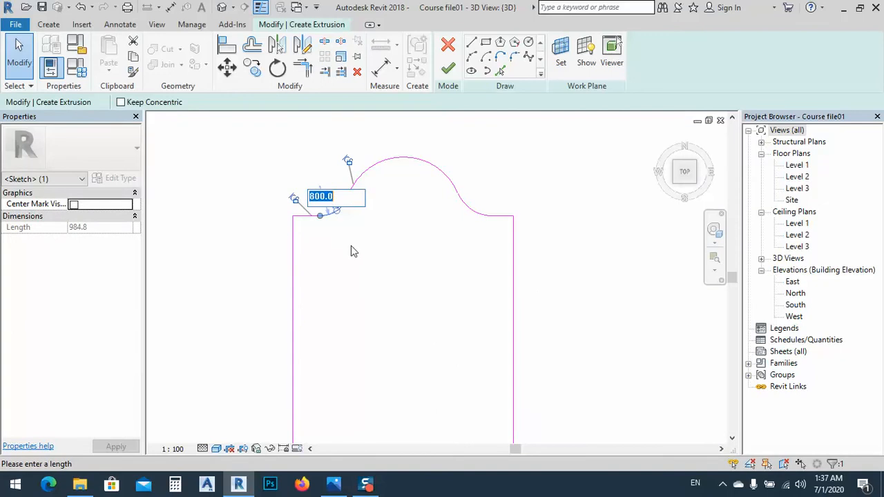
type("100")
key("Return")
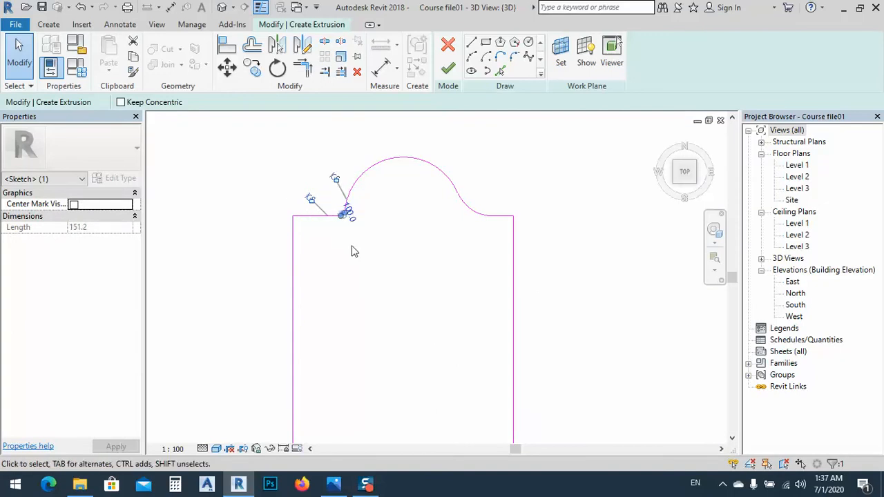
Step: Set the west fillet arc's radius to 500 mm
scroll(336, 211, "up", 6)
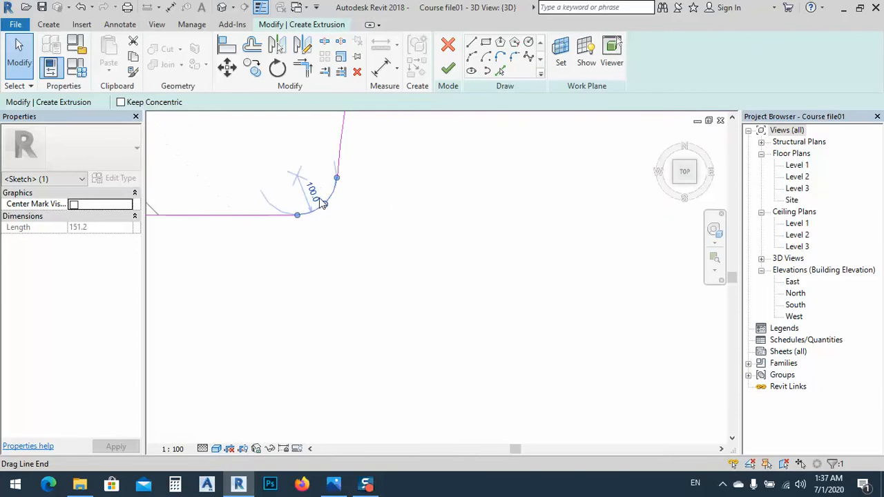
left_click(322, 203)
type("5")
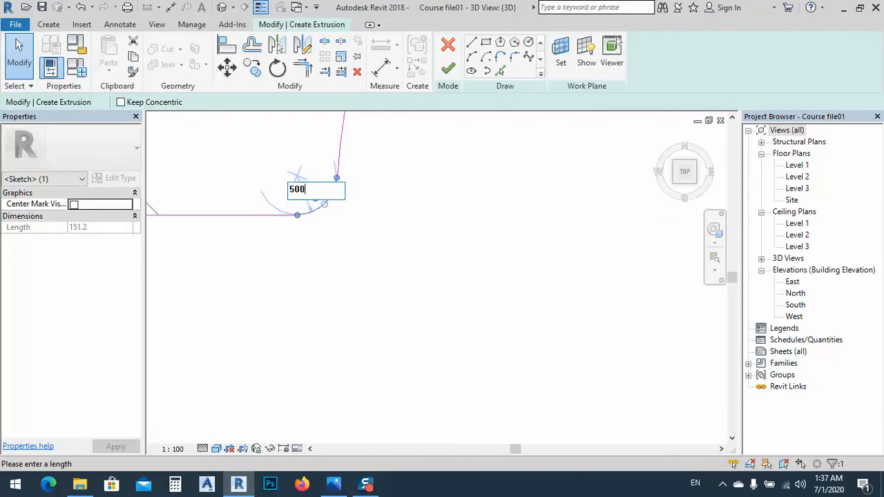
type("00")
key("Return")
Step: Set the radius of the fillet arc between the half circle and the north edge's east segment to 5000 mm
scroll(325, 235, "down", 6)
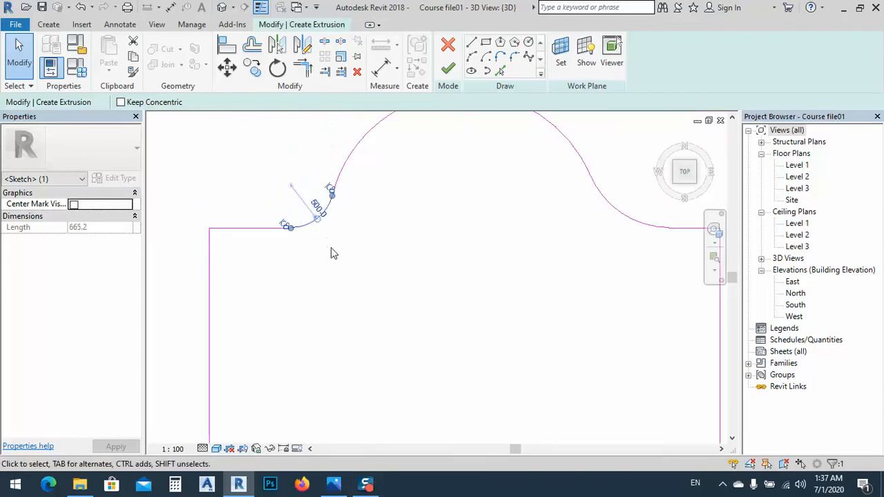
left_click(514, 230)
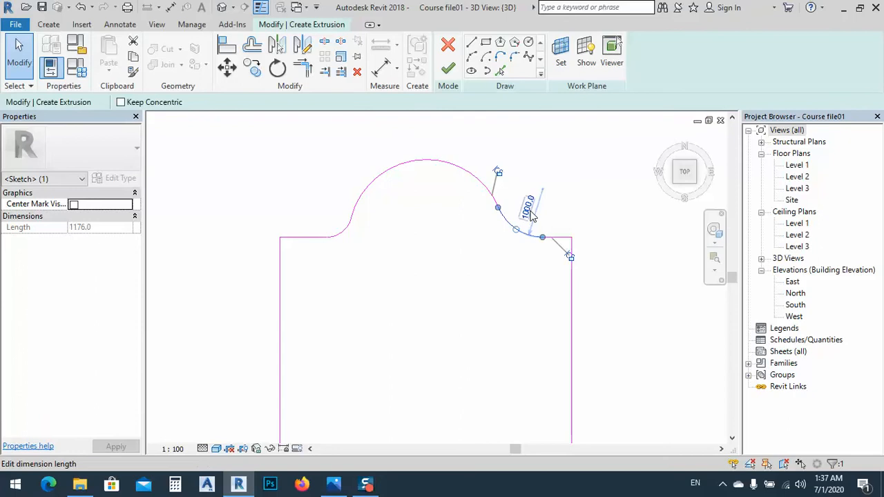
left_click(527, 202)
type("5")
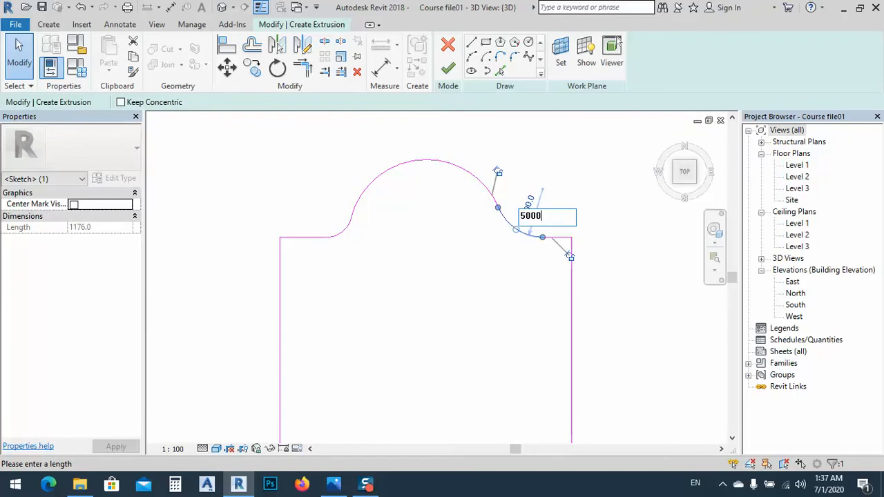
type("000")
key("Return")
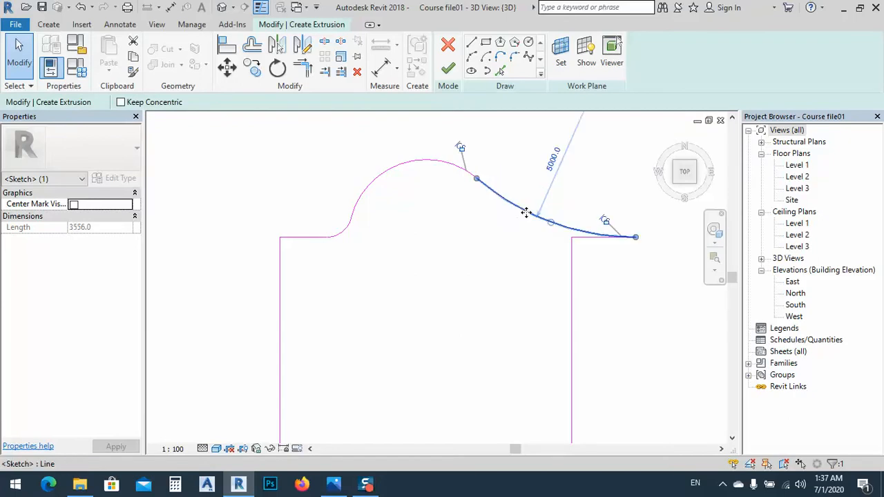
Step: Set the radius of the fillet arc east of the half circle to 500 mm
left_click(550, 173)
type("50.")
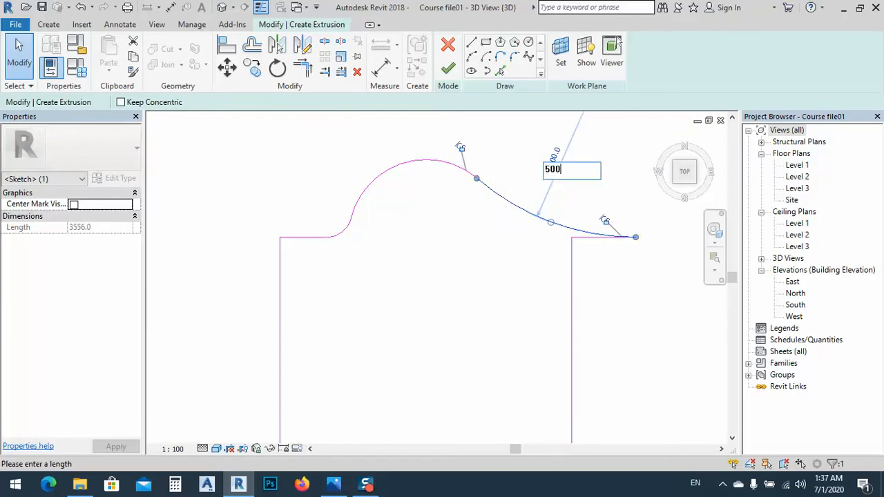
type("0")
key("Return")
left_click(450, 251)
scroll(440, 228, "down", 3)
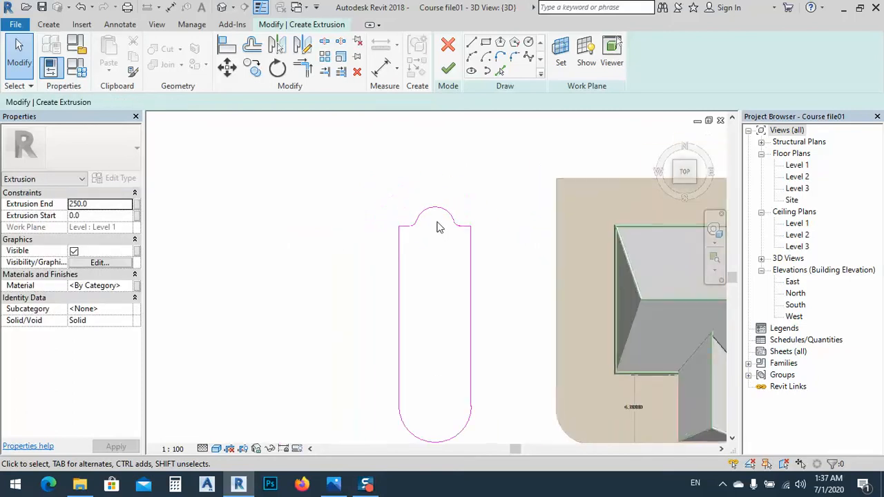
scroll(456, 373, "up", 5)
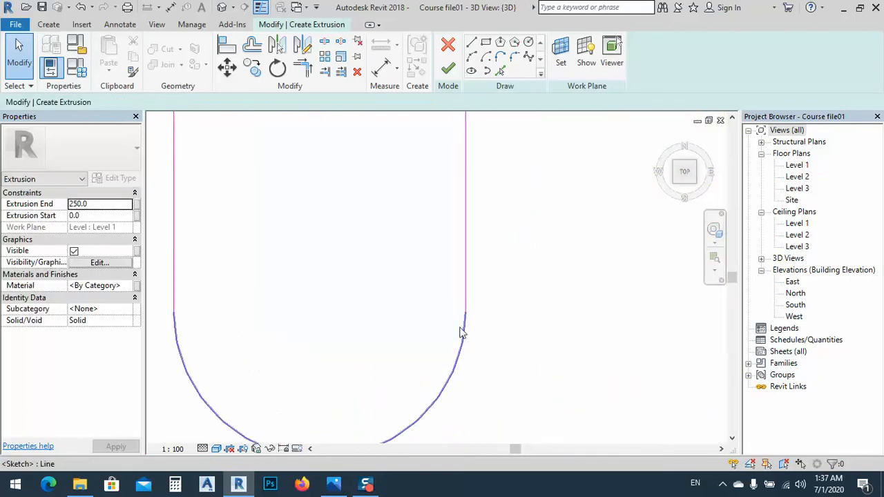
scroll(461, 333, "down", 4)
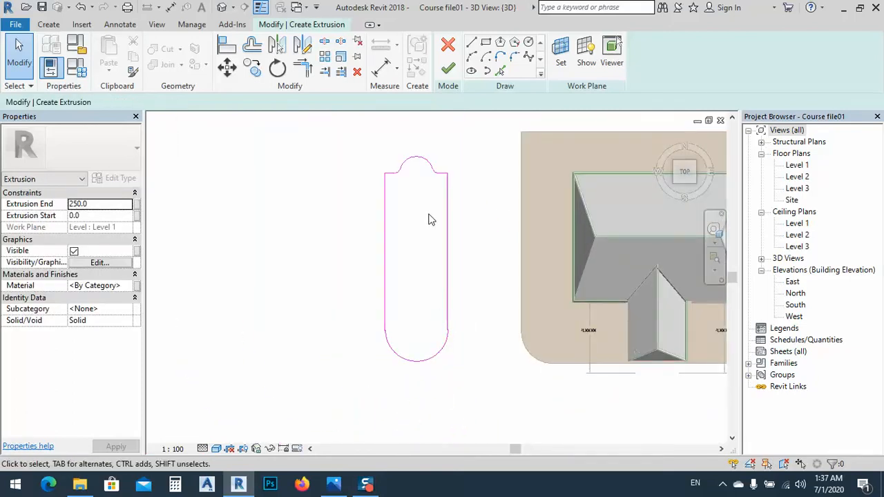
middle_click_drag(429, 219, 414, 229)
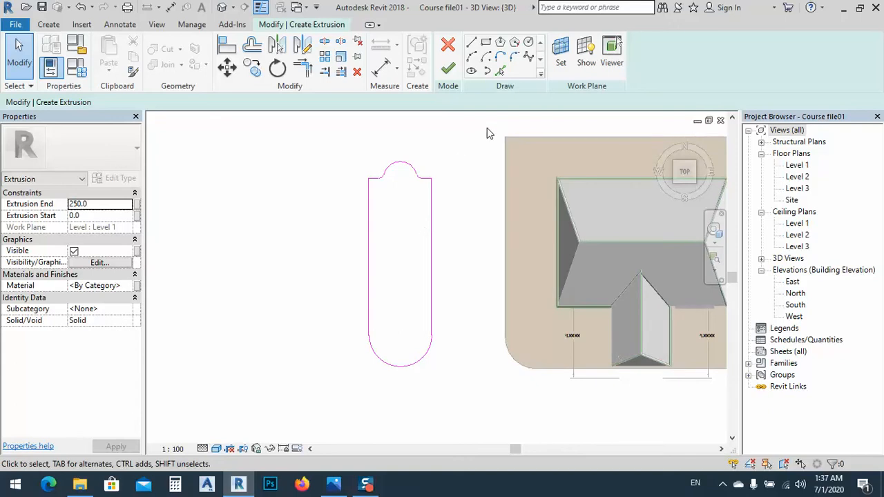
Step: Start the Pick Lines tool for the extrusion sketch with an offset of 0.25 mm
left_click(501, 71)
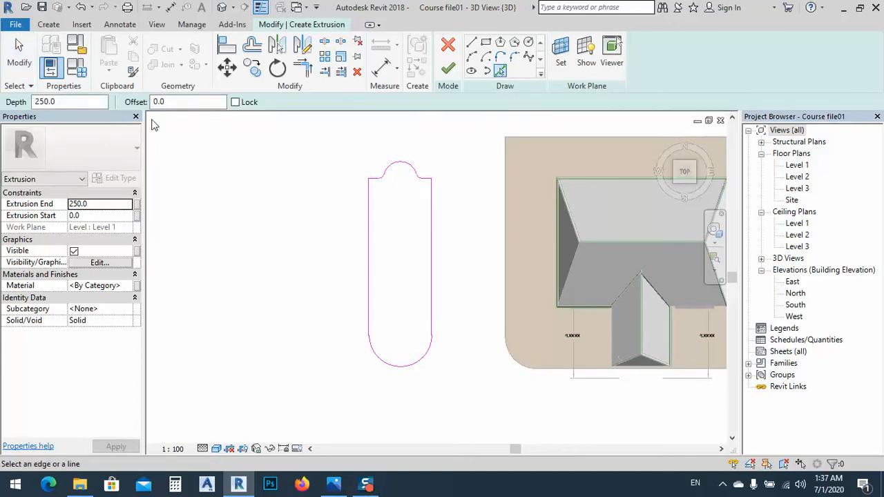
left_click(74, 102)
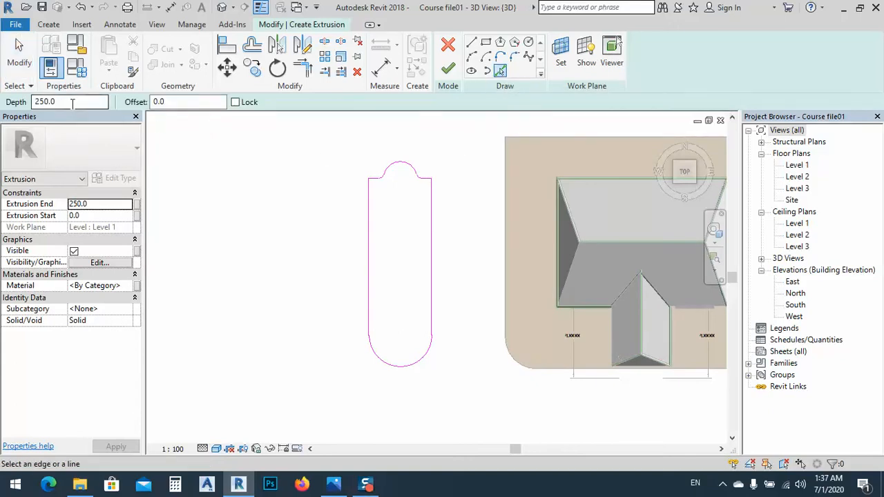
left_click(219, 97)
key("BackSpace")
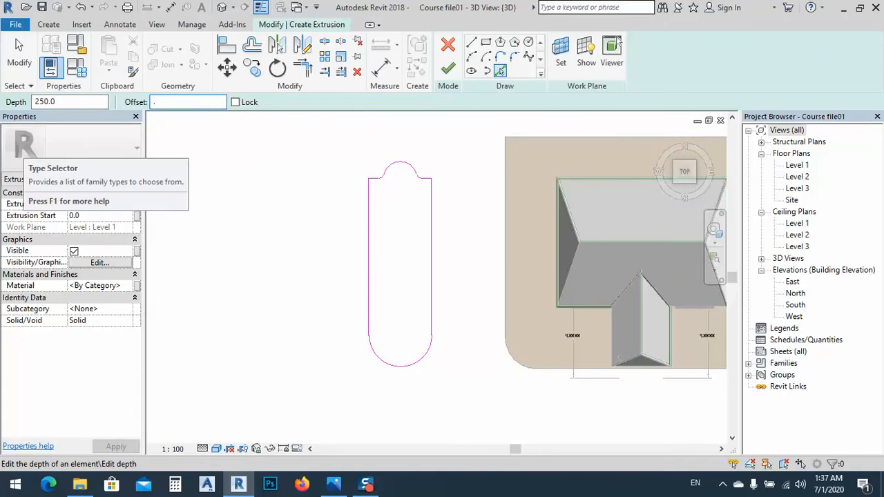
type(".25")
key("Return")
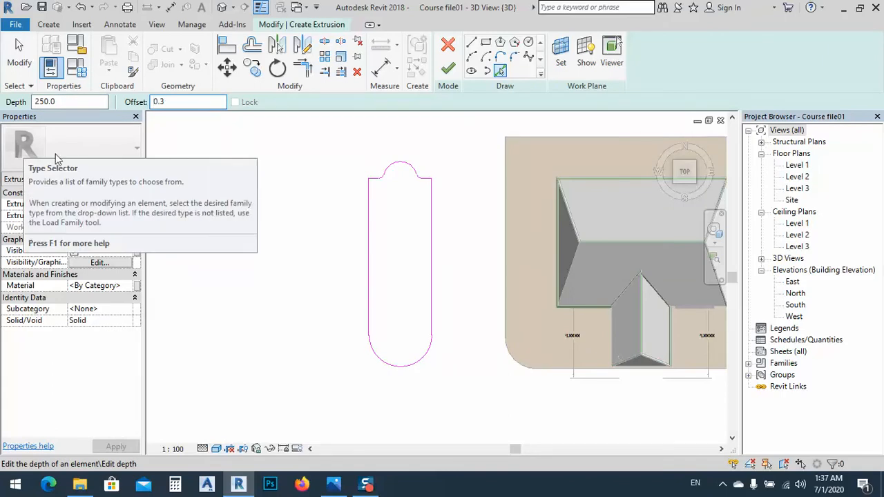
Step: Set the picking offset to 250 mm and create an inward offset copy of the profile's long west edge
left_click(190, 102)
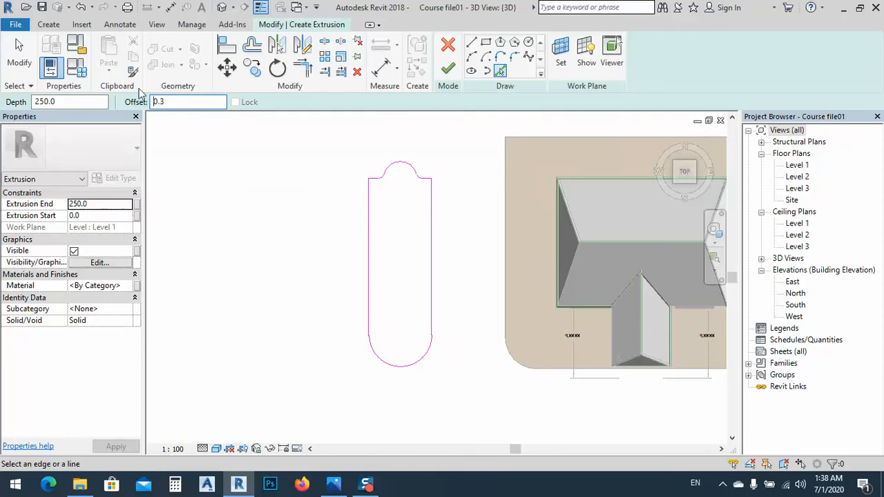
left_click_drag(177, 103, 99, 118)
scroll(379, 181, "up", 4)
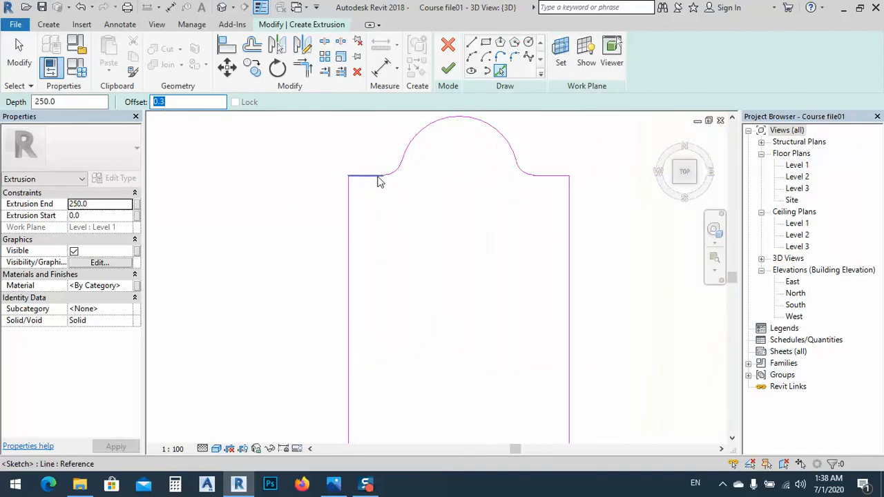
scroll(379, 181, "up", 2)
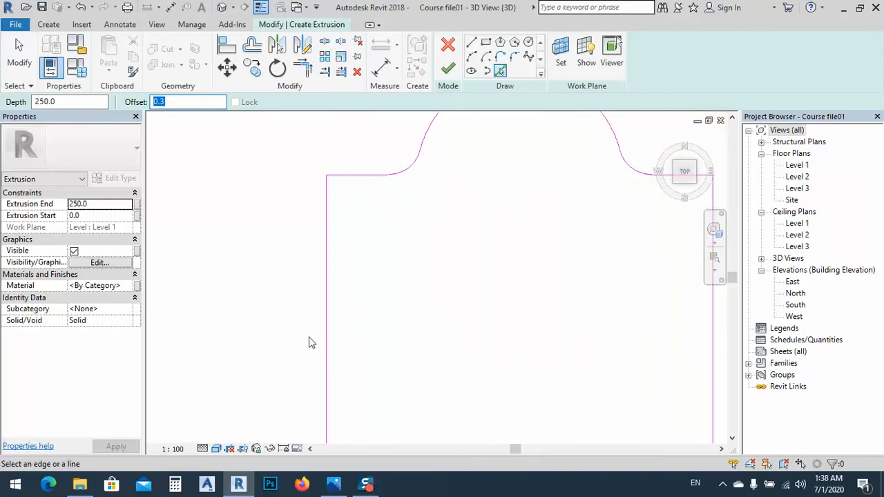
scroll(330, 272, "down", 4)
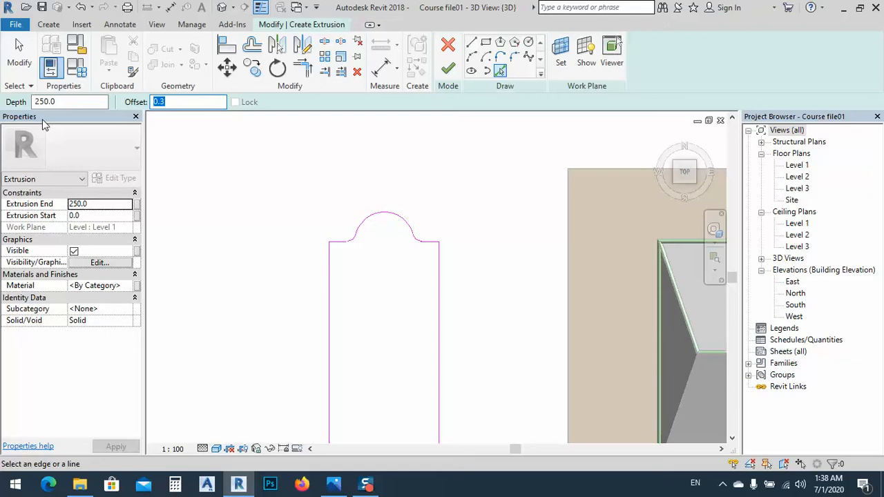
type("25")
left_click(337, 269)
scroll(340, 246, "up", 3)
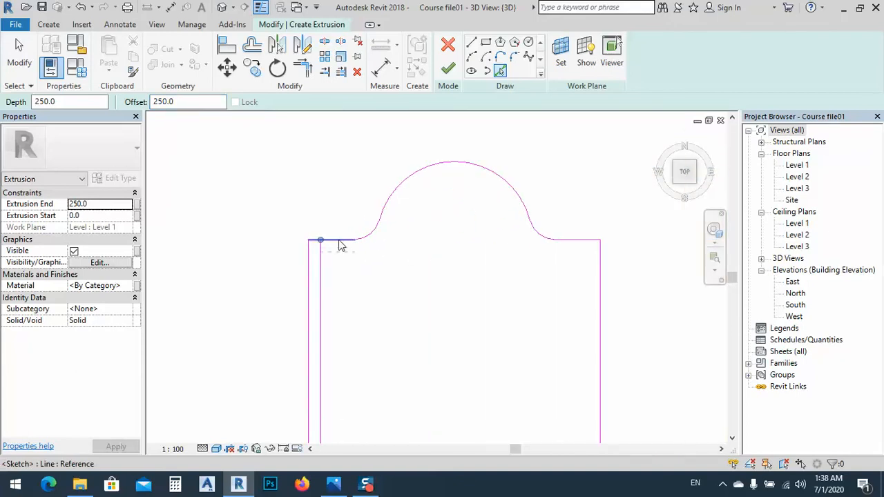
Step: Offset the remaining profile edges 250 mm inward: both north segments, fillet arcs, half circle, east edge and south arc
left_click(342, 242)
left_click(365, 237)
left_click(384, 208)
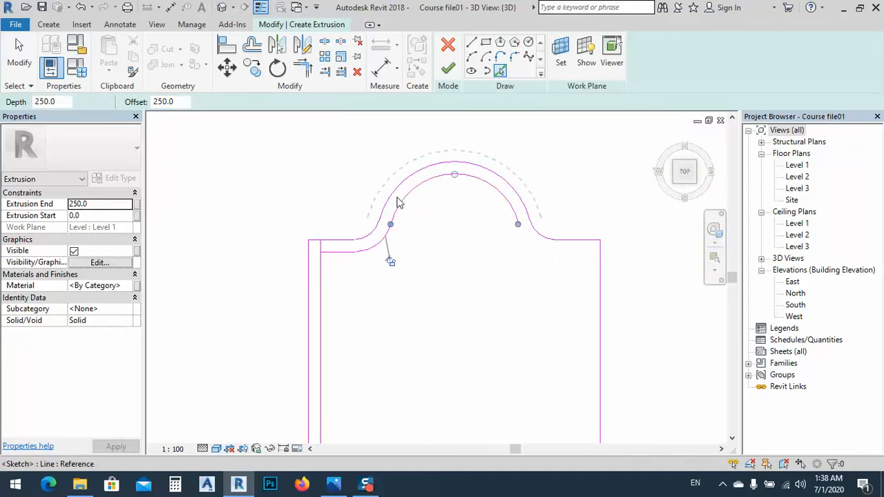
left_click(541, 237)
left_click(580, 245)
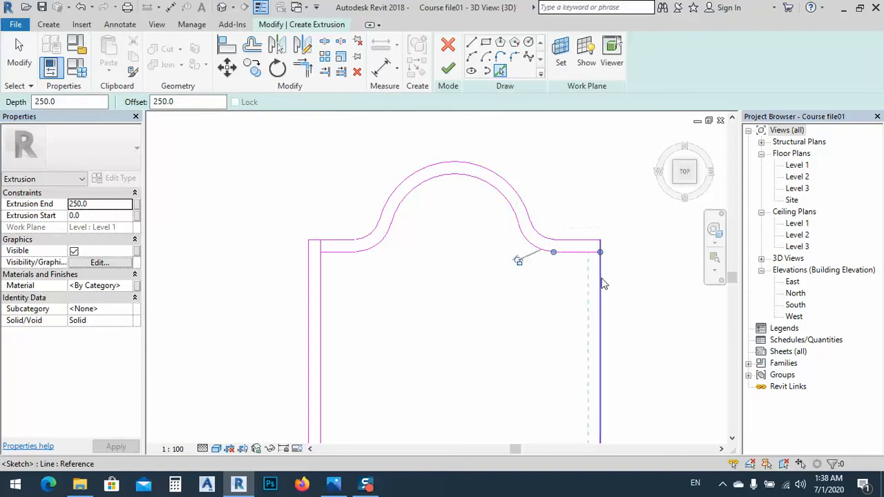
left_click(600, 282)
scroll(523, 159, "down", 3)
middle_click_drag(516, 378, 468, 316)
left_click(496, 356)
scroll(469, 383, "down", 2)
Step: Trim the inner outline's west line and north segment to a clean corner at the northwest
scroll(441, 241, "up", 5)
scroll(427, 233, "up", 3)
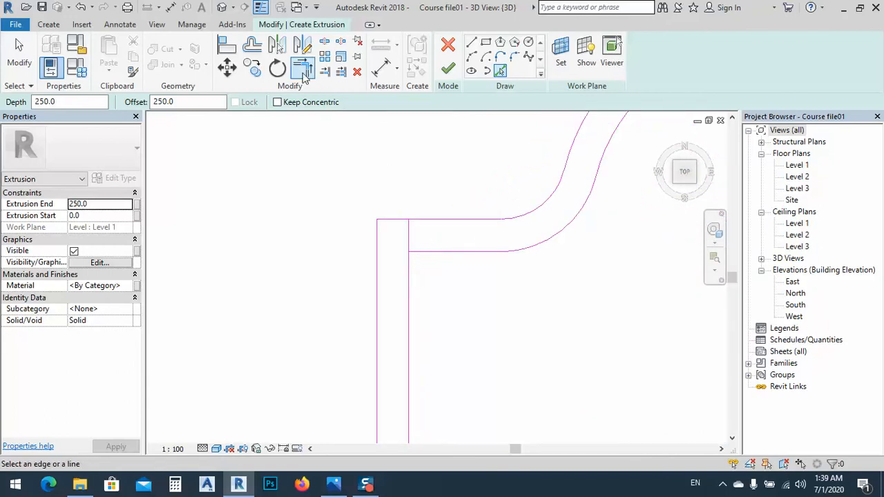
left_click(302, 67)
left_click(412, 300)
left_click(424, 255)
scroll(366, 308, "down", 4)
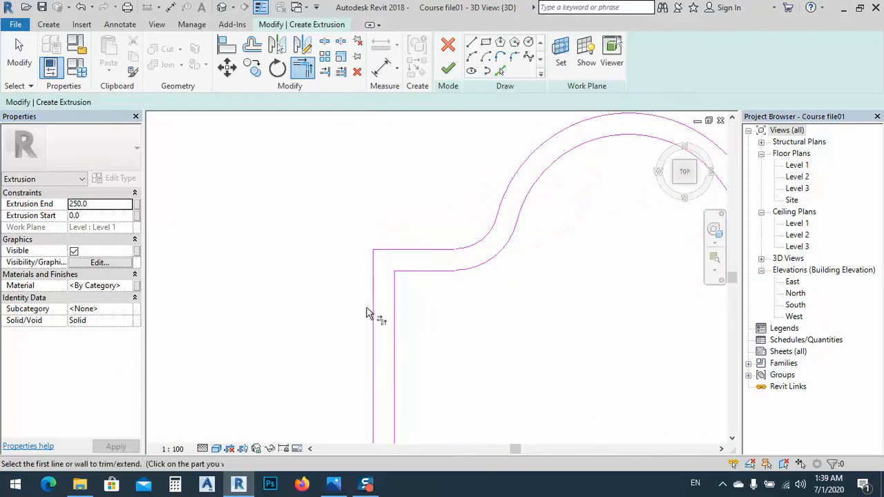
Step: Trim the inner outline's north segment and east line to a clean corner at the northeast
scroll(529, 292, "down", 1)
middle_click_drag(581, 323, 308, 332)
left_click(474, 287)
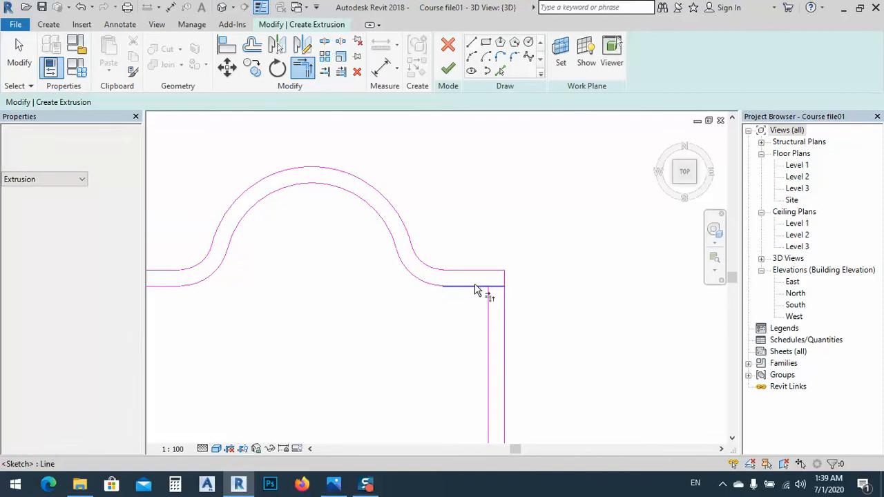
left_click(491, 302)
scroll(479, 259, "down", 5)
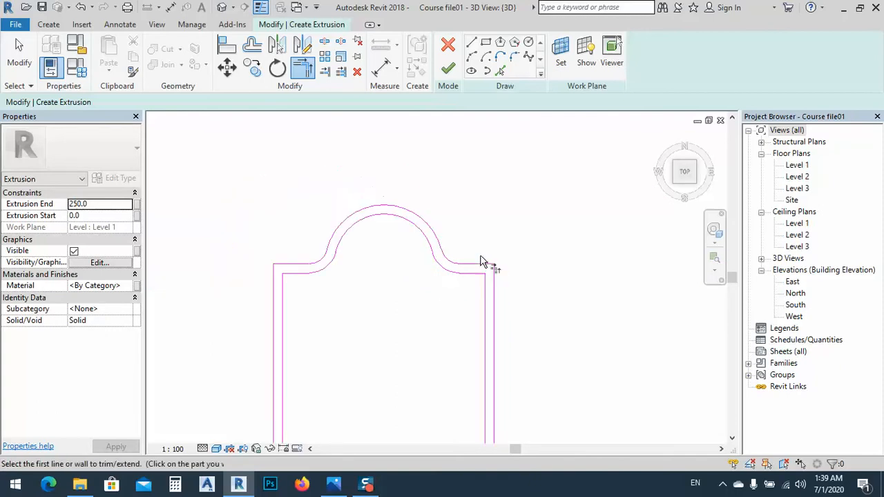
Step: Finish the extrusion sketch and set the extrusion's depth to 1000 mm
left_click(448, 67)
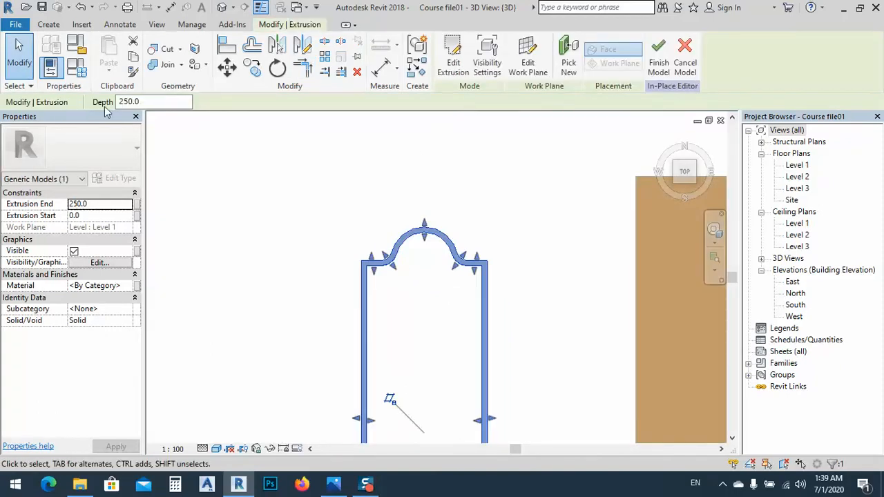
left_click(128, 101)
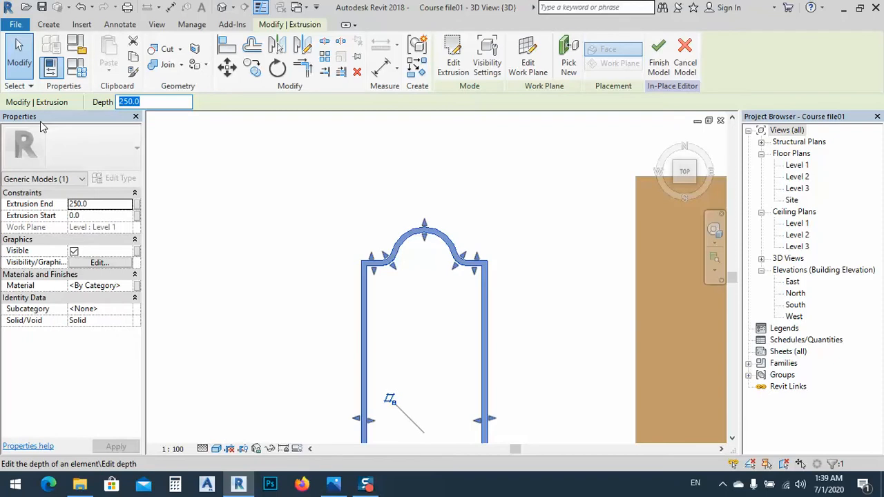
type("125")
left_click_drag(157, 101, 78, 109)
type("1000")
left_click(676, 183)
left_click(456, 380)
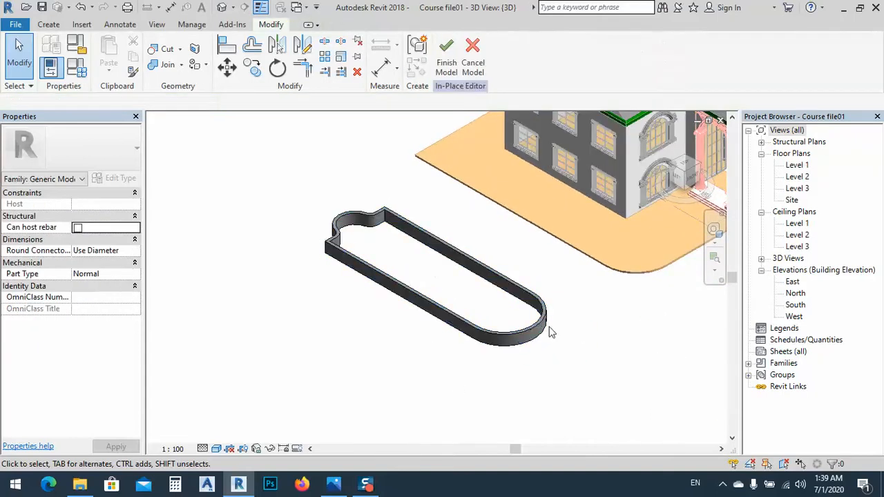
Step: Finish the in-place model containing the ring-shaped extrusion
middle_click_drag(611, 322, 604, 328)
scroll(496, 348, "up", 2)
scroll(387, 320, "up", 2)
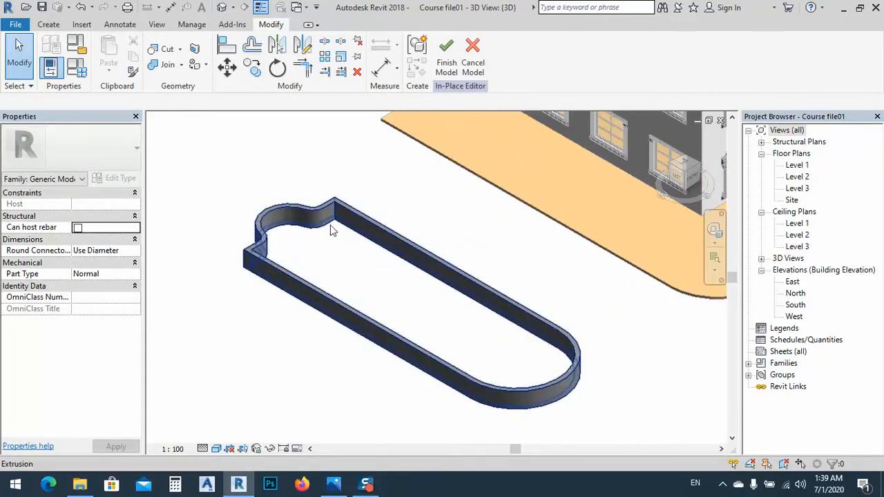
left_click(447, 60)
Step: Reopen the ring-shaped generic model for in-place editing and select its extrusion
left_click(395, 240)
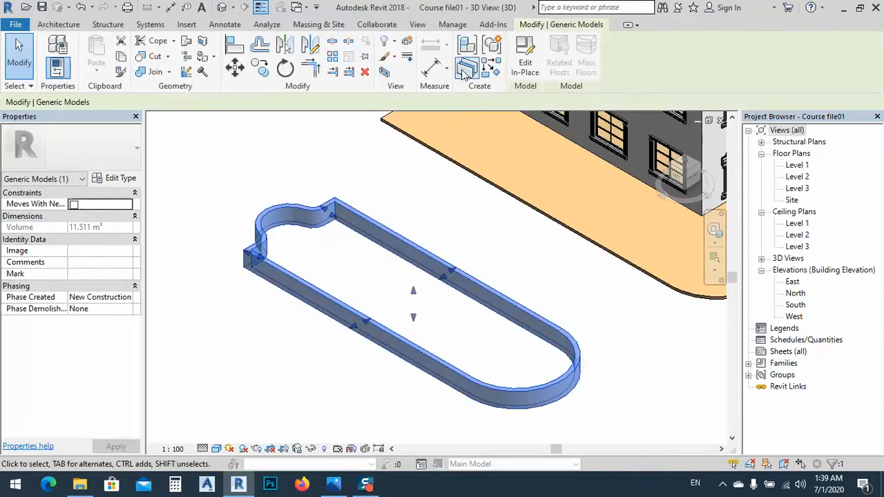
left_click(532, 64)
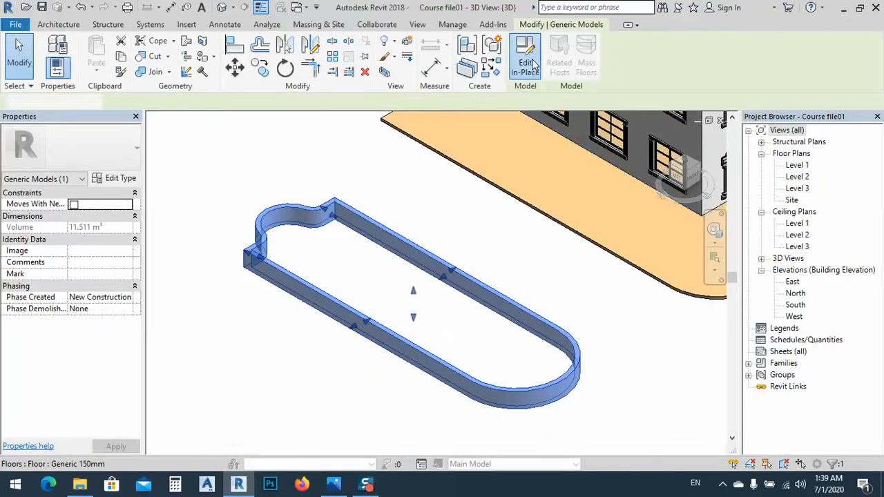
left_click(388, 243)
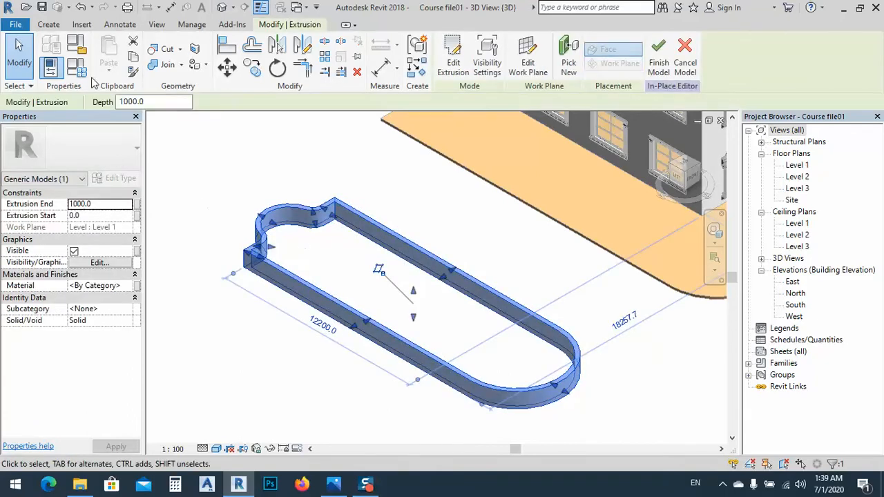
Step: Start a new extrusion in top view and trace the ring's outer edges along one long side and around its small bulged end
left_click(687, 169)
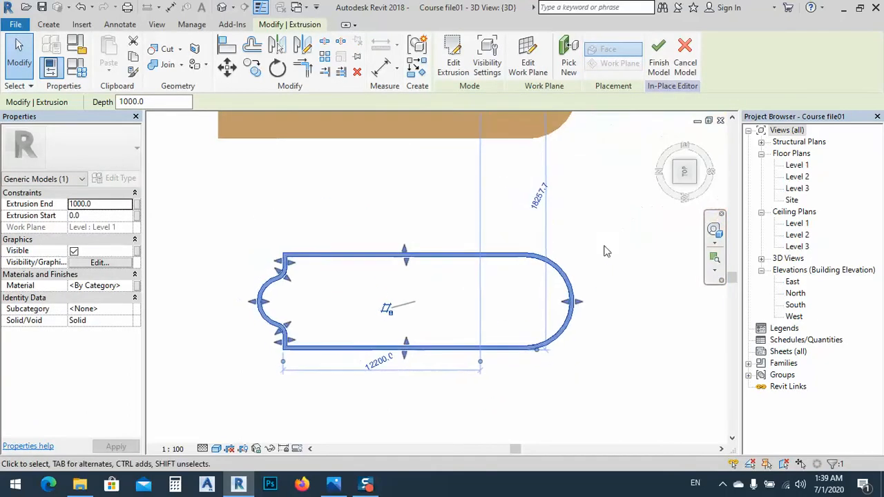
left_click(48, 24)
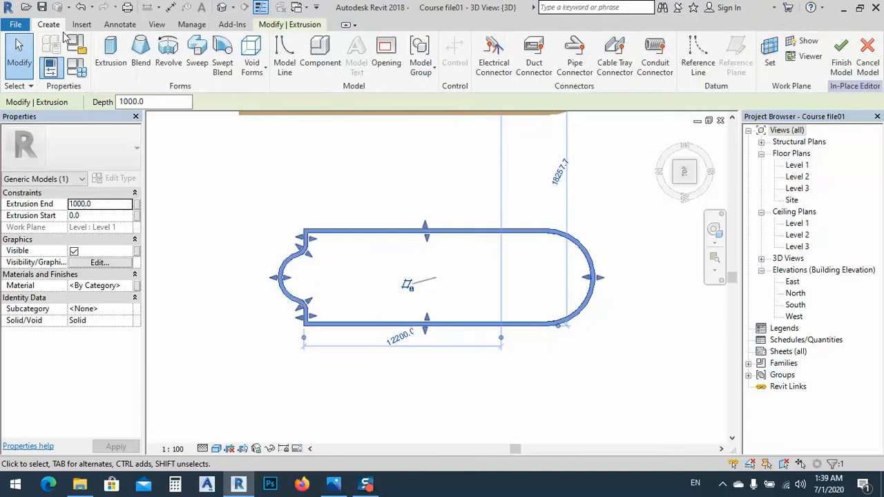
left_click(113, 52)
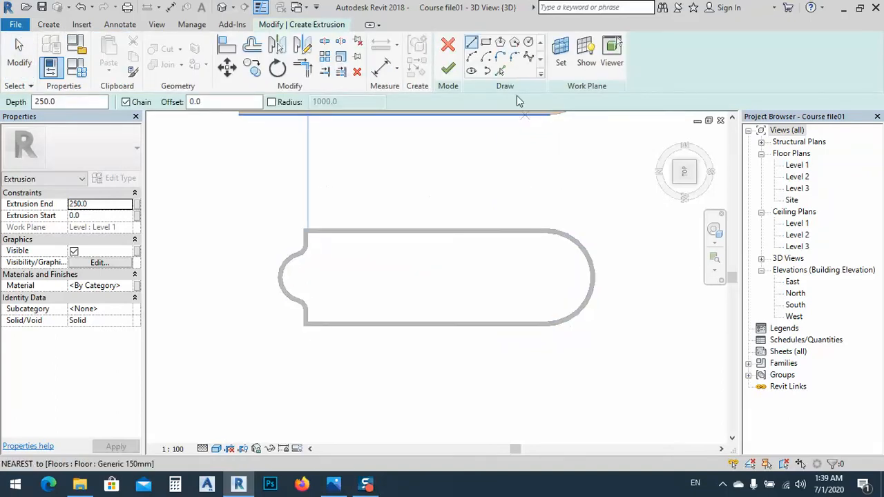
left_click(500, 71)
scroll(296, 229, "up", 3)
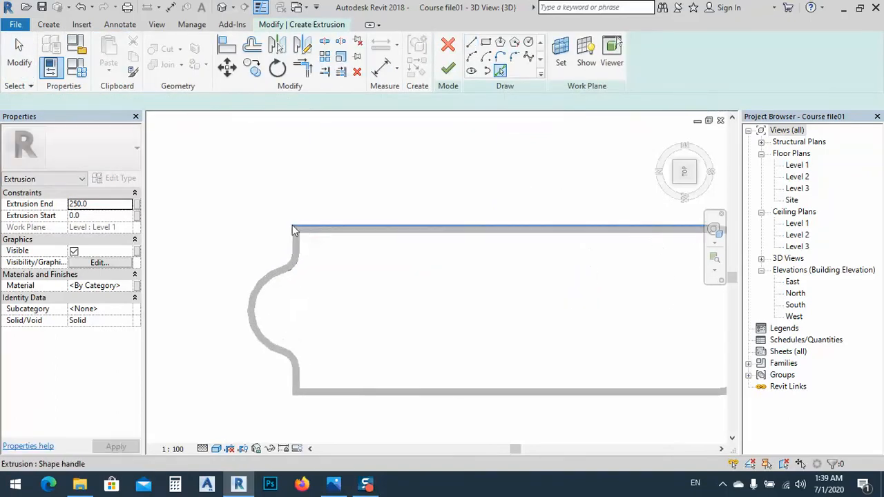
scroll(296, 230, "up", 2)
left_click(297, 226)
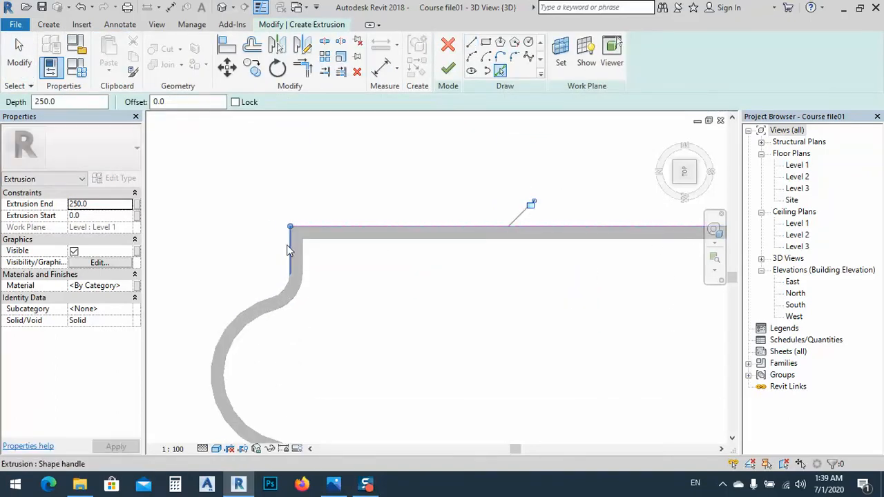
left_click(287, 244)
left_click(286, 292)
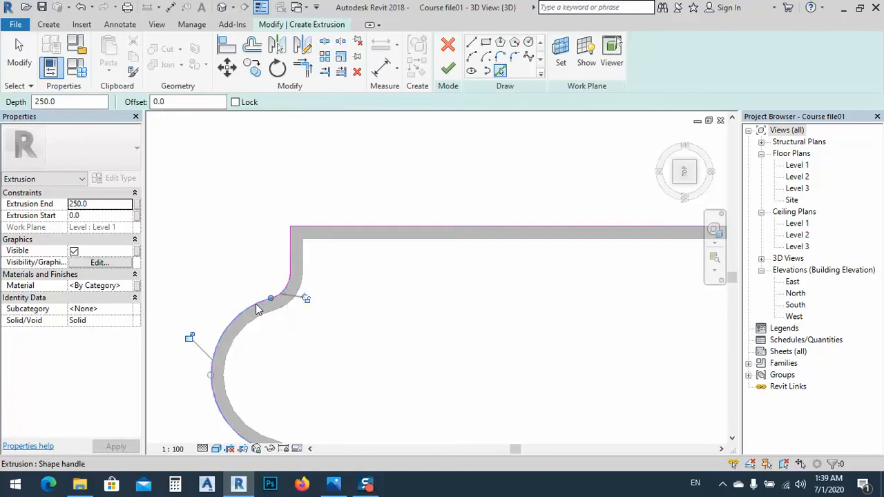
Step: Close the outline by picking the ring's remaining outer edges: the second fillet arc, short edge, other long side and large semicircular end
scroll(271, 237, "down", 2)
scroll(277, 364, "up", 2)
left_click(278, 354)
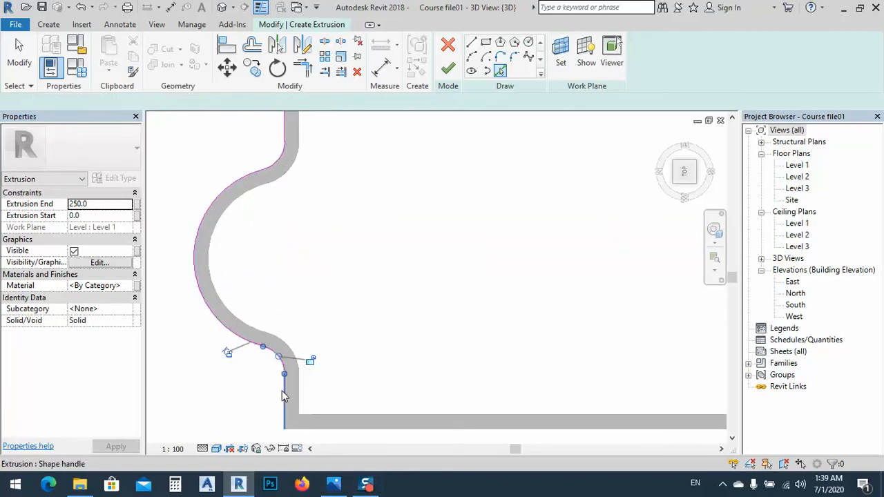
left_click(311, 433)
scroll(190, 379, "down", 3)
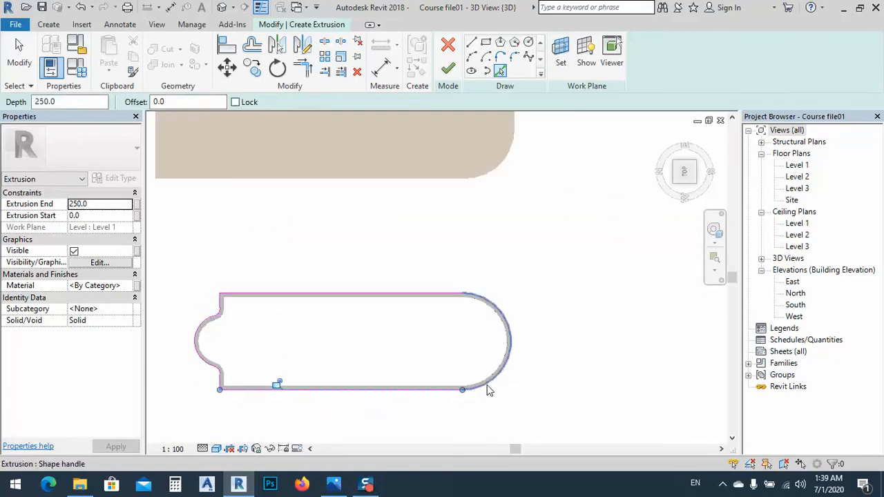
scroll(489, 389, "up", 3)
left_click(488, 389)
scroll(607, 388, "down", 3)
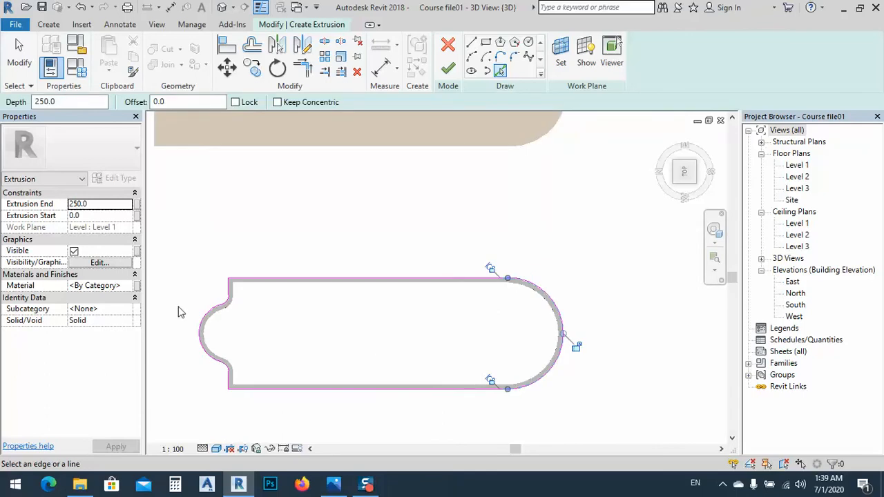
scroll(179, 304, "up", 3)
scroll(309, 227, "down", 2)
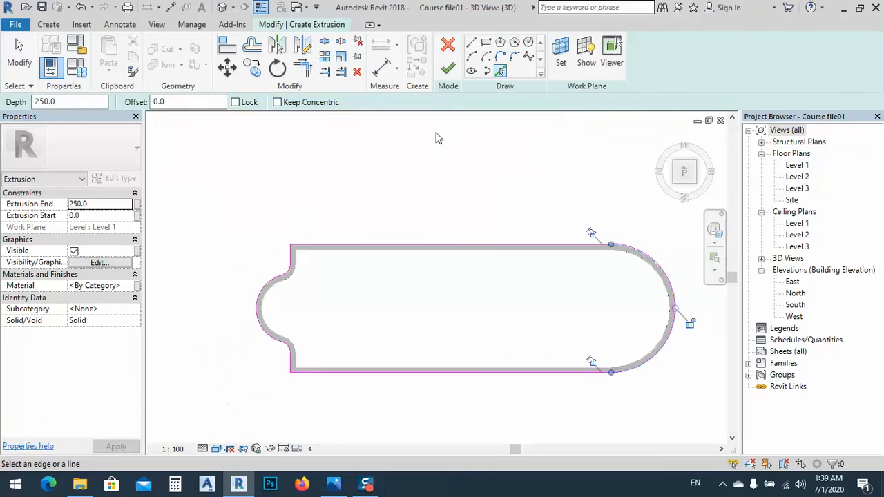
Step: Set the new extrusion's depth to 150 mm and finish its sketch
double_click(58, 102)
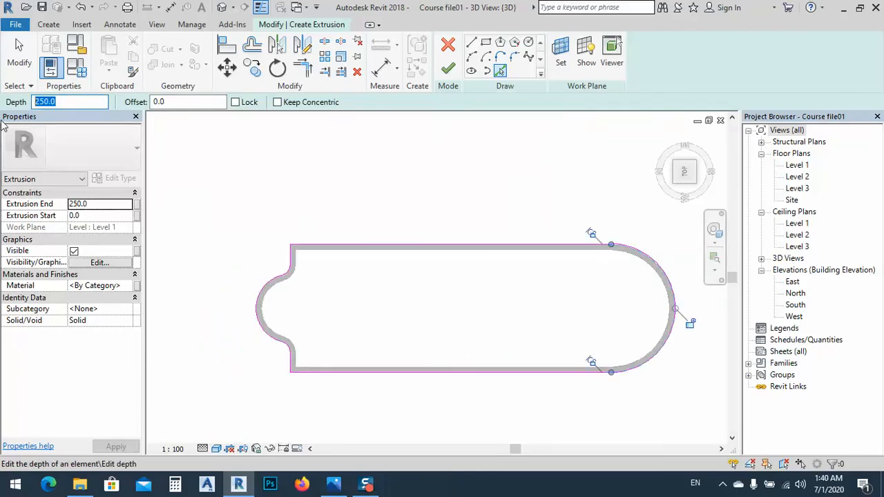
type("150")
left_click(447, 67)
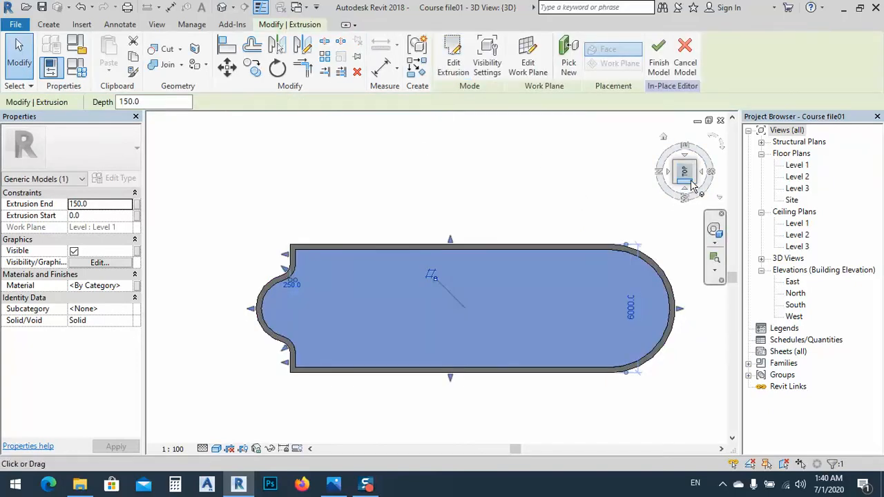
Step: Deselect the basin's 150 mm base extrusion and finish the in-place model
left_click_drag(692, 185, 570, 292)
middle_click_drag(553, 283, 534, 263)
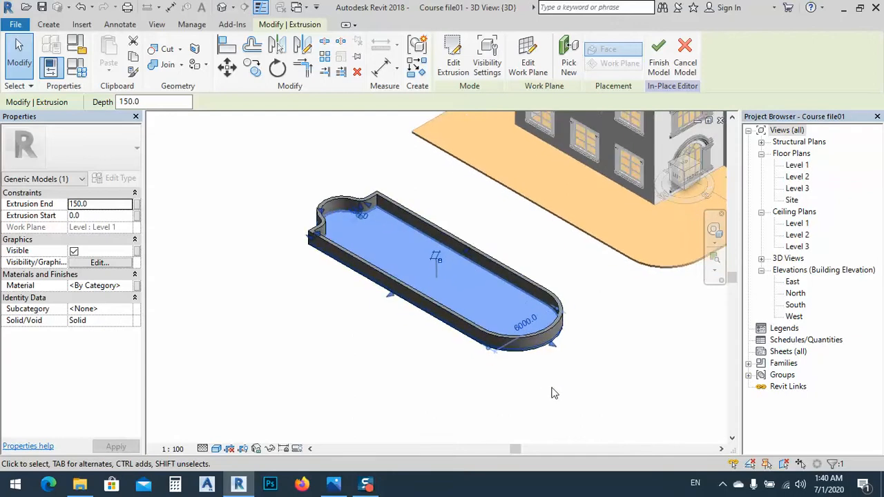
left_click(552, 392)
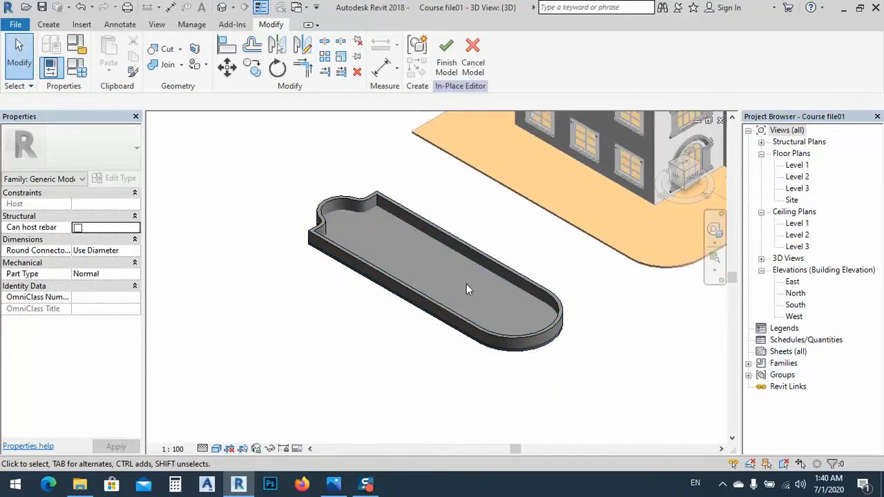
left_click(446, 56)
scroll(354, 247, "down", 3)
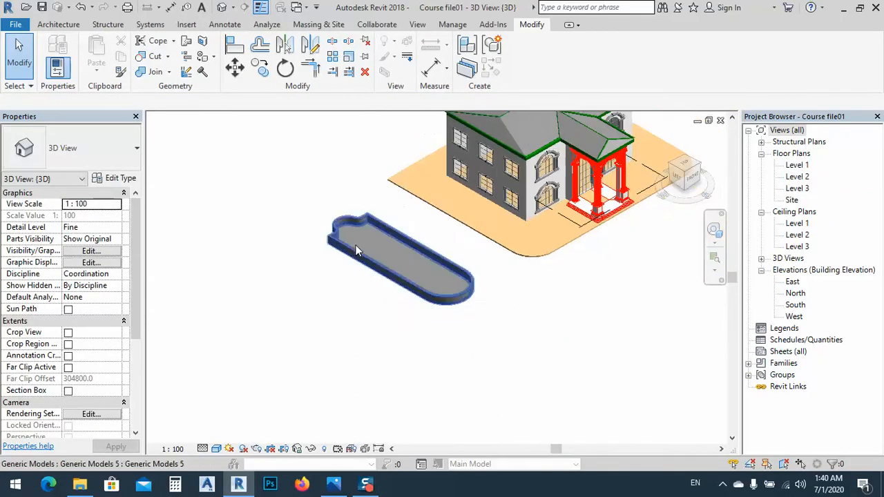
Step: Nudge the finished basin slightly north and east in the top view, closer to the house's floor slab
middle_click_drag(357, 249, 413, 311, "shift")
left_click(693, 169)
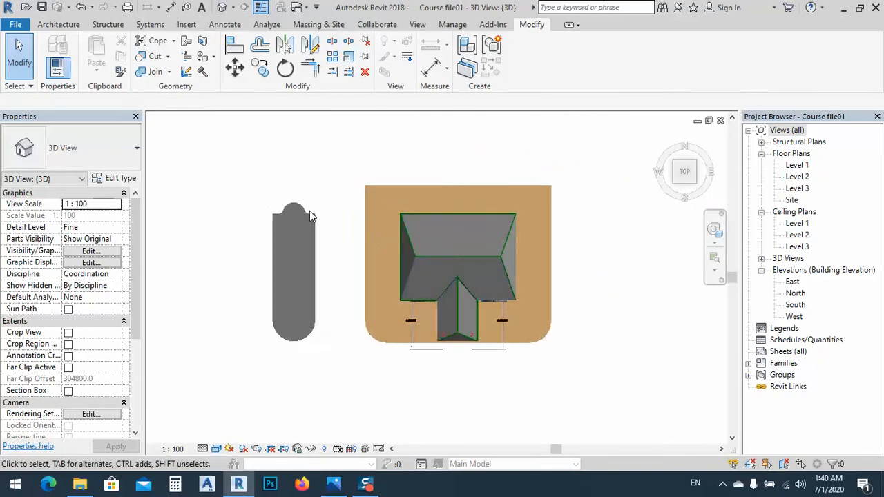
left_click_drag(247, 175, 379, 409)
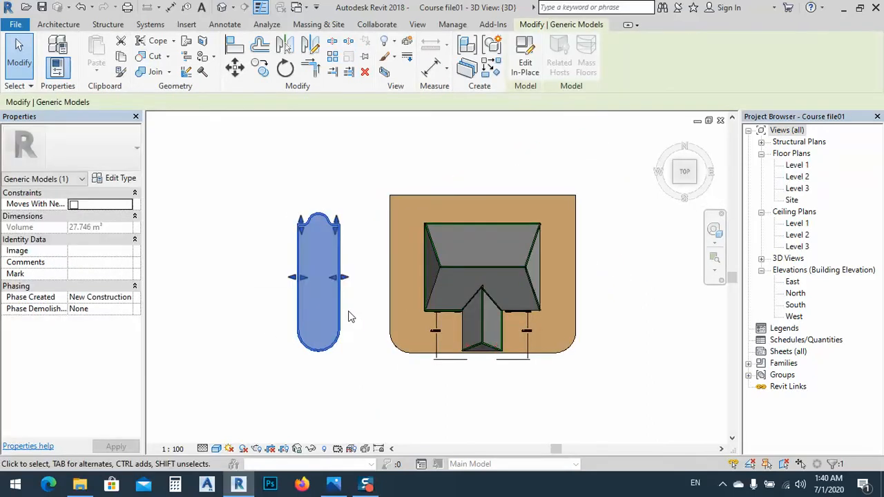
key("Up")
key("Up")
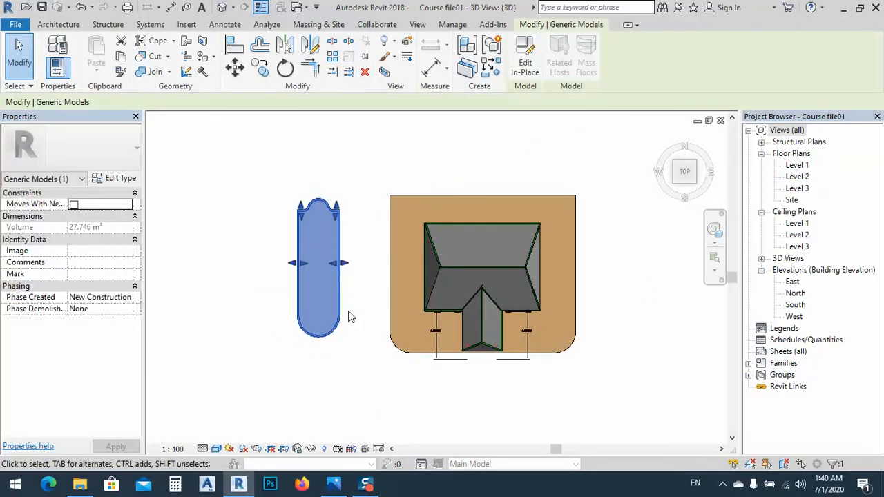
key("Right")
key("Right")
key("Down")
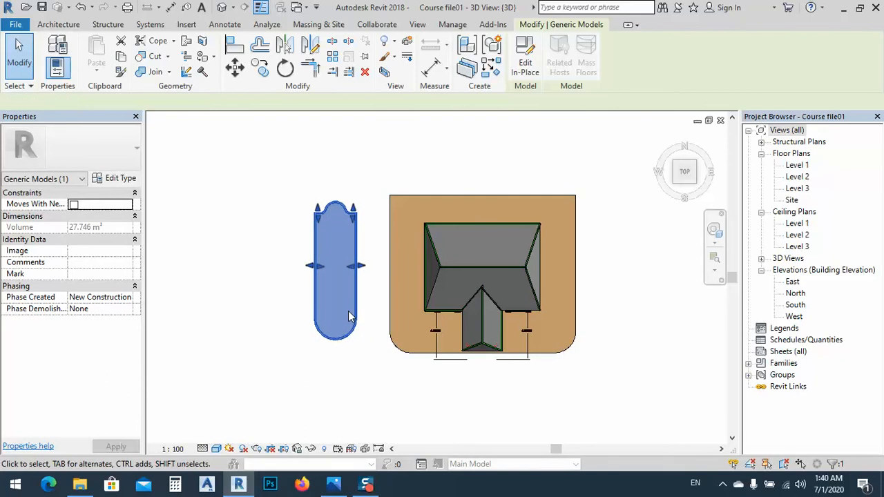
key("Right")
key("Right")
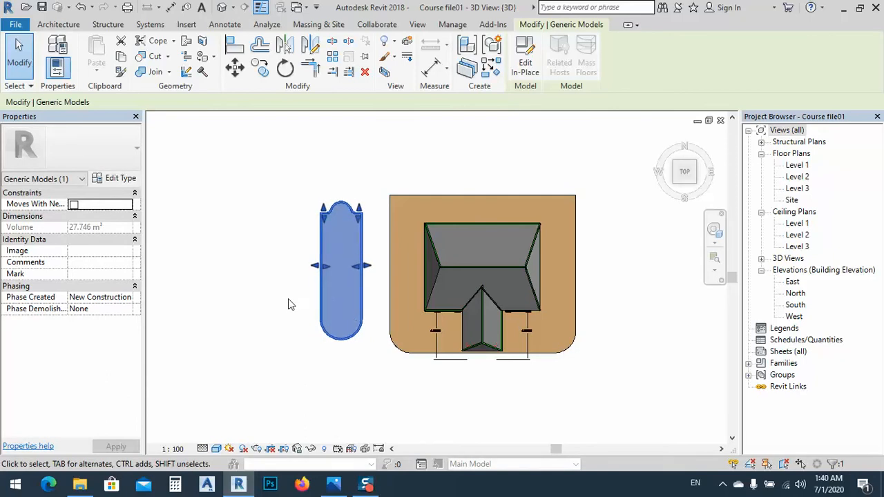
key("Up")
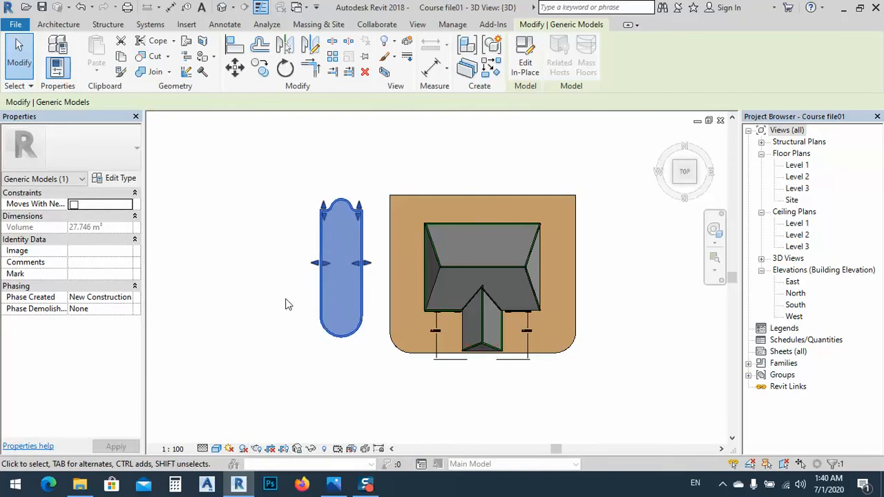
left_click(286, 299)
Step: Start a Generic 150mm floor on Level 1 and sketch a 7000 mm radius circle centred on the midpoint of the house slab's front edge
middle_click_drag(665, 370, 617, 357)
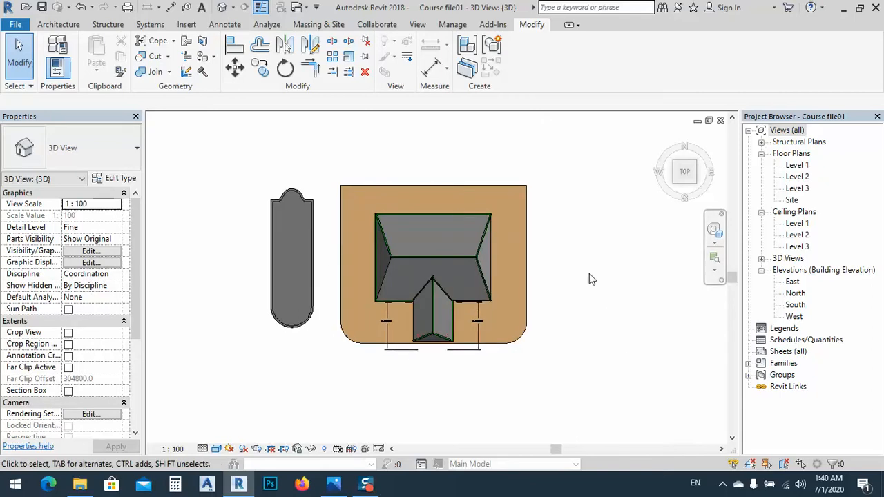
left_click(679, 188)
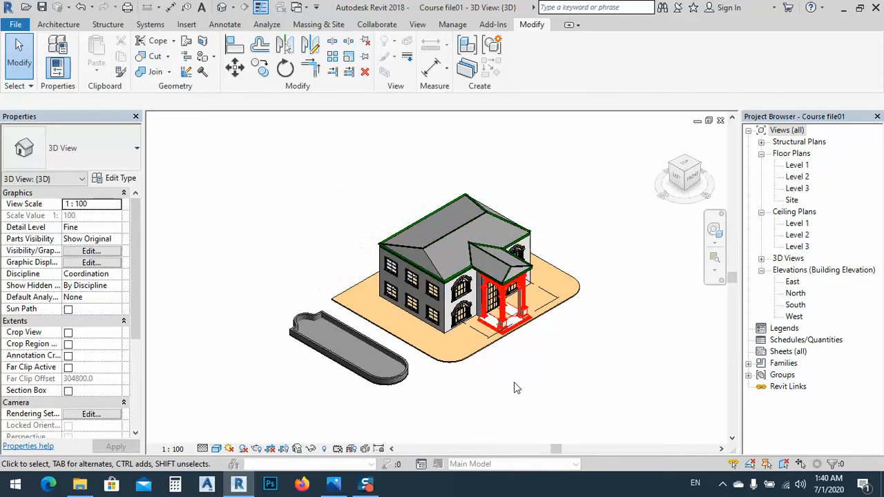
left_click(689, 169)
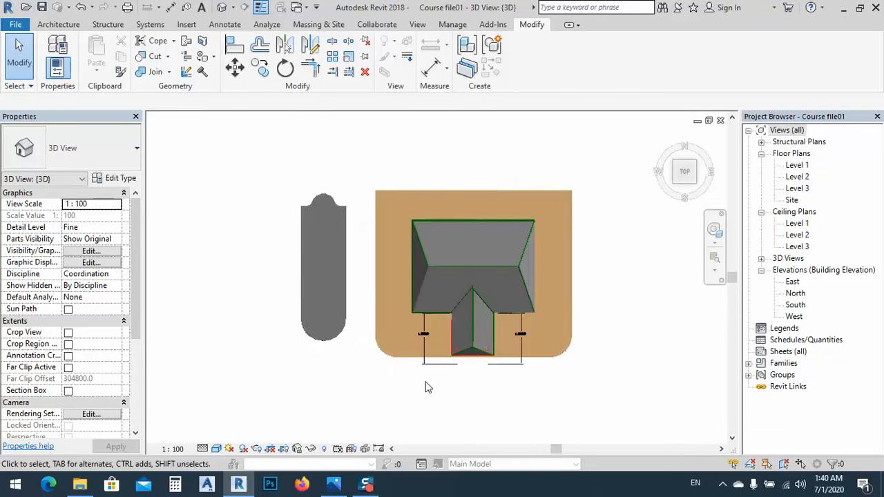
middle_click_drag(476, 382, 472, 304)
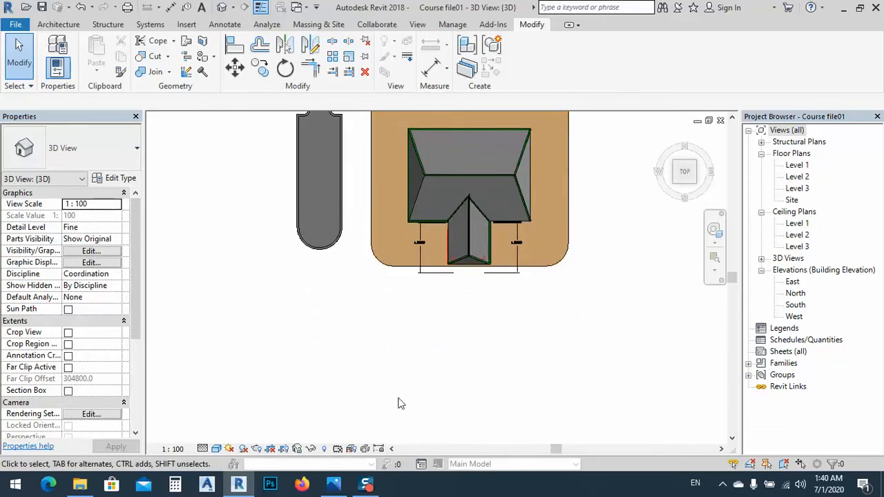
middle_click_drag(410, 336, 391, 312)
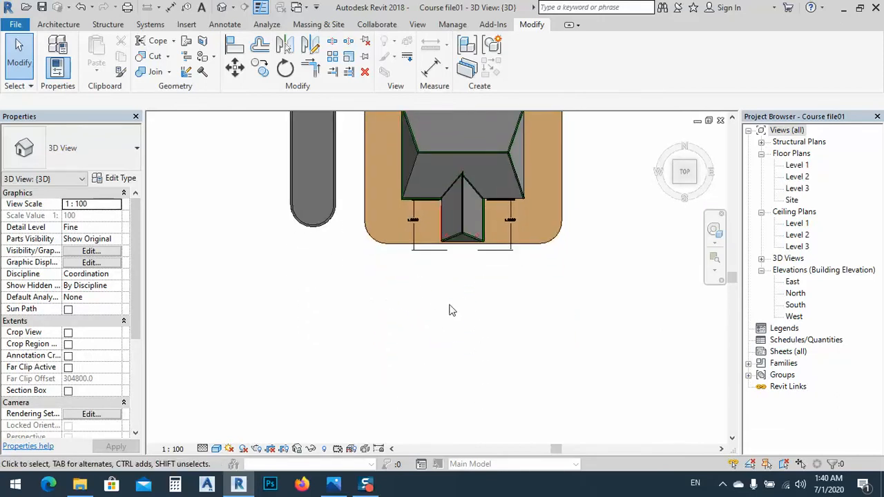
middle_click_drag(463, 345, 442, 306)
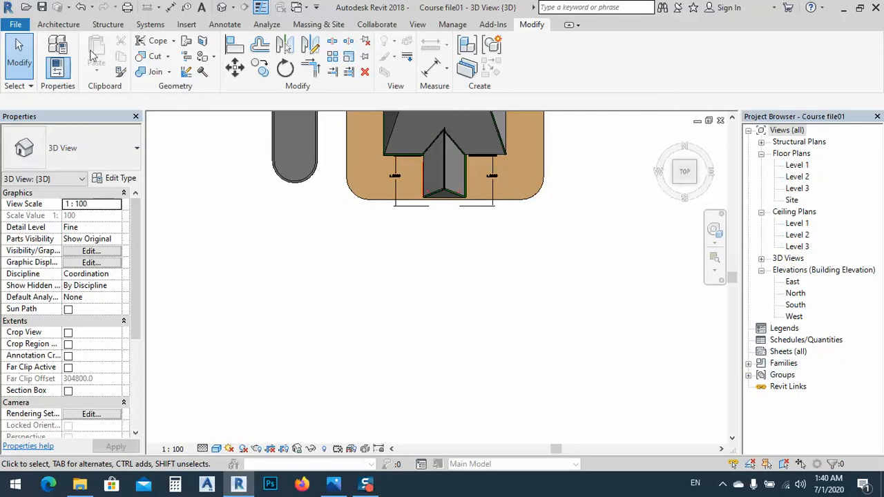
left_click(59, 25)
left_click(242, 75)
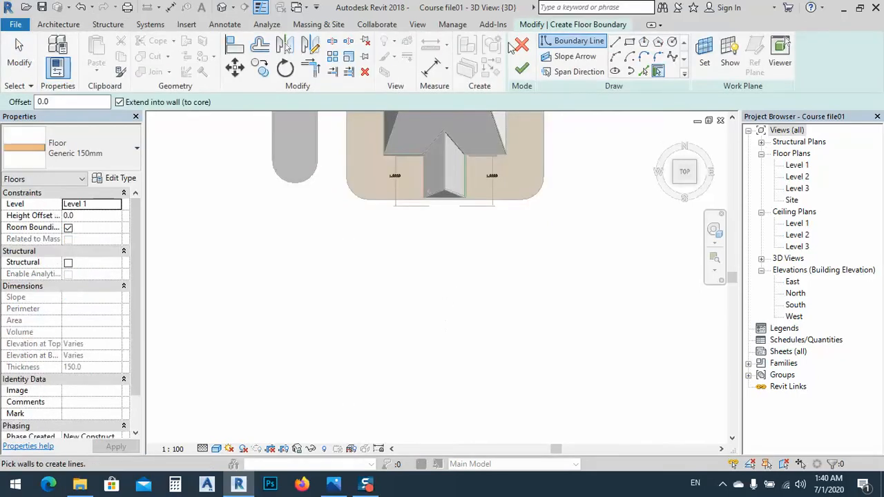
left_click(671, 43)
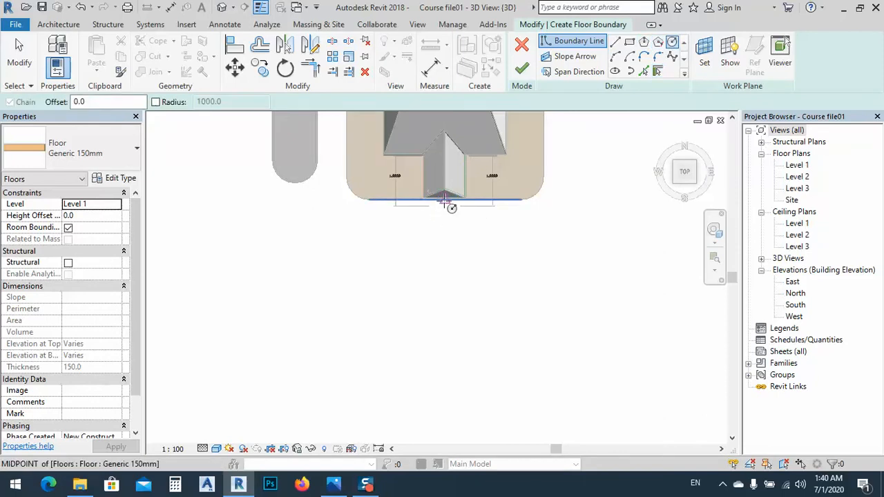
left_click(444, 198)
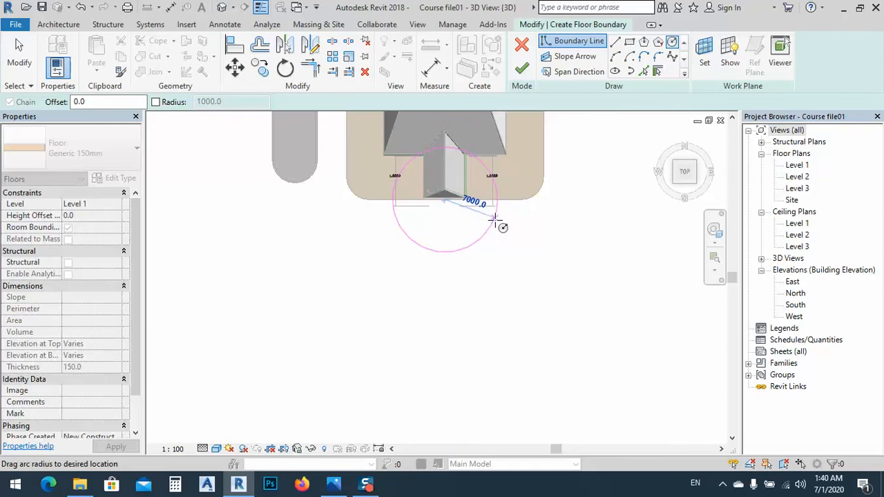
left_click(492, 231)
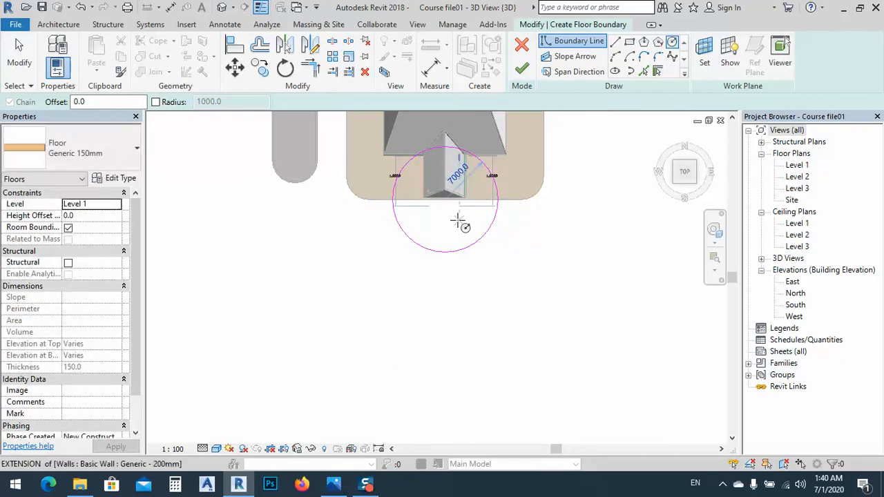
key("Escape")
Step: Move the circular floor boundary straight south until it lies clear of the house slab in front of the entrance
left_click(484, 247)
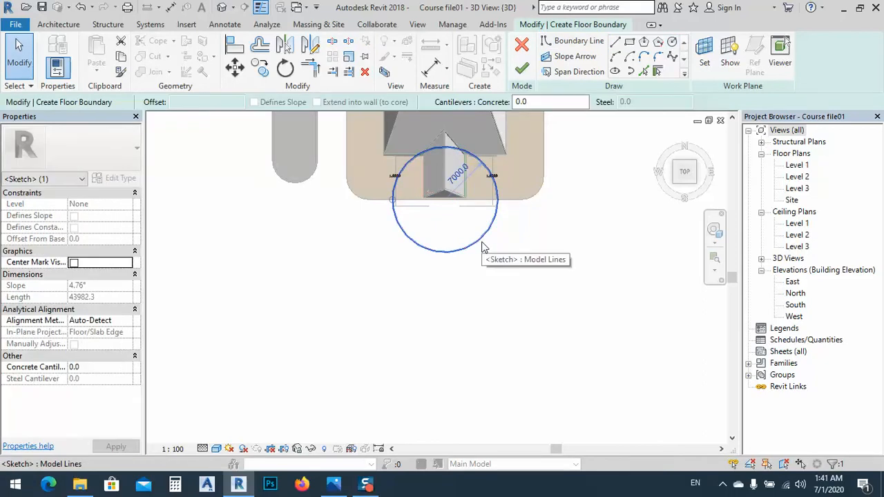
key("Down")
key("Down")
key("Down")
key("Down")
key("Down")
key("Down")
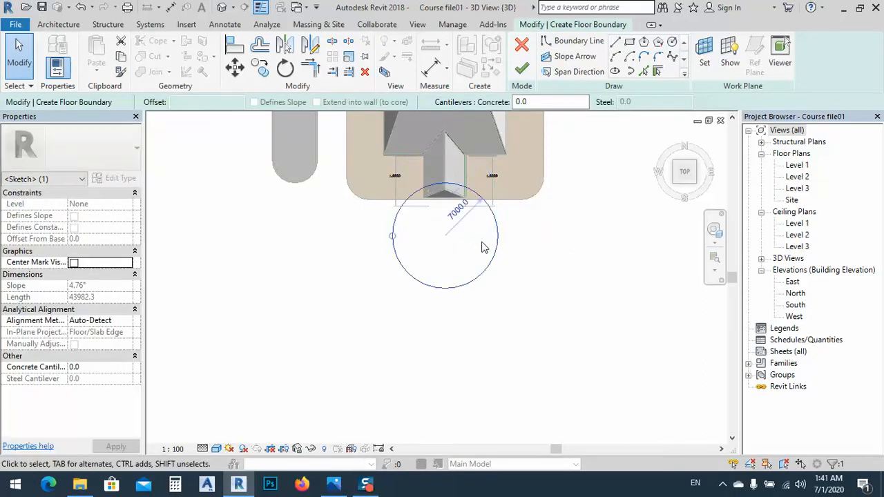
key("Down")
key("Down")
key("Down")
key("Down")
key("Down")
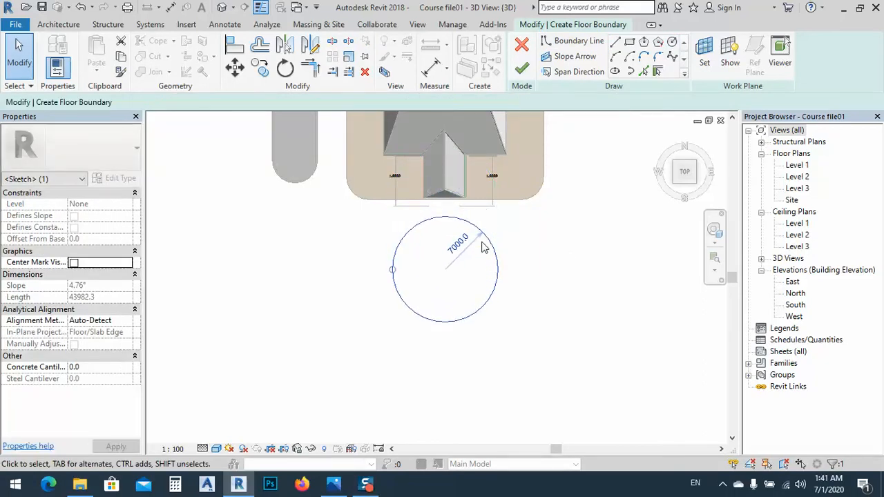
key("Down")
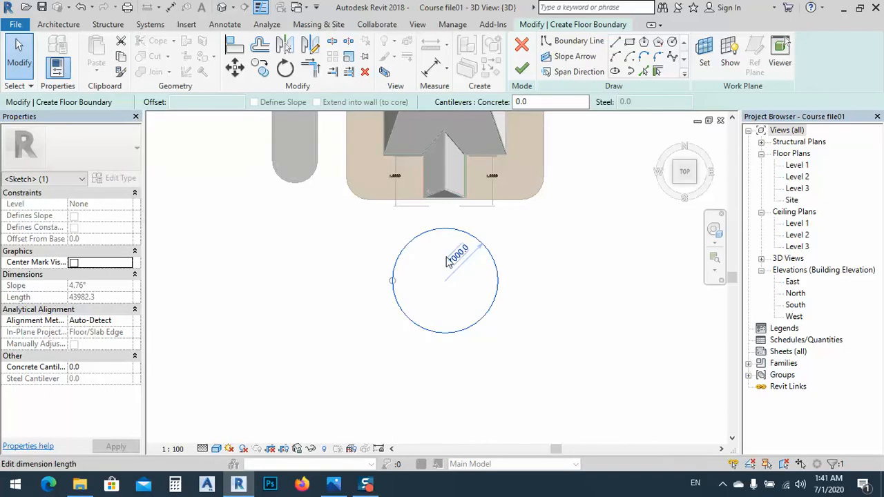
Step: Set the circle's radius to 4000 mm and nudge it slightly farther south from the entrance
left_click(452, 255)
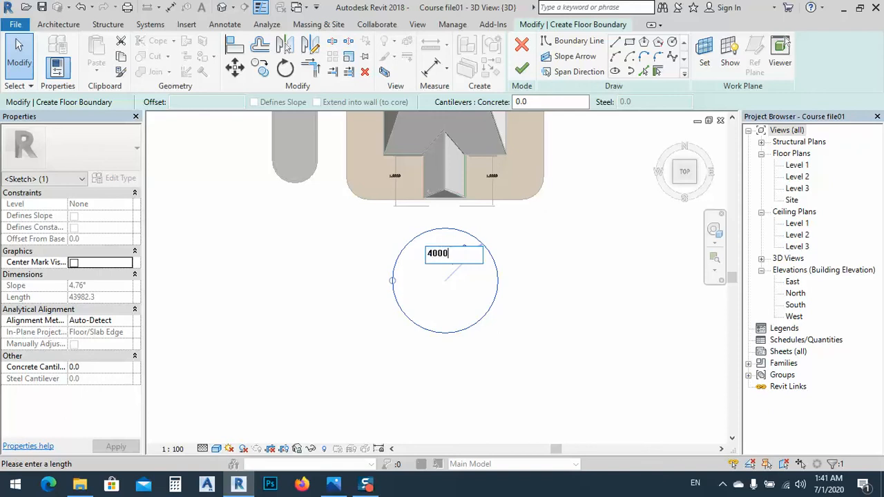
key("Return")
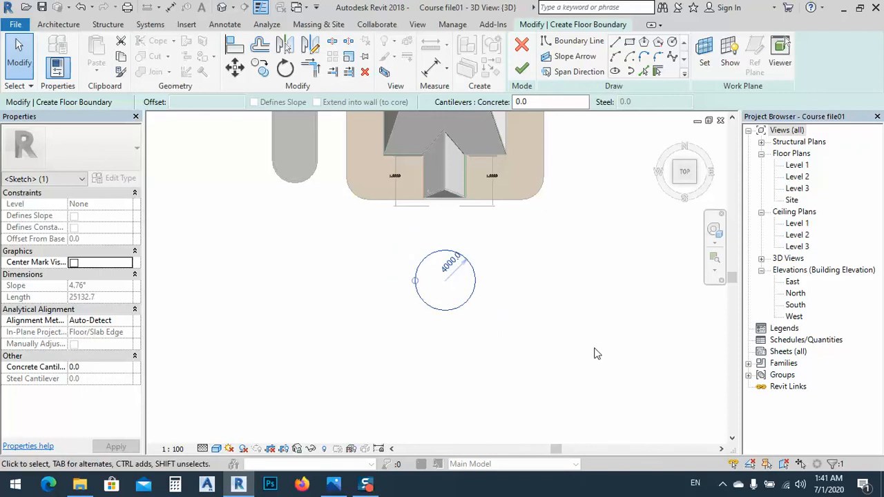
key("Down")
key("Down")
key("Down")
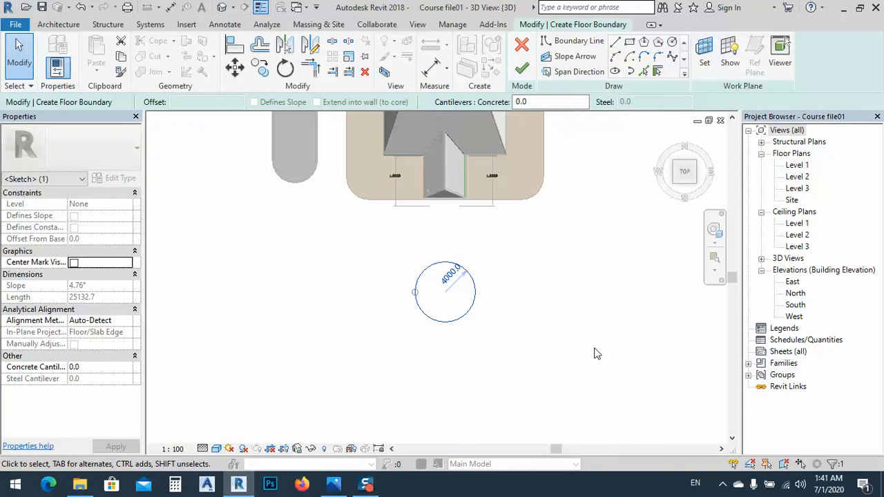
left_click(525, 299)
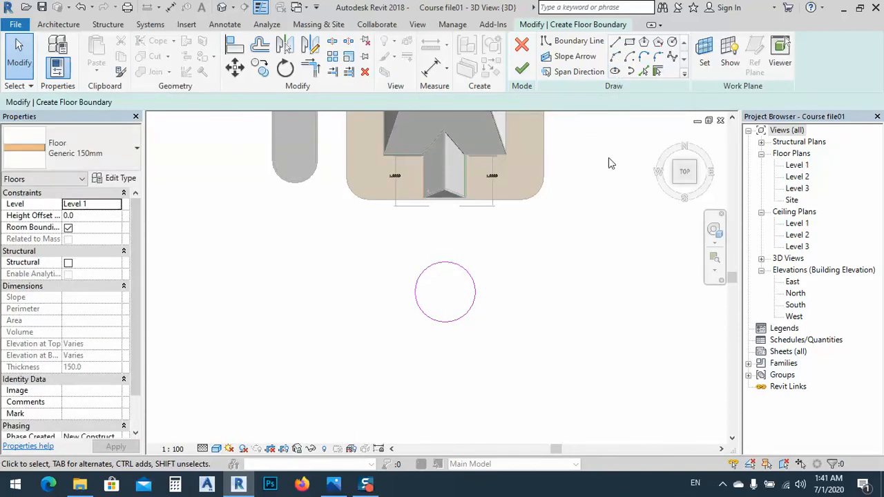
Step: Create a concentric outer boundary circle by offsetting the 4000 mm circle outward by 6000 mm with Pick Lines
middle_click_drag(460, 303, 404, 258)
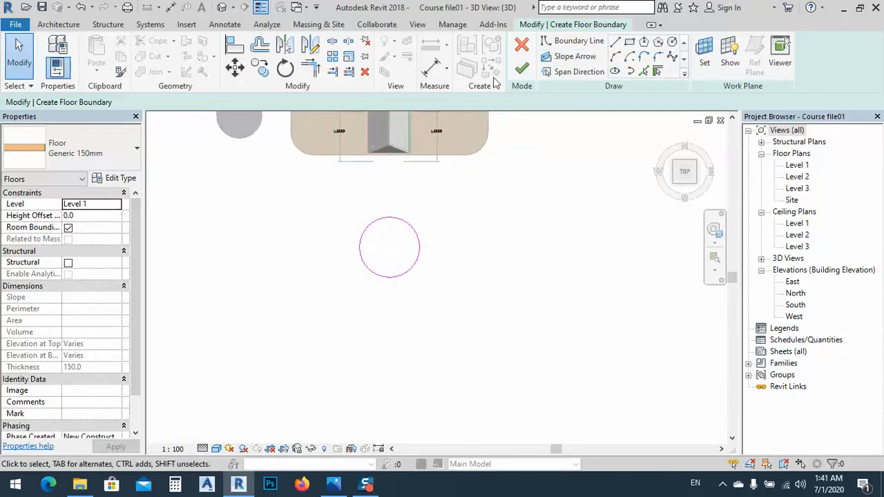
left_click(645, 72)
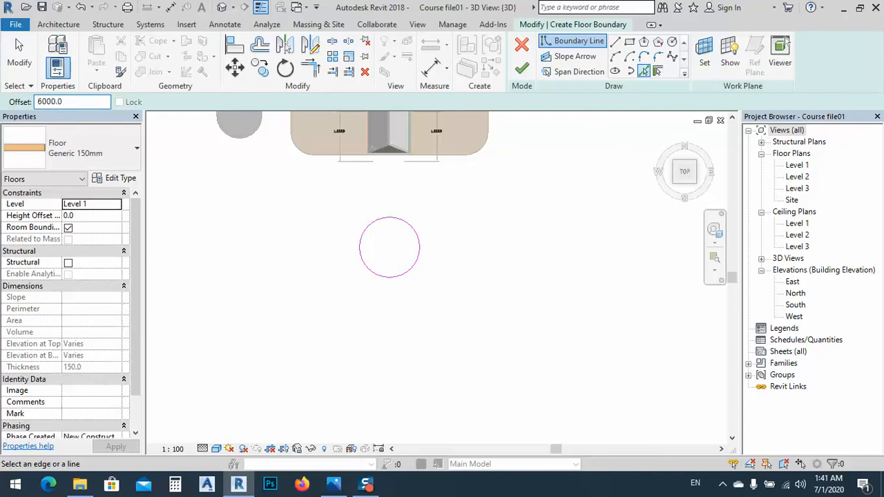
left_click(412, 278)
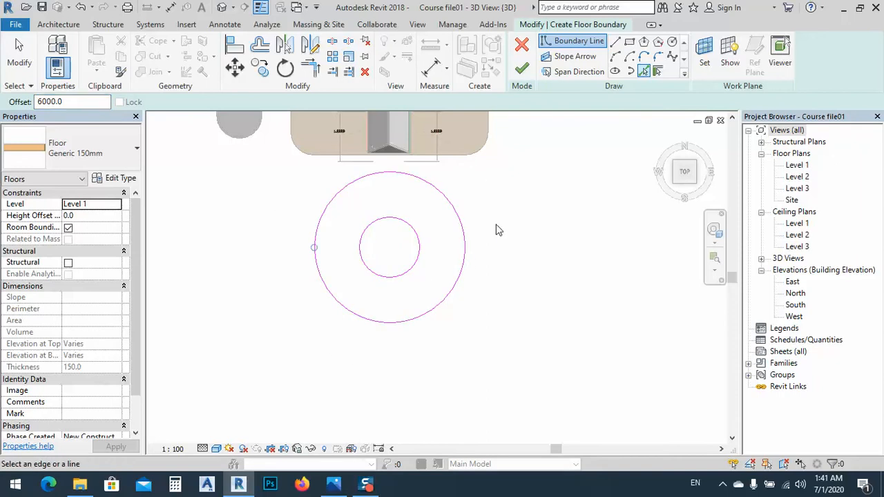
middle_click_drag(532, 200, 434, 261)
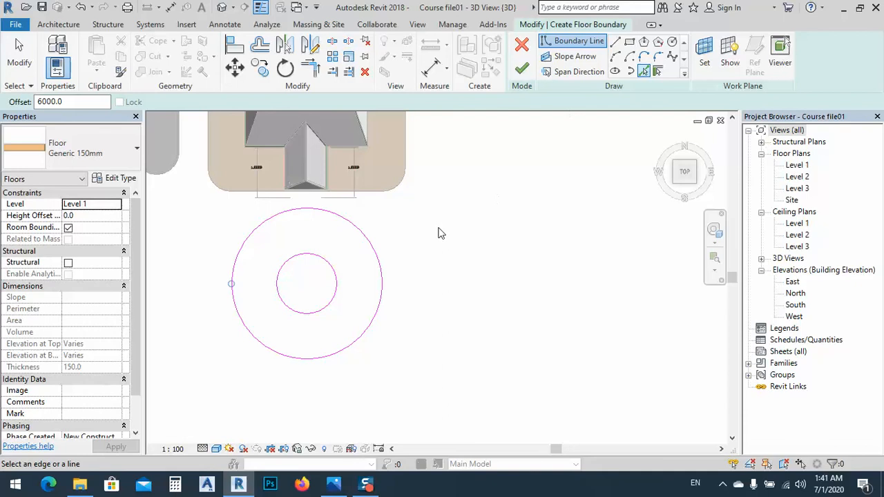
scroll(419, 243, "down", 3)
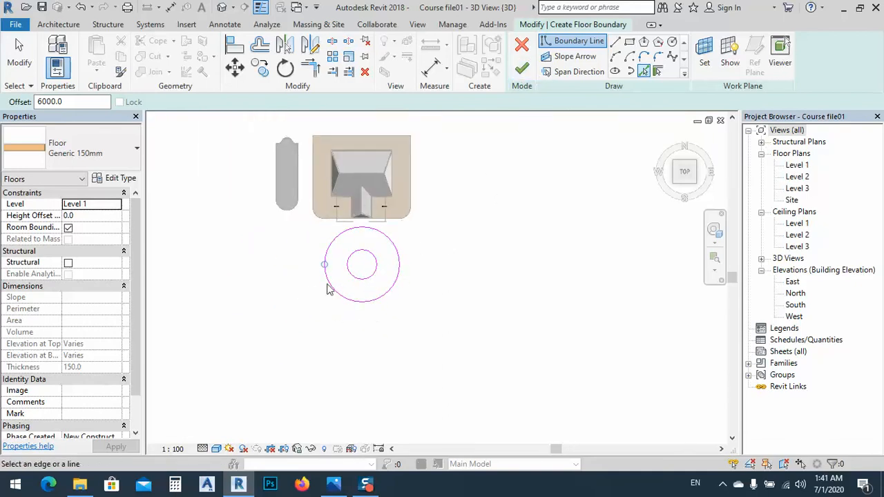
left_click(616, 41)
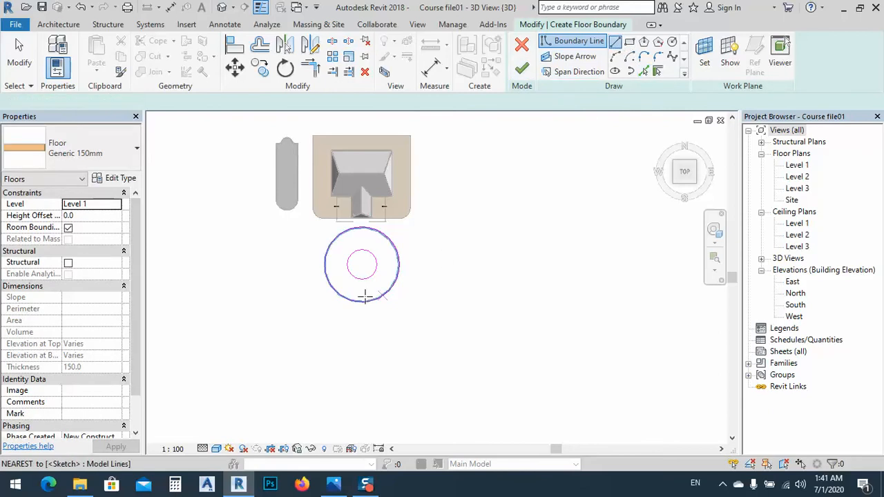
left_click(399, 264)
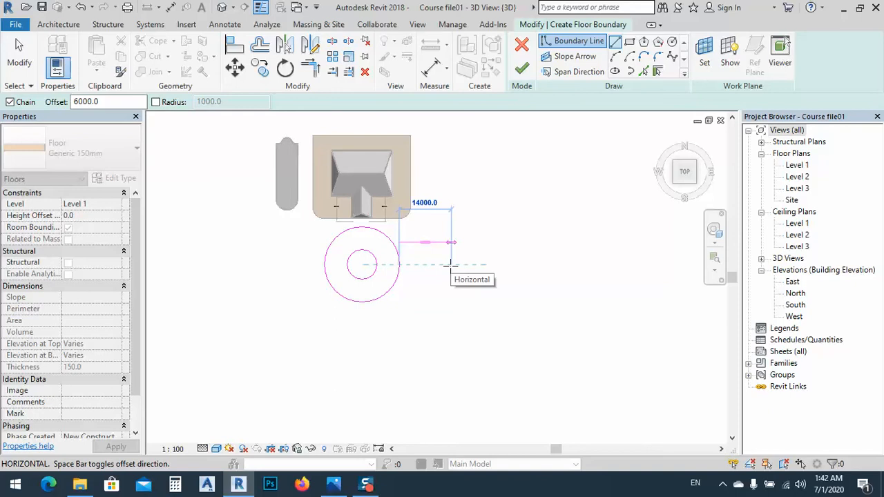
key("Escape")
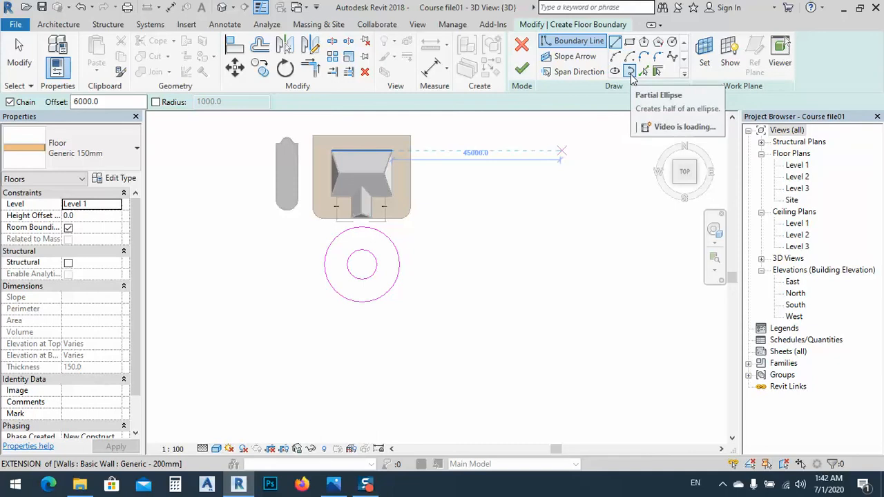
left_click(615, 57)
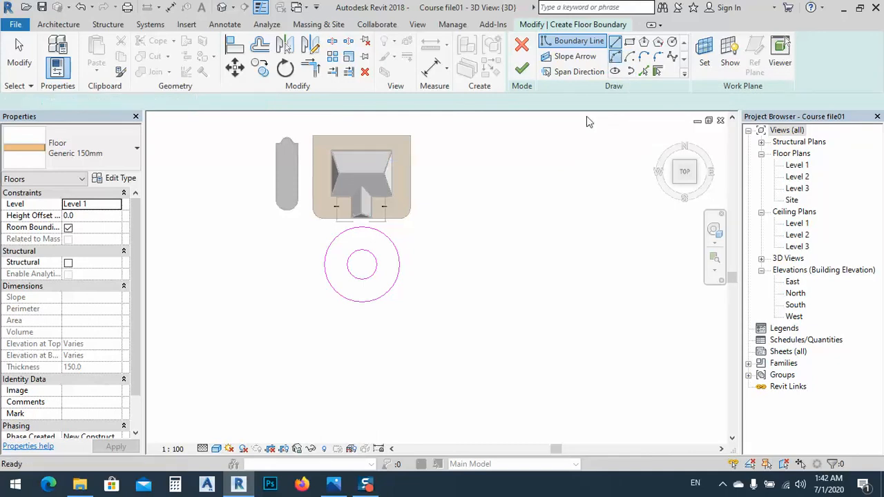
left_click(400, 265)
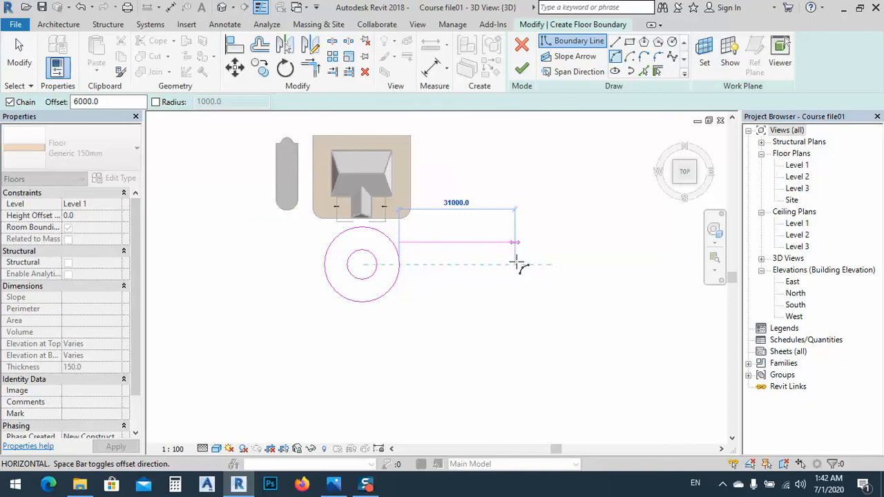
key("Escape")
key("Escape")
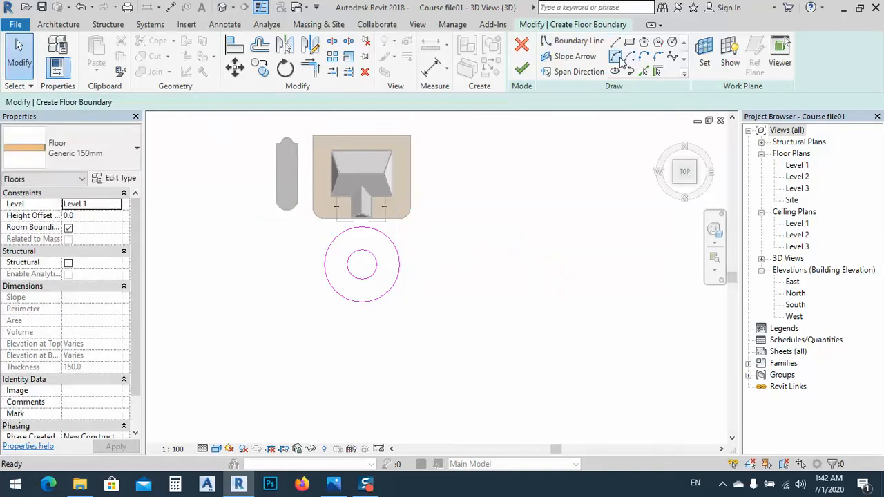
left_click(616, 58)
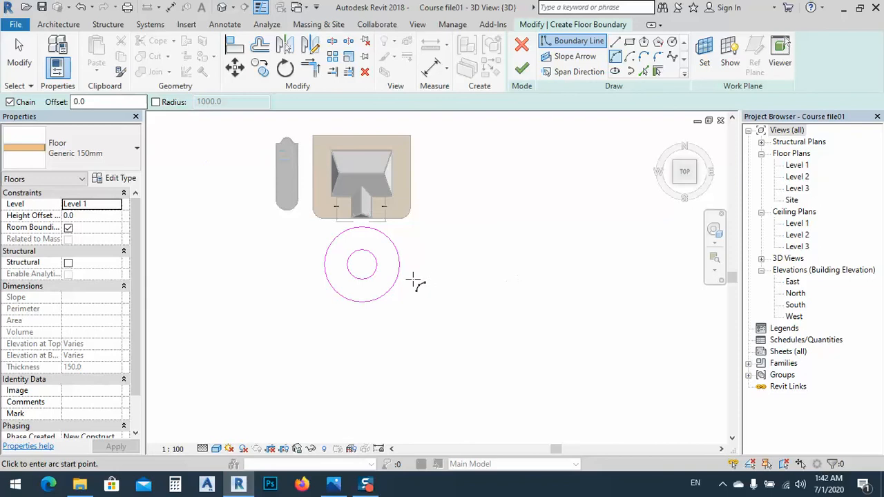
left_click(399, 264)
left_click(483, 264)
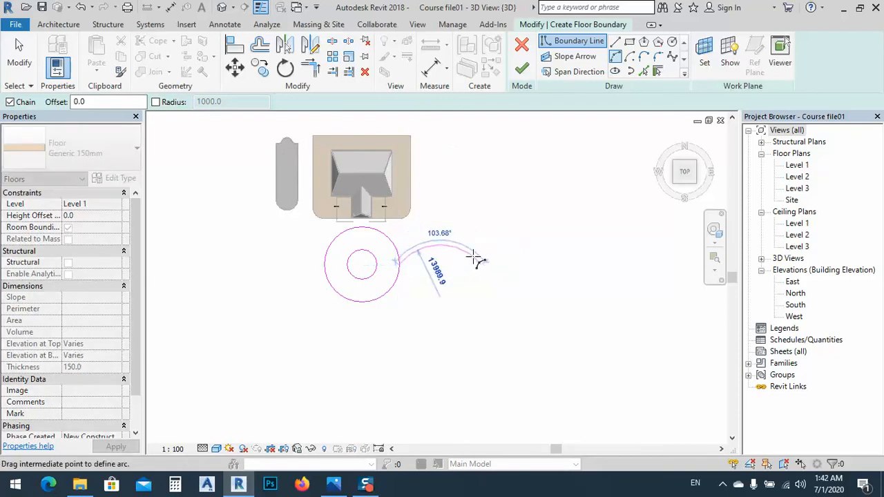
key("Escape")
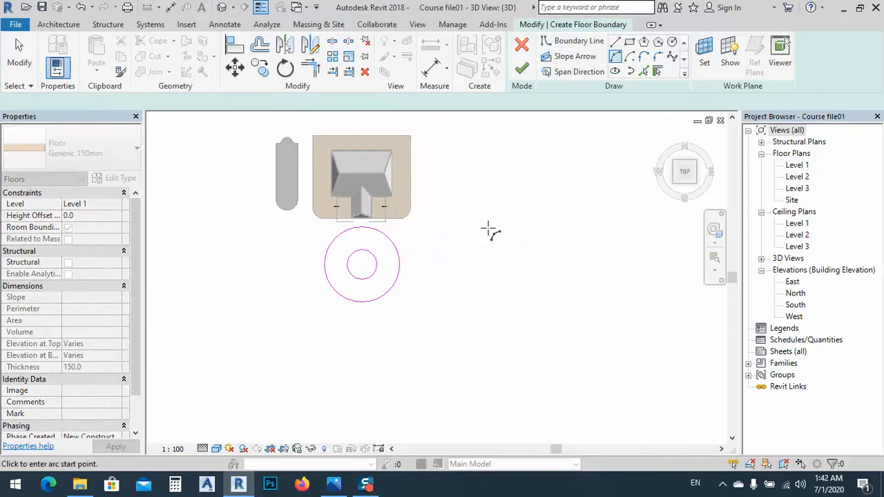
Step: Try a three-point arc running northeast from the outer circle's east point, and delete it
left_click(400, 265)
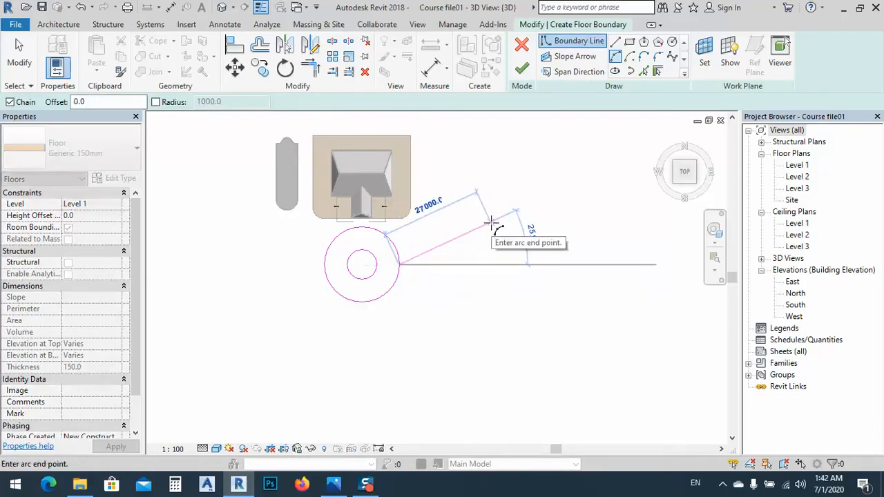
left_click(486, 218)
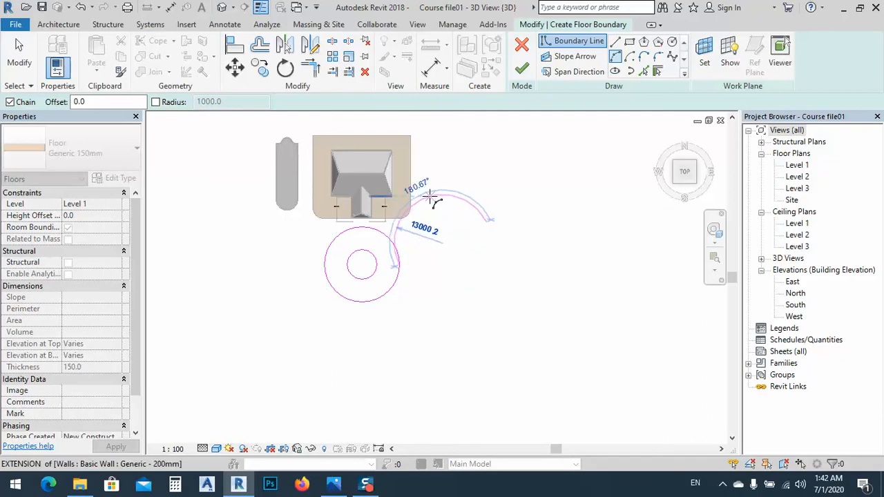
left_click(444, 228)
key("Escape")
key("Escape")
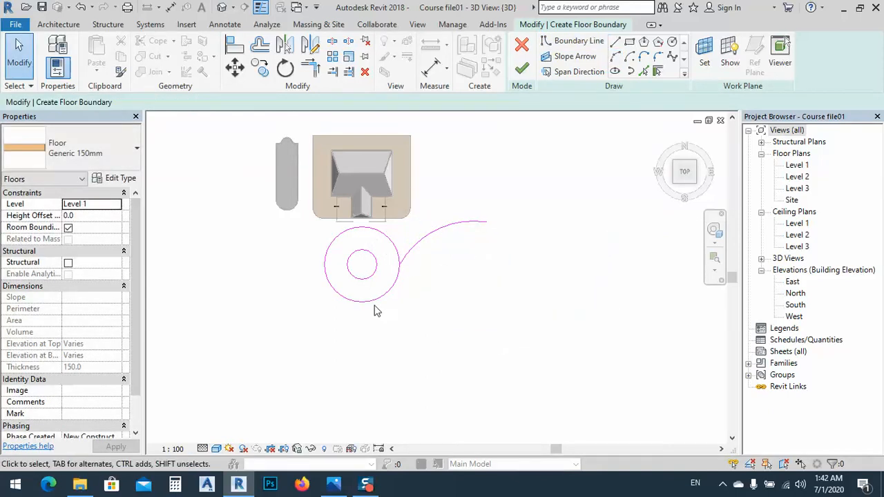
left_click(424, 242)
key("Delete")
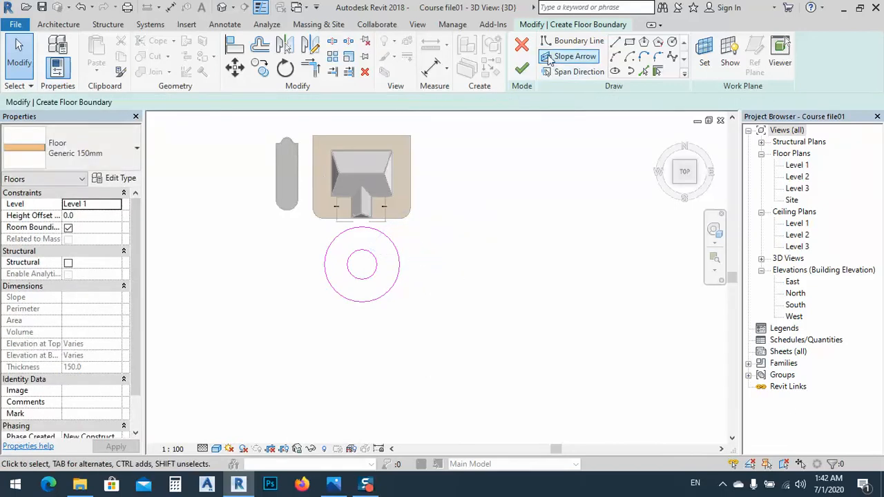
Step: Sketch a straight boundary line about 64000 mm long running due south from the outer circle's southernmost point
left_click(615, 41)
left_click(357, 299)
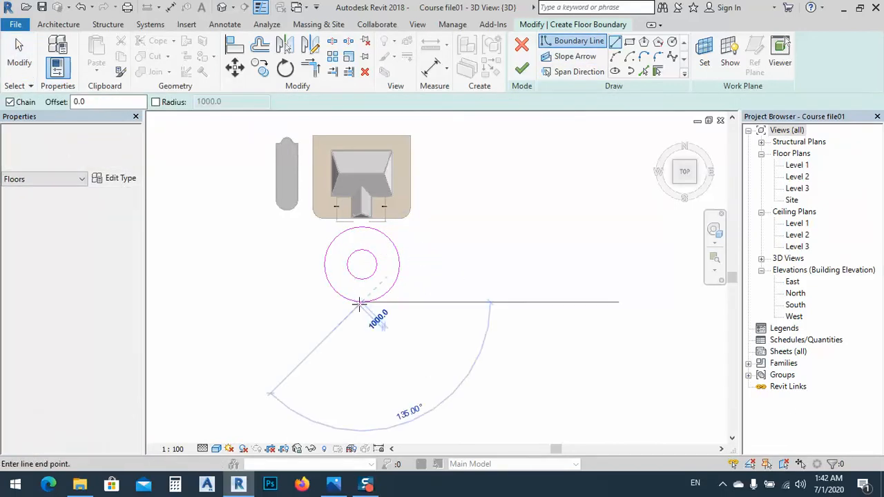
scroll(356, 310, "down", 5)
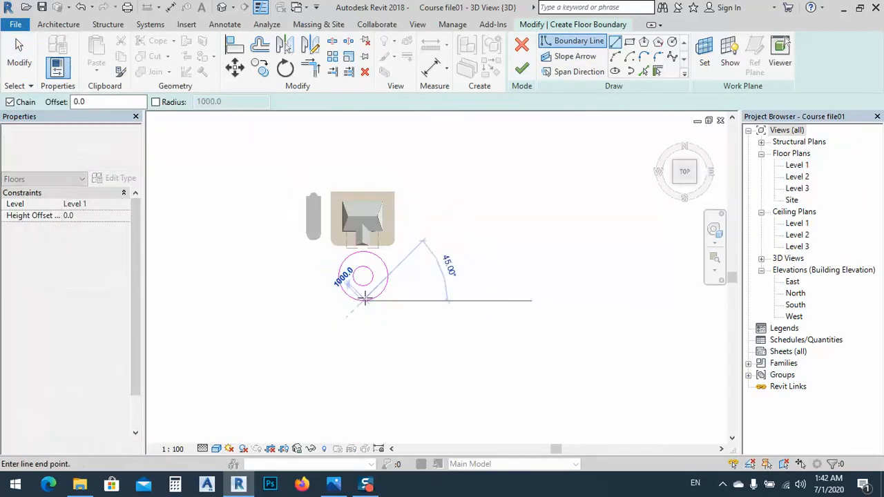
left_click(363, 386)
key("Escape")
scroll(371, 318, "up", 2)
key("Escape")
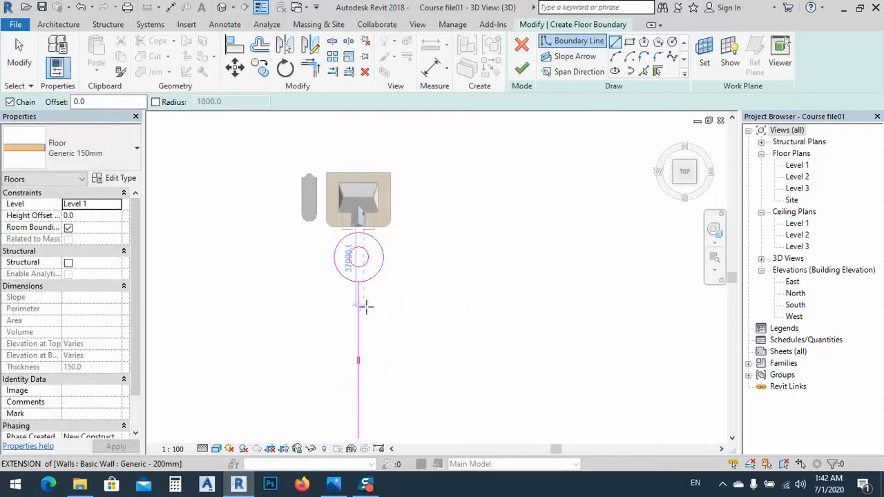
Step: Offset the straight line by 3000 mm to both its east and west sides with Pick Lines
scroll(363, 304, "up", 3)
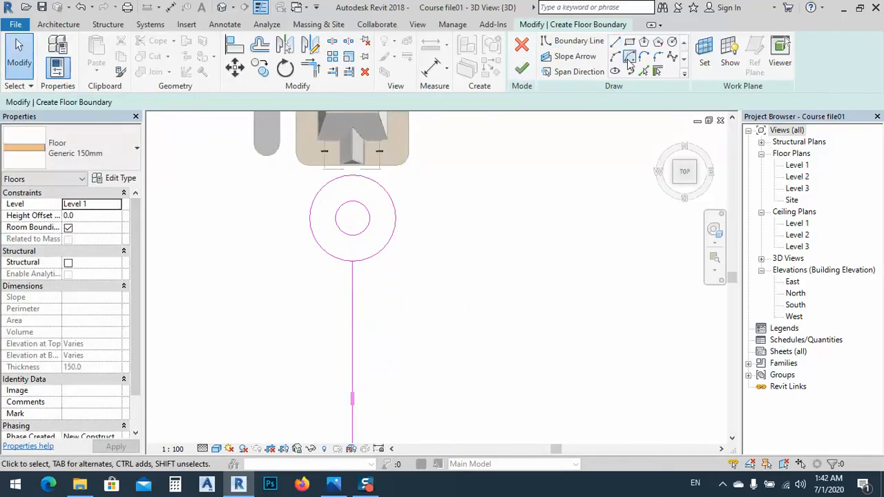
left_click(643, 72)
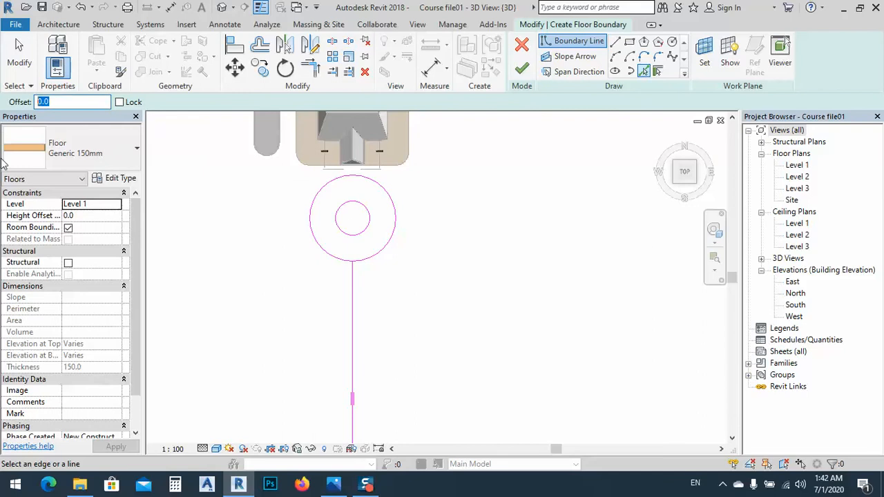
type("300")
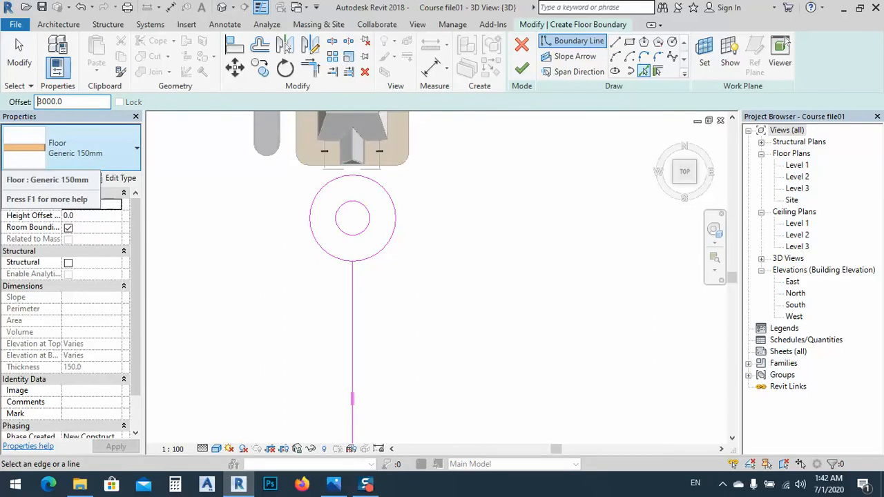
left_click(355, 298)
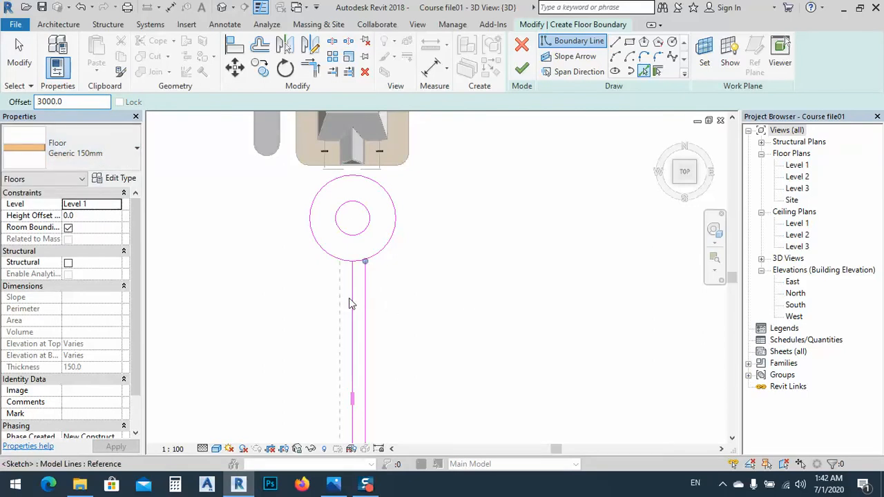
left_click(348, 299)
scroll(347, 298, "up", 2)
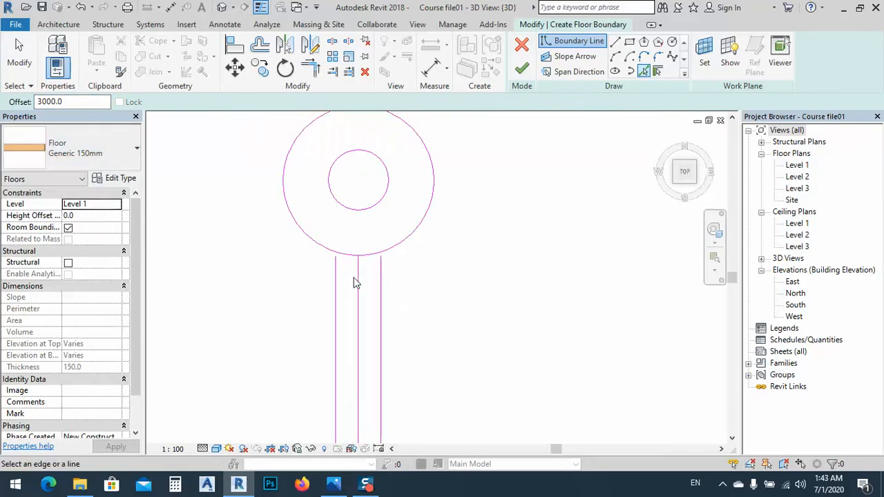
Step: Undo the extra offset line and delete the path's centre line, keeping only the two edge lines
left_click(359, 289)
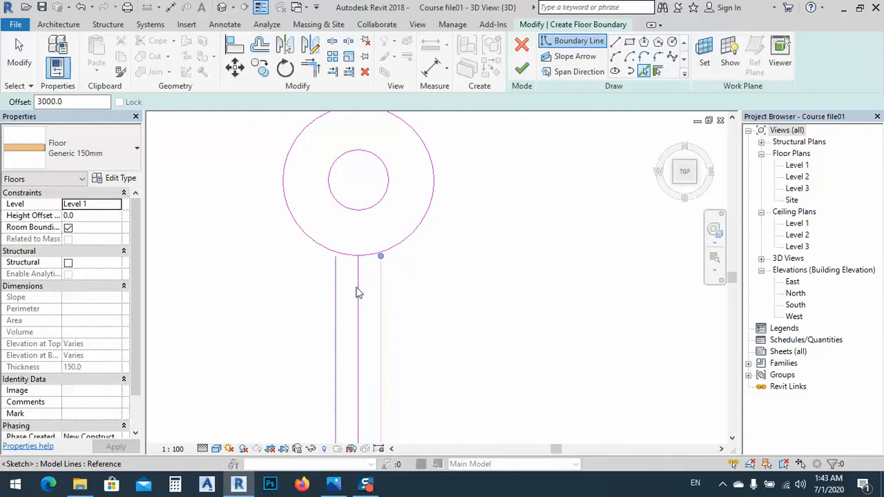
key("Escape")
key("Escape")
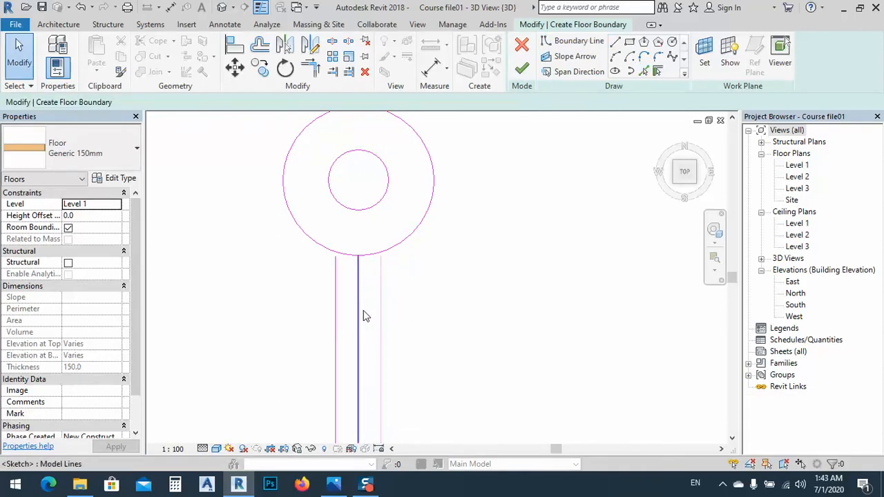
key("ctrl+z")
left_click(359, 316)
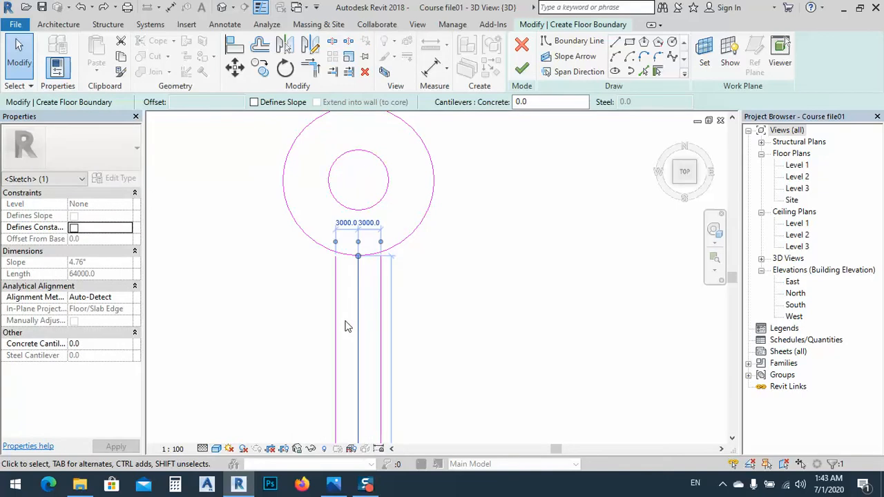
key("Delete")
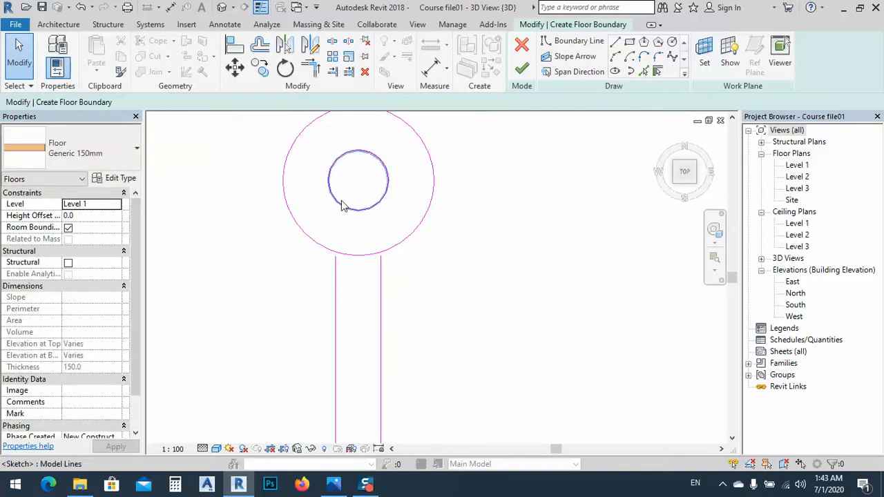
Step: Split the outer circle near its southernmost point, between the two path edge lines
middle_click_drag(342, 206, 357, 251)
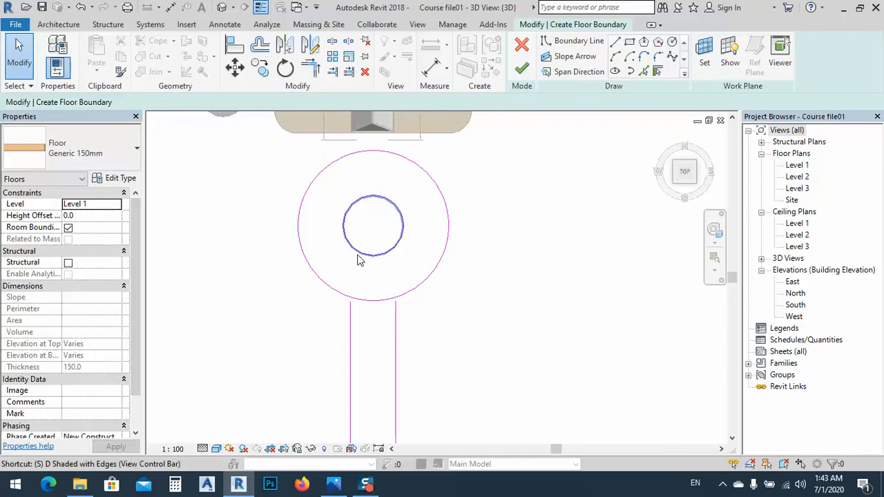
key("s")
key("l")
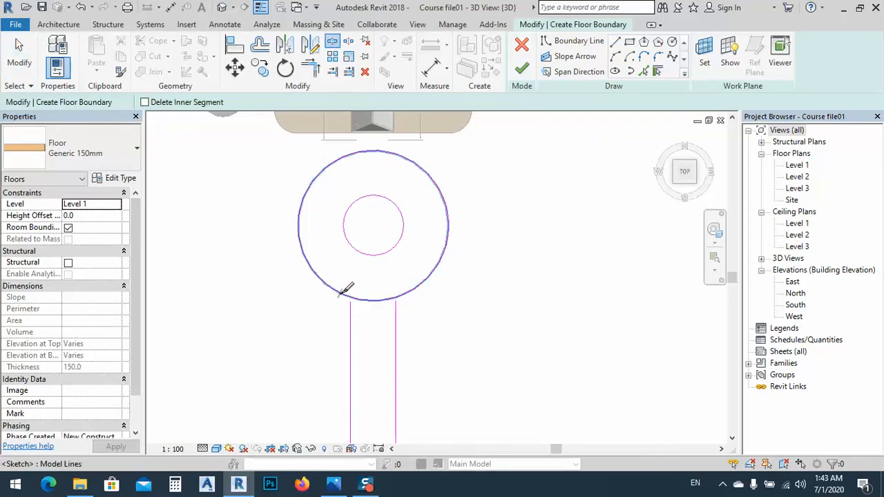
left_click(368, 295)
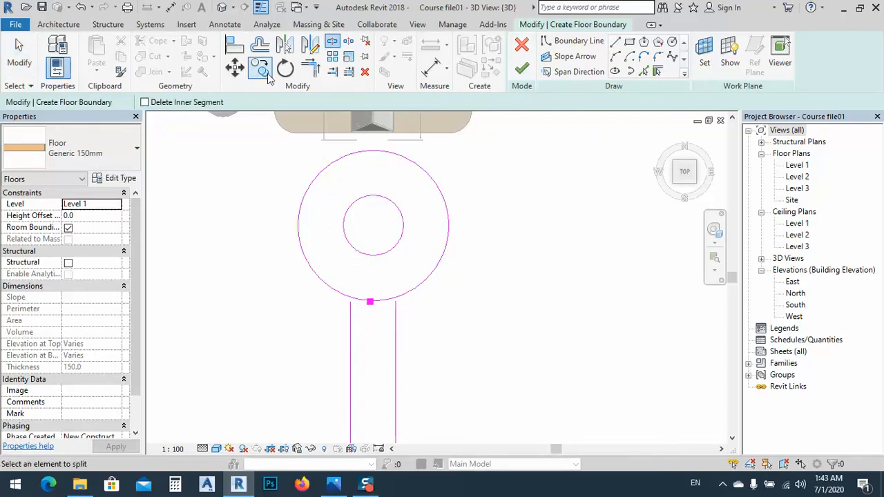
Step: Trim the split outer circle to corners with the west and east path edges, opening the ring into the path
left_click(319, 67)
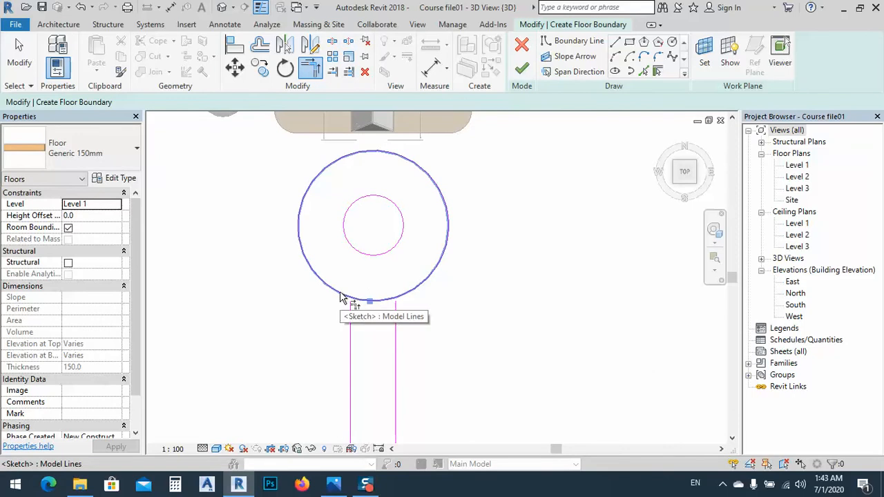
left_click(350, 311)
left_click(350, 312)
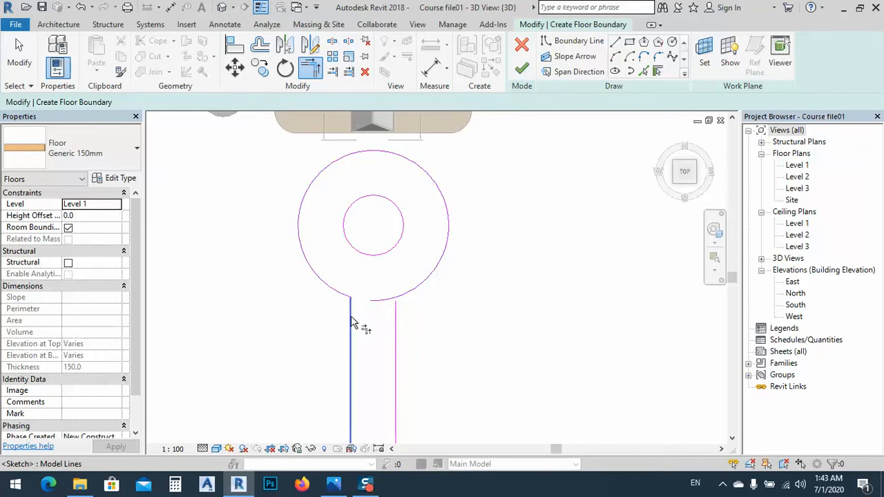
left_click(396, 316)
left_click(413, 295)
Step: Fillet the corner between the east path edge and the outer circle with a radius of about 8800 mm
scroll(393, 311, "up", 2)
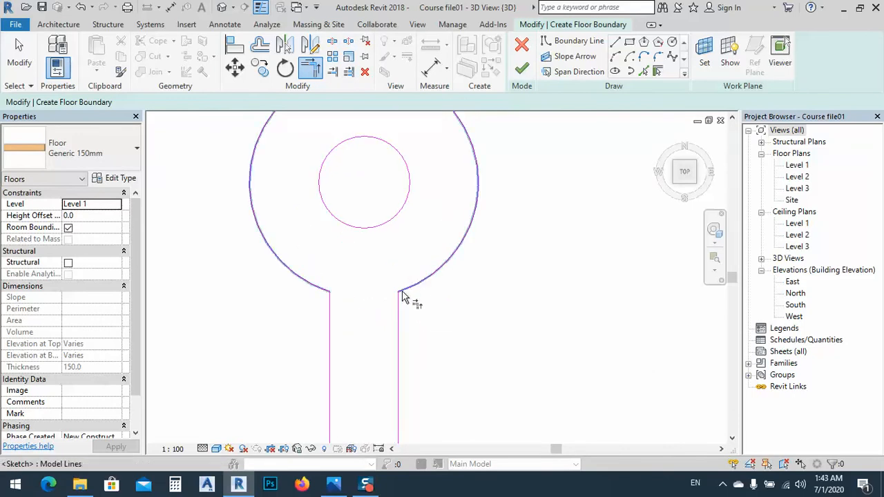
scroll(397, 304, "up", 2)
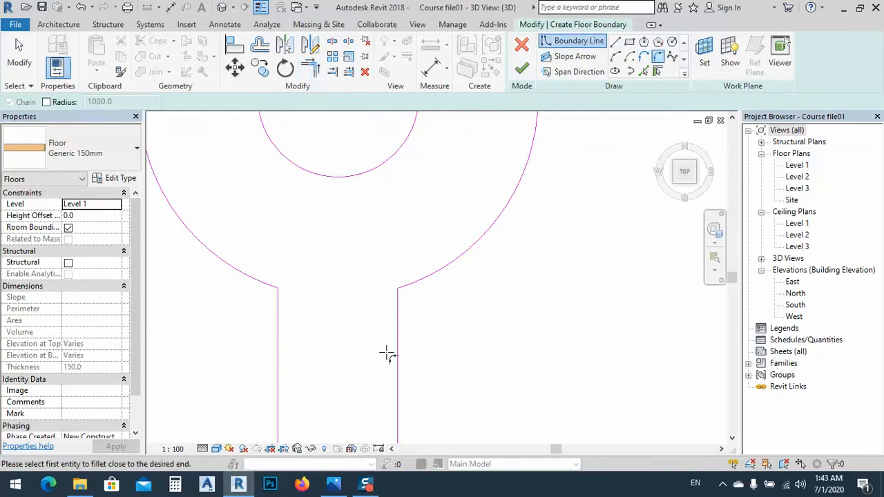
left_click(444, 268)
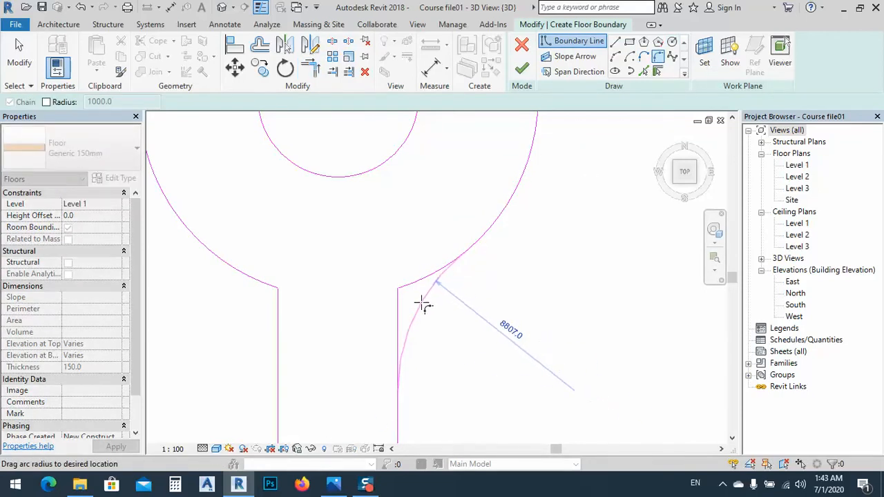
left_click(417, 314)
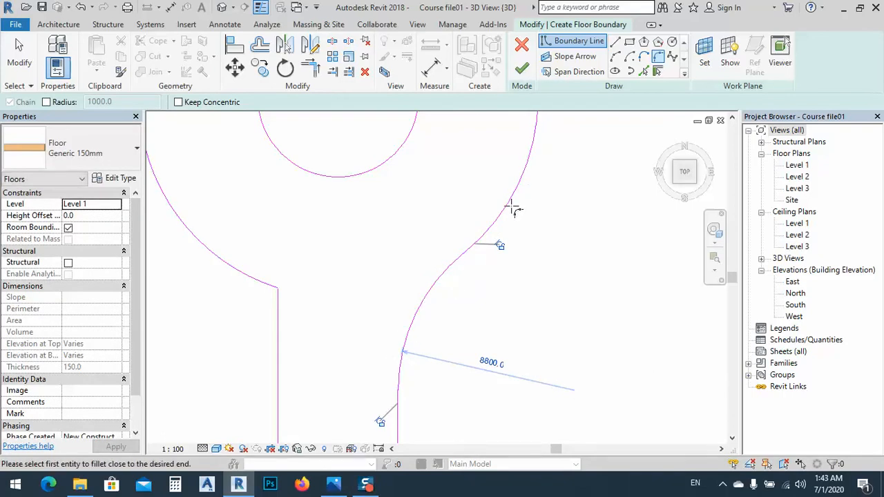
Step: Fillet the corner between the west path edge and the outer circle with a radius of about 10800 mm
scroll(429, 303, "down", 3)
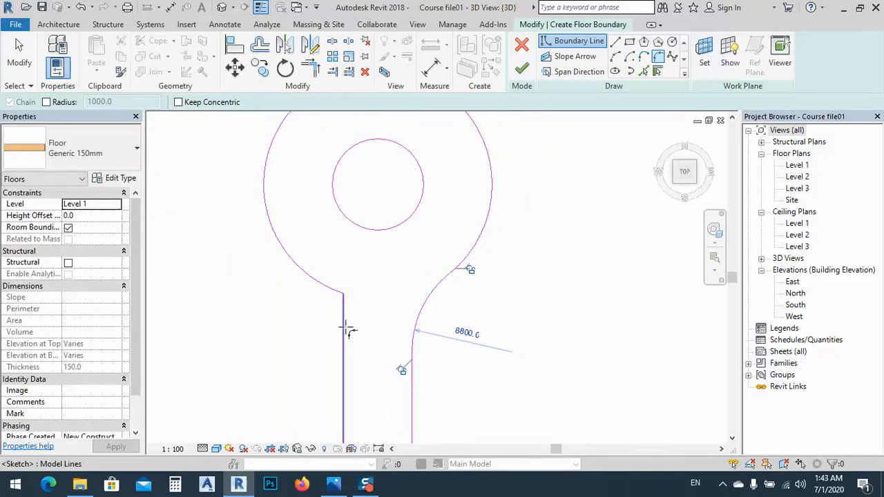
left_click(343, 330)
left_click(326, 289)
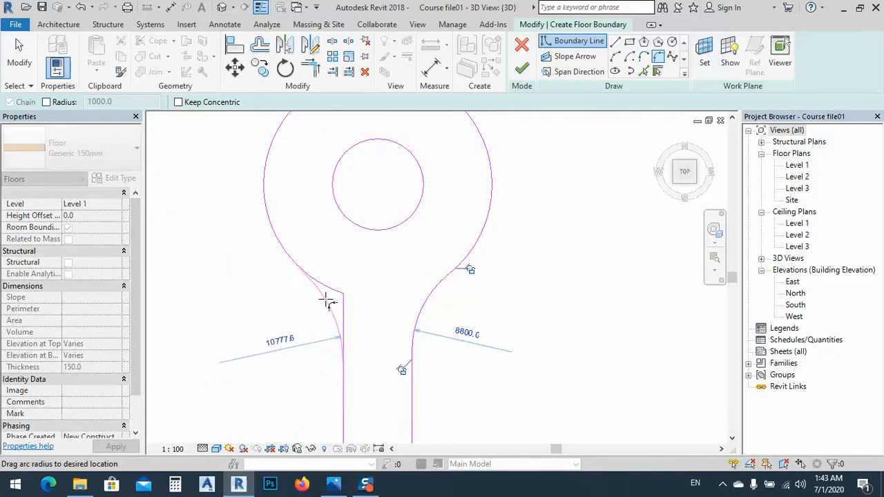
left_click(328, 302)
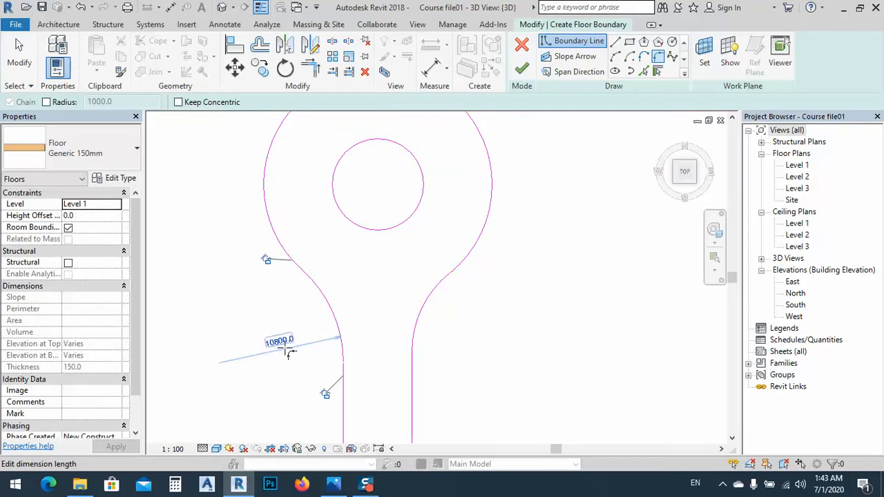
key("Escape")
key("Escape")
Step: Set the radius of both fillet arcs joining the ring to the path to 8000 mm
left_click(337, 324)
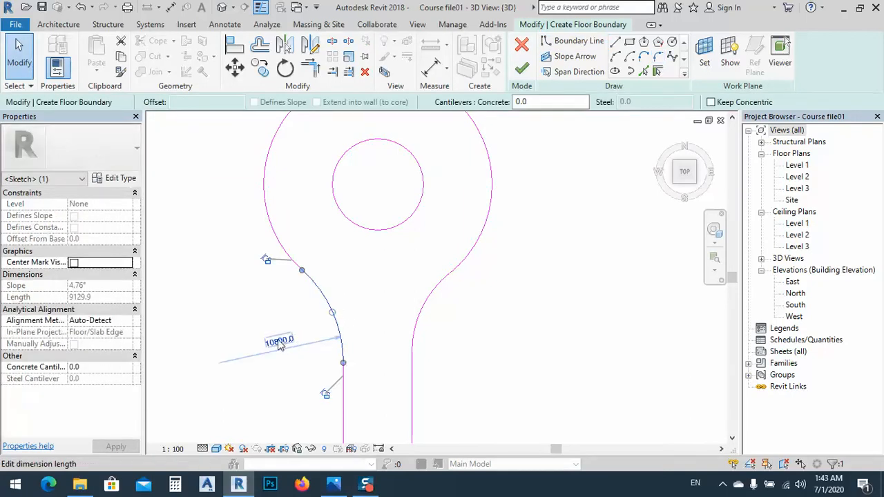
left_click(280, 342)
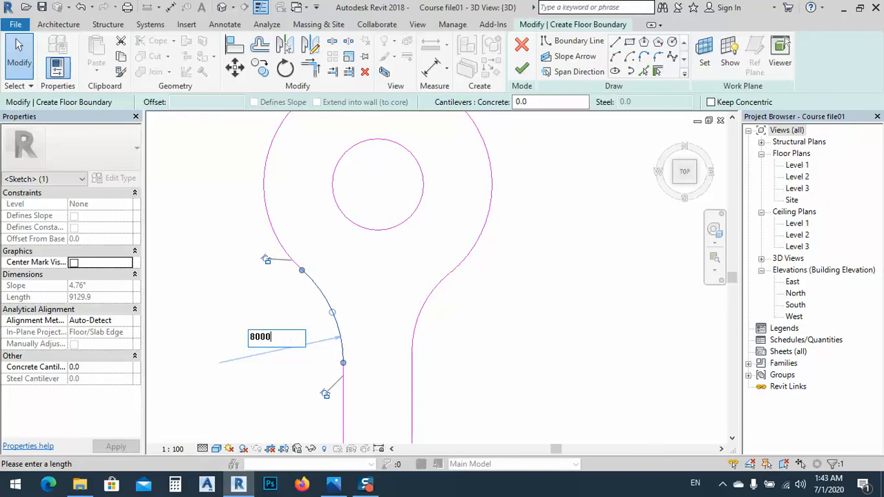
key("Return")
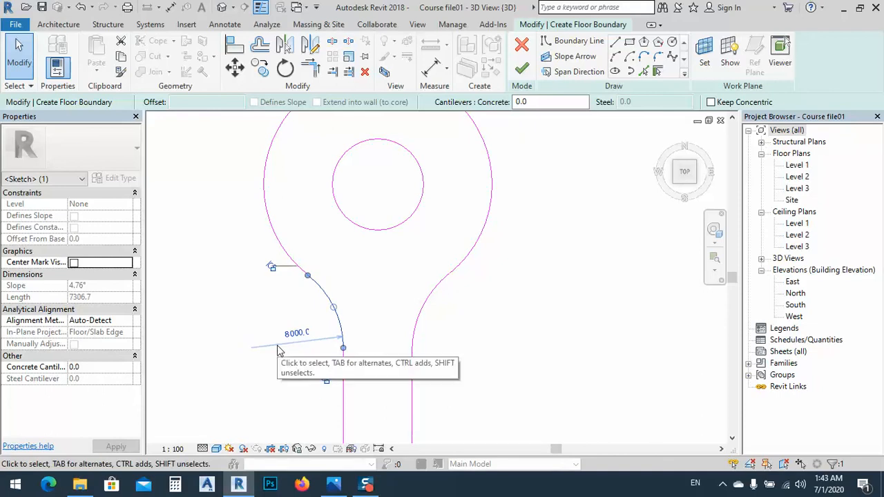
left_click(422, 315)
left_click(464, 334)
type("8000")
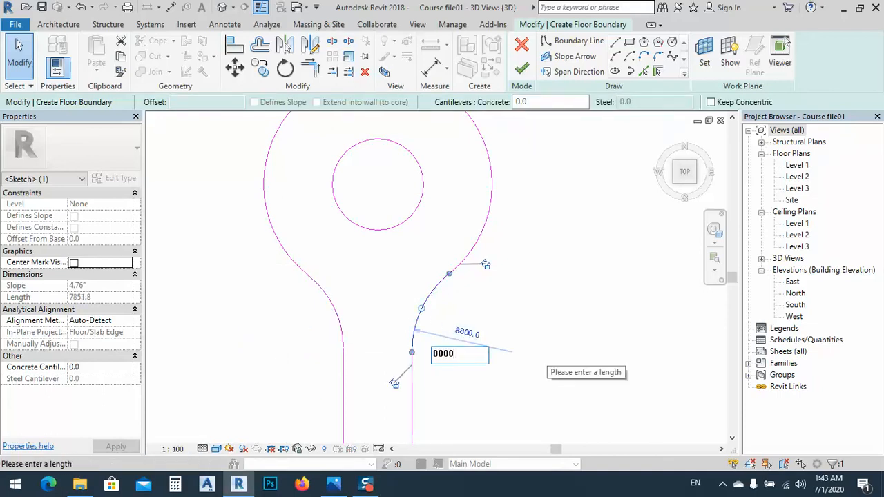
key("Return")
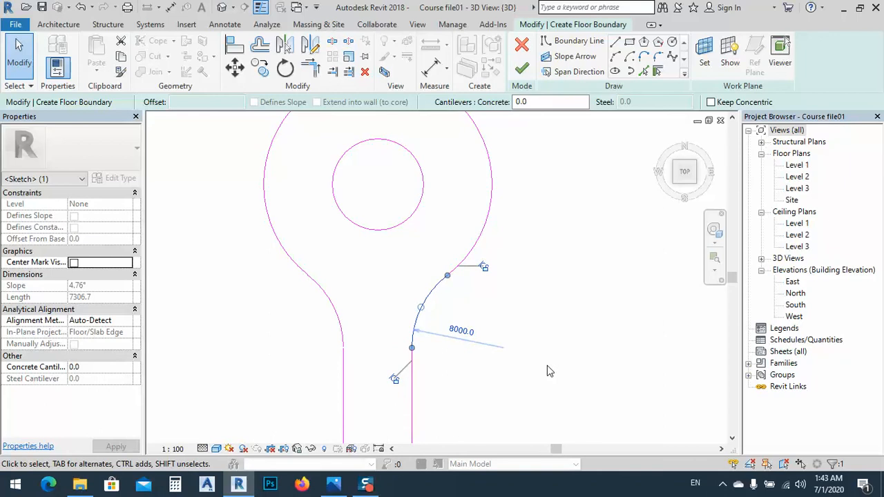
left_click(410, 276)
Step: Shorten the west and east path edge lines to 25000 mm by moving their southern ends north
scroll(386, 339, "down", 2)
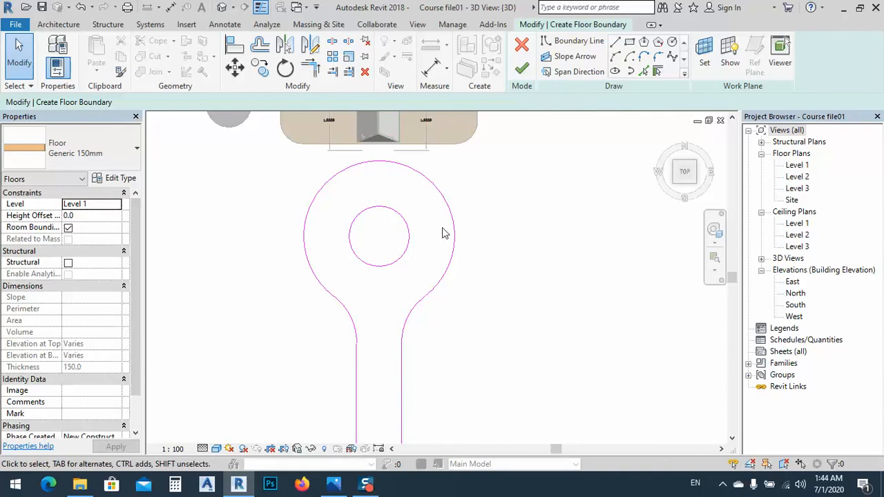
middle_click_drag(326, 233, 437, 257)
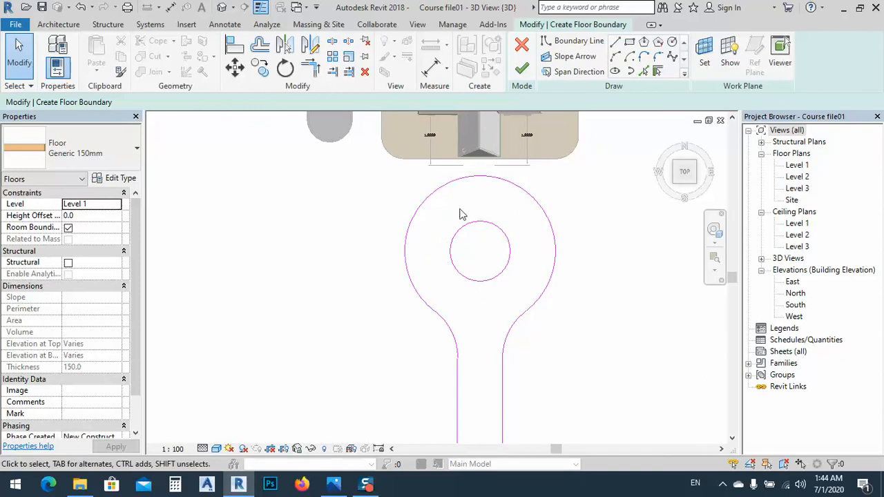
middle_click_drag(482, 288, 476, 290)
scroll(479, 295, "down", 2)
middle_click_drag(474, 258, 474, 272)
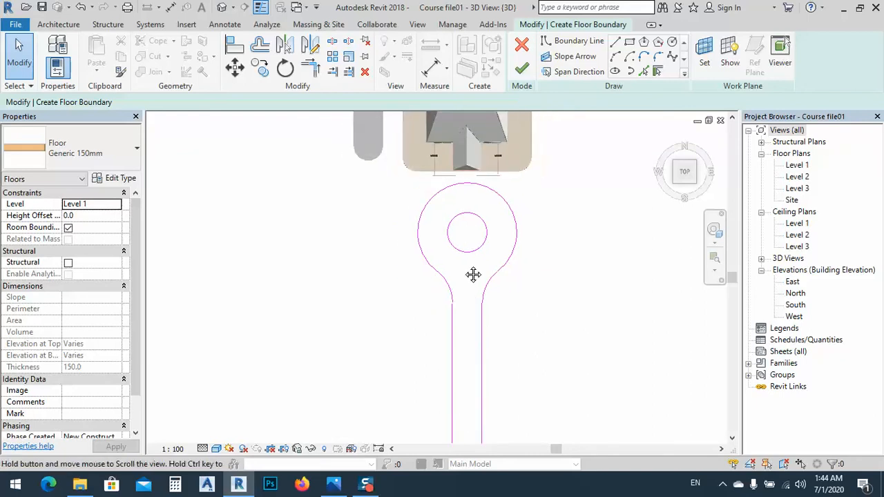
scroll(474, 272, "down", 3)
left_click_drag(503, 311, 414, 337)
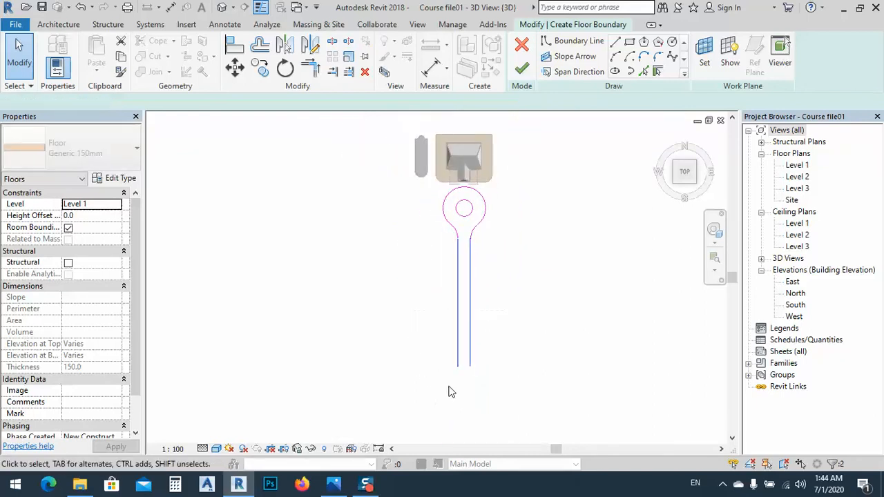
left_click(458, 365)
left_click(456, 386)
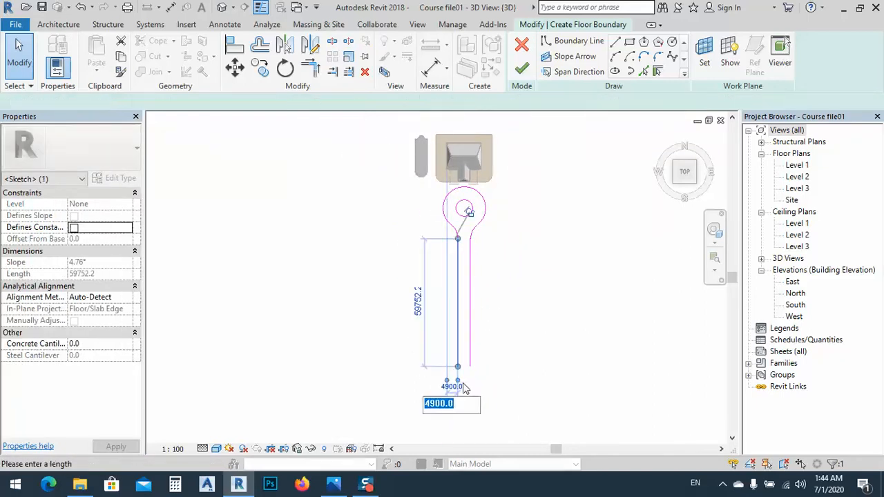
left_click(494, 383)
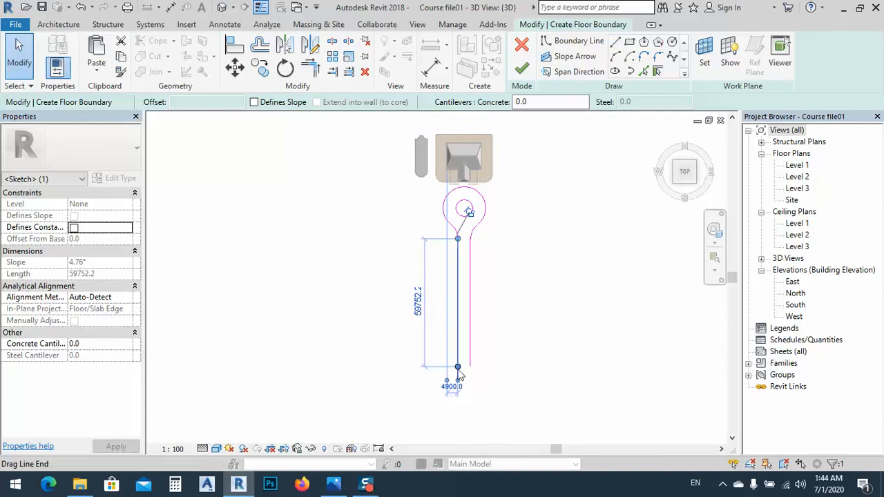
mouse_move(457, 364)
left_mouse_down()
mouse_move(456, 297)
mouse_move(470, 306)
left_mouse_up()
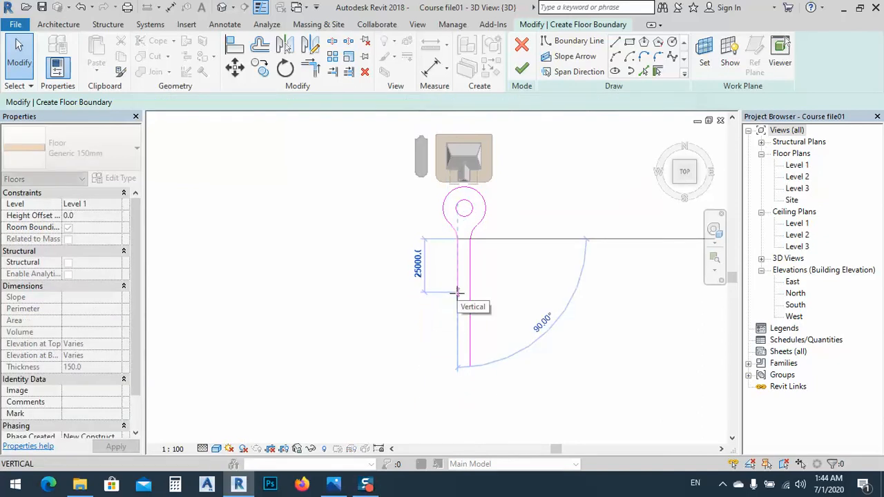
left_click(471, 340)
left_click_drag(470, 366, 469, 292)
Step: Close the path's south end with a straight boundary line between both edges and finish the floor sketch
scroll(463, 288, "up", 5)
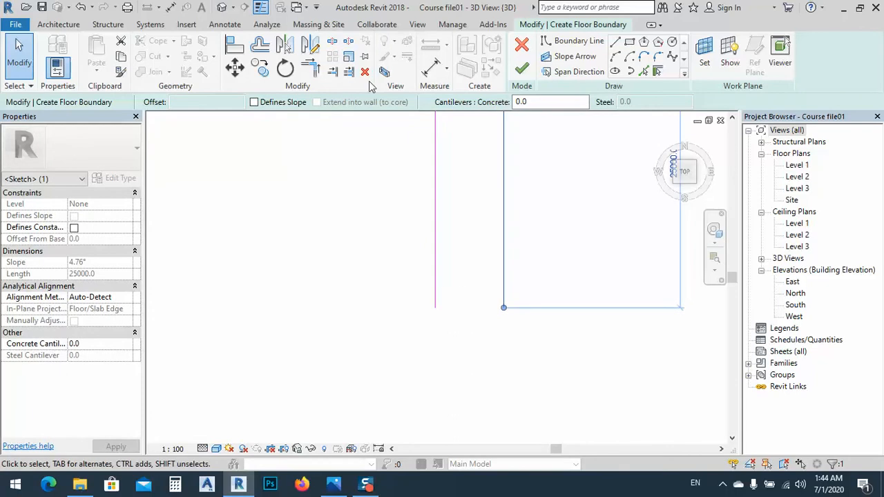
left_click(614, 43)
left_click(435, 307)
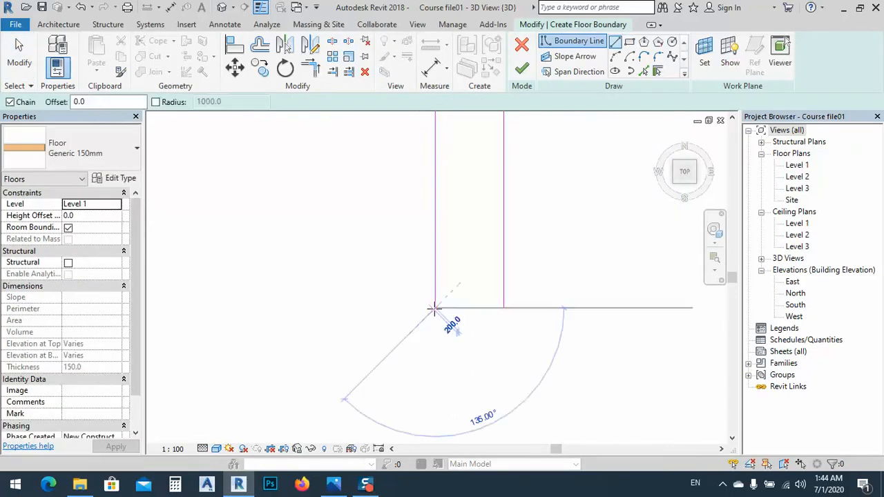
left_click(503, 308)
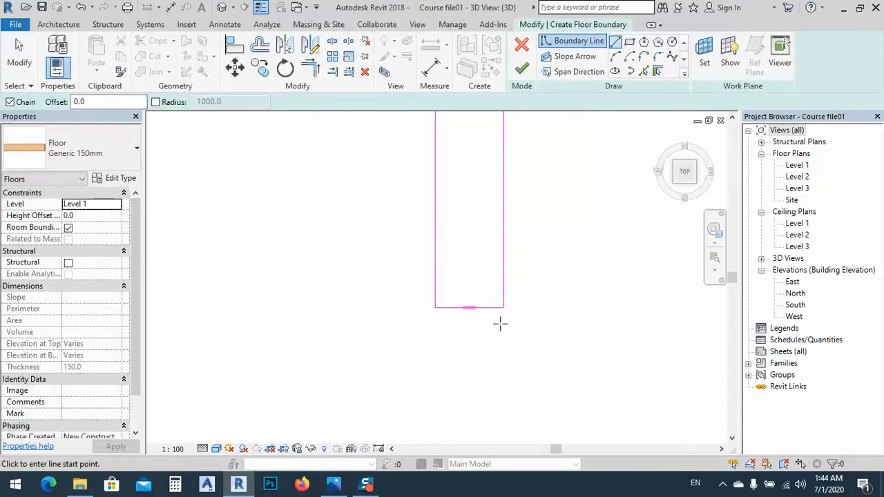
key("Escape")
left_click(521, 70)
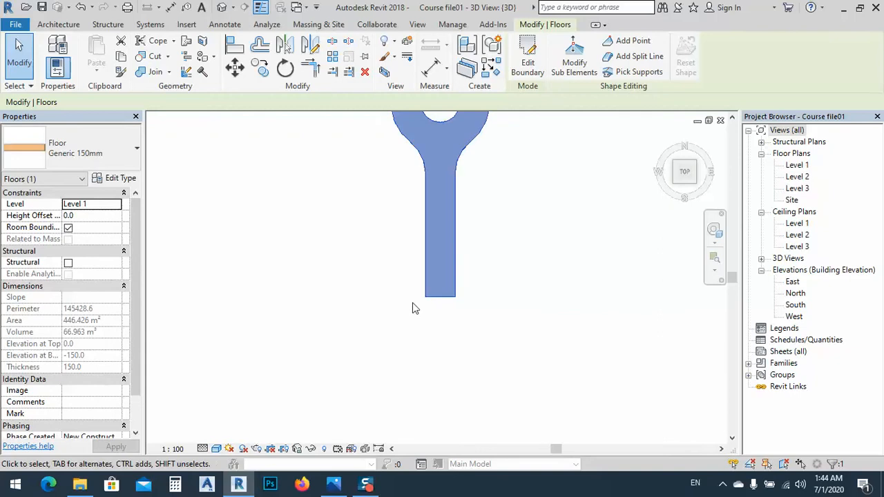
left_click(389, 338)
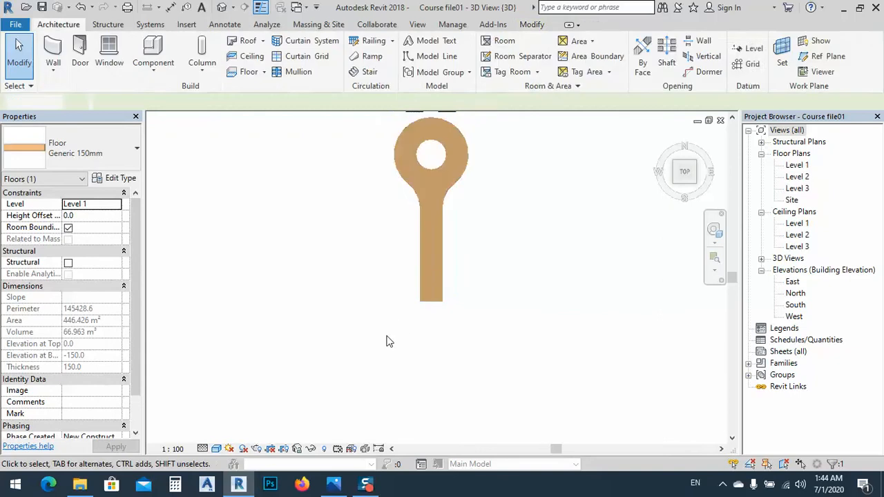
Step: Save the project and start an in-place component in the Generic Models category, viewed from the top
left_click(677, 187)
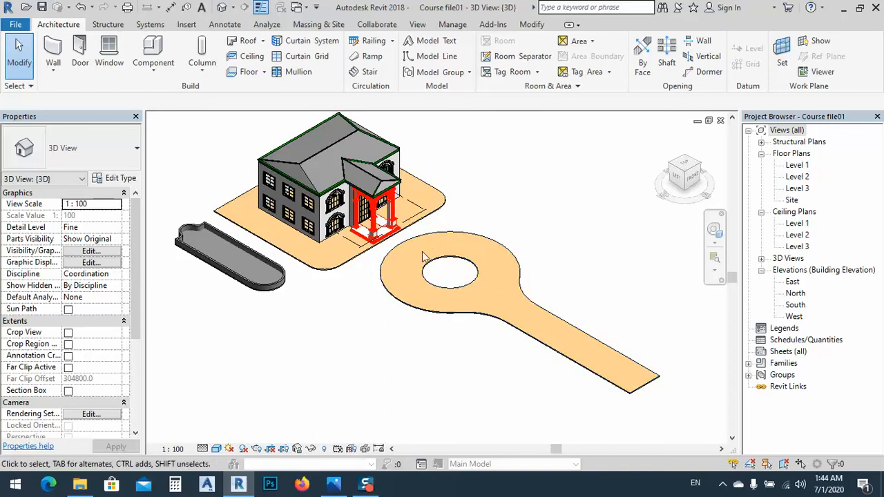
middle_click_drag(476, 225, 504, 216)
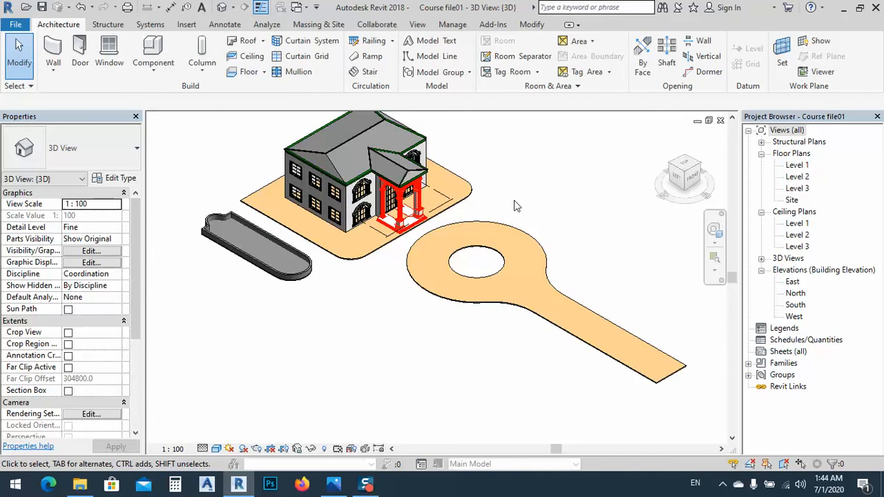
left_click(687, 168)
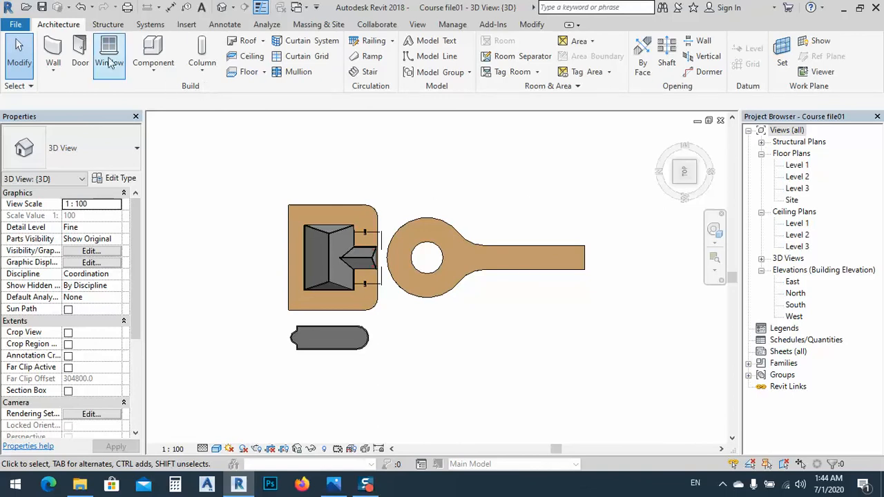
left_click(152, 72)
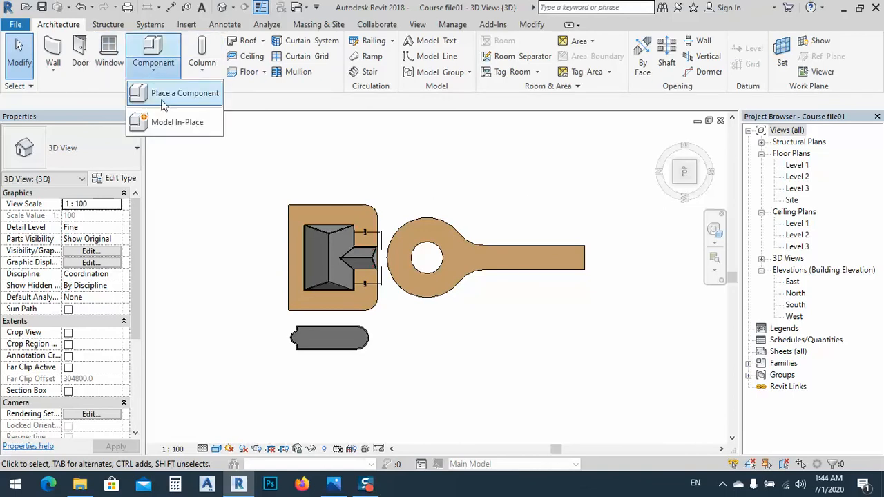
left_click(174, 123)
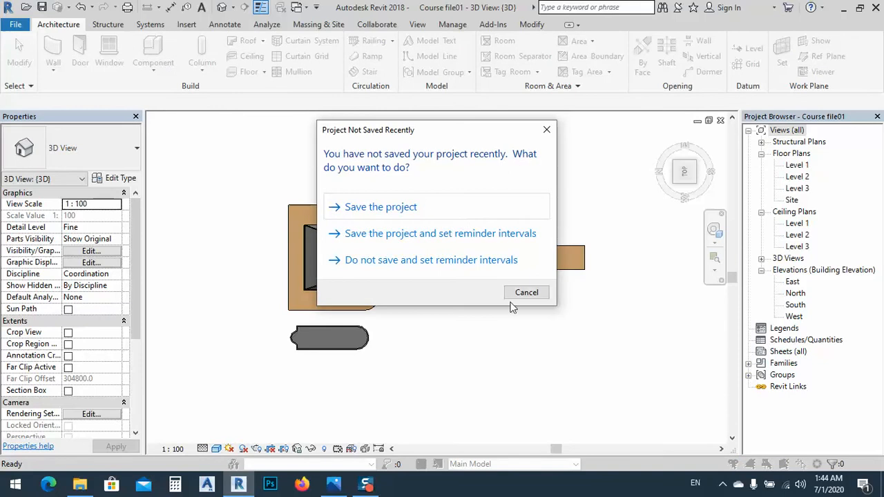
left_click(367, 207)
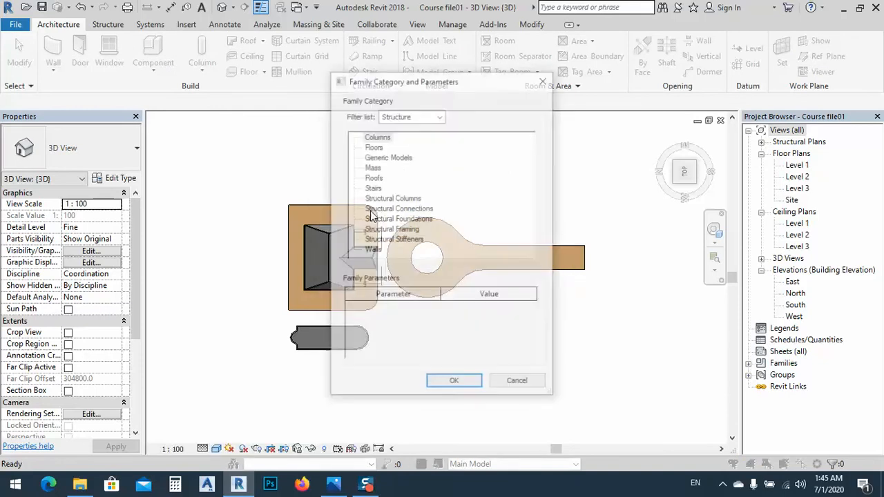
double_click(387, 158)
left_click(442, 265)
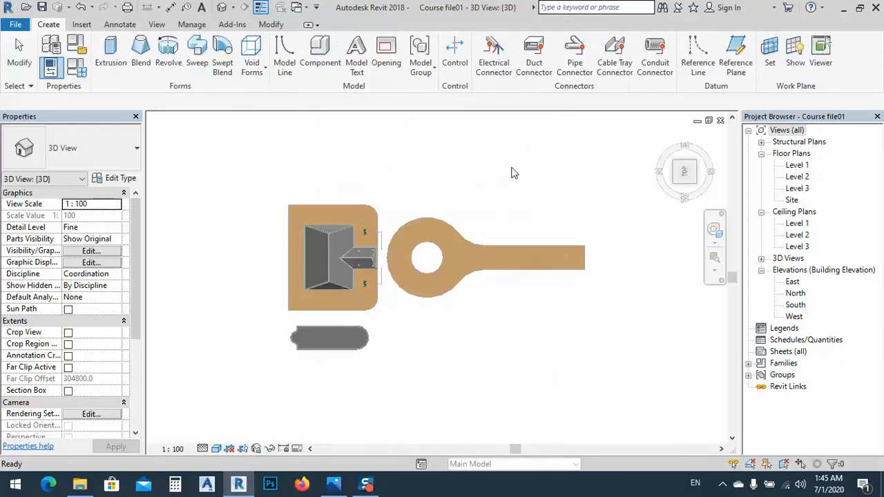
Step: Start an extrusion and sketch a rectangle of about 77000 by 60000 mm enclosing the house, pool, ring and path
left_click(112, 62)
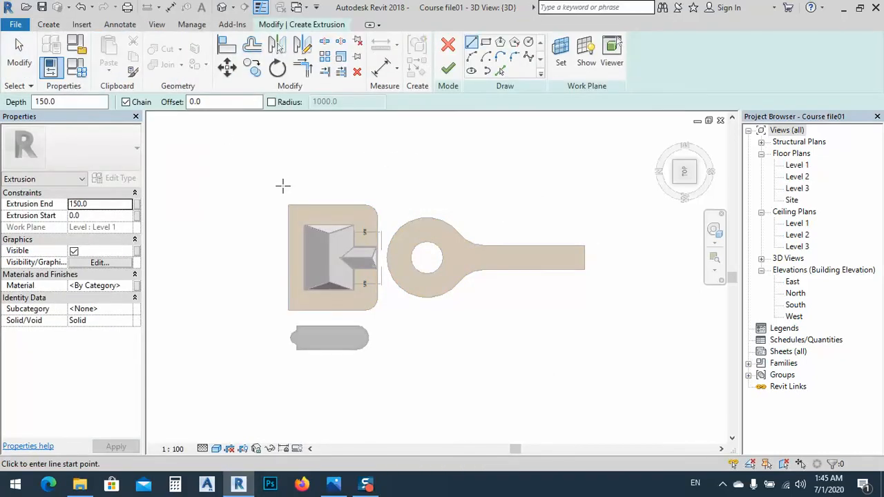
left_click(281, 184)
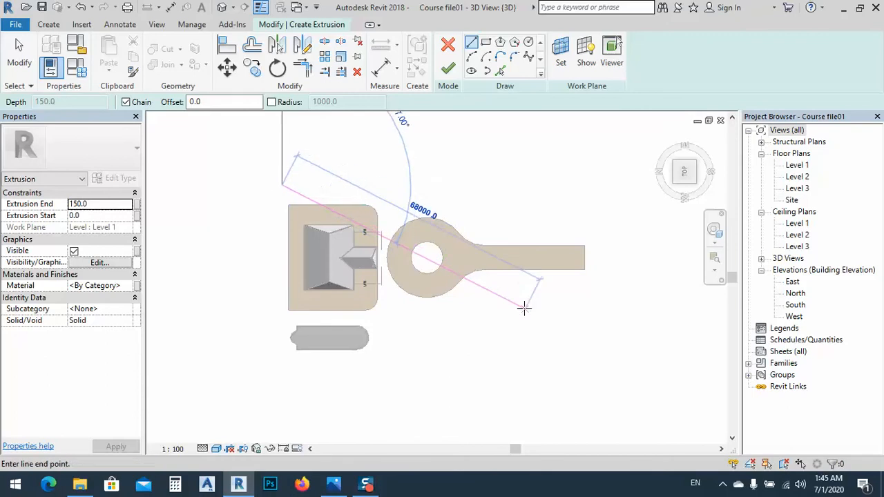
left_click(486, 44)
left_click(276, 142)
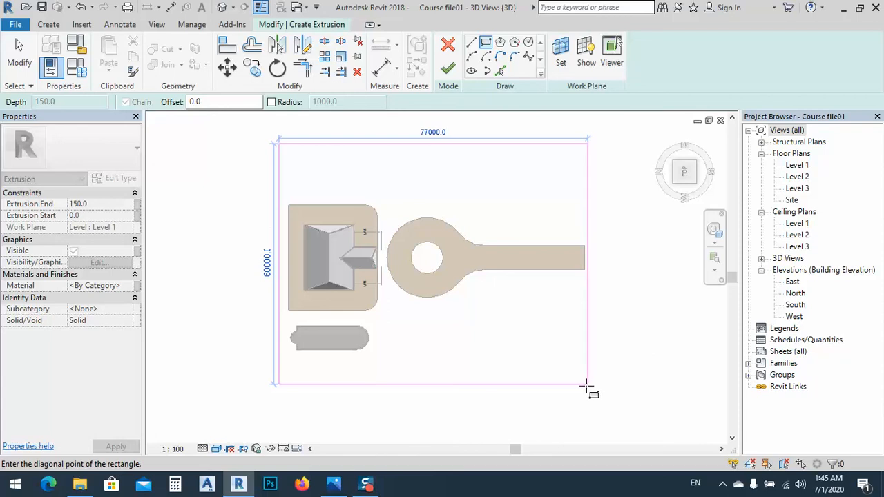
left_click(583, 387)
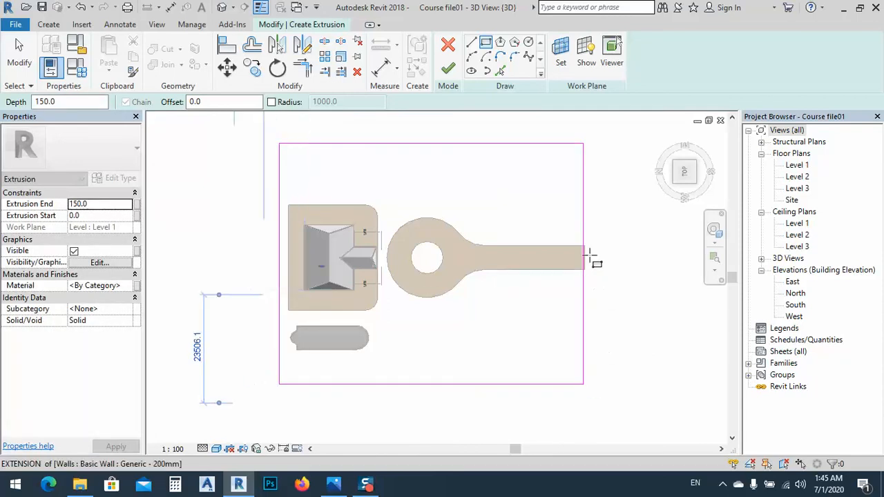
Step: Align the extrusion rectangle's south edge with the end edge of the path floor
scroll(592, 250, "up", 4)
right_click(479, 184)
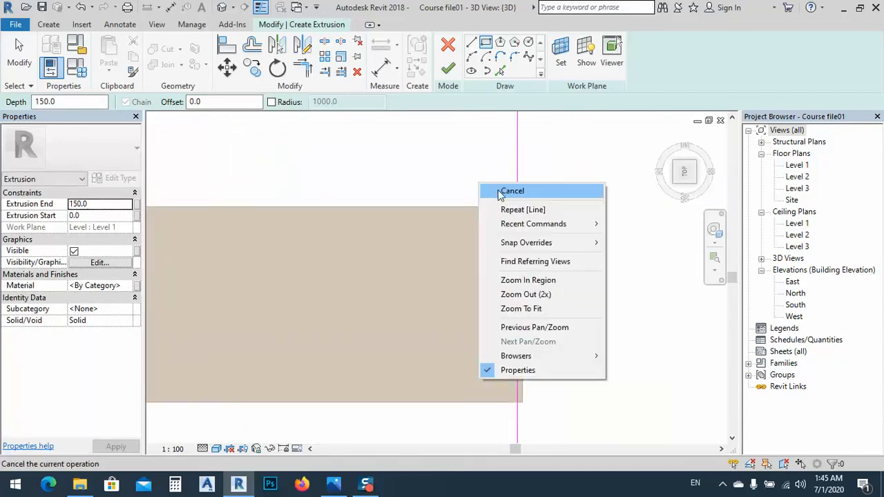
left_click(499, 192)
right_click(491, 186)
left_click(510, 195)
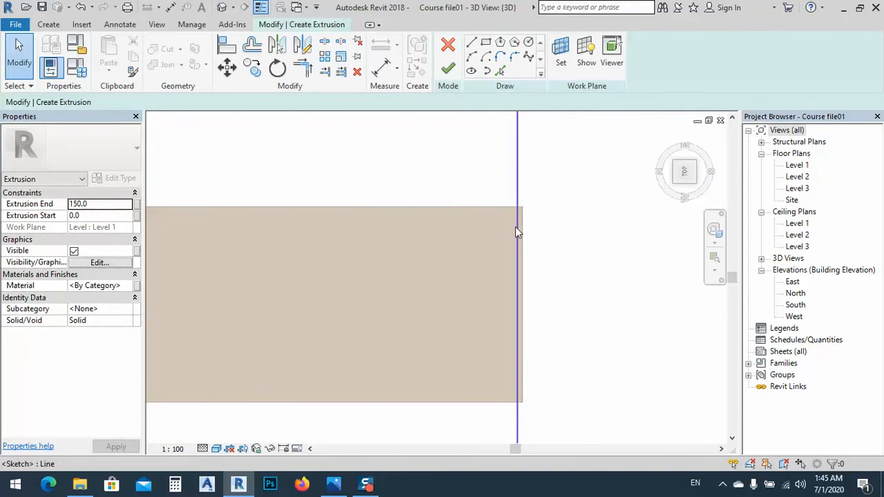
left_click(228, 45)
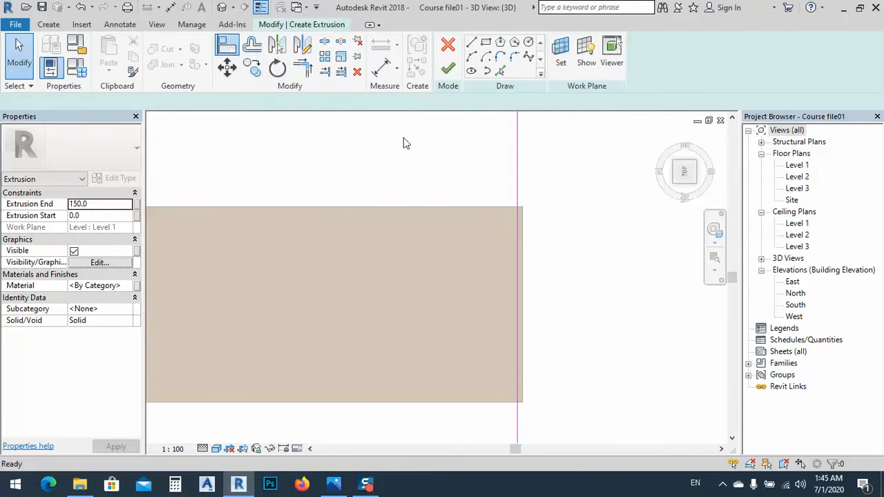
left_click(526, 247)
left_click(514, 192)
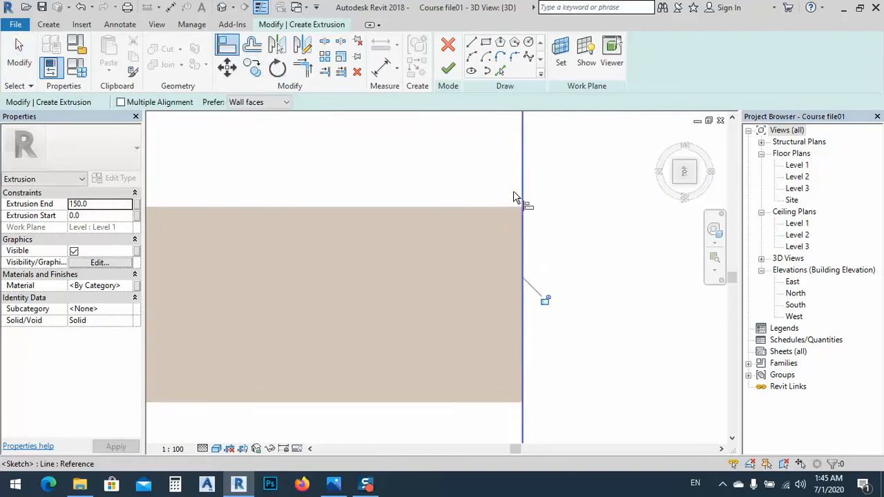
Step: Add the outline of the house's surrounding floor, including its rounded corners, to the extrusion sketch by picking its edges
scroll(556, 257, "down", 4)
scroll(557, 269, "down", 2)
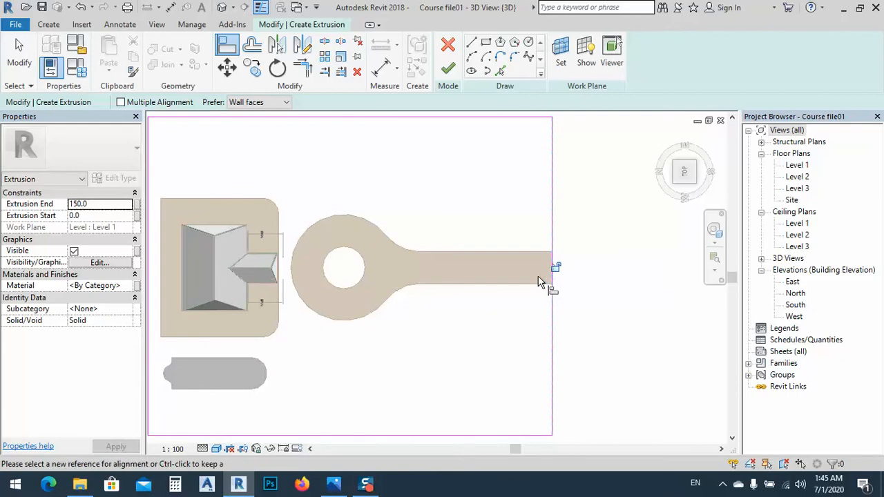
middle_click_drag(315, 261, 446, 273)
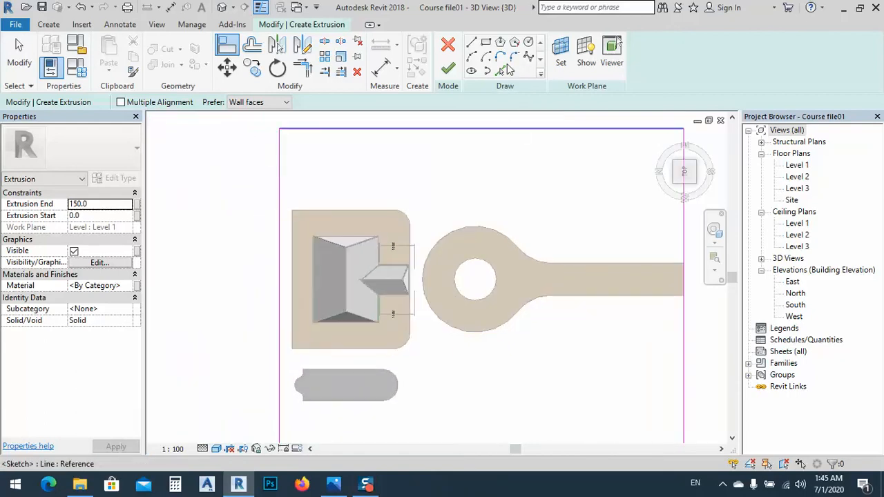
left_click(501, 72)
scroll(338, 214, "up", 2)
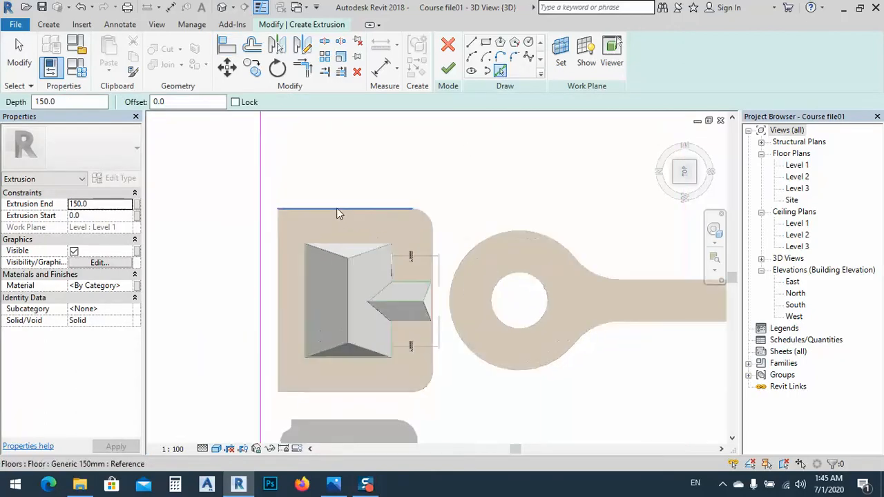
left_click(280, 262)
left_click(336, 393)
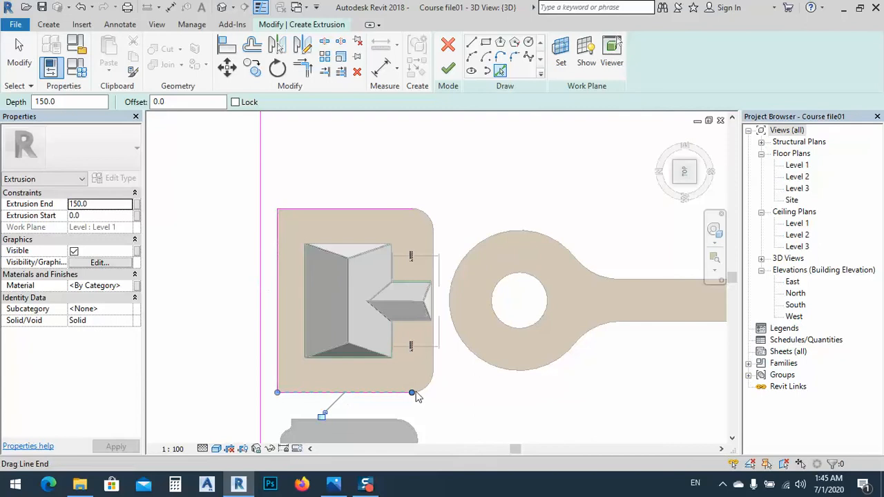
left_click(424, 396)
left_click(433, 238)
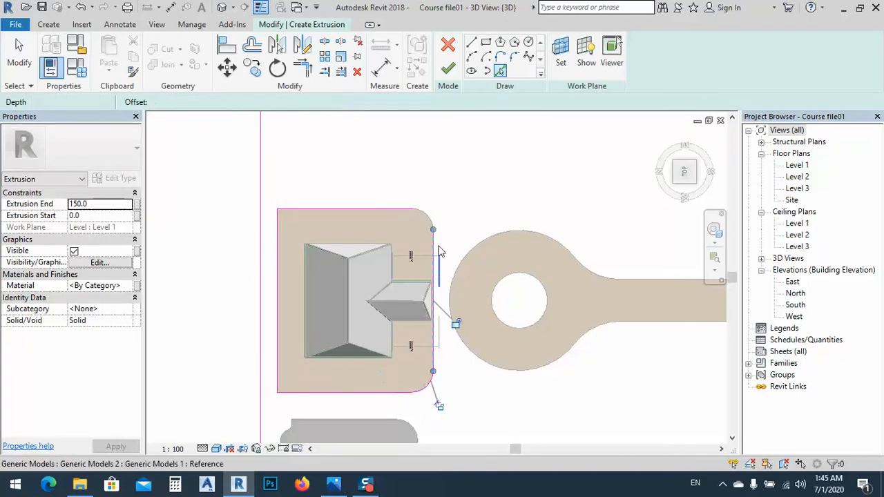
left_click(432, 223)
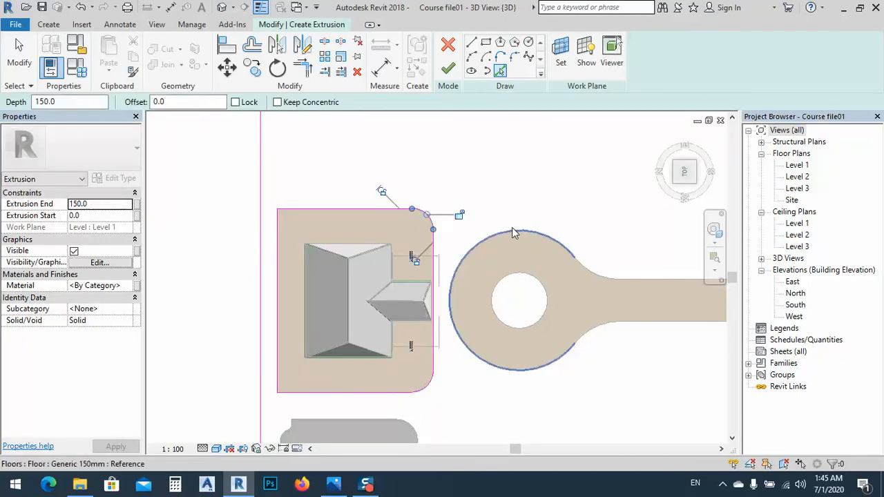
Step: Pick the outer edges of the ring-and-path floor, including the path's end edge, as a second inner loop of the extrusion sketch
left_click(597, 277)
left_click(597, 329)
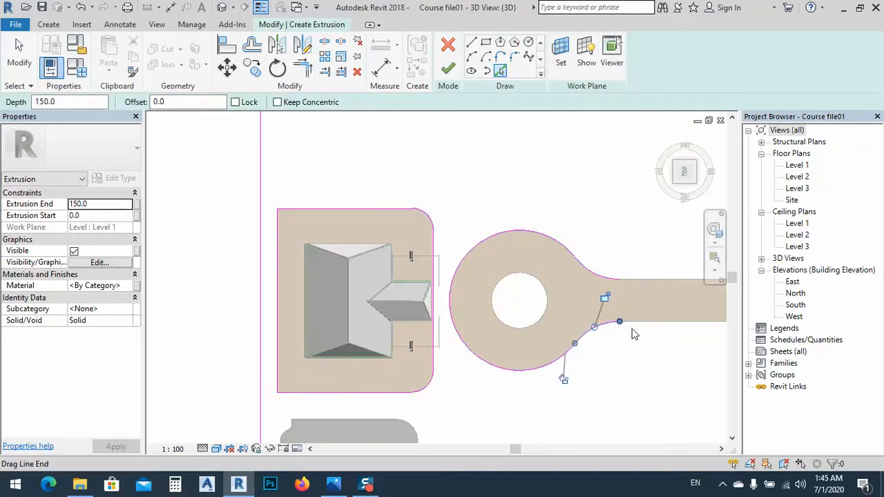
left_click(647, 322)
left_click(647, 280)
scroll(228, 300, "down", 4)
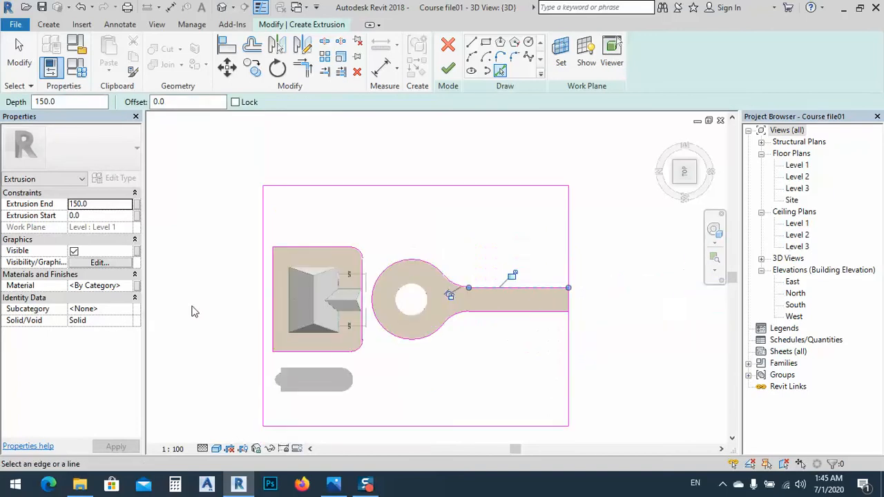
scroll(398, 306, "up", 6)
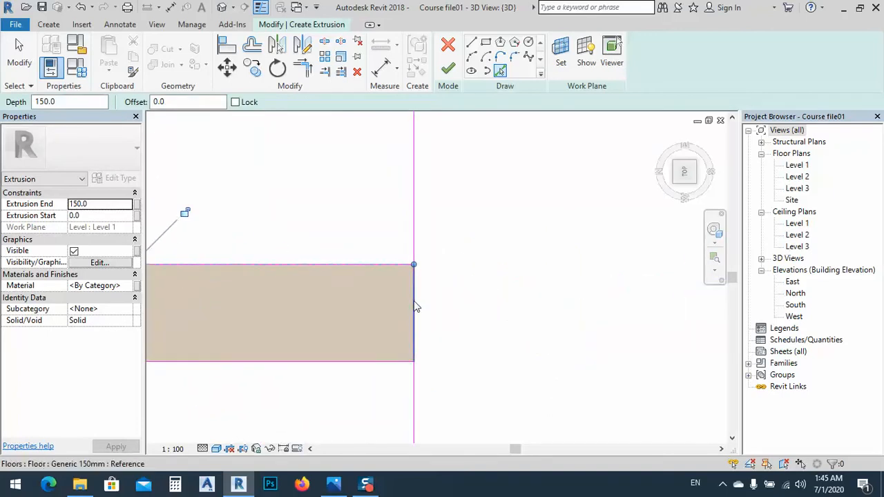
left_click(414, 308)
scroll(475, 342, "down", 3)
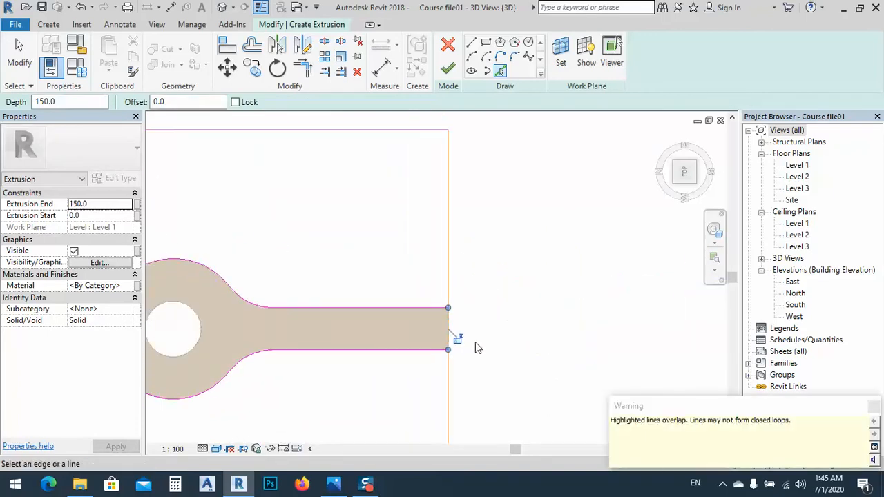
key("Escape")
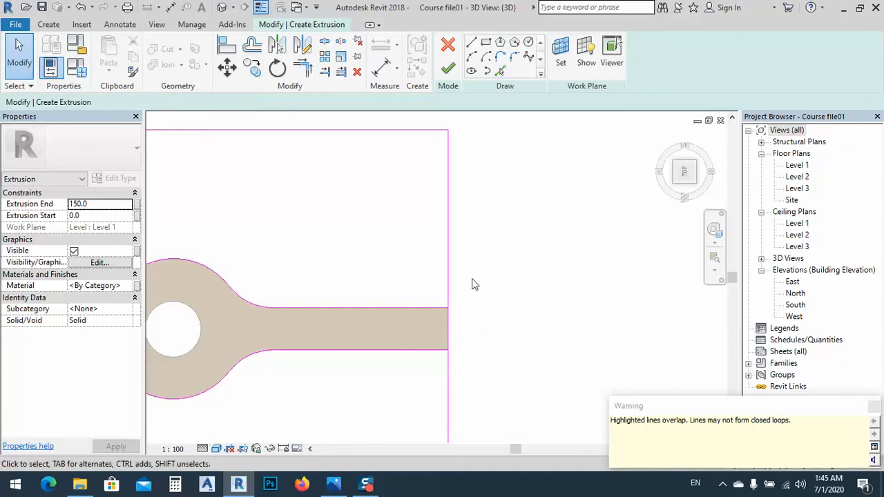
Step: Nudge the outer rectangle's south edge slightly outward so it clears the end of the path
left_click(448, 250)
key("Right")
key("Right")
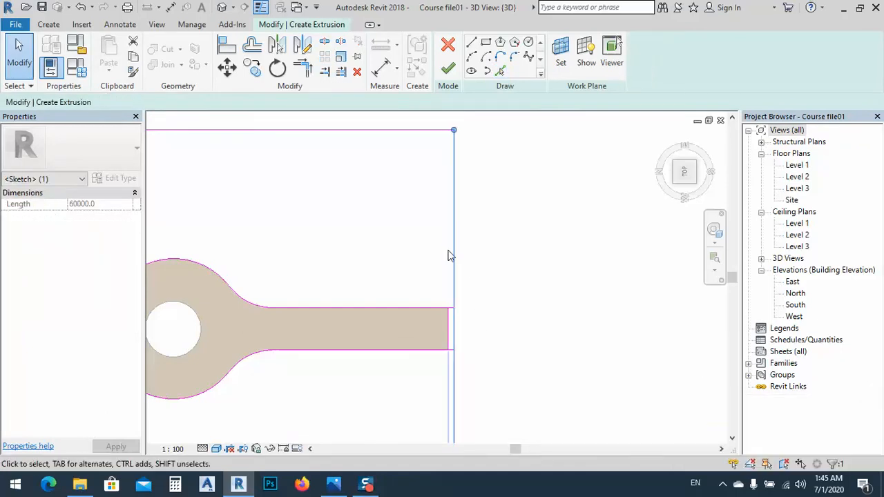
left_click(509, 339)
Step: Shorten both long path lines in the sketch so they end at the corners of the path's end edge
scroll(461, 326, "up", 4)
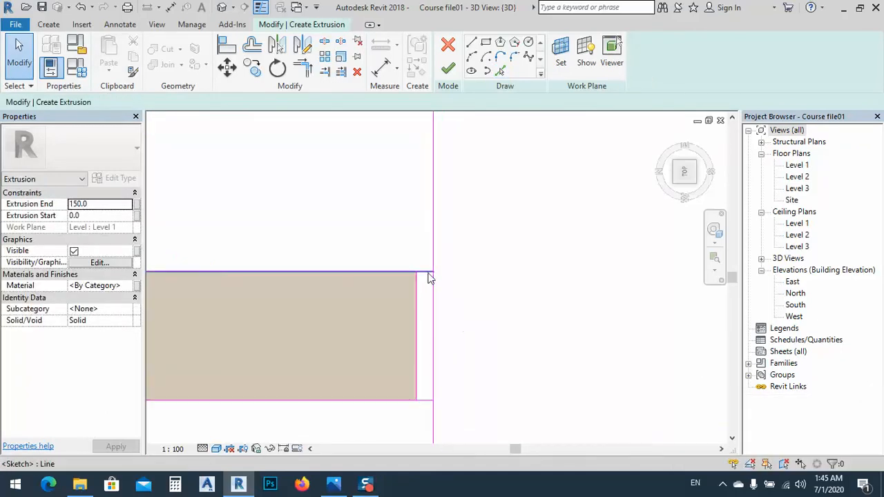
left_click(428, 272)
left_click_drag(434, 274, 416, 272)
left_click(429, 401)
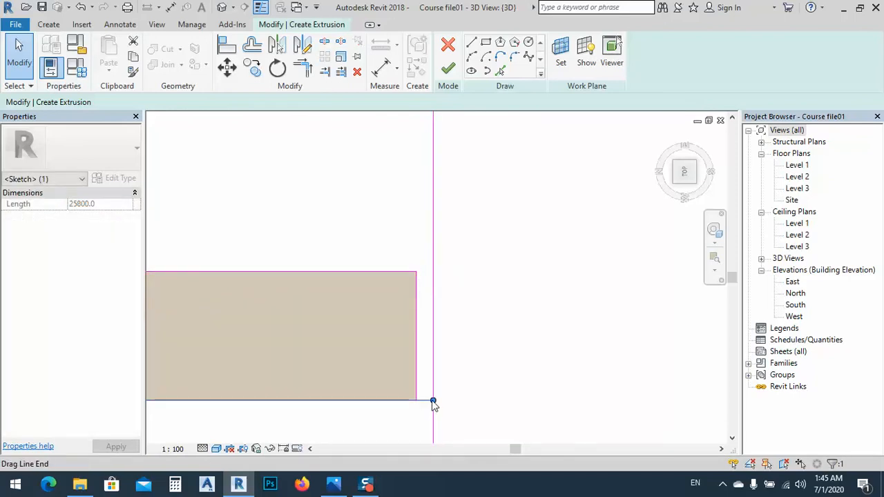
left_click_drag(433, 401, 416, 400)
scroll(559, 324, "down", 4)
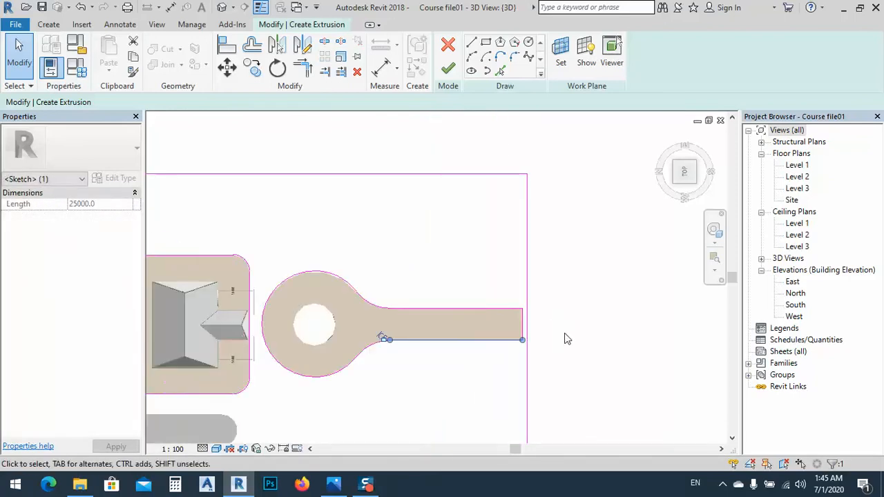
Step: Finish the ground extrusion sketch and show the model in an isometric view
scroll(565, 339, "down", 2)
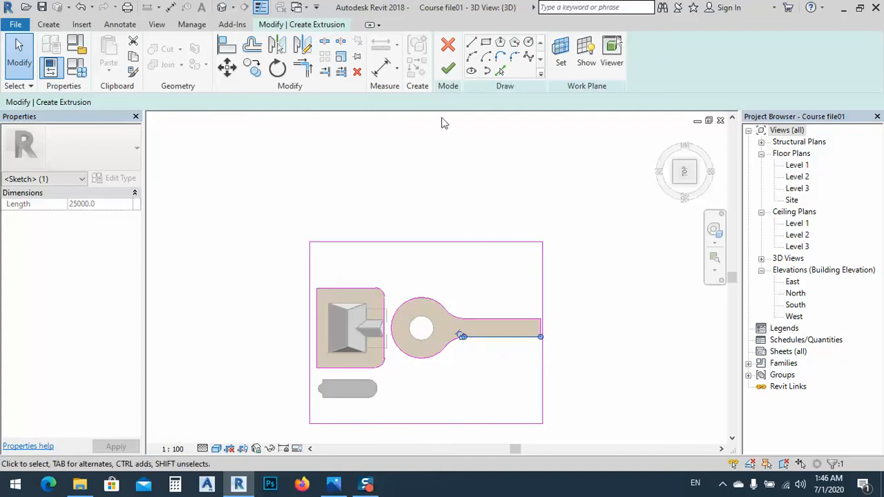
left_click(449, 70)
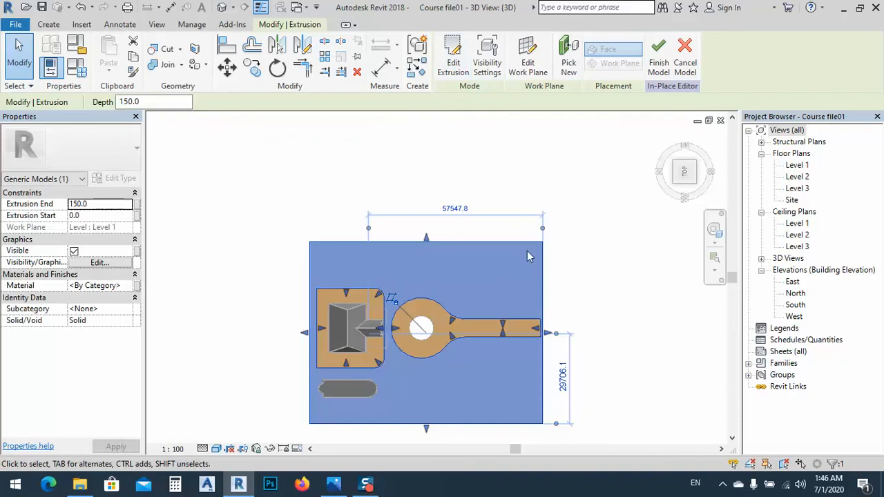
left_click(695, 183)
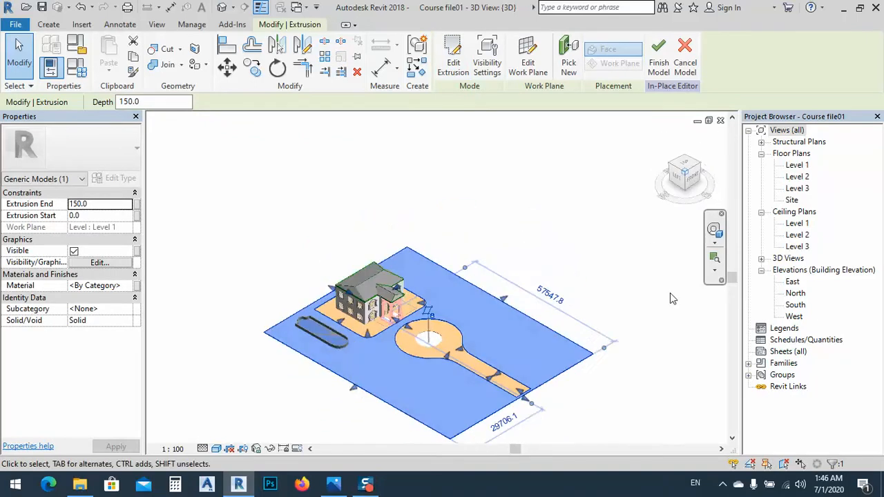
left_click(618, 210)
Step: Set the ground extrusion's end to 250 mm
scroll(433, 310, "up", 2)
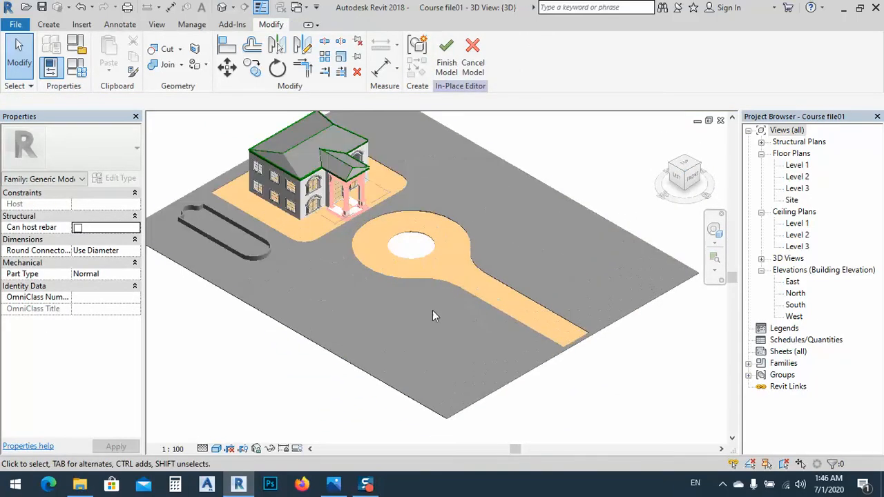
scroll(363, 201, "up", 5)
scroll(364, 206, "up", 3)
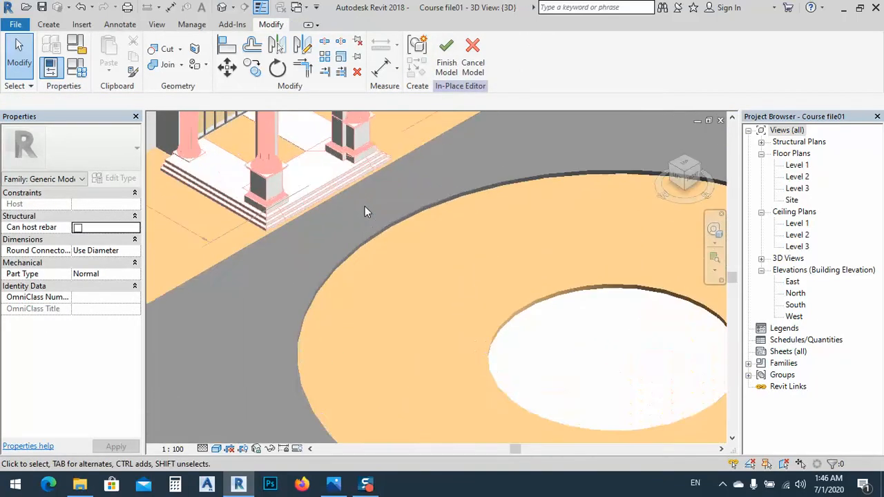
scroll(386, 200, "down", 4)
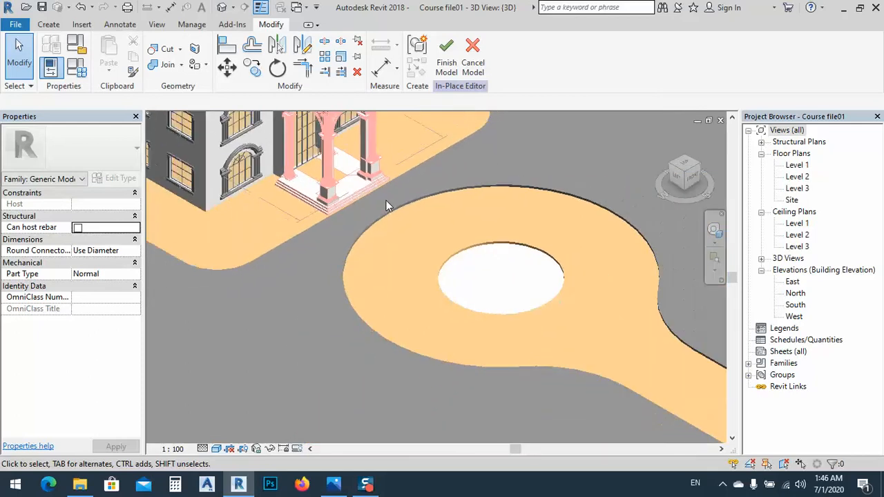
scroll(478, 212, "down", 2)
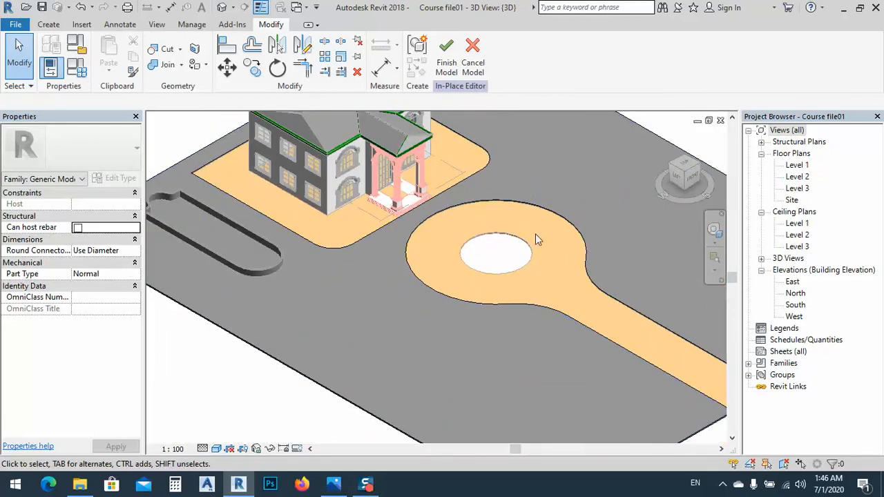
scroll(538, 192, "up", 4)
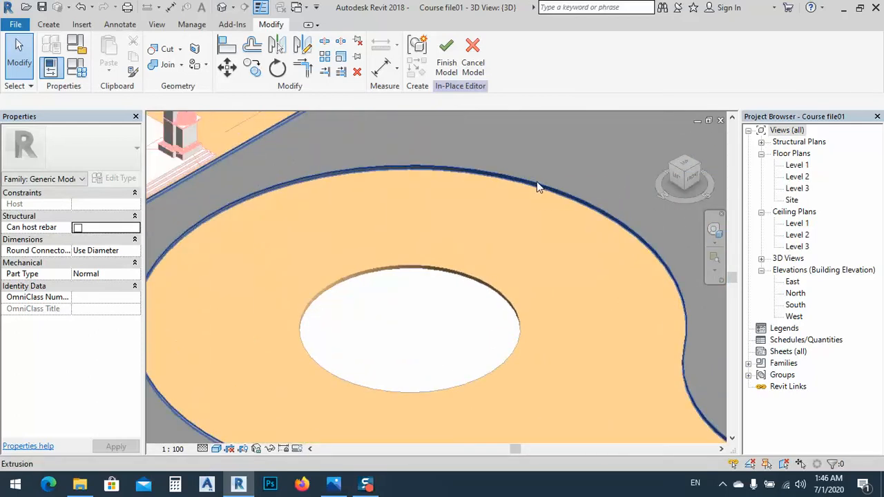
left_click(538, 187)
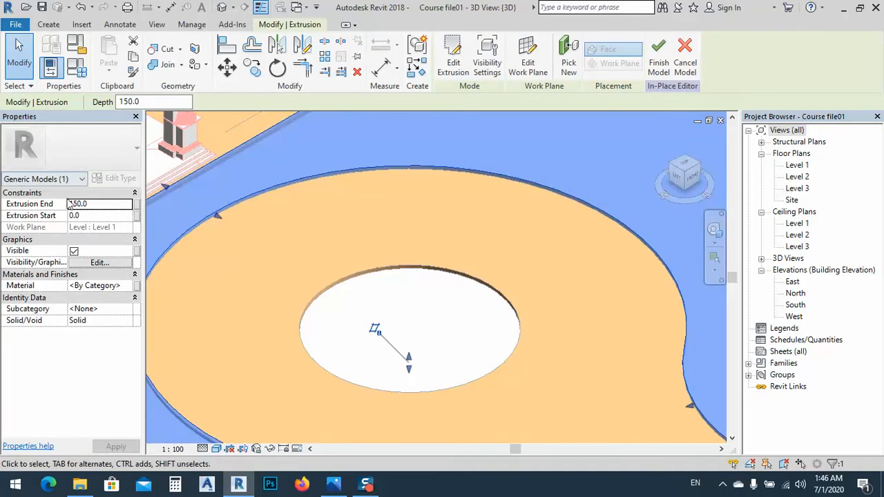
left_click(94, 204)
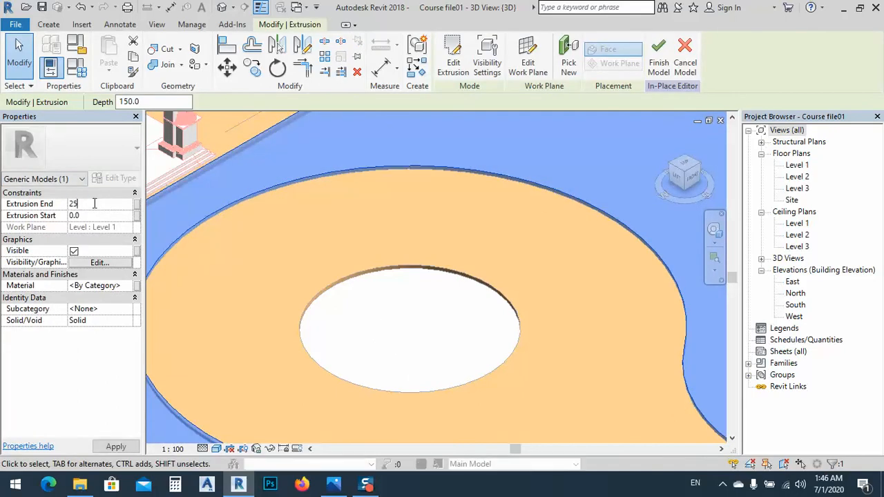
left_click(403, 309)
scroll(414, 314, "down", 5)
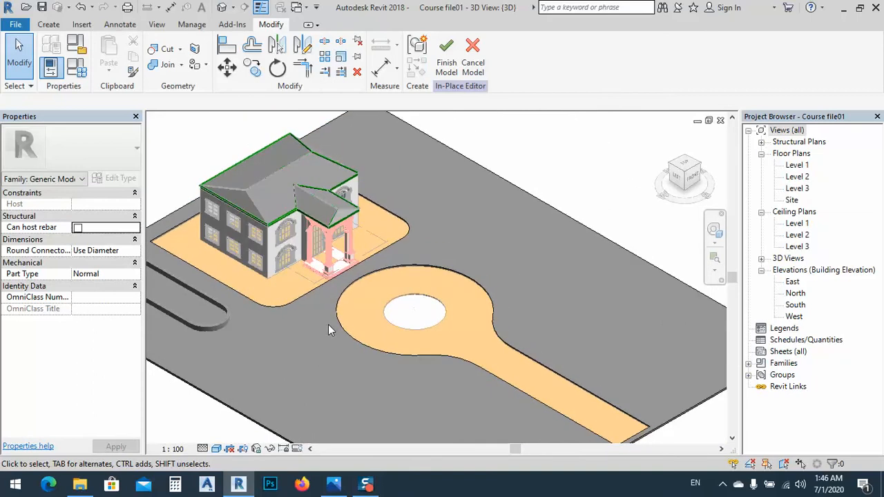
Step: Change the ground extrusion's end to -250 mm so it extends below Level 1
scroll(348, 295, "up", 5)
scroll(395, 276, "down", 1)
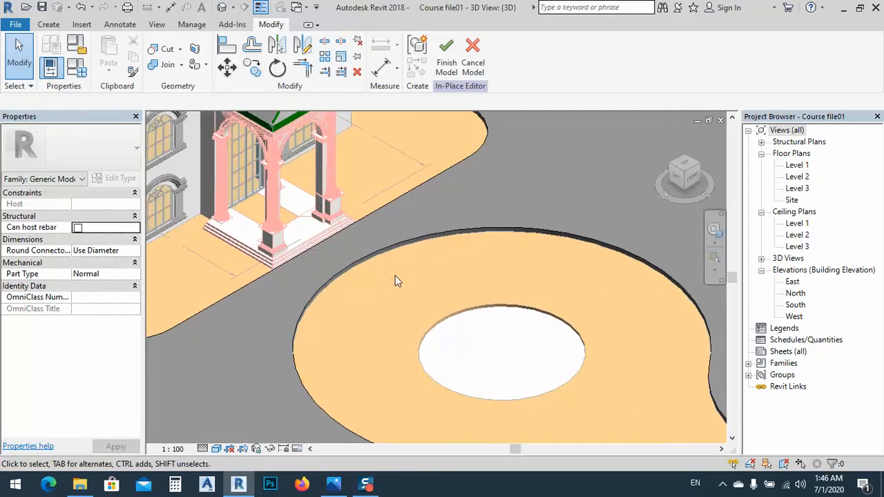
scroll(478, 276, "down", 3)
scroll(480, 283, "up", 2)
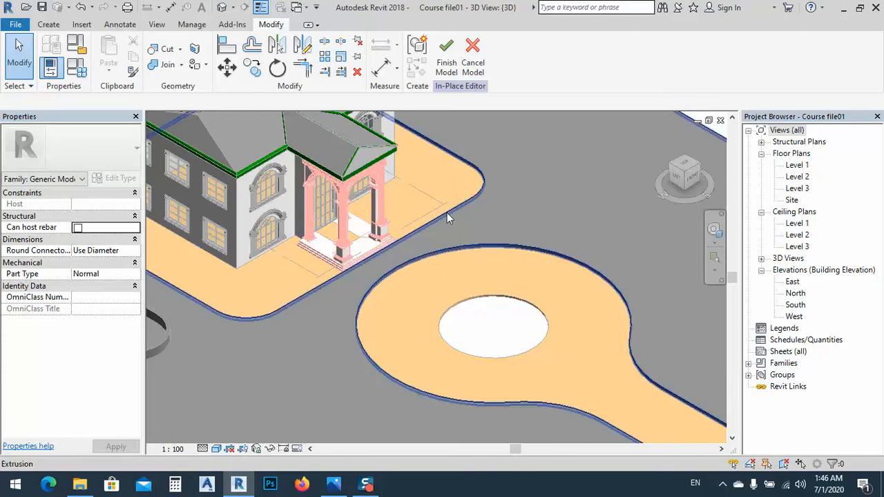
left_click(446, 253)
left_click(444, 247)
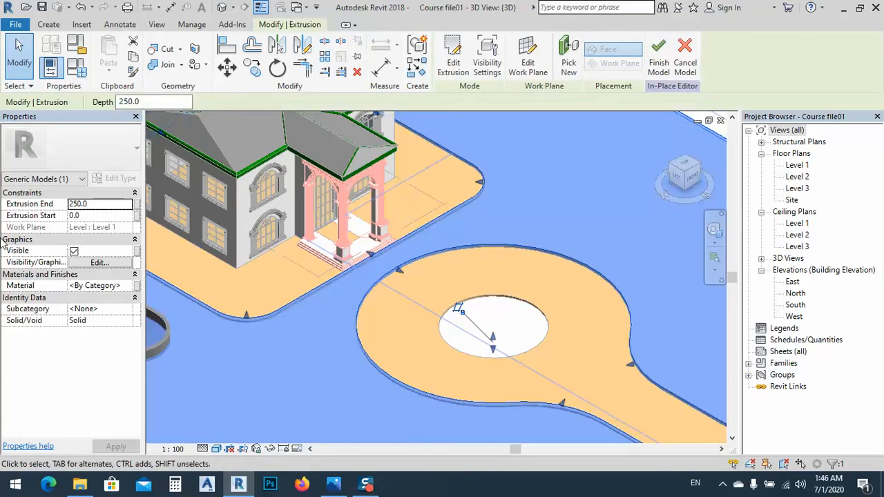
left_click(70, 205)
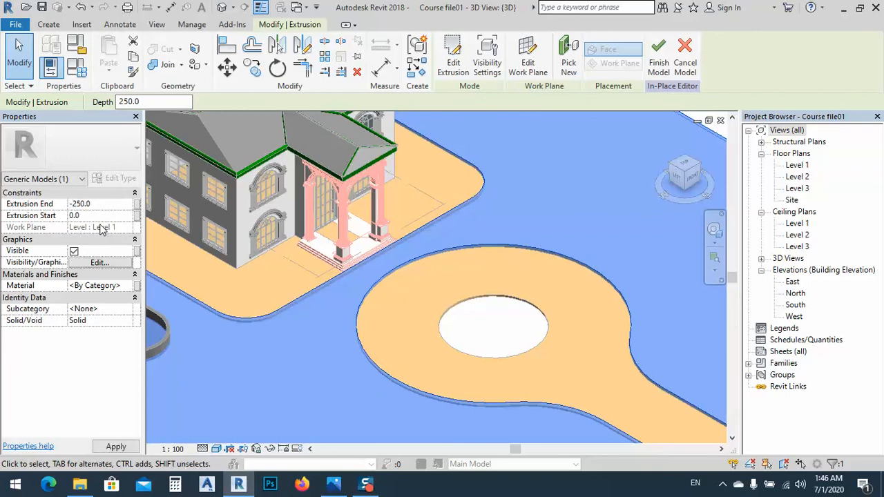
left_click(517, 319)
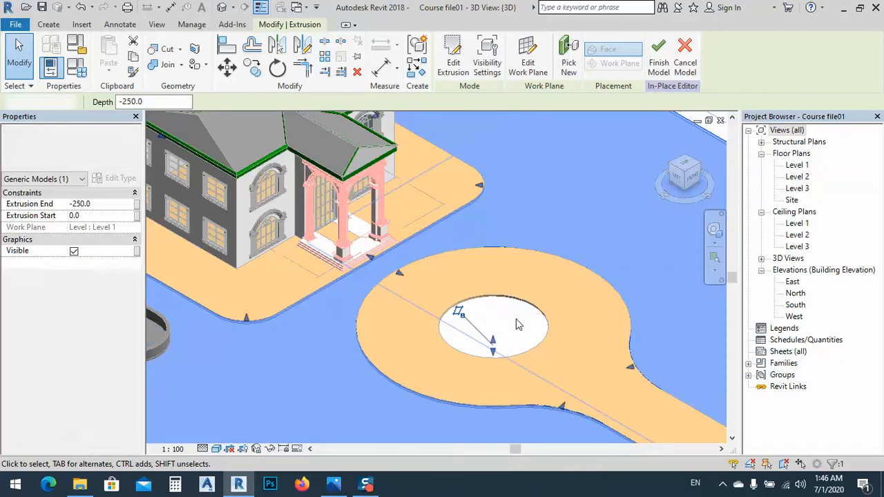
Step: Set the ground extrusion's end to -500 mm and its start to -250 mm relative to Level 1
scroll(442, 231, "up", 4)
scroll(480, 200, "down", 5)
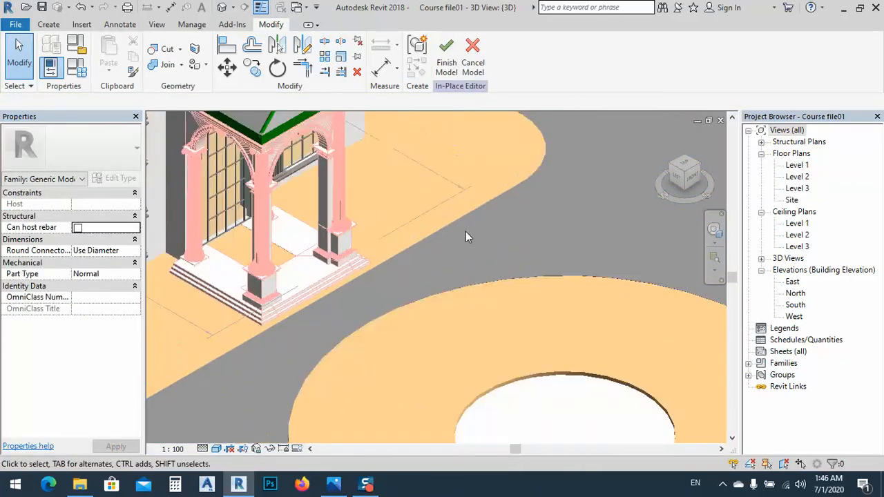
middle_click_drag(238, 361, 355, 258)
scroll(355, 258, "up", 4)
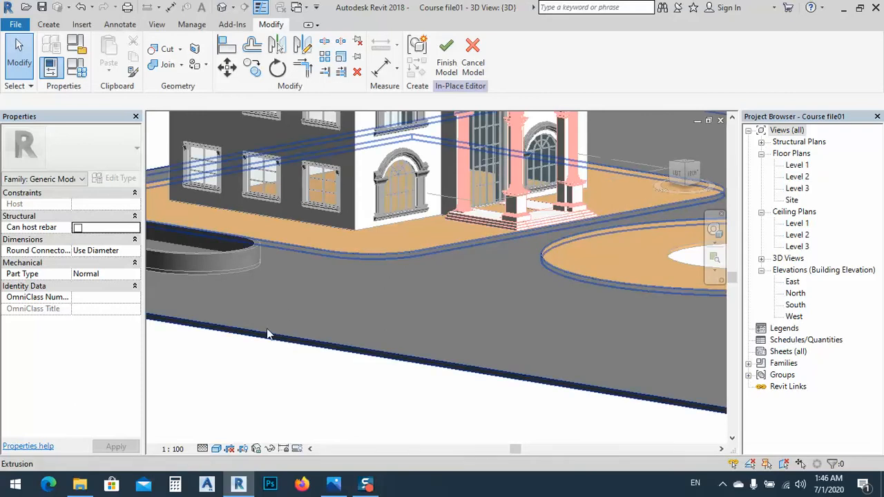
left_click(177, 290)
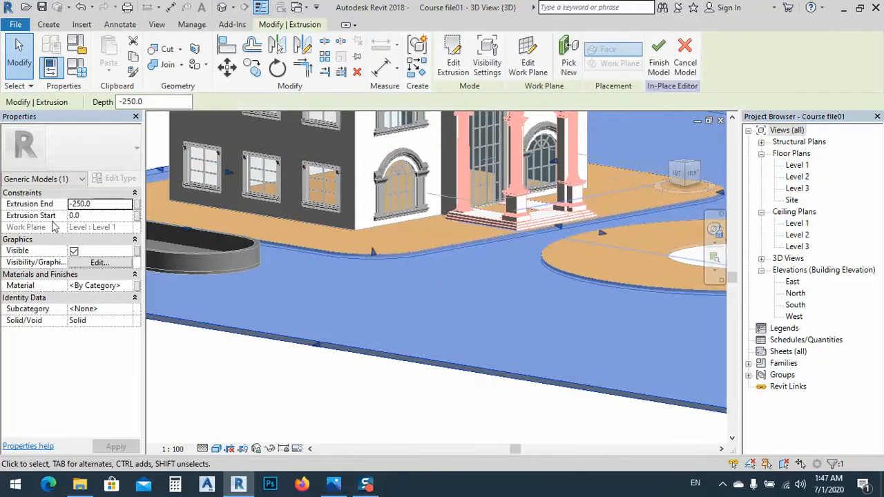
left_click(105, 217)
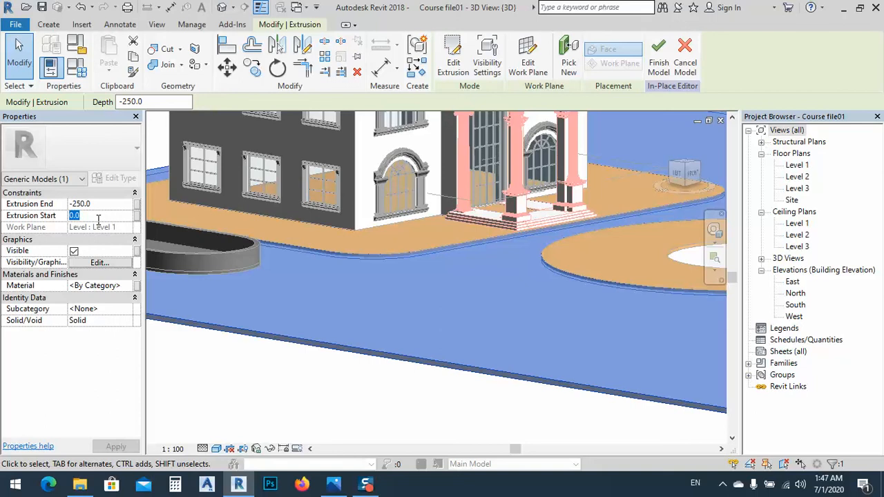
left_click(90, 204)
left_click(89, 204)
type("500")
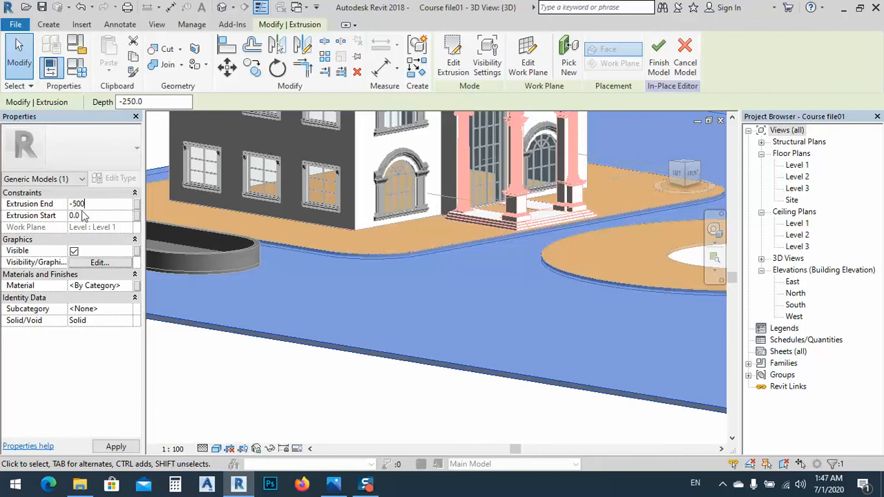
left_click(82, 216)
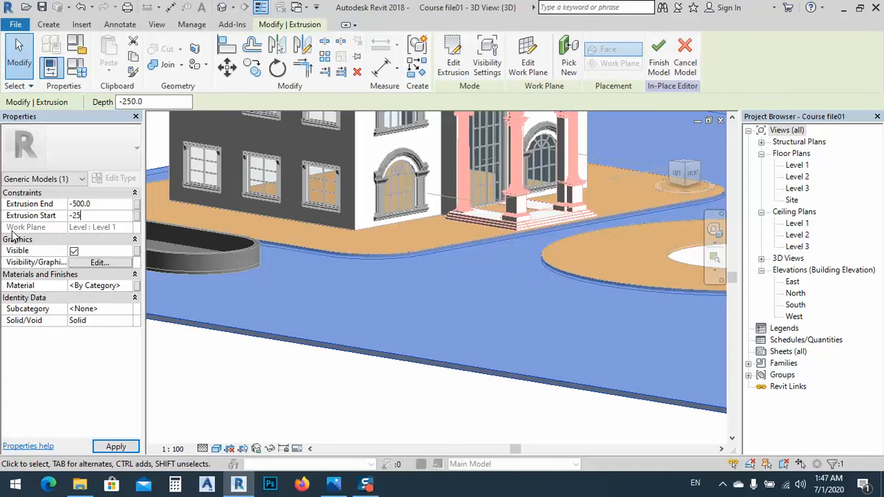
left_click(99, 204)
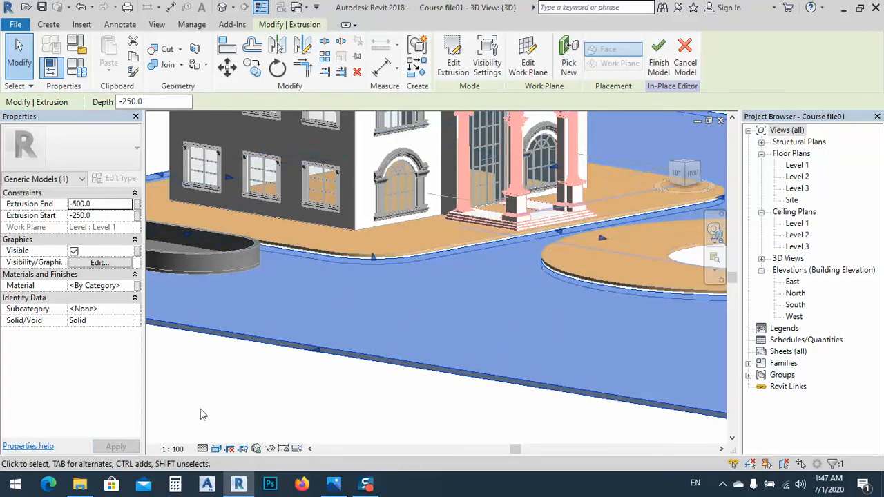
Step: Inspect the ground's edge along the house and path floors and finish the in-place model
left_click(366, 406)
scroll(424, 268, "up", 5)
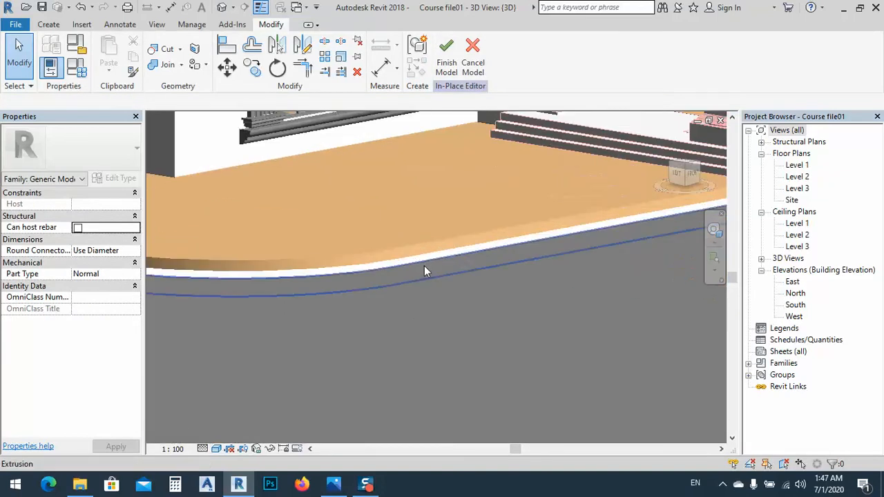
scroll(357, 270, "down", 5)
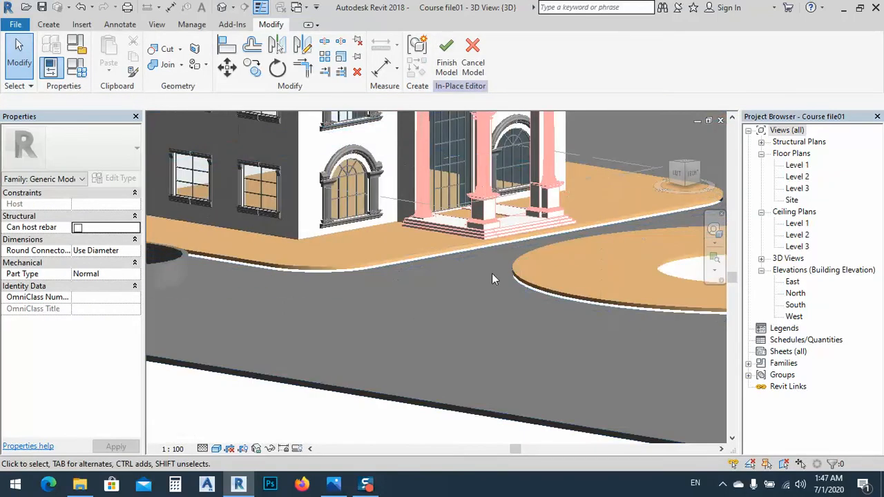
middle_click_drag(581, 313, 467, 280)
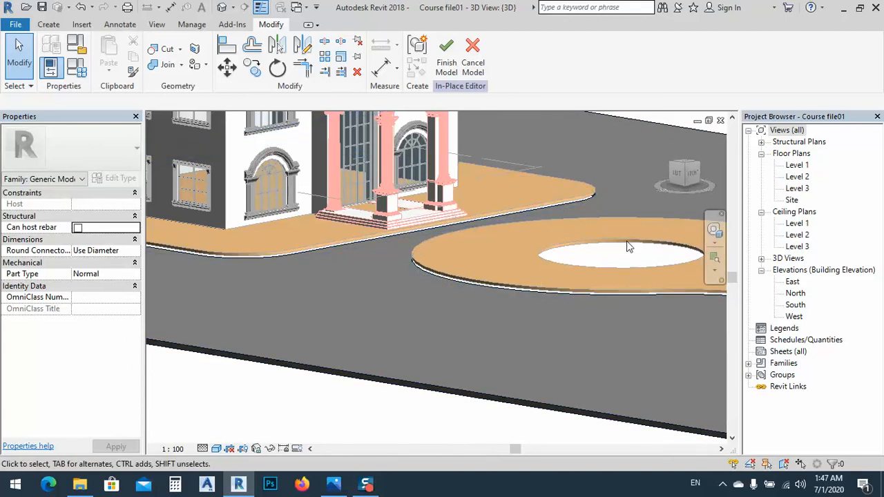
left_click(446, 54)
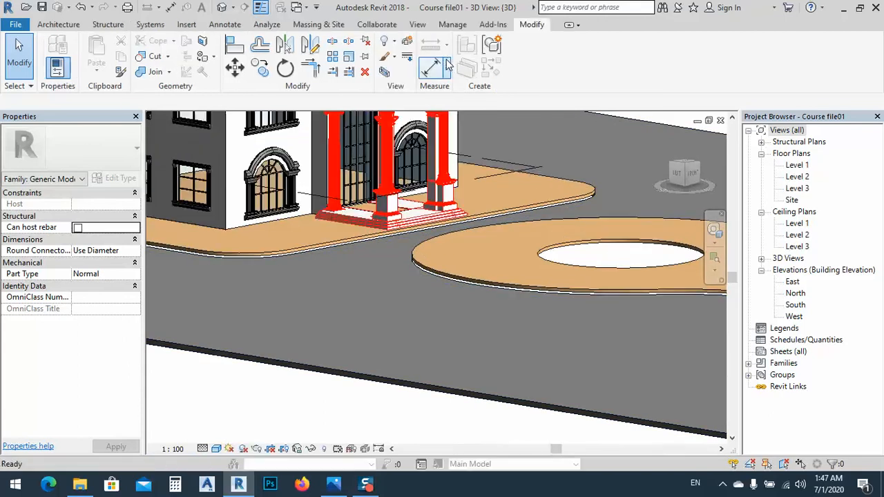
Step: Set the height offset of the path floor with the round opening to -250 mm from Level 1
left_click(542, 289)
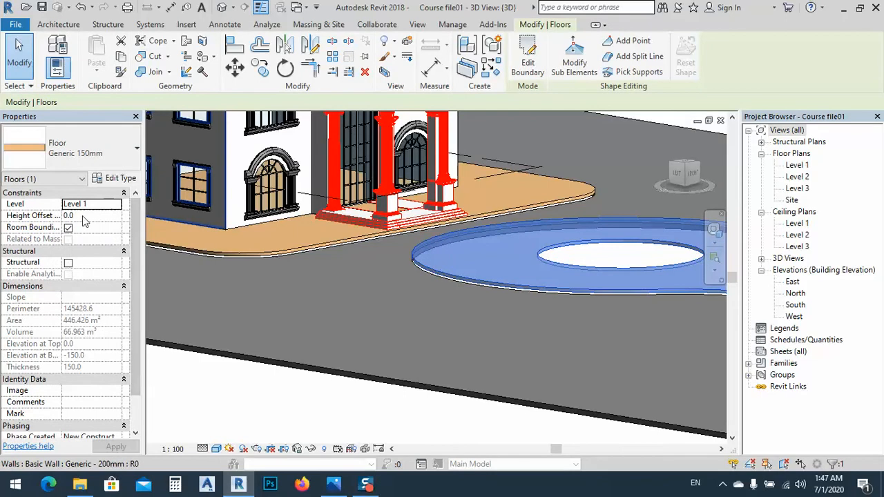
left_click(92, 217)
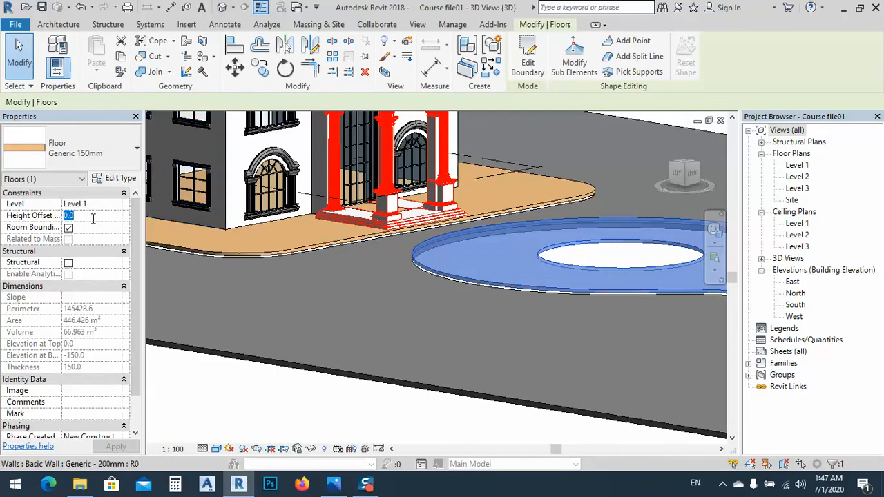
type("-")
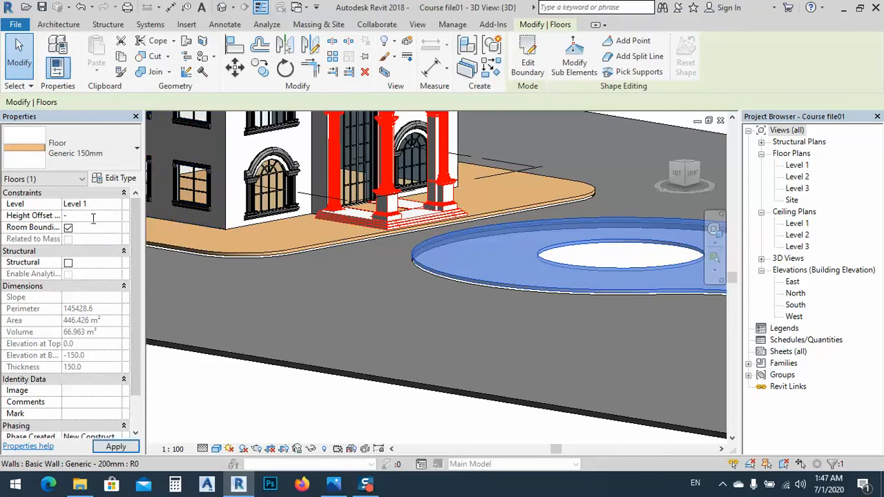
type("250")
key("Return")
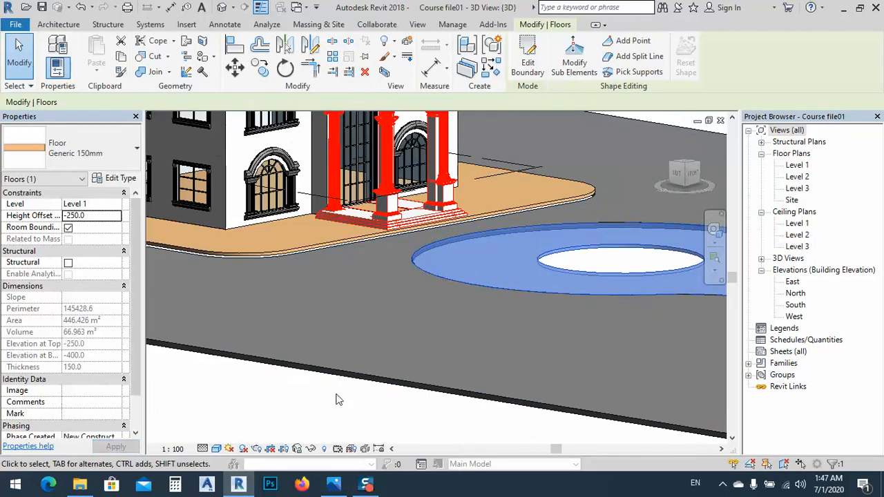
left_click(336, 398)
middle_click_drag(533, 285, 447, 308)
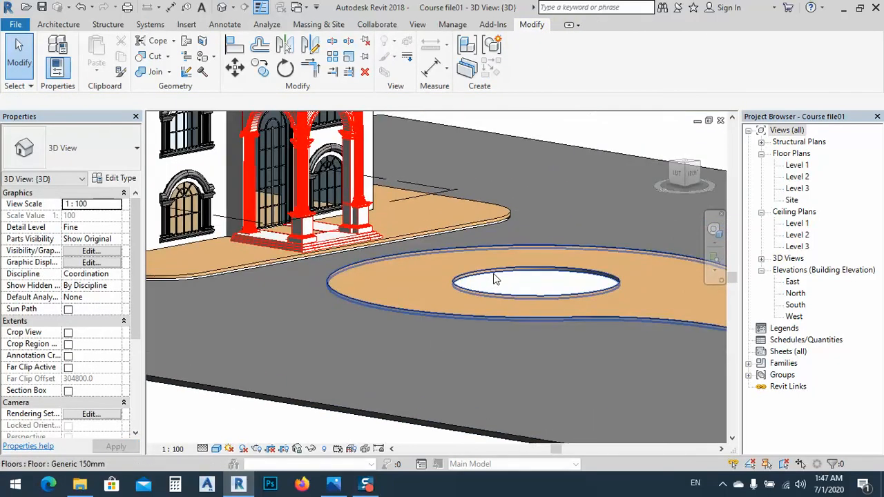
Step: Change the path floor's height offset to -400 mm from Level 1
left_click(495, 280)
left_click_drag(94, 216, 68, 227)
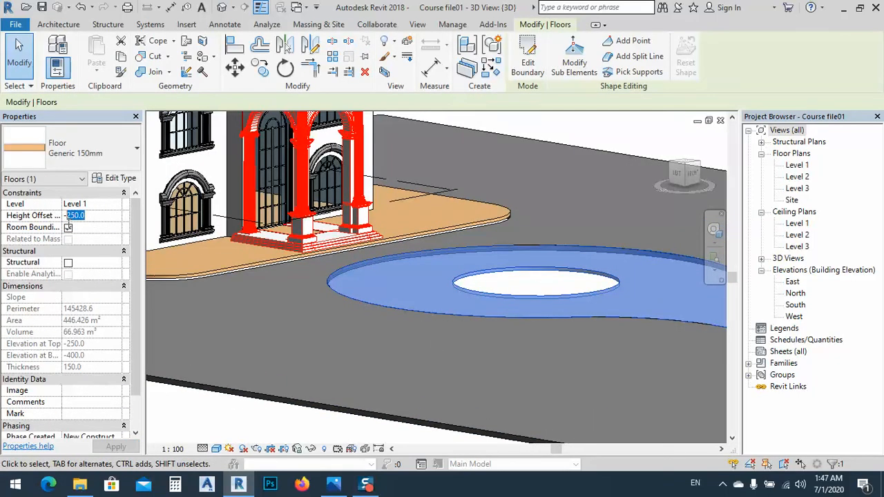
type("-400")
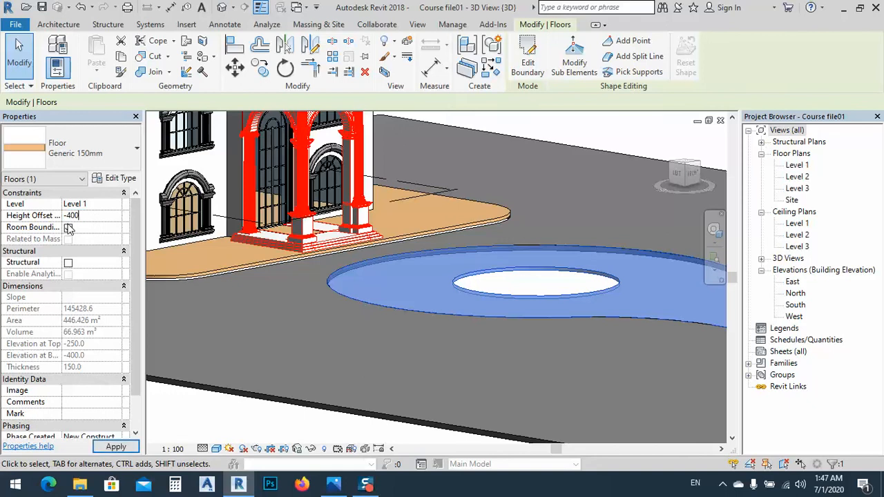
left_click(327, 416)
middle_click_drag(500, 277, 539, 278)
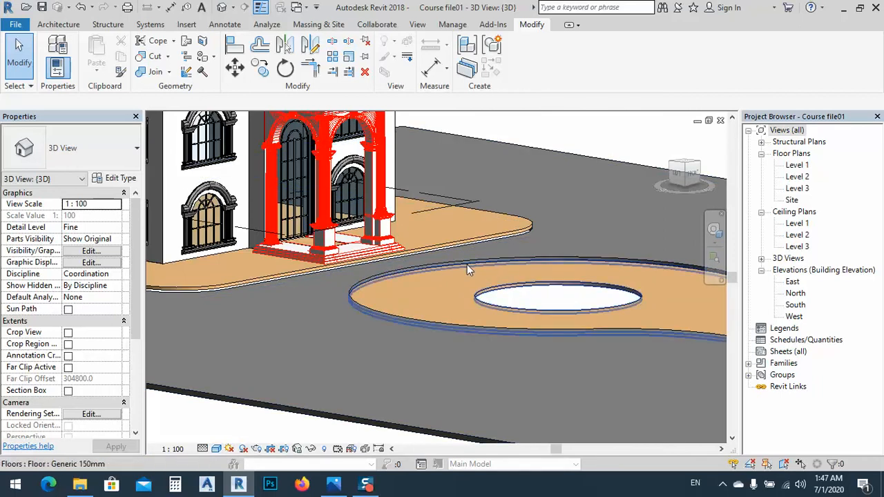
middle_click_drag(467, 265, 499, 276)
Step: Open the ground model for in-place editing and set its extrusion start to -200 mm
left_click(497, 270)
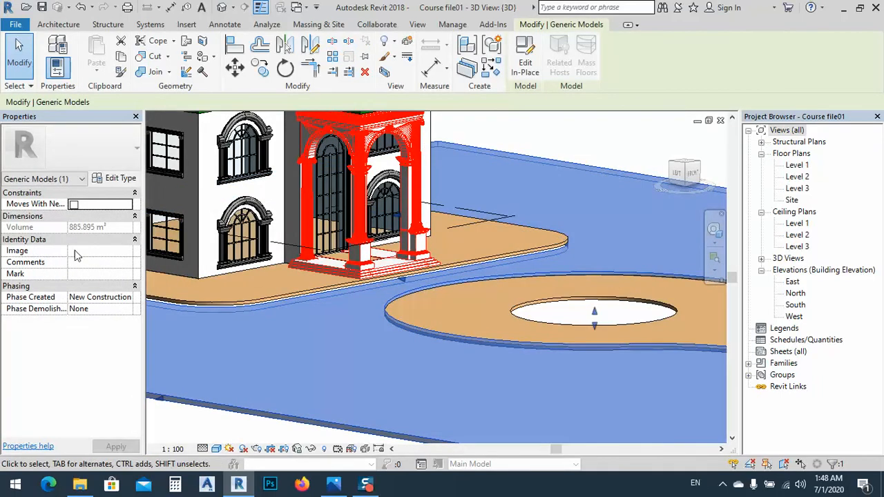
left_click(600, 147)
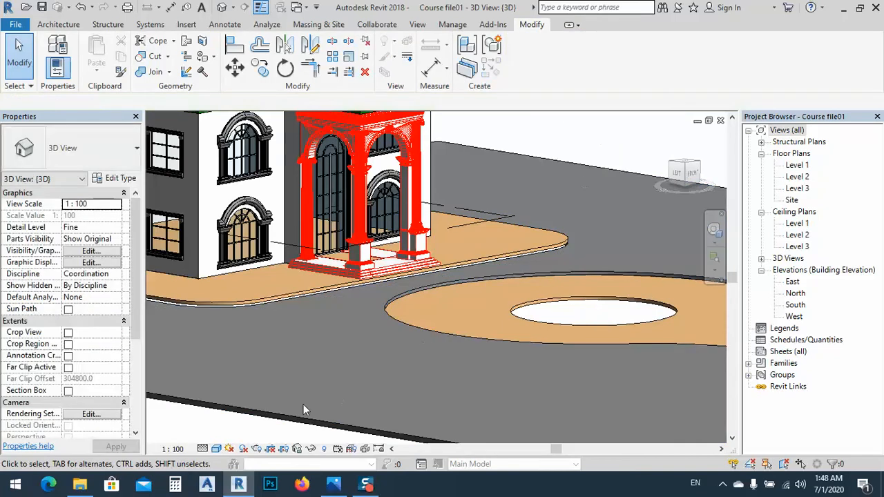
left_click(290, 415)
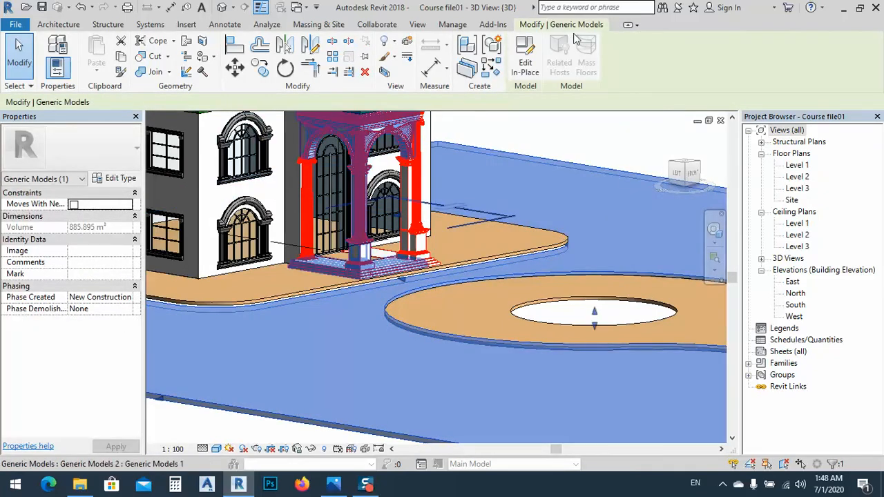
left_click(525, 55)
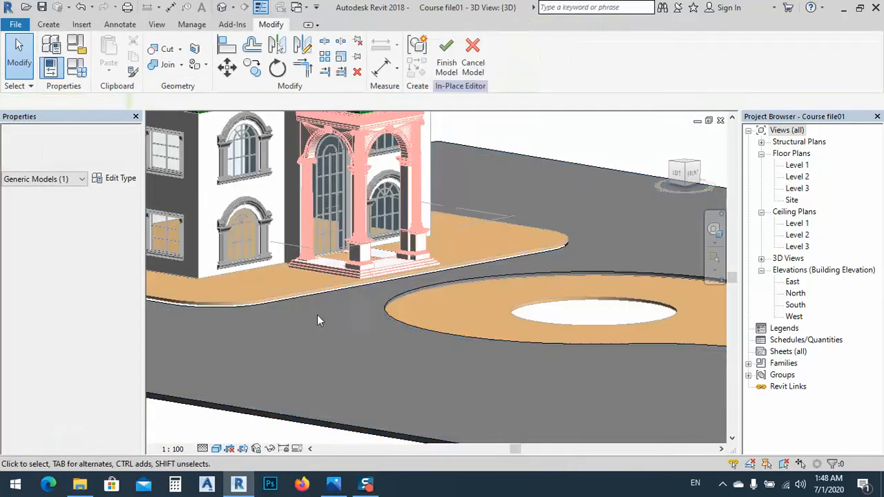
left_click(282, 413)
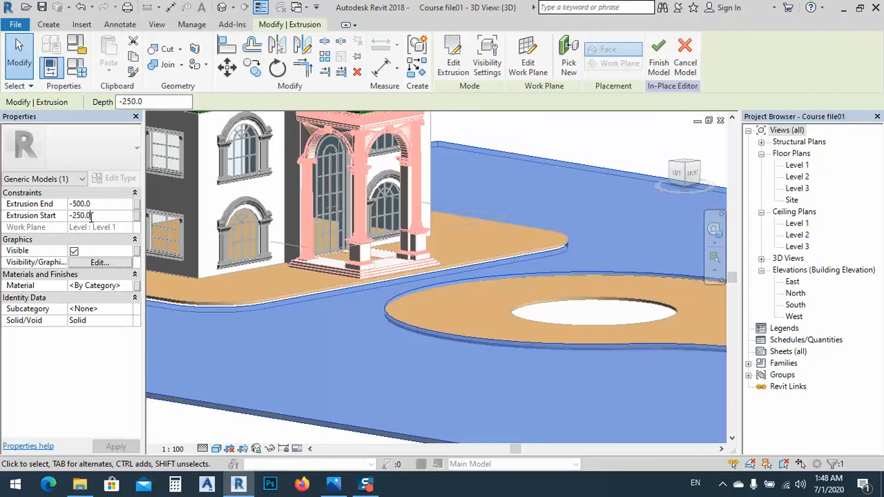
left_click_drag(91, 216, 76, 217)
type("200")
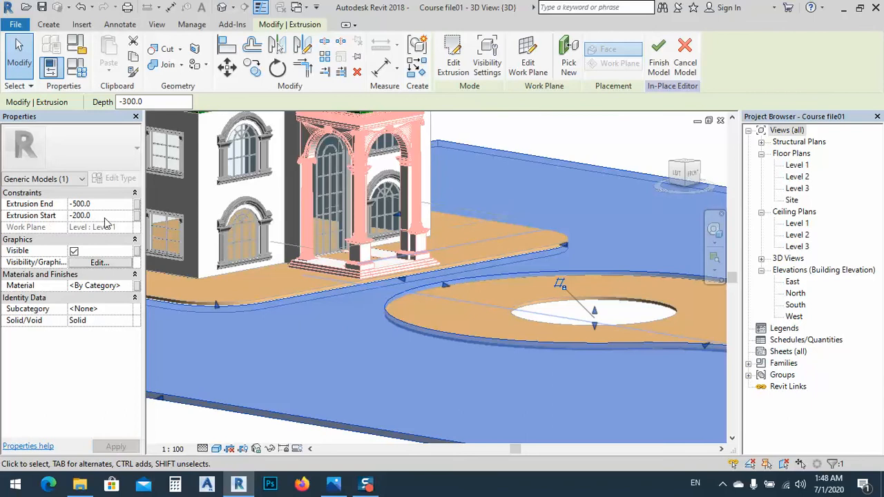
Step: Set the ground extrusion's start to -150 mm
left_click(102, 216)
left_click_drag(94, 215, 77, 217)
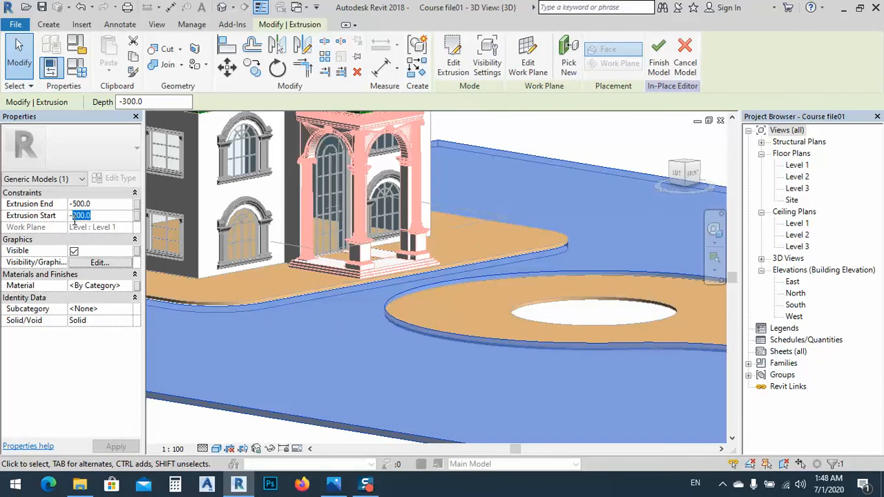
type("450")
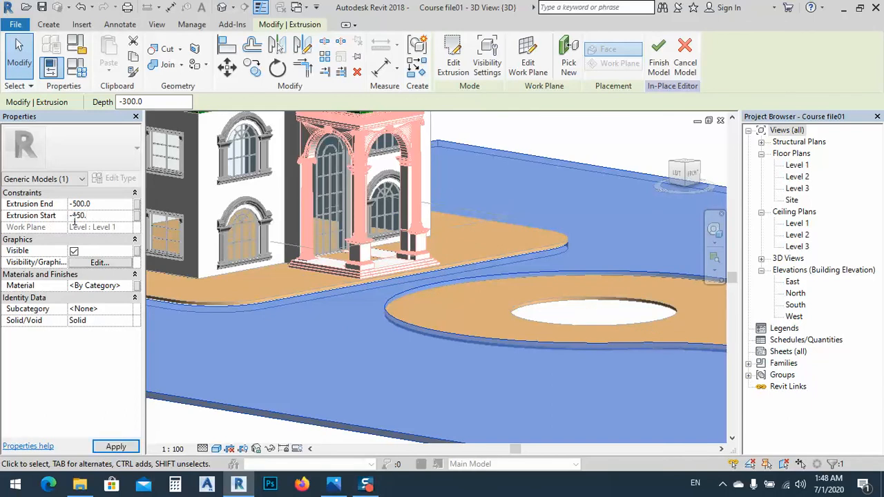
left_click(116, 447)
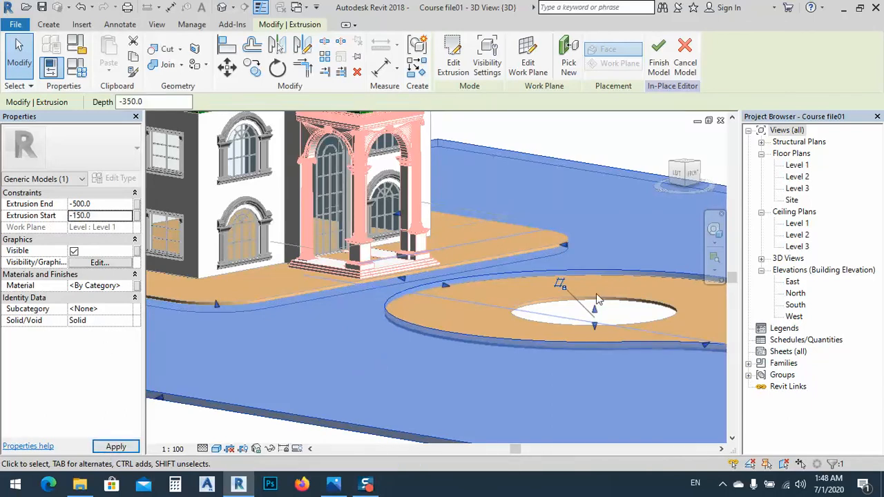
key("Escape")
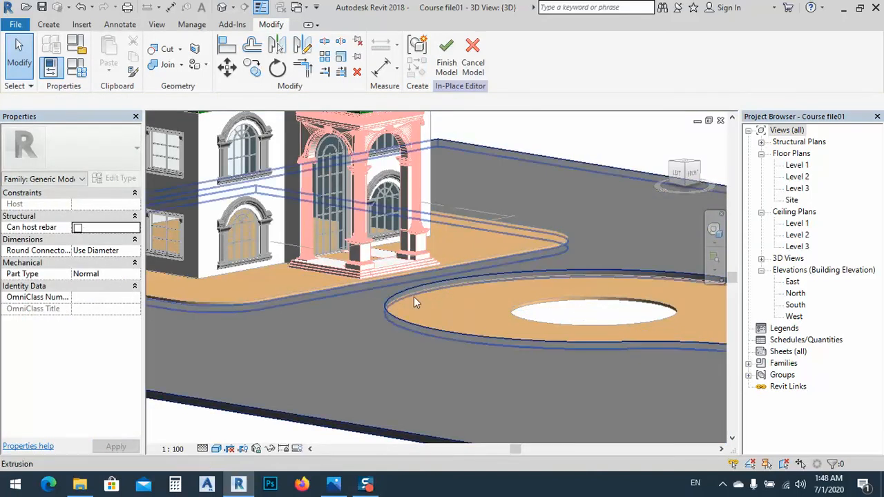
Step: Set the ground extrusion's start back to -200 mm and finish the in-place model
left_click(355, 427)
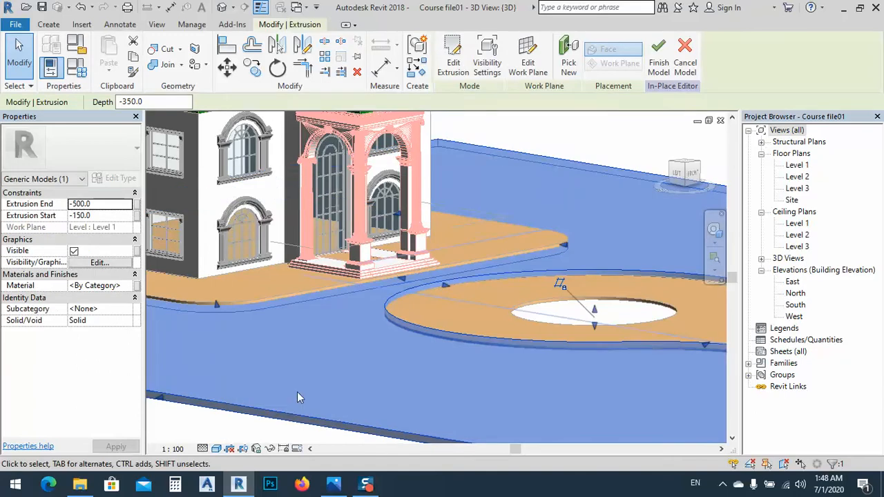
left_click(104, 216)
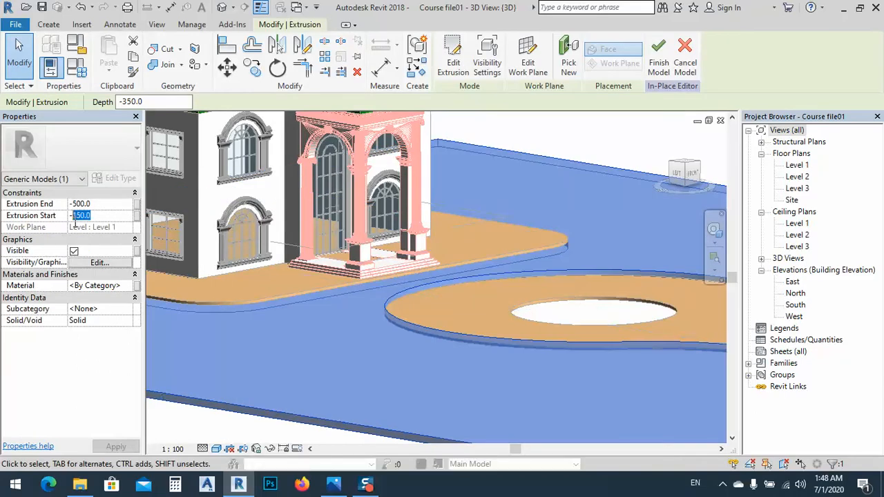
type("200")
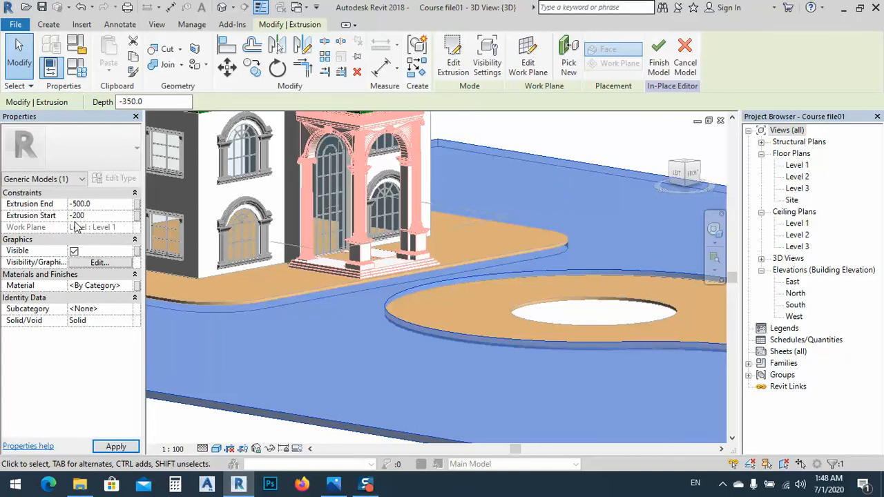
left_click(116, 446)
key("Escape")
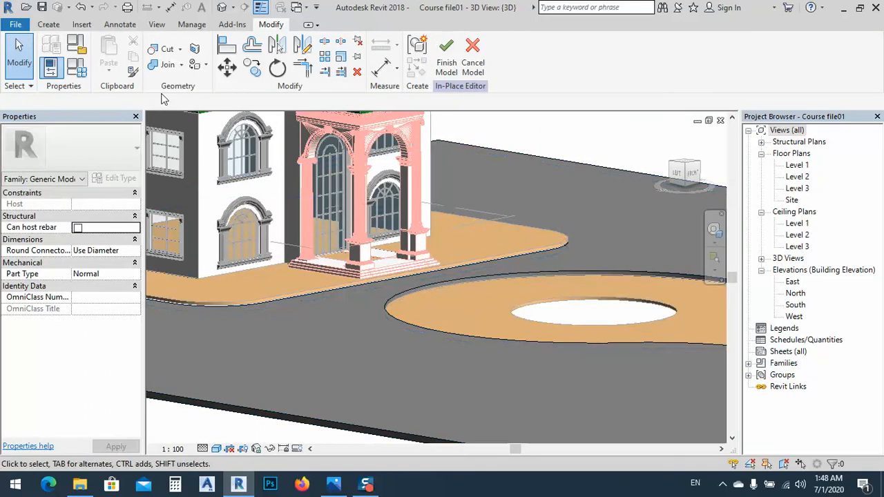
left_click(445, 64)
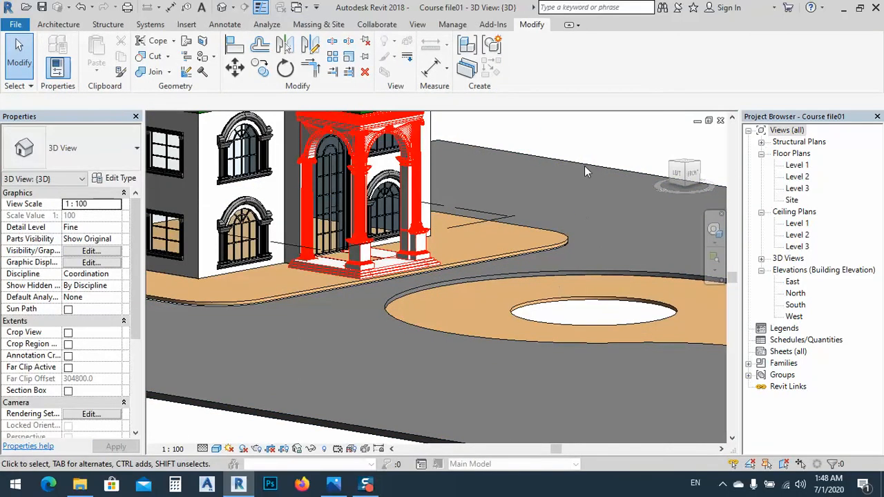
scroll(585, 172, "down", 5)
middle_click_drag(592, 340, 566, 405, "shift")
middle_click_drag(522, 278, 428, 279)
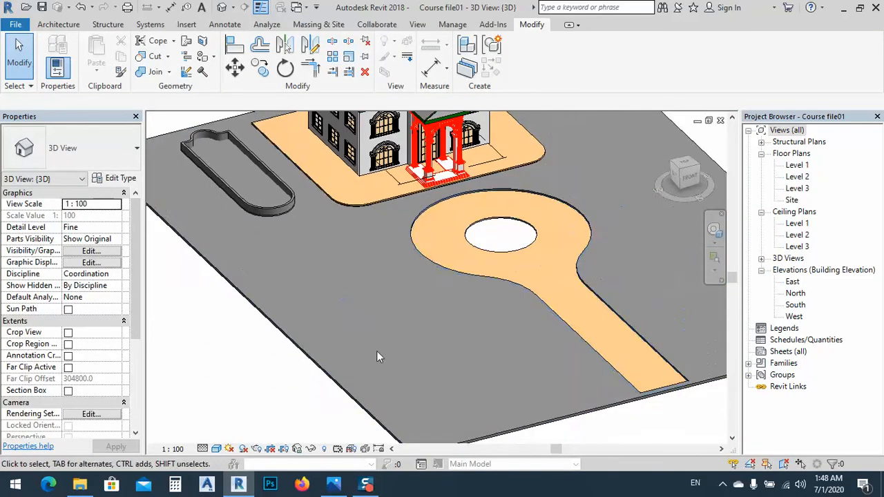
Step: Open the ground model for in-place editing and search the project materials for grass to use on its extrusion
left_click(331, 375)
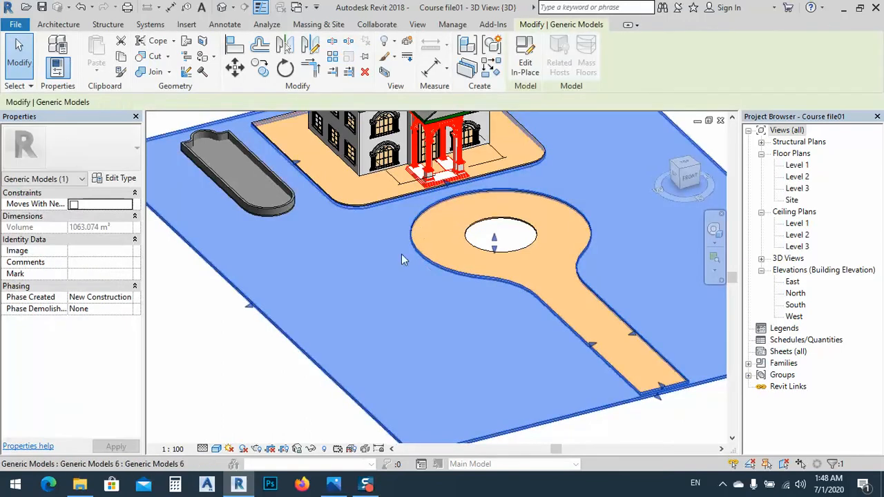
left_click(531, 63)
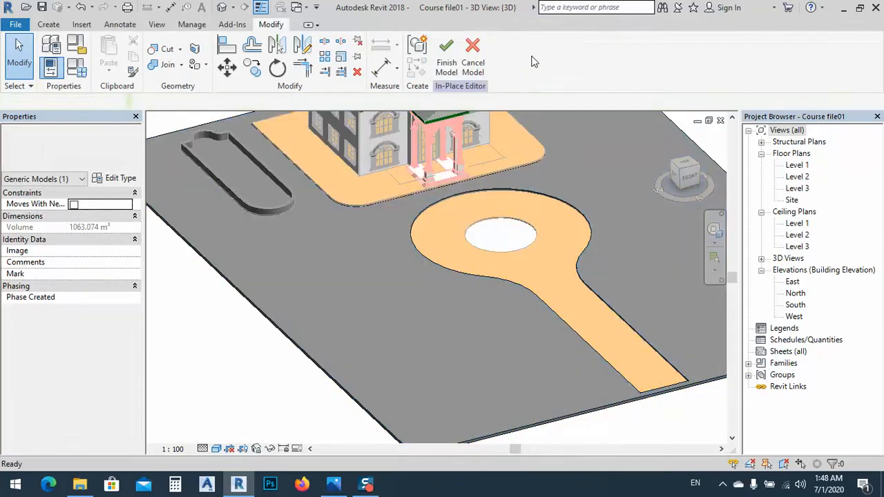
left_click(307, 340)
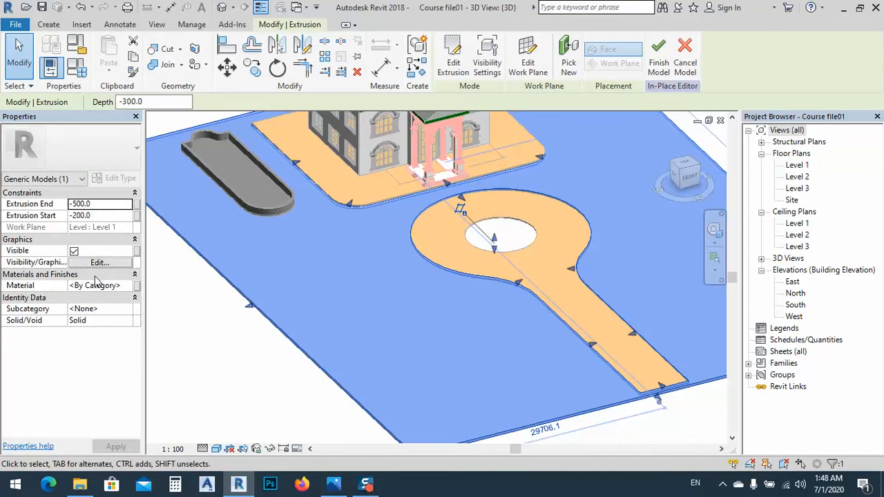
left_click(119, 287)
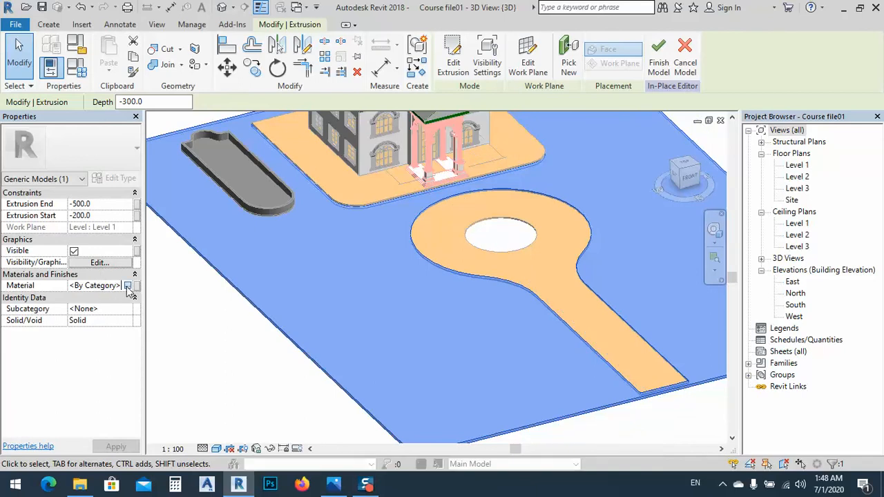
left_click(128, 287)
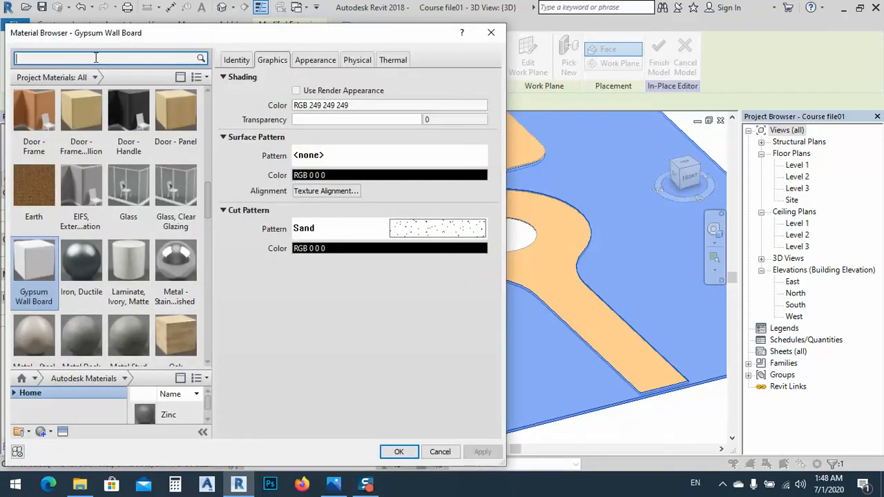
type("gr")
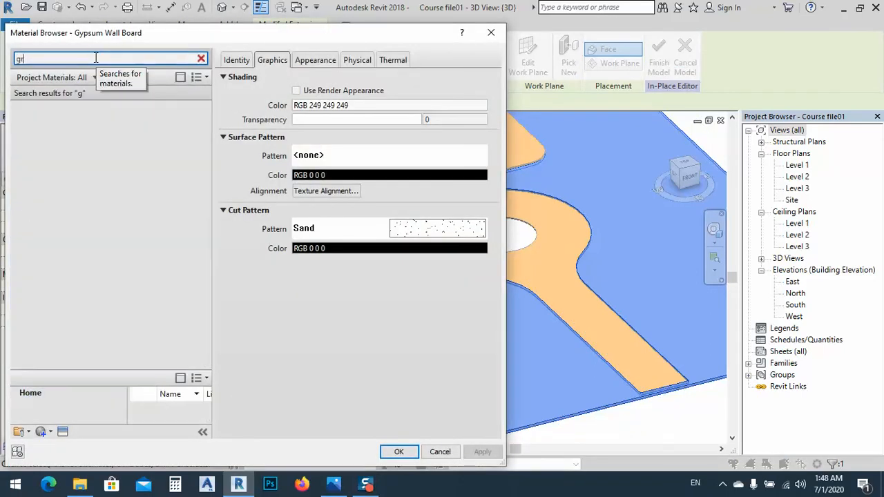
type("ass")
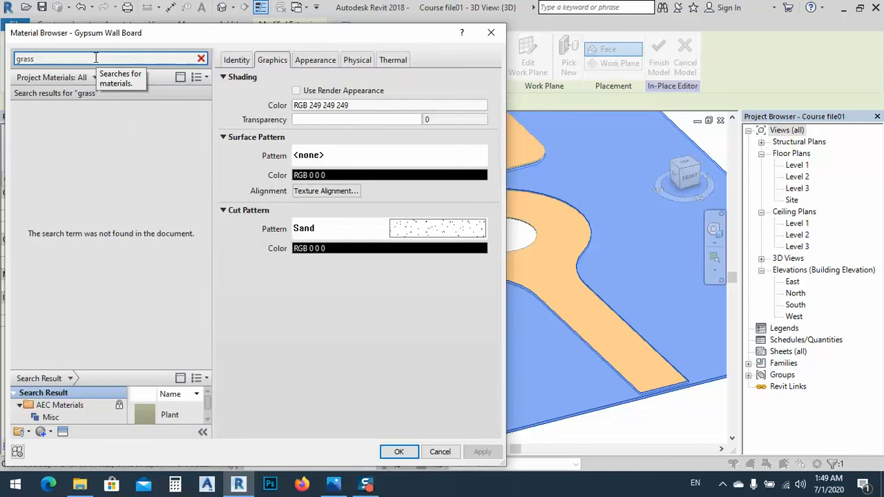
Step: Create a new material in the project
left_click(43, 433)
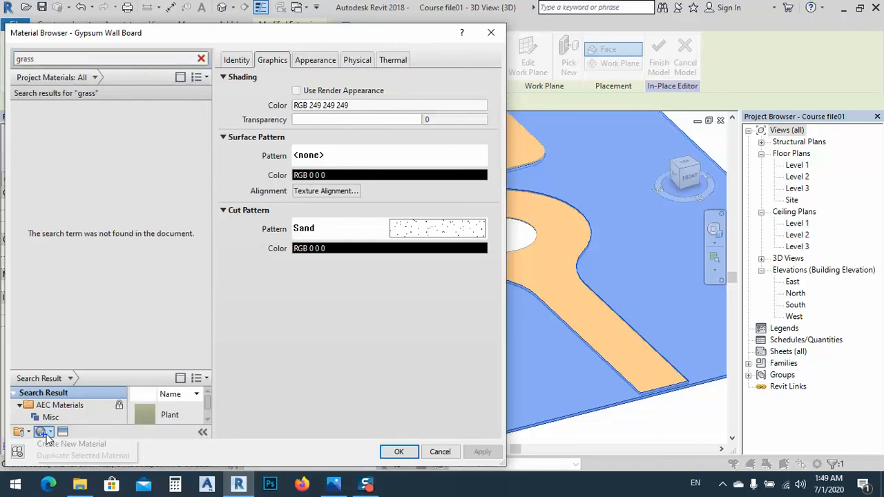
left_click(54, 444)
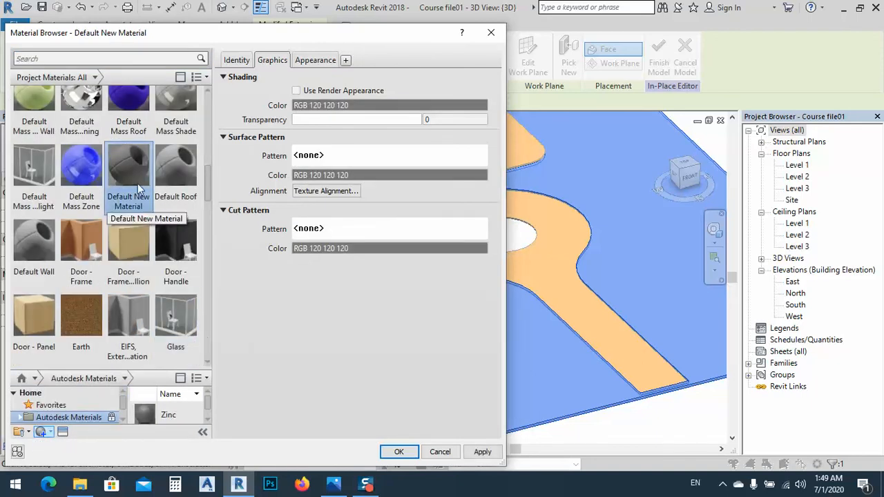
scroll(195, 255, "down", 8)
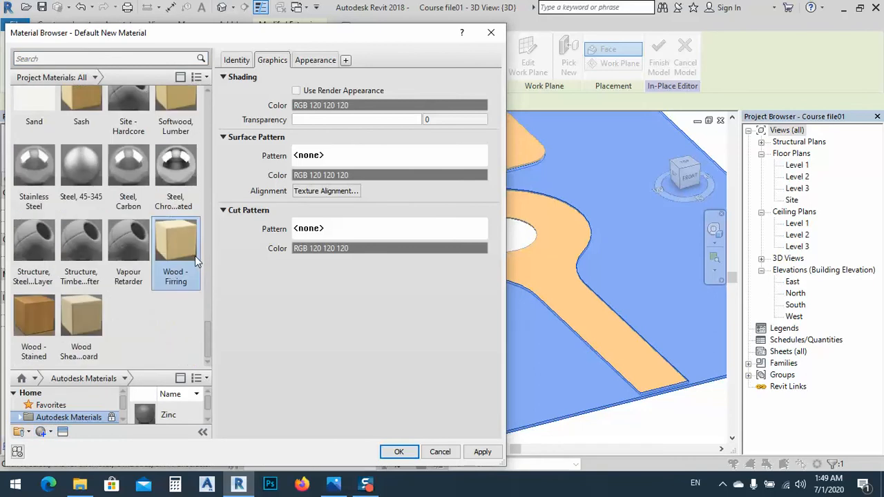
scroll(195, 255, "up", 7)
scroll(195, 259, "up", 5)
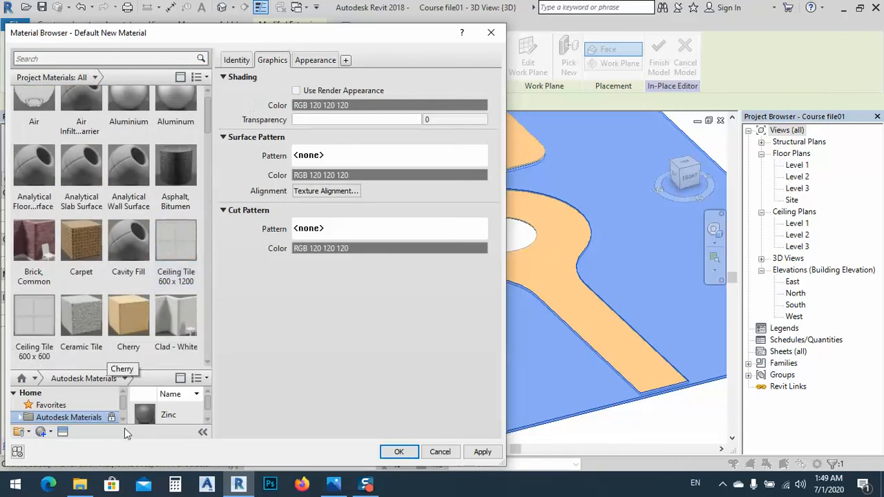
Step: Find grass in the asset library and apply the Grass - Bermuda appearance to the new material
left_click(62, 432)
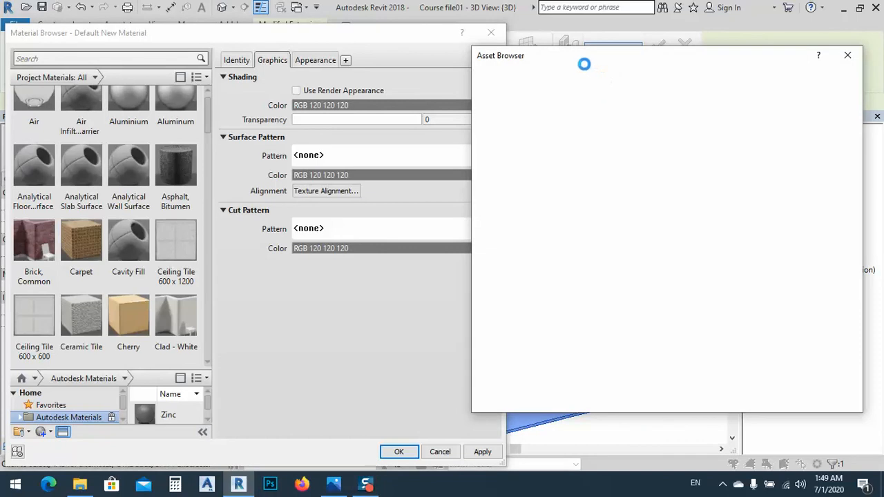
left_click_drag(569, 60, 347, 65)
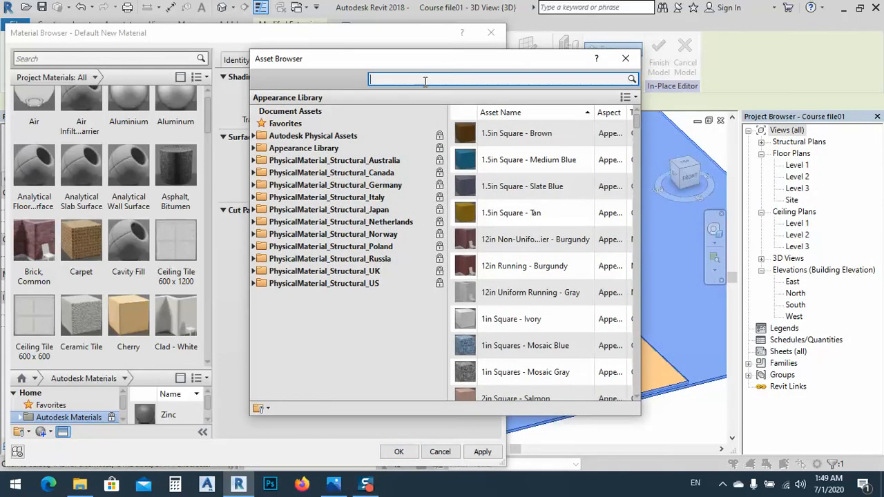
type("grass")
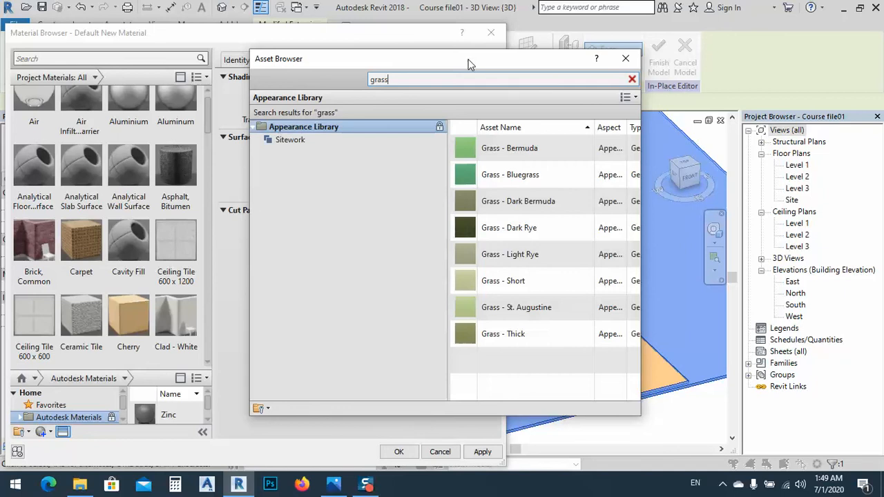
left_click_drag(468, 64, 434, 65)
left_click(478, 151)
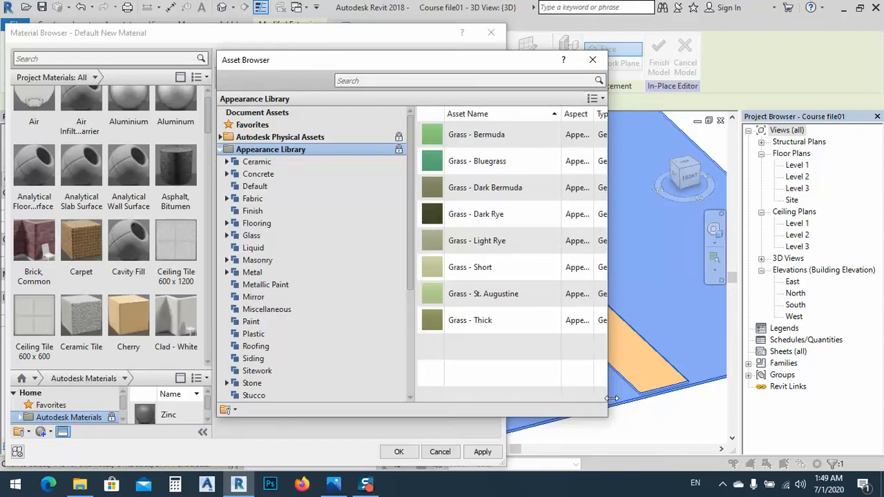
left_click_drag(607, 360, 799, 359)
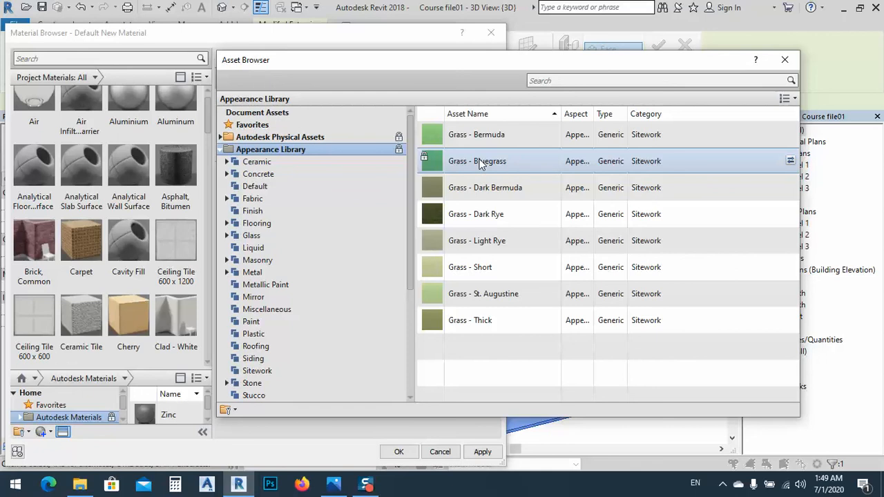
left_click(789, 136)
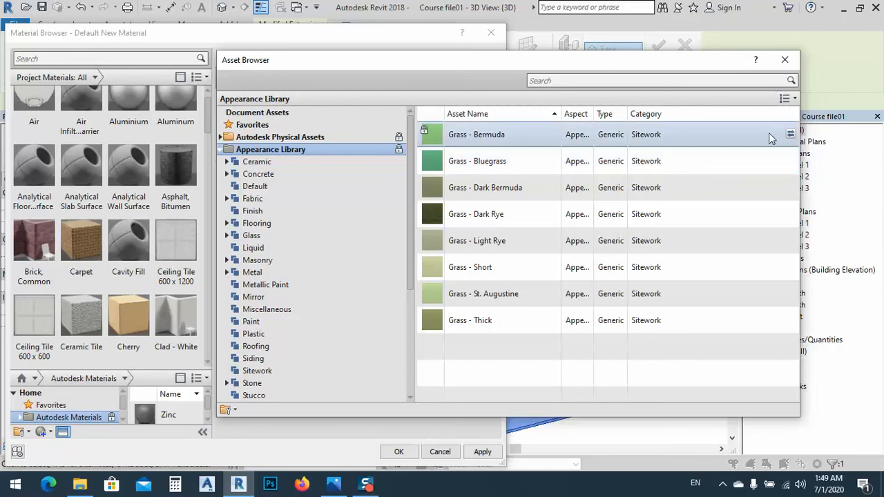
left_click(784, 59)
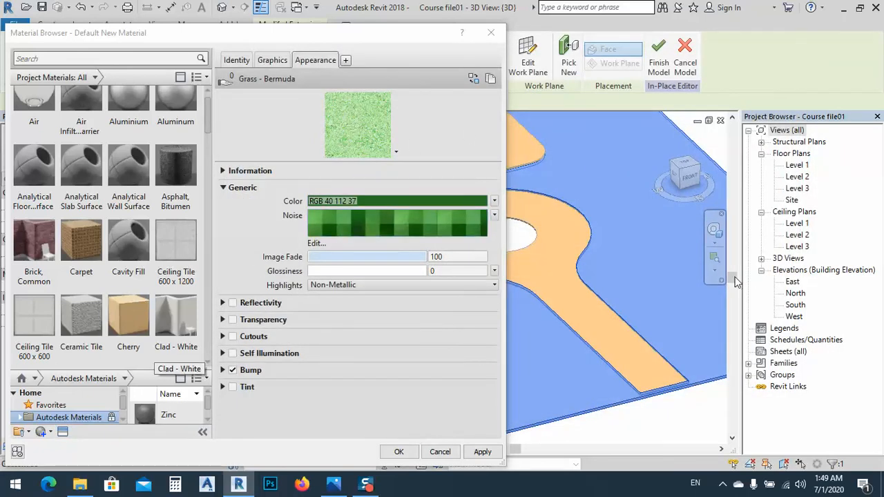
left_click(482, 451)
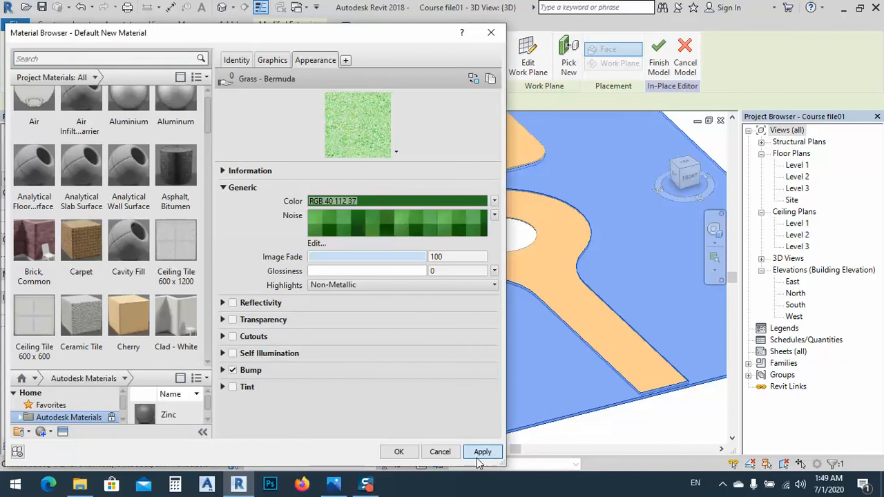
left_click(399, 451)
left_click(658, 439)
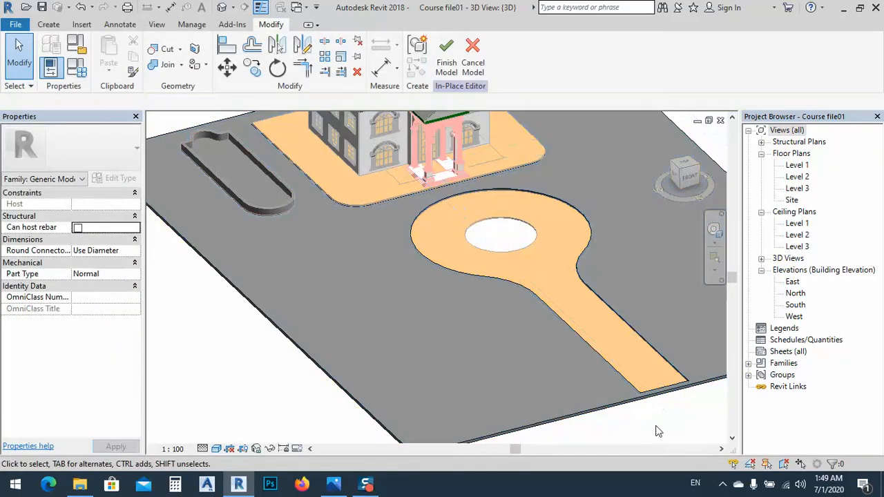
Step: Assign the Default New Material to the ground extrusion and set the 3D view's visual style to Realistic
left_click(308, 360)
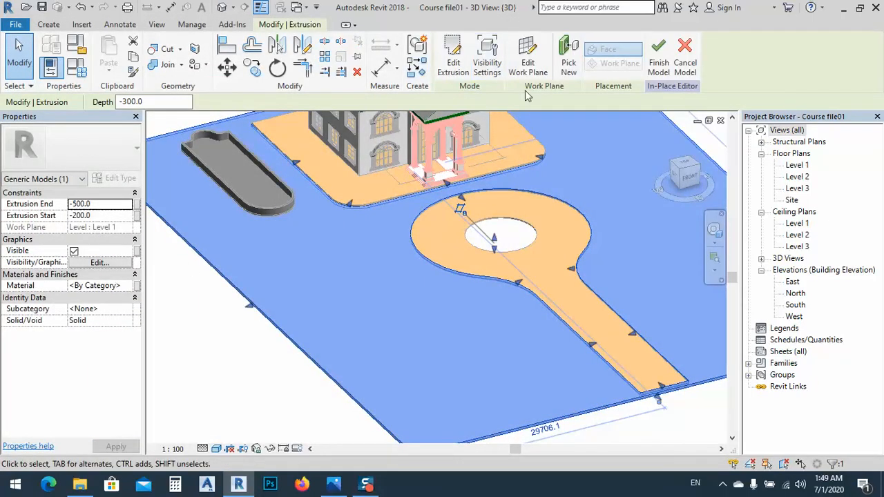
left_click(123, 285)
left_click(129, 286)
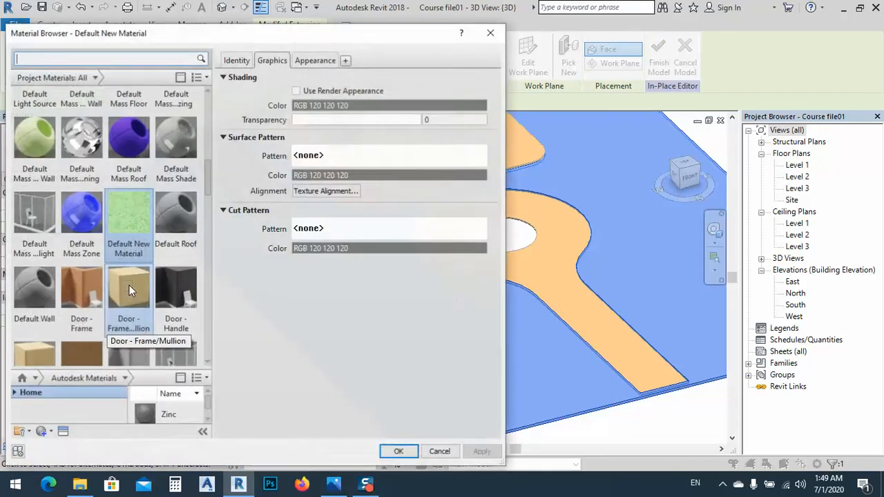
double_click(133, 208)
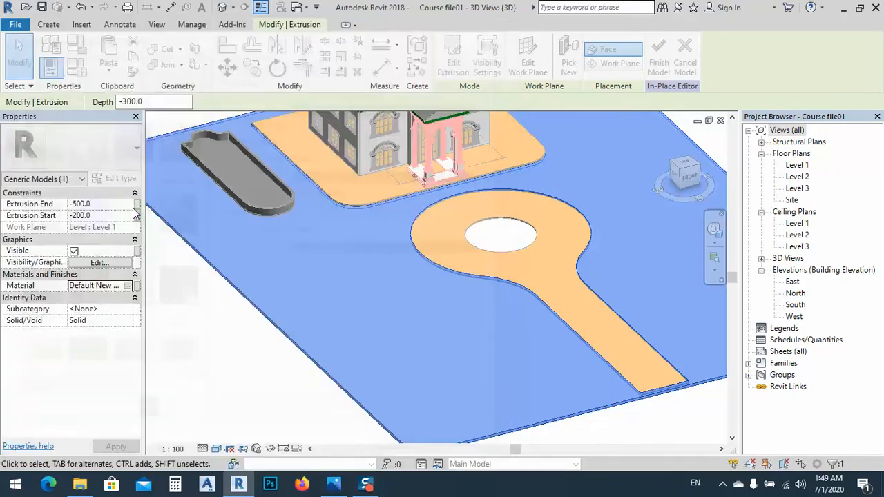
key("Escape")
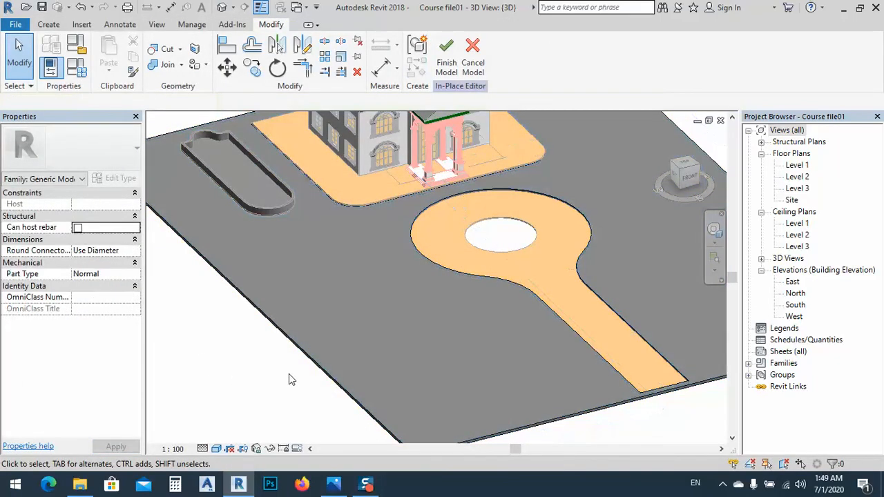
left_click(217, 449)
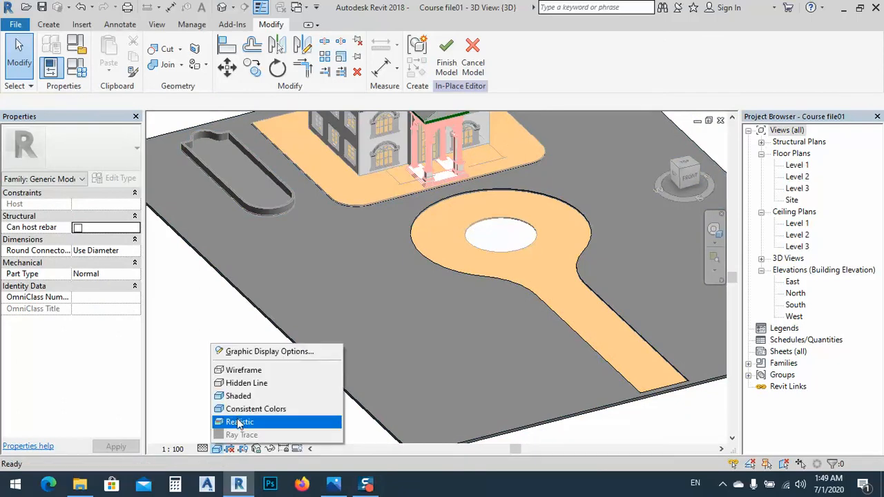
left_click(238, 423)
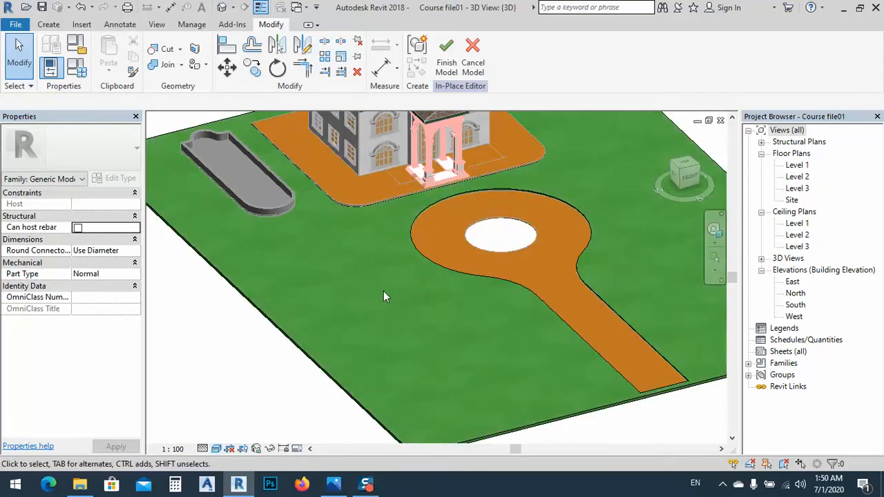
Step: Examine the grass ground around the house, pool and path from several angles
scroll(404, 243, "down", 4)
middle_click_drag(440, 346, 490, 328)
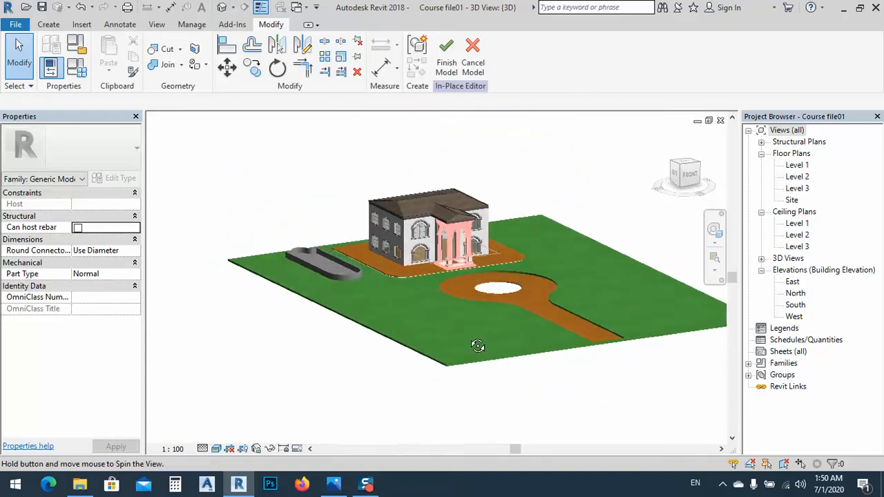
scroll(405, 266, "up", 3)
middle_click_drag(264, 281, 309, 344)
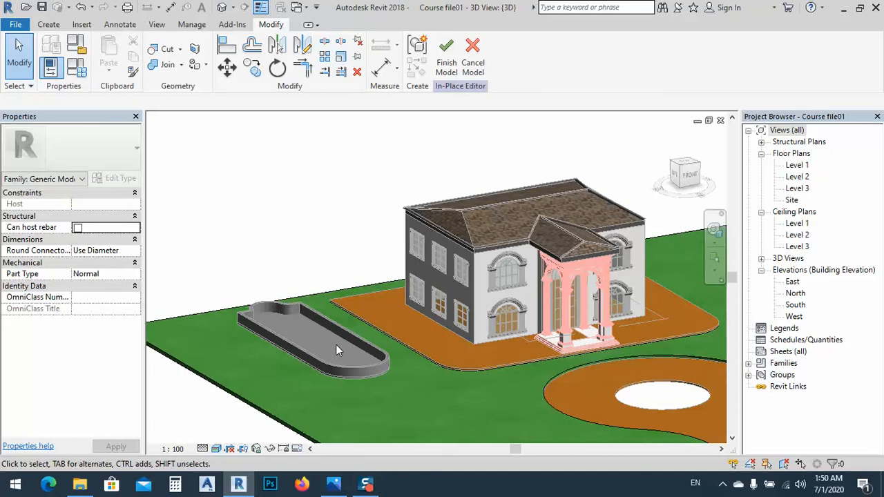
scroll(336, 344, "down", 5)
middle_click_drag(320, 331, 427, 344)
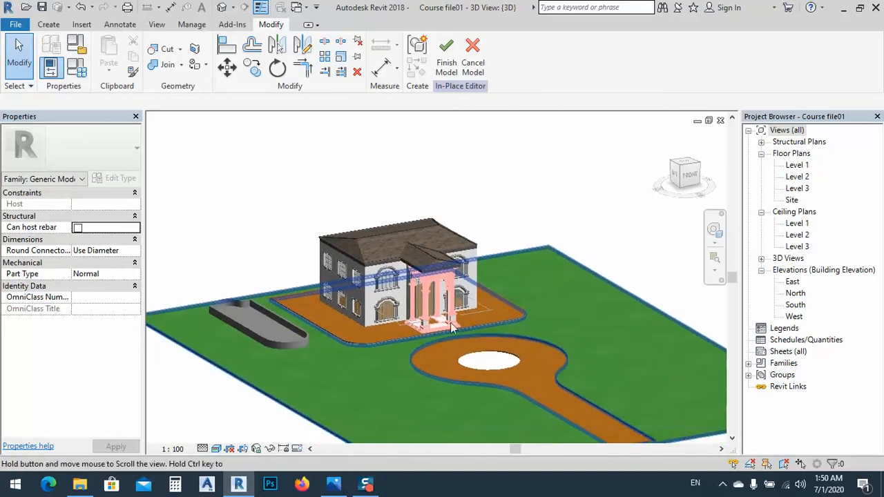
scroll(508, 221, "up", 3)
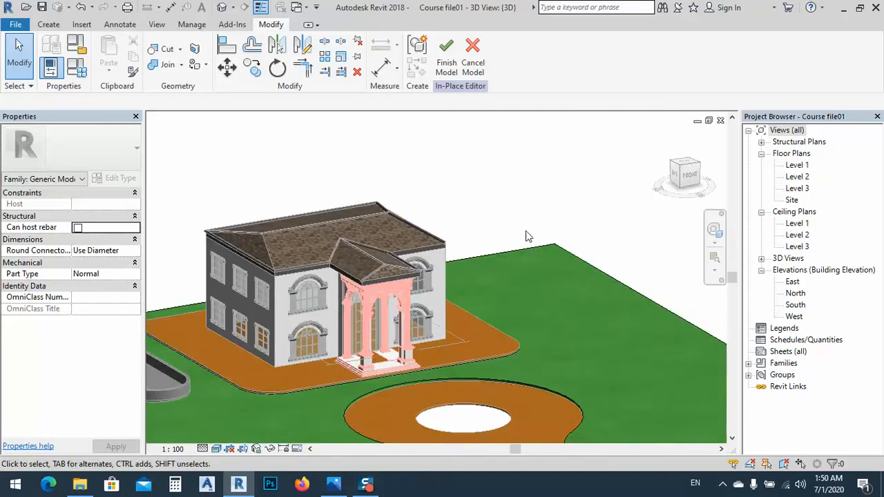
middle_click_drag(467, 276, 482, 204)
scroll(270, 298, "down", 1)
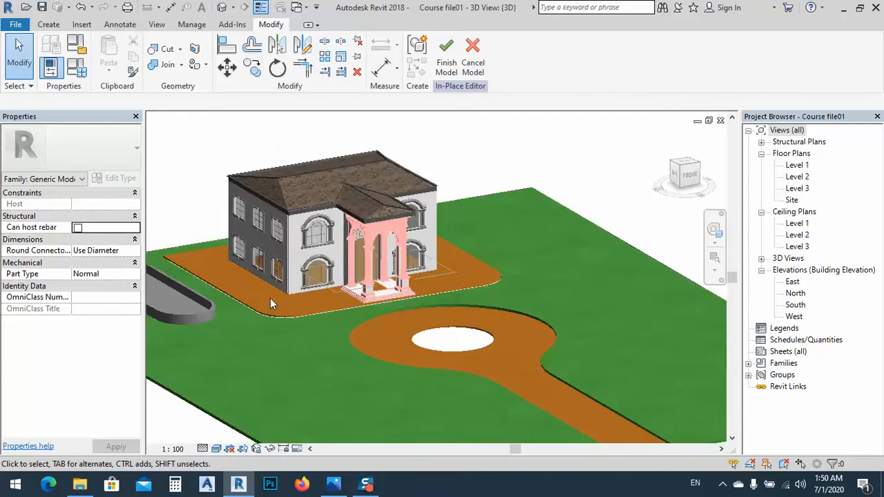
scroll(270, 301, "down", 1)
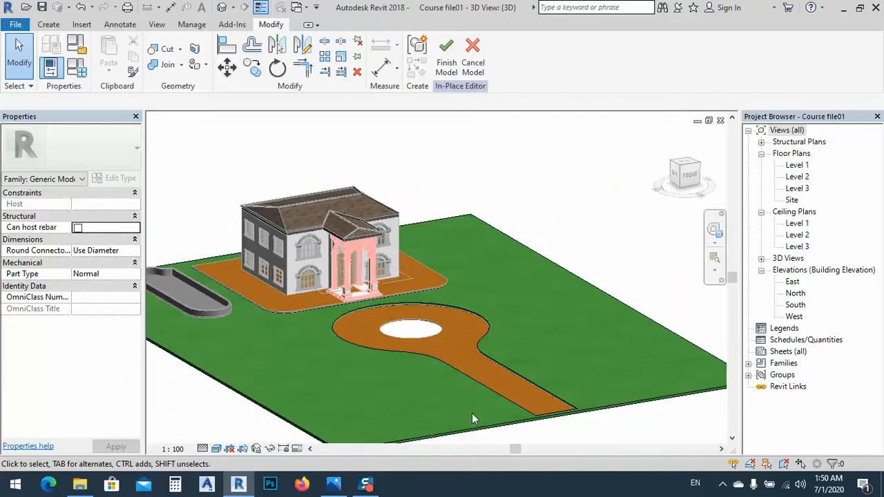
middle_click_drag(552, 424, 570, 403)
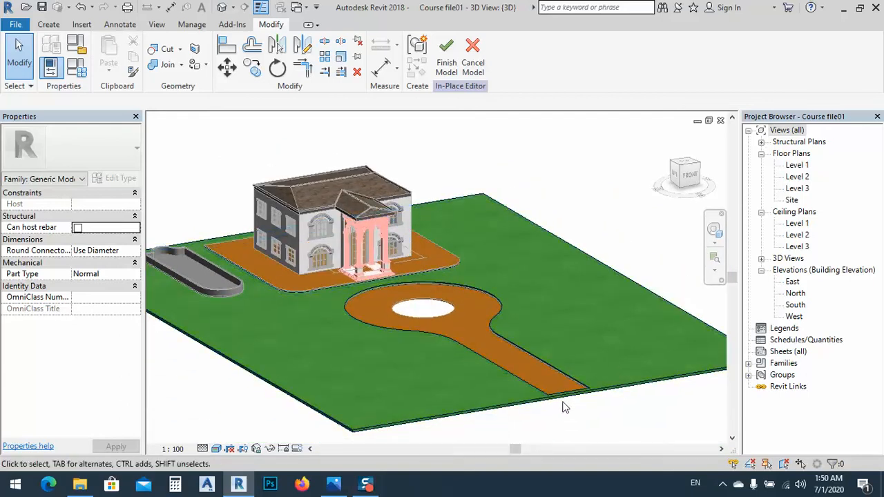
Step: Open the ground extrusion's sketch for editing and delete the short line that closes the path cutout at its front end
scroll(553, 410, "up", 4)
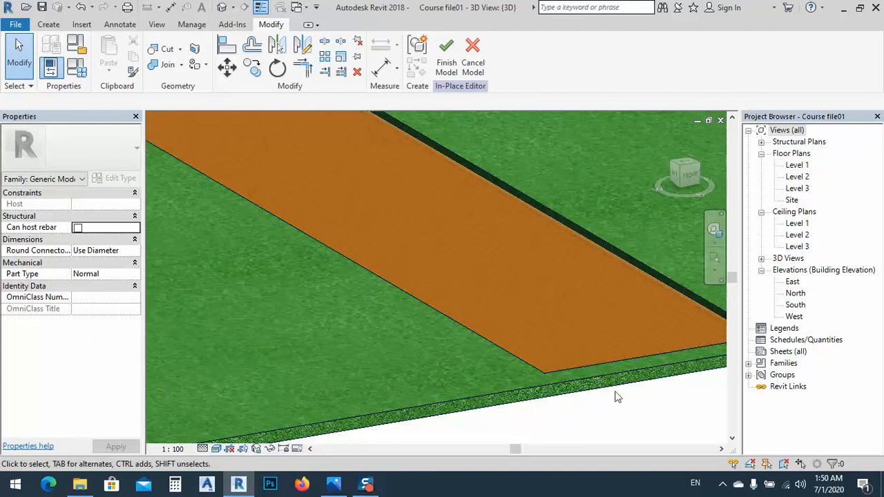
left_click(580, 389)
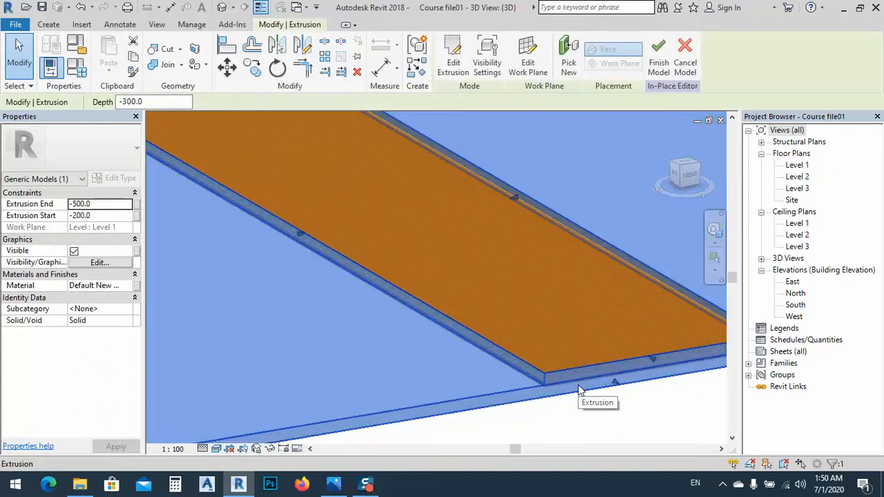
left_click(453, 56)
left_click(686, 161)
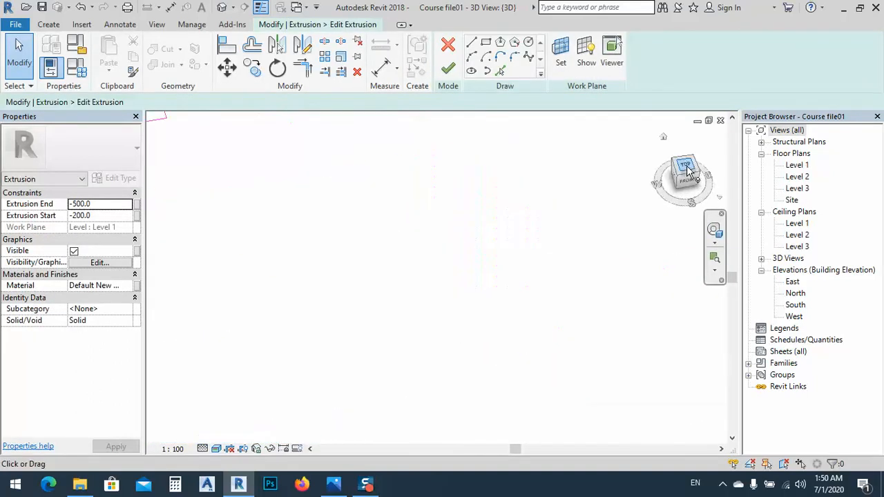
scroll(446, 424, "up", 5)
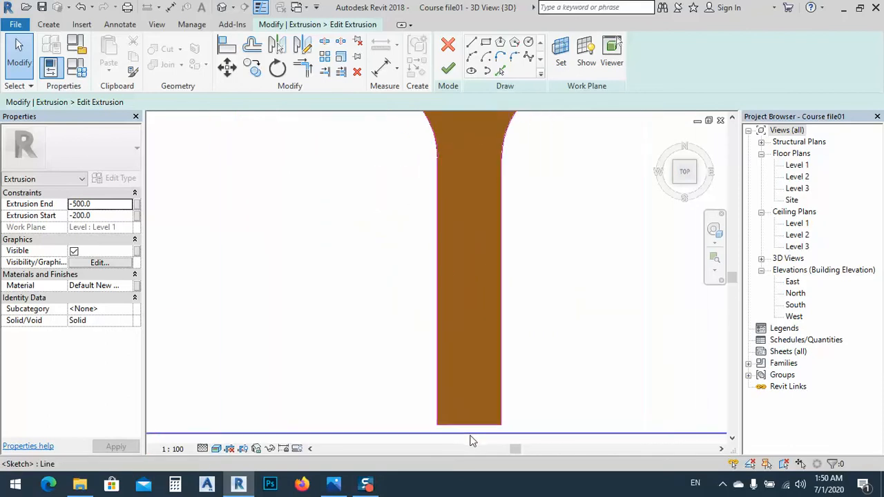
middle_click_drag(476, 449, 463, 385)
scroll(453, 383, "up", 2)
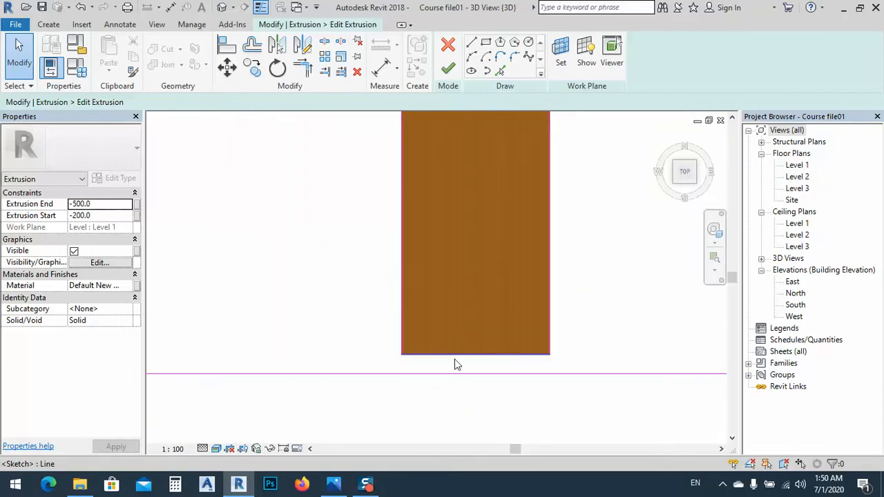
left_click(454, 357)
key("Escape")
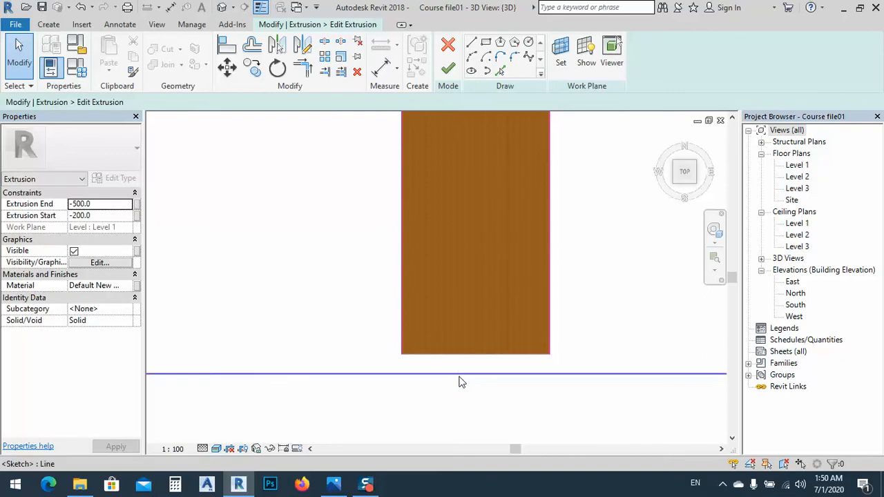
Step: Split the ground's front boundary line at a point within the width of the path
left_click(459, 373)
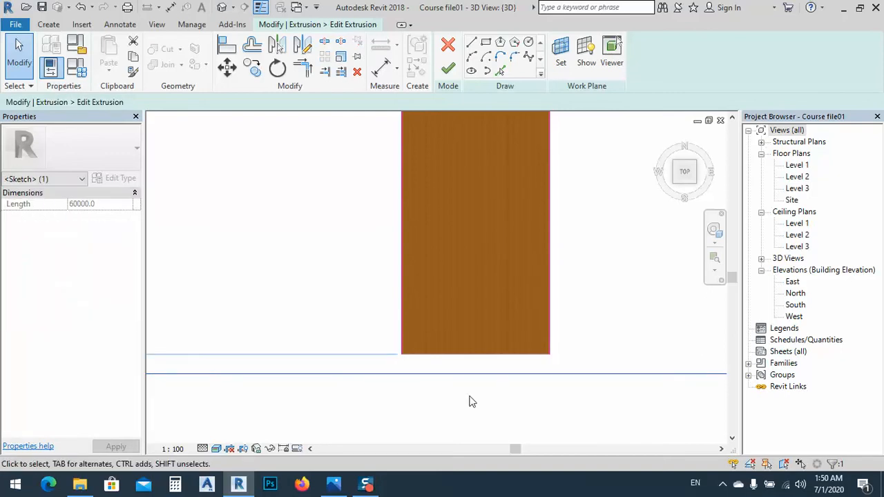
key("s")
key("l")
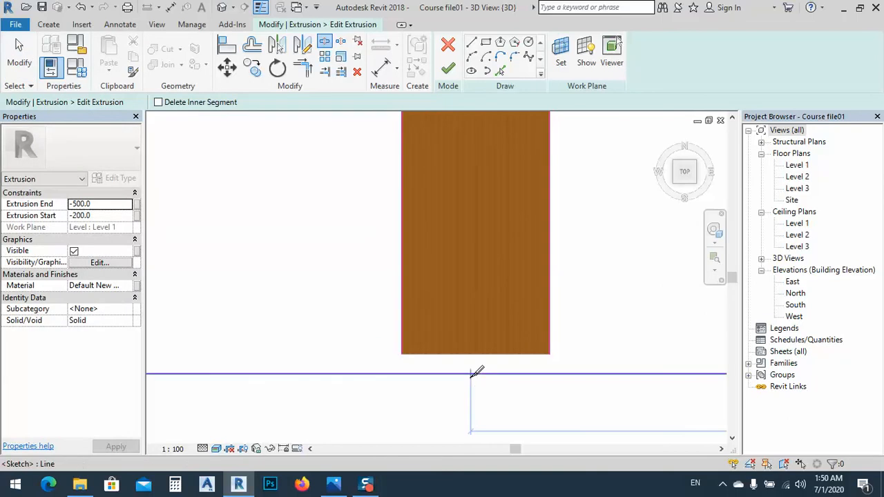
left_click(471, 374)
Step: Trim both halves of the split front boundary to corners with the path's two side lines
left_click(302, 67)
left_click(371, 376)
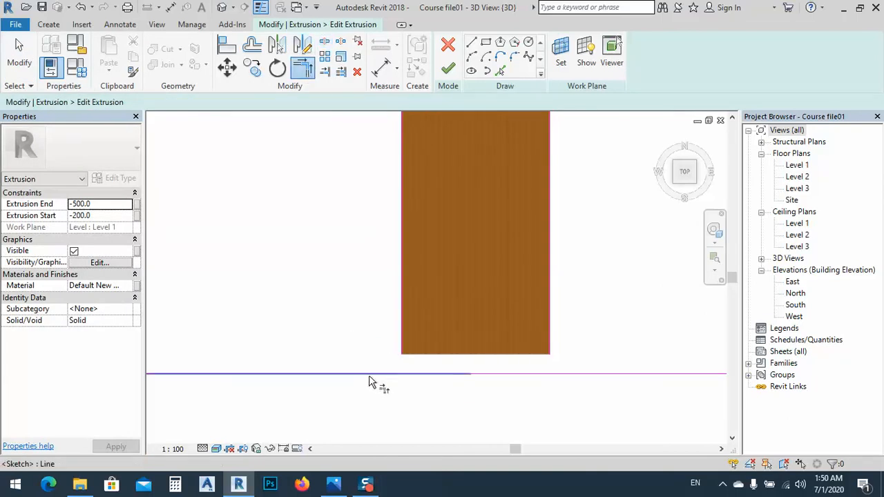
left_click(399, 341)
left_click(577, 375)
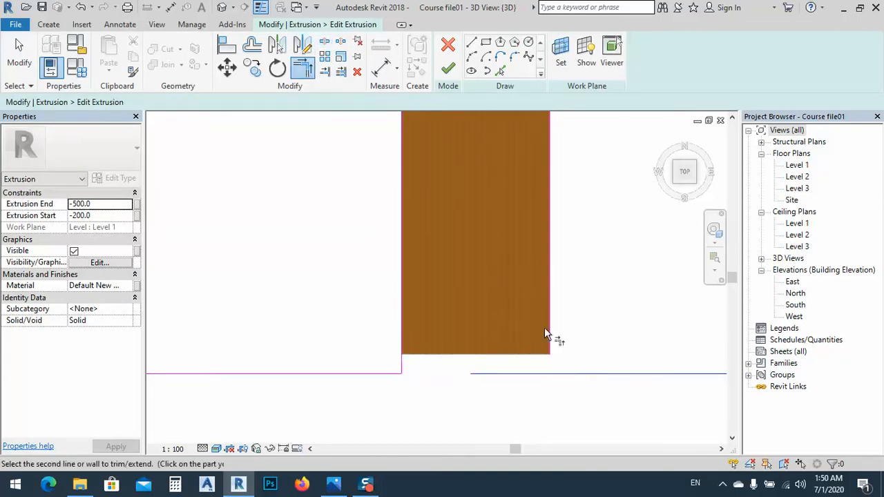
left_click(549, 334)
key("Escape")
key("Escape")
Step: Nudge the front boundary segment east of the path upward until it aligns with the path's end
left_click(570, 377)
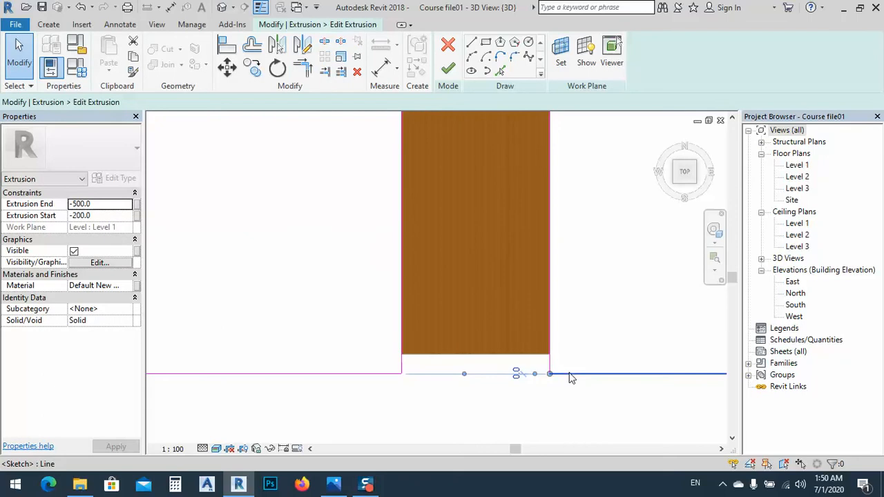
key("Up")
key("Up")
key("Up")
key("Up")
key("Up")
key("Up")
key("Up")
key("Up")
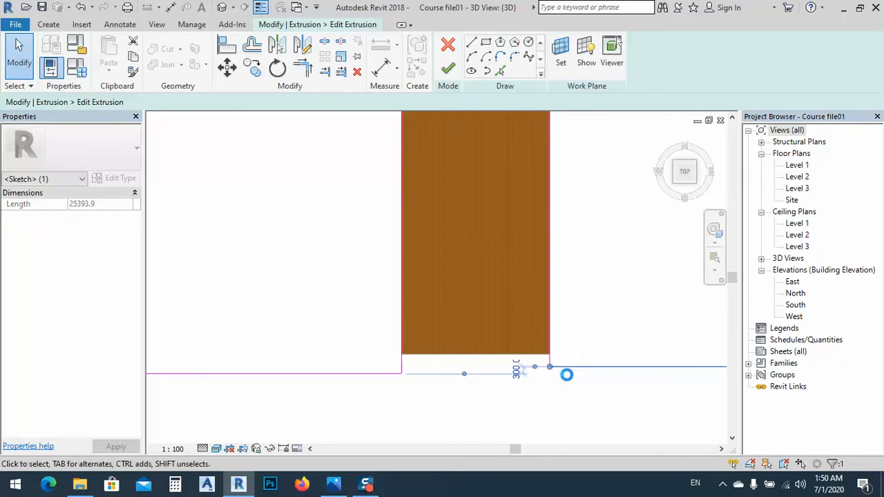
Step: Nudge the front boundary segment west of the path upward until it aligns with the path's end
left_click(375, 382)
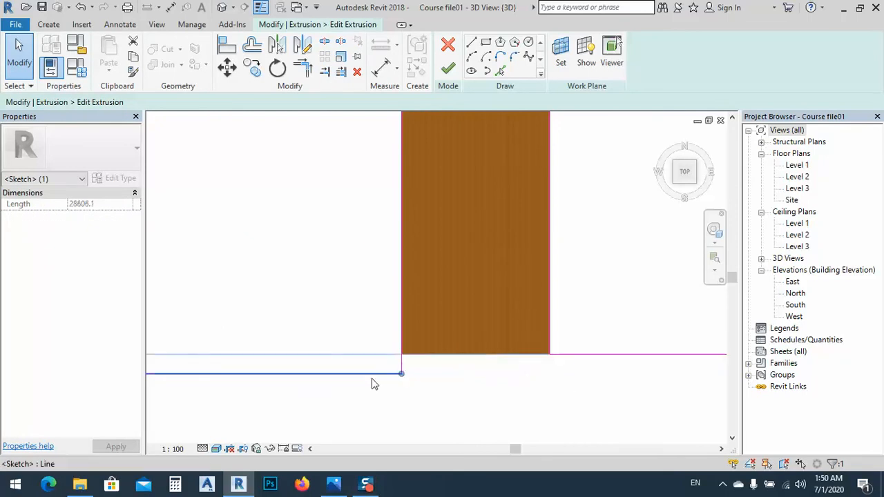
key("Up")
key("Up")
key("Up")
key("Up")
key("Up")
key("Up")
key("Up")
key("Up")
key("Up")
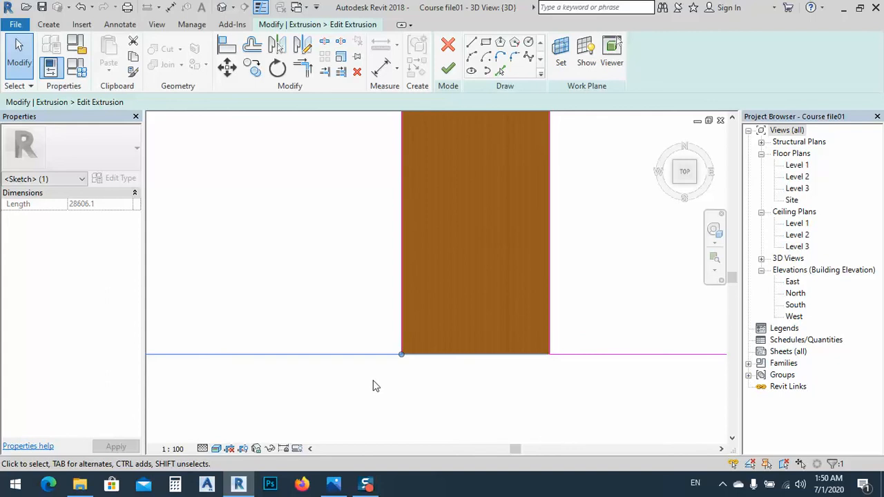
left_click(426, 367)
Step: Check the whole ground outline around the house and path, and finish the extrusion's sketch
scroll(399, 356, "down", 2)
scroll(436, 372, "down", 3)
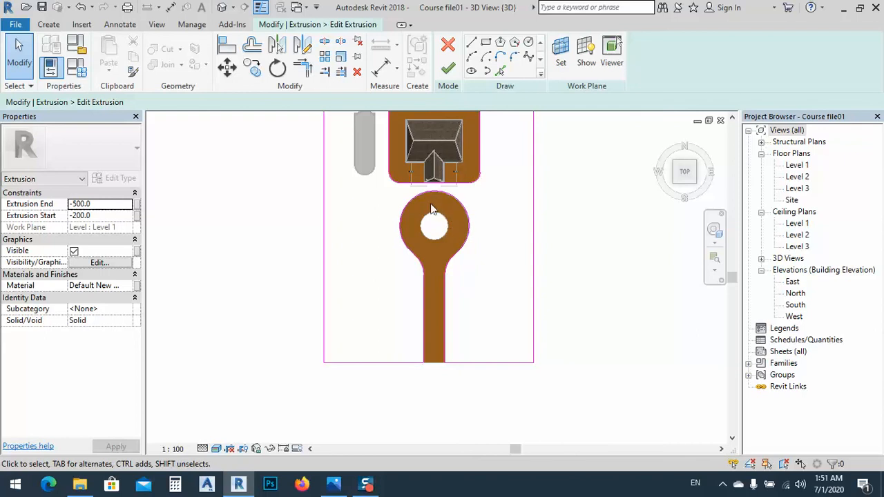
scroll(434, 197, "up", 2)
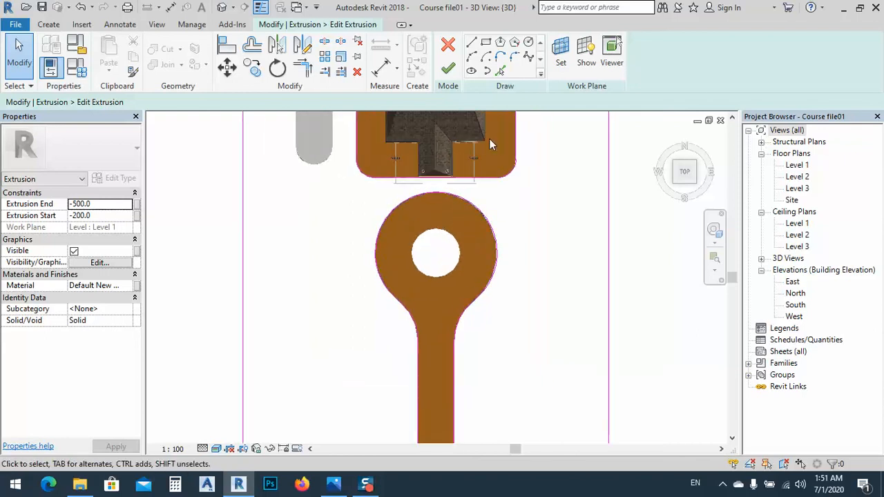
left_click(450, 72)
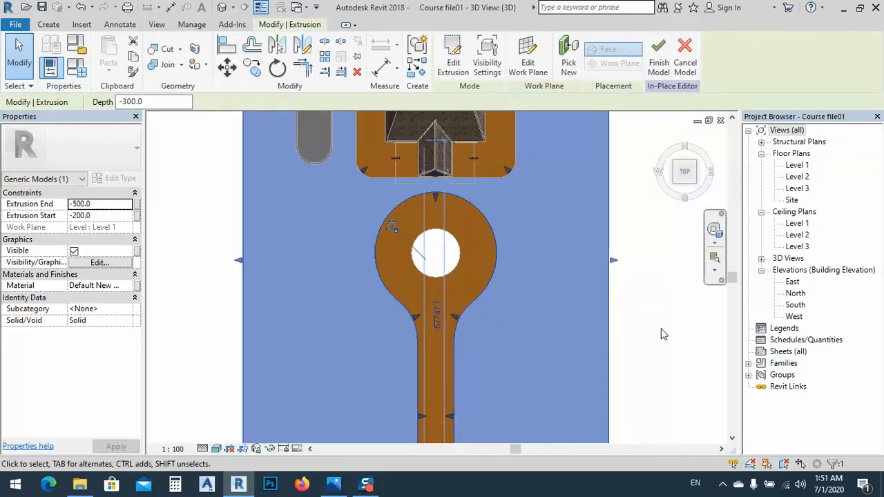
Step: Examine the revised ground in 3D around the porch, circular path, pool and house facade
left_click(677, 179)
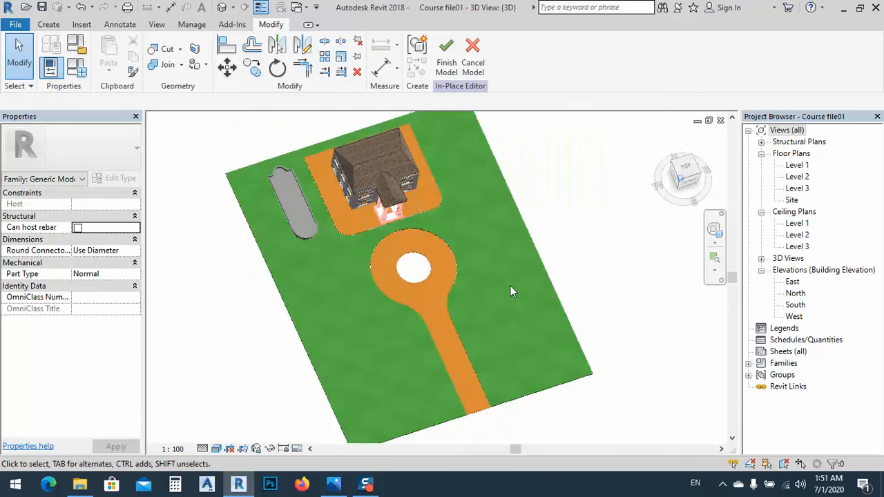
scroll(396, 273, "up", 4)
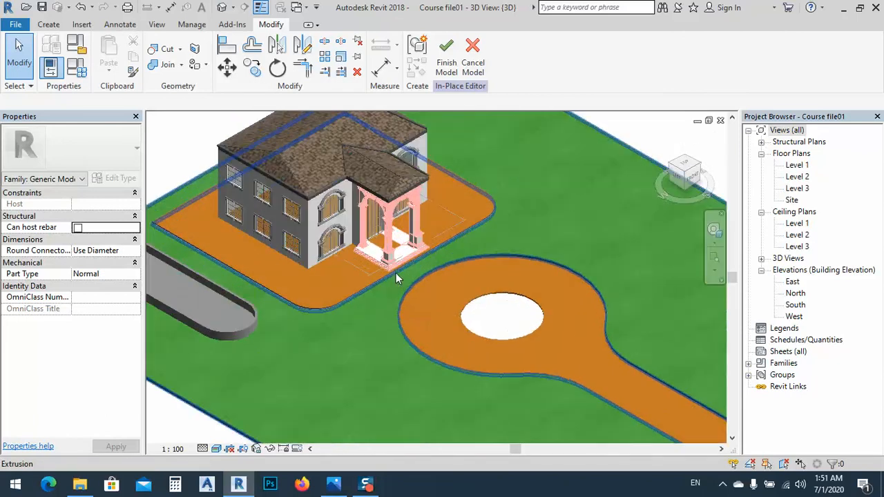
scroll(396, 273, "up", 3)
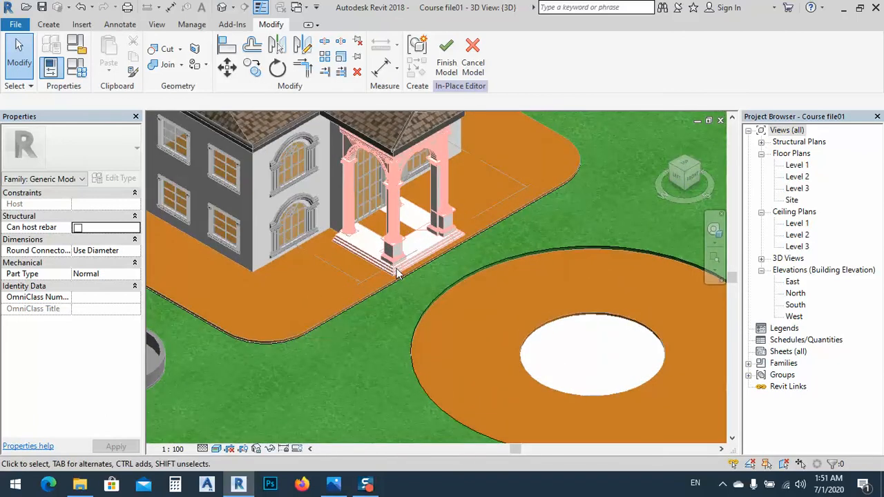
middle_click_drag(606, 348, 604, 347)
scroll(539, 341, "down", 3)
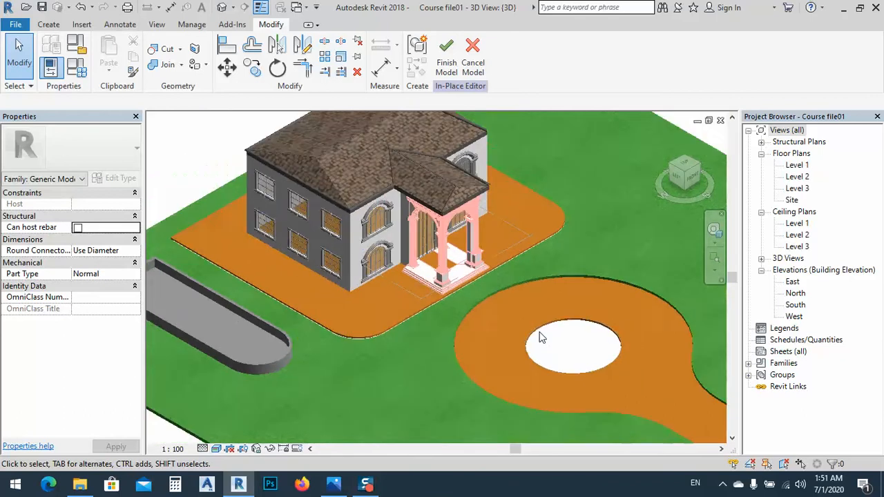
middle_click_drag(539, 341, 460, 312)
scroll(459, 311, "up", 3)
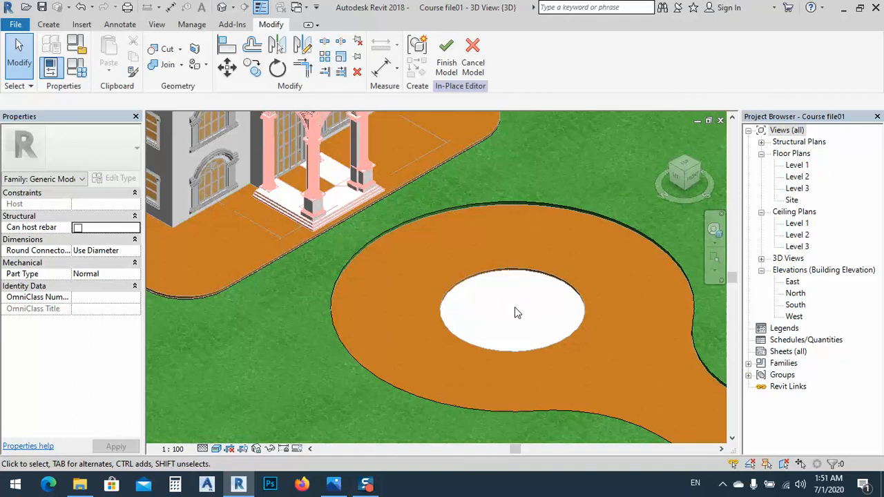
scroll(553, 264, "down", 4)
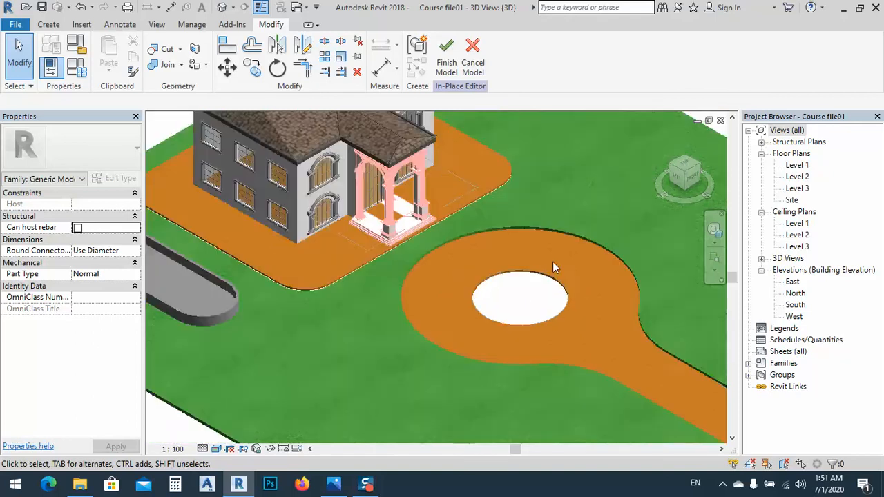
middle_click_drag(597, 373, 535, 335, "shift")
scroll(462, 252, "up", 2)
middle_click_drag(461, 252, 482, 337)
middle_click_drag(674, 403, 603, 371)
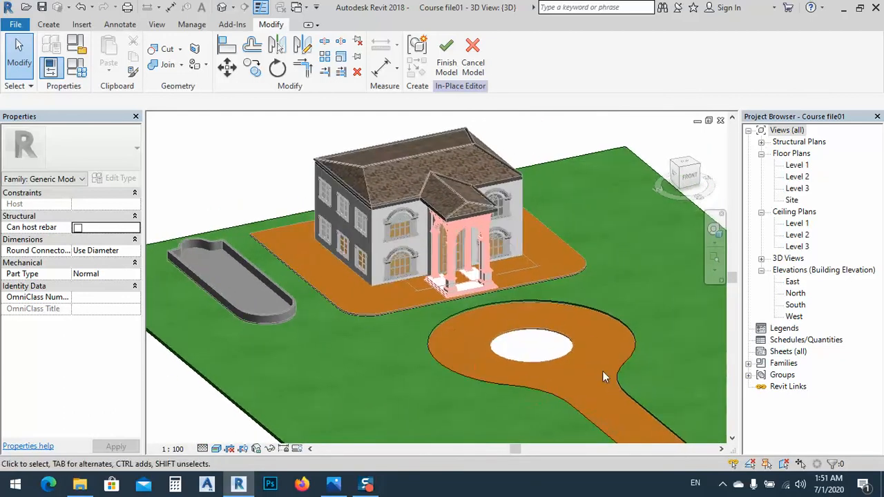
middle_click_drag(426, 136, 449, 209)
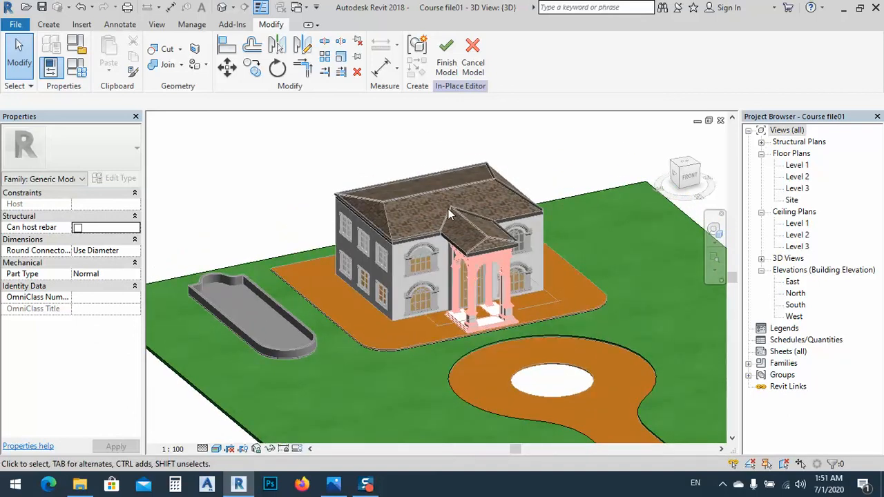
scroll(439, 279, "up", 5)
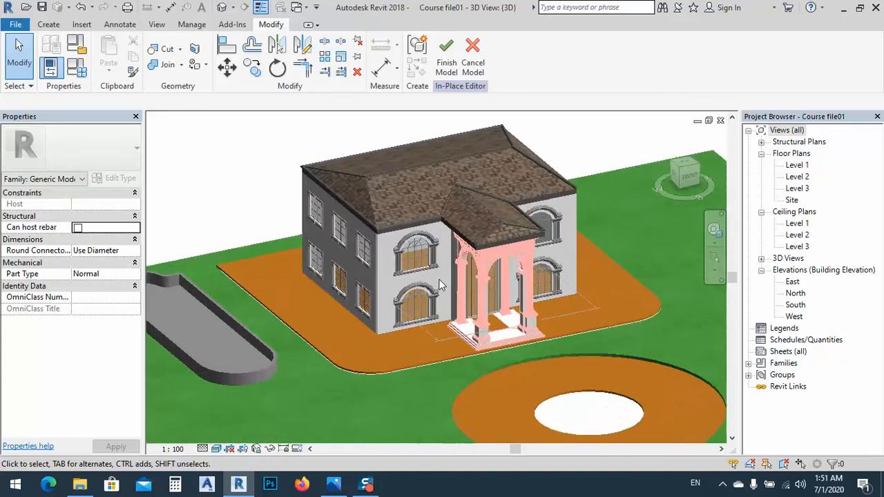
scroll(424, 257, "up", 2)
middle_click_drag(423, 264, 465, 302)
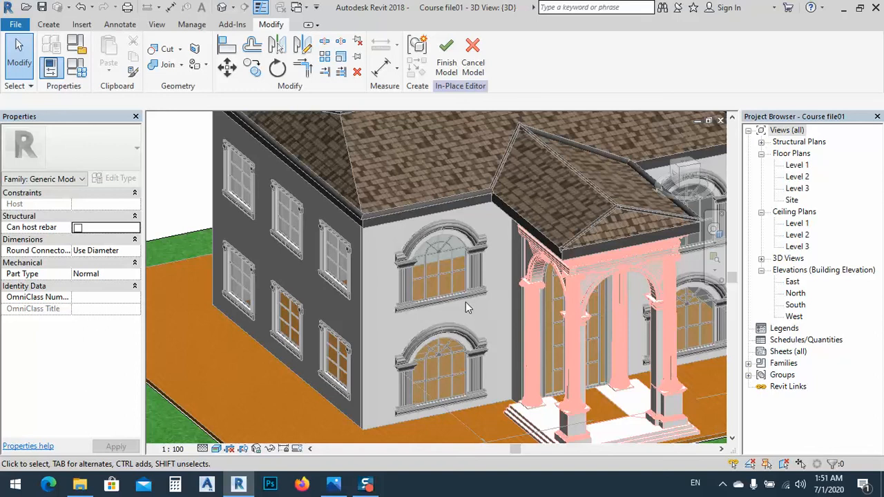
Step: Finish the in-place ground model and view the whole house and site
left_click(449, 53)
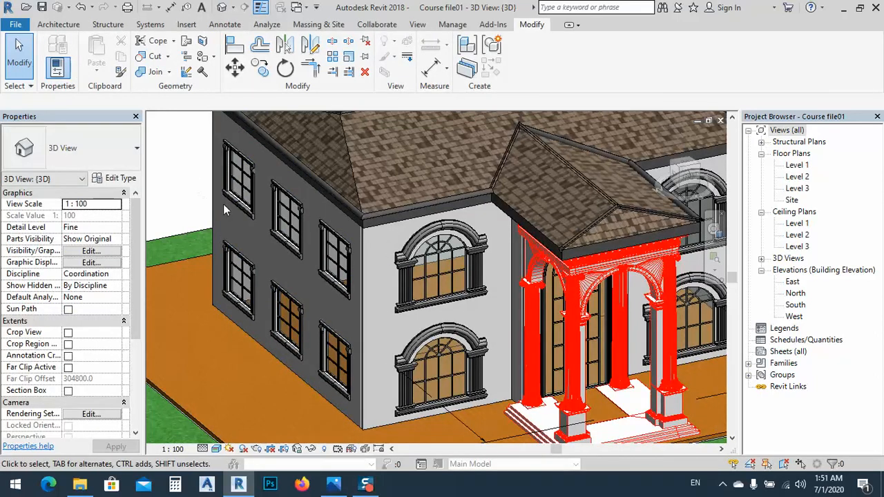
scroll(405, 256, "down", 3)
scroll(406, 256, "down", 2)
middle_click_drag(579, 320, 530, 291)
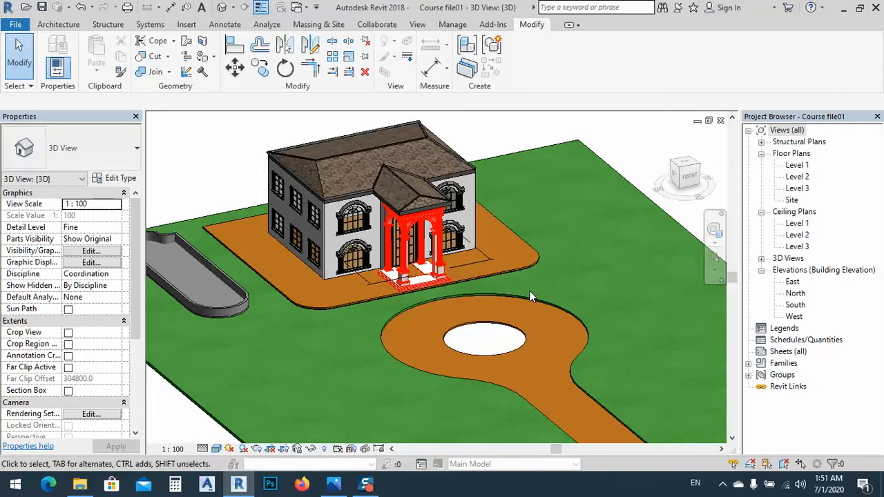
mouse_move(514, 351)
middle_mouse_down("shift")
mouse_move(453, 339)
mouse_move(545, 341)
mouse_move(519, 344)
middle_mouse_up("shift")
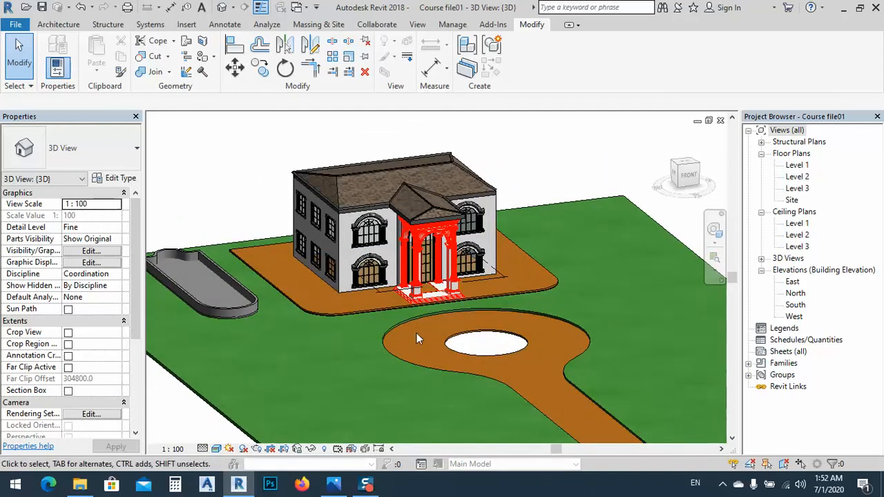
middle_click_drag(424, 341, 431, 345)
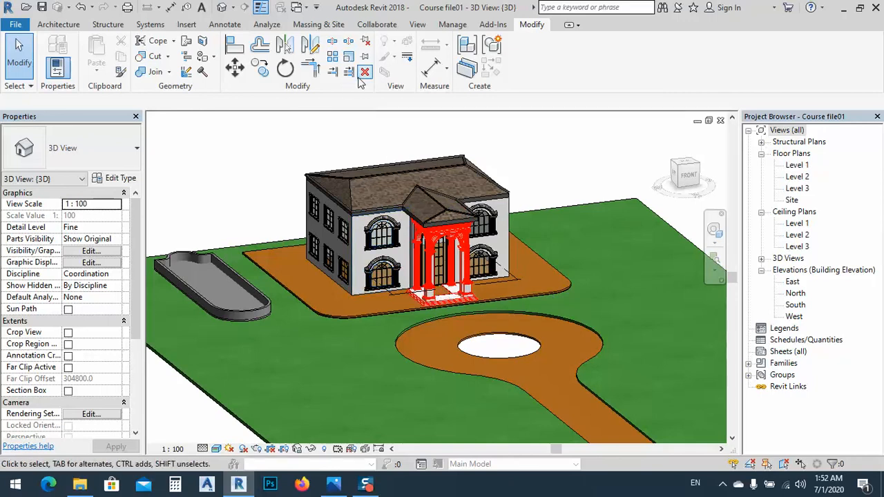
Step: Open the 3D view's rendering settings, review the quality, lighting and background options, and close them without rendering
left_click(423, 26)
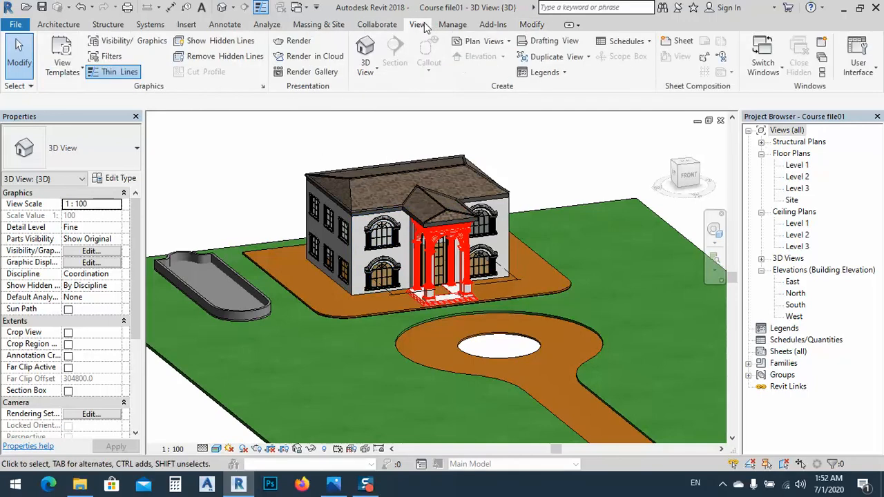
left_click(309, 42)
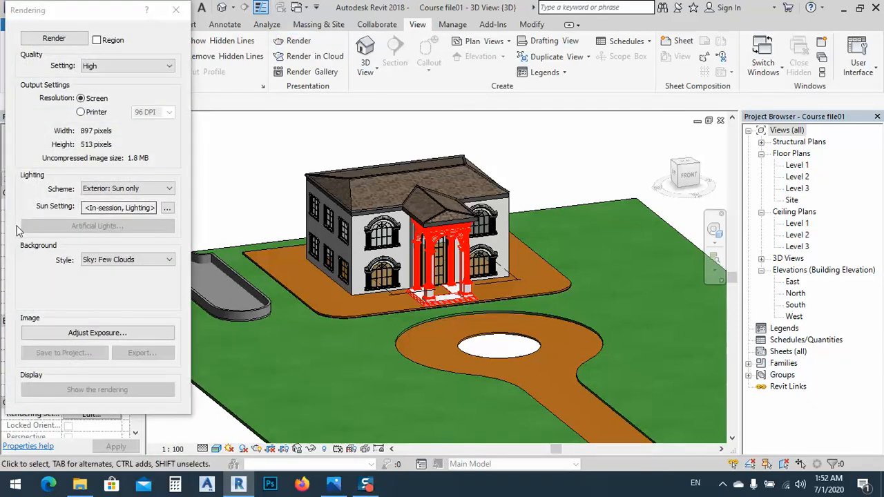
left_click(183, 7)
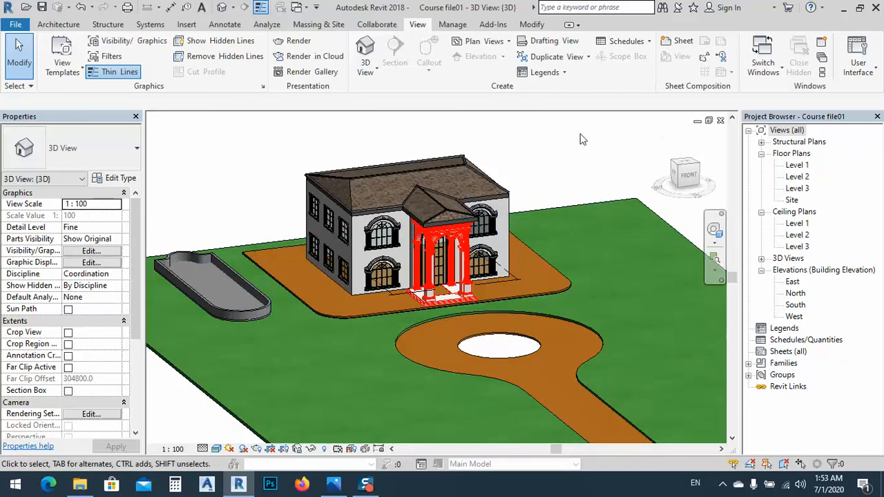
middle_click_drag(518, 187, 522, 182)
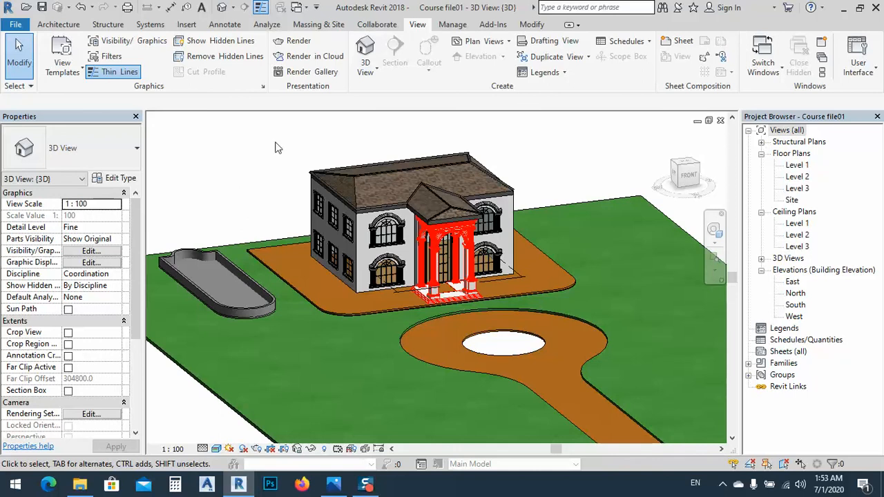
Step: Examine the house's front corner in 3D, checking the roof eaves, the walls below and the arched and rectangular windows up close
middle_click_drag(368, 304, 413, 326, "shift")
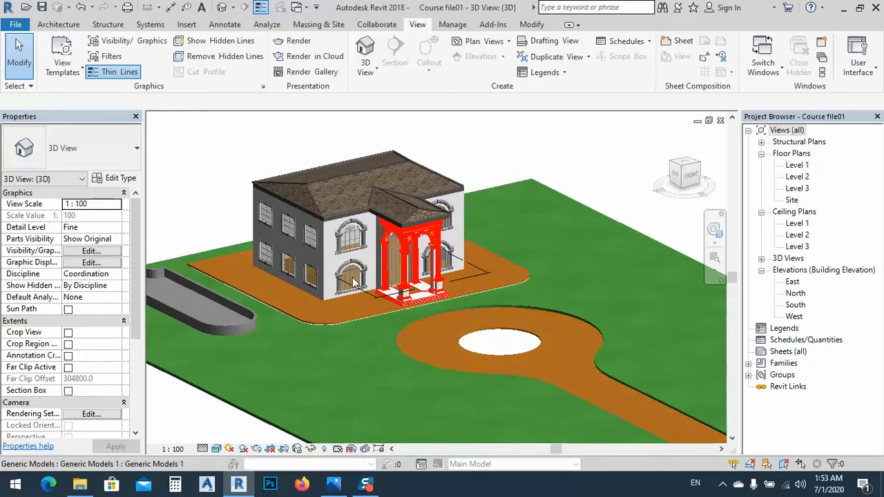
scroll(368, 290, "up", 4)
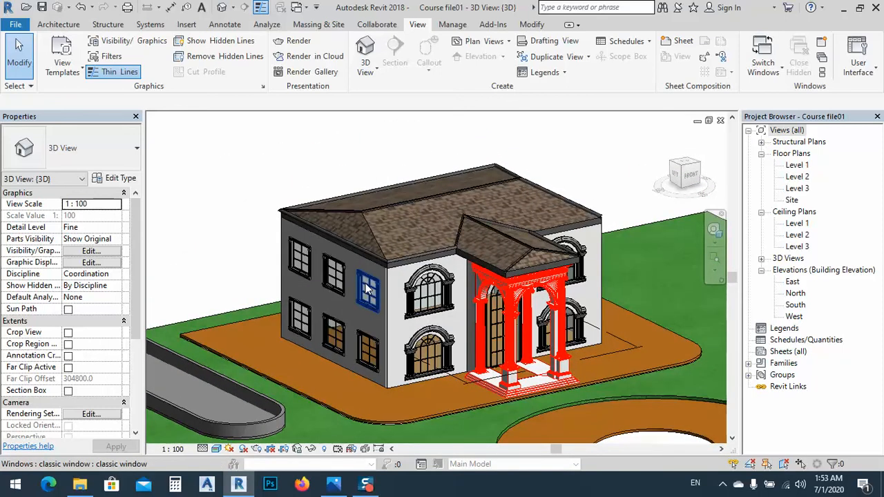
scroll(388, 284, "up", 2)
scroll(388, 283, "up", 5)
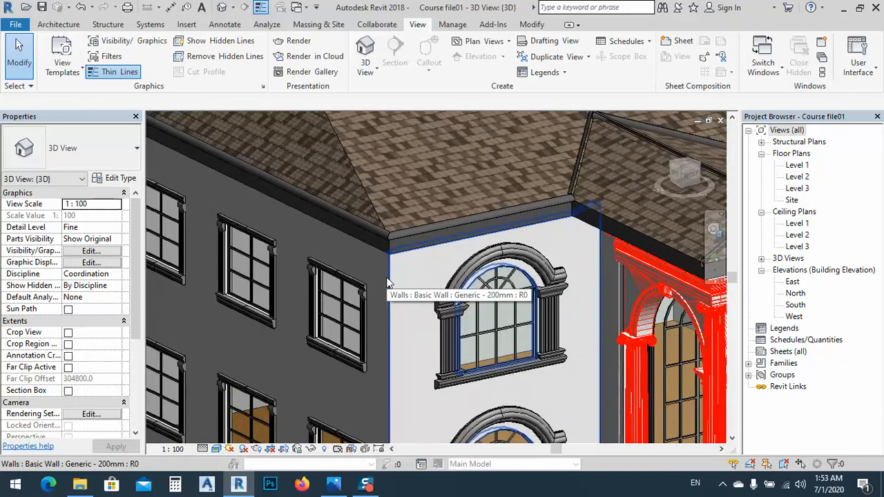
scroll(388, 284, "down", 5)
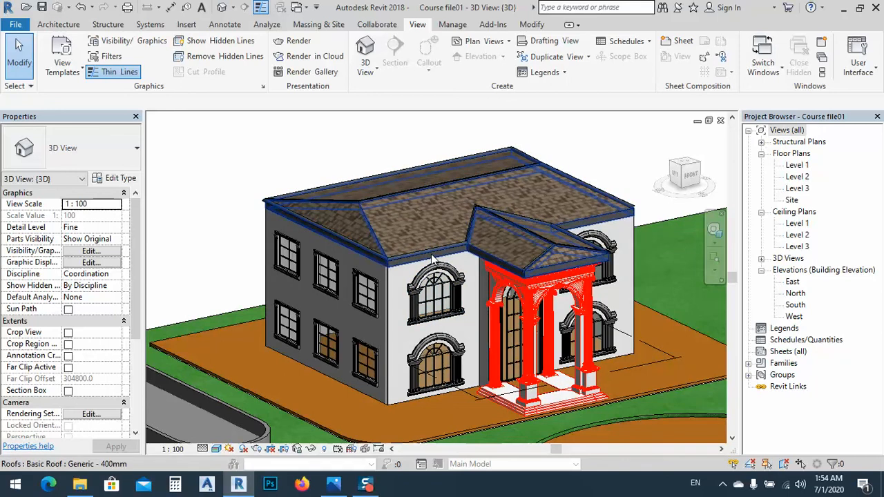
scroll(432, 258, "up", 6)
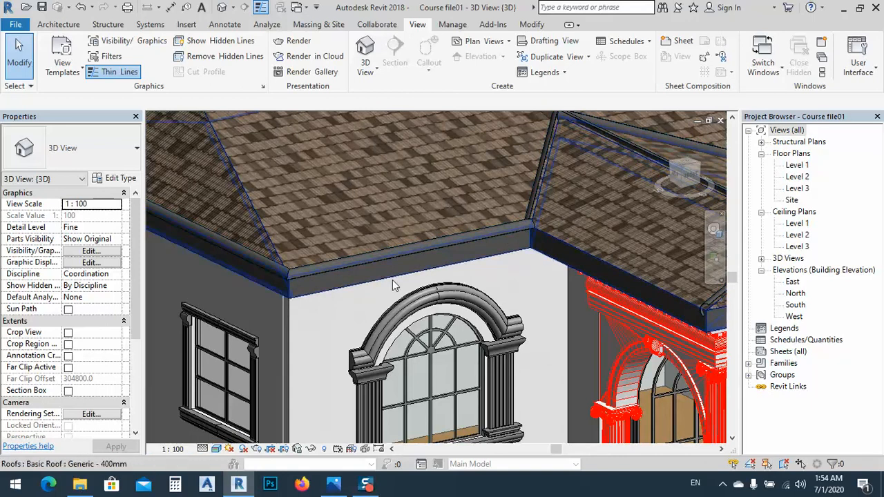
scroll(435, 281, "down", 3)
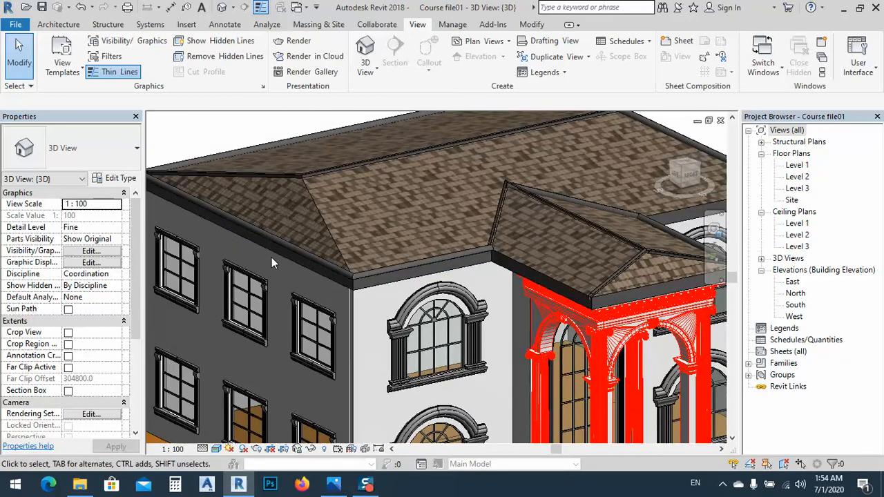